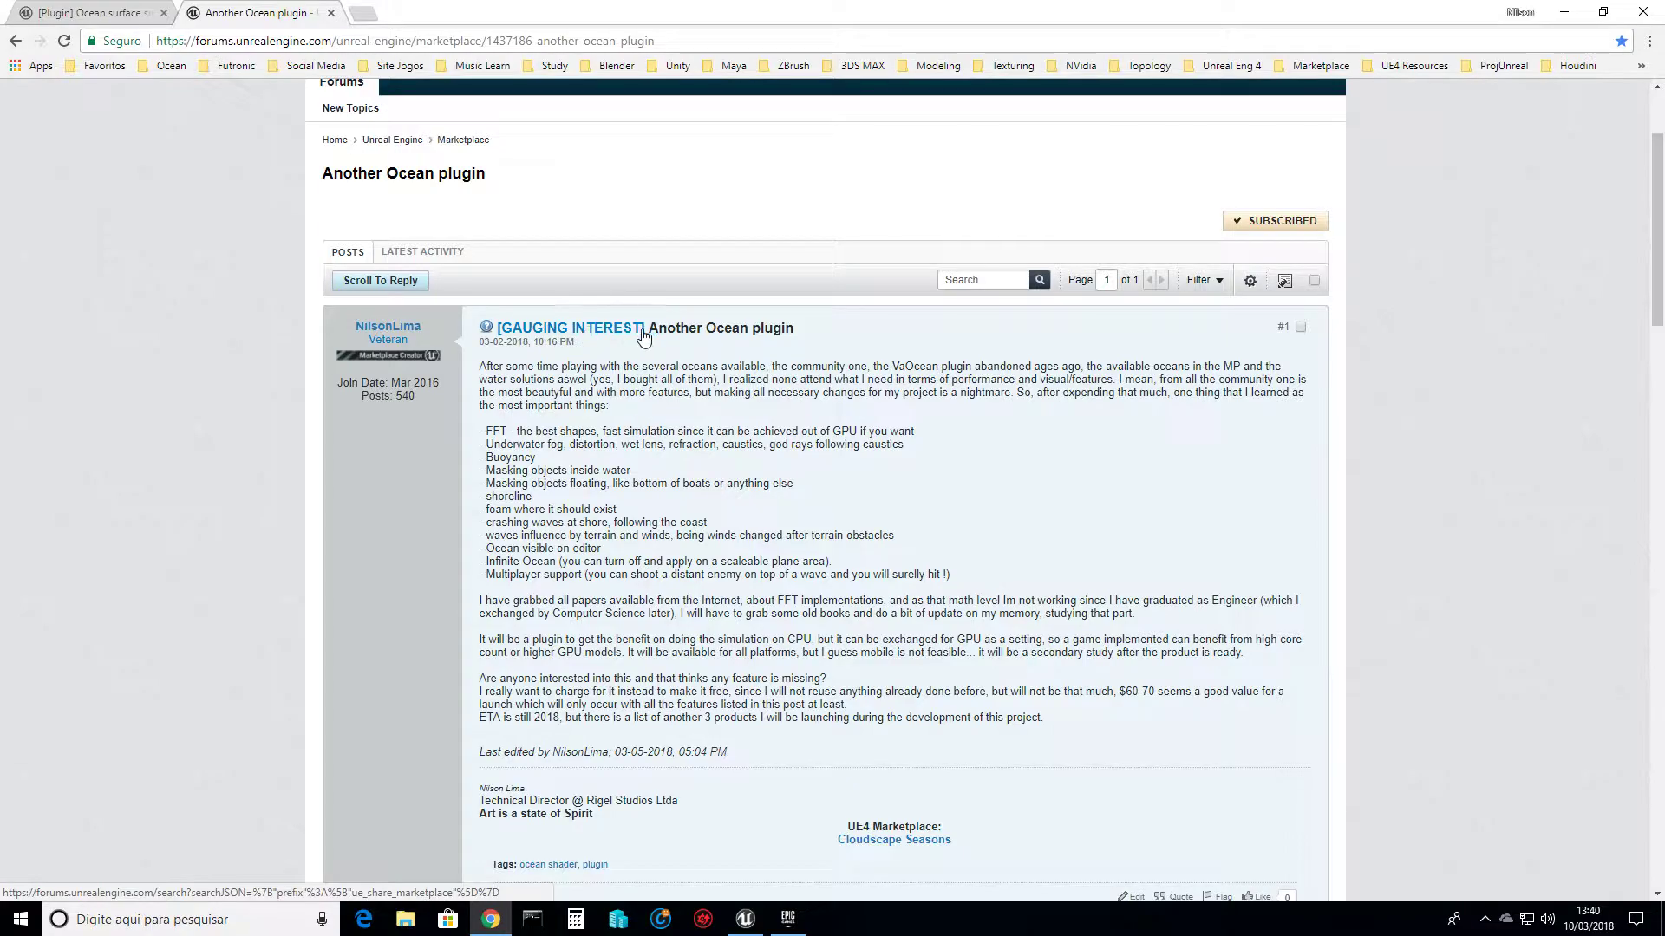
# Read the opening post of the "Another Ocean plugin" thread, including its list of planned ocean features.
pyautogui.scroll(-1, 731, 336)
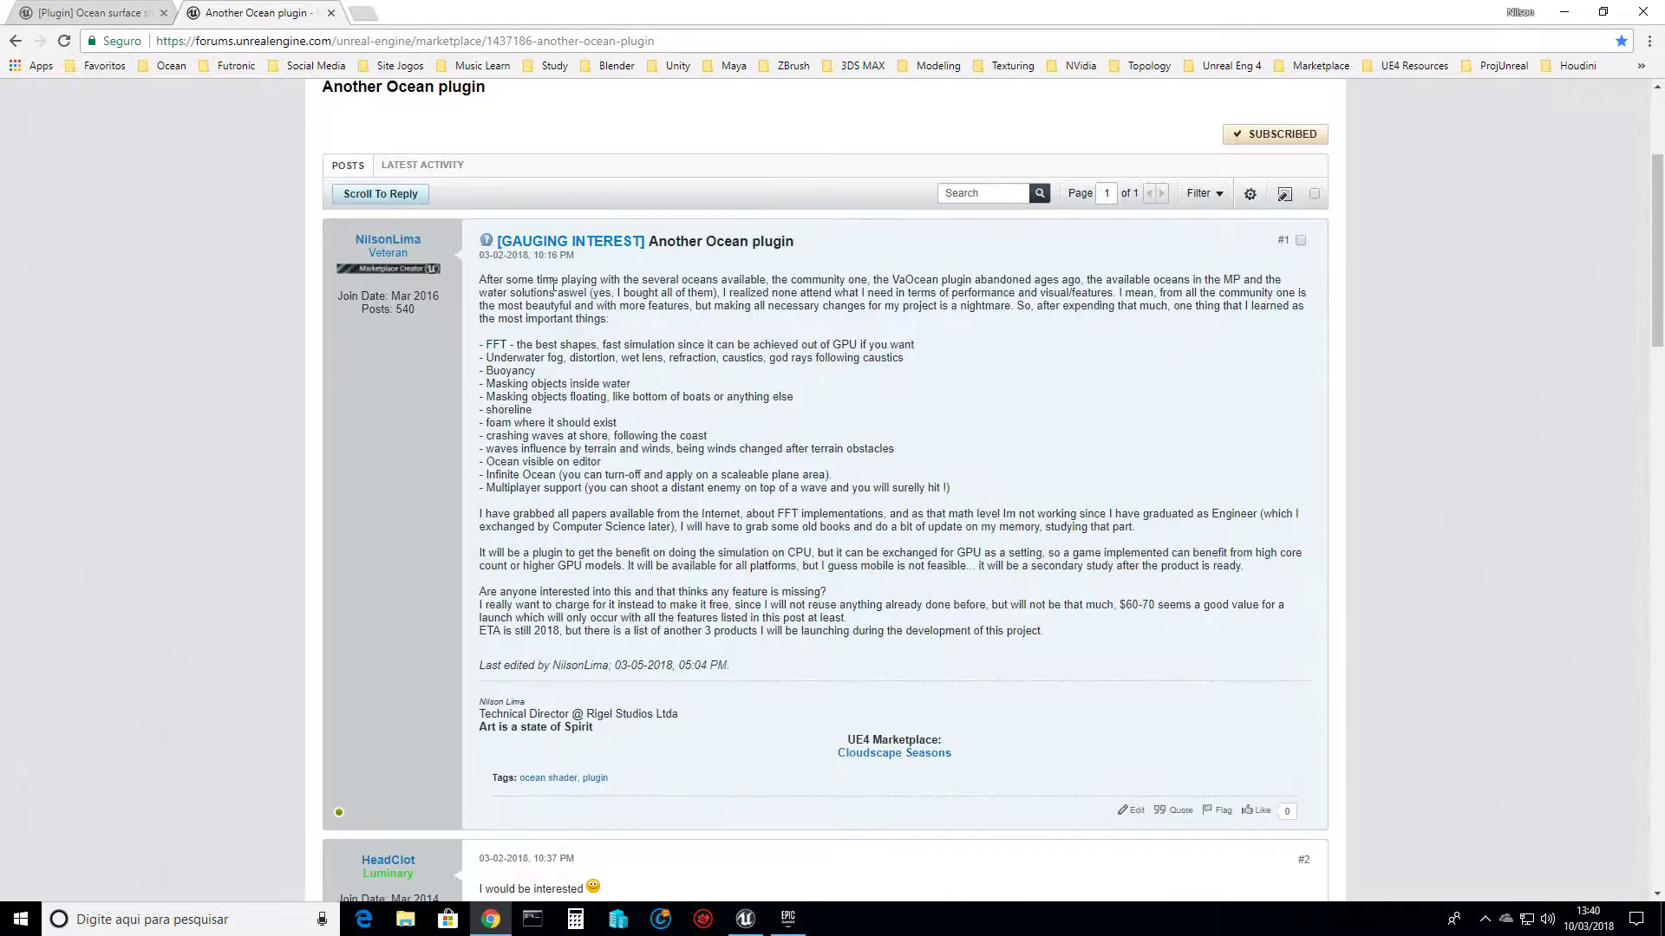
pyautogui.scroll(2, 550, 227)
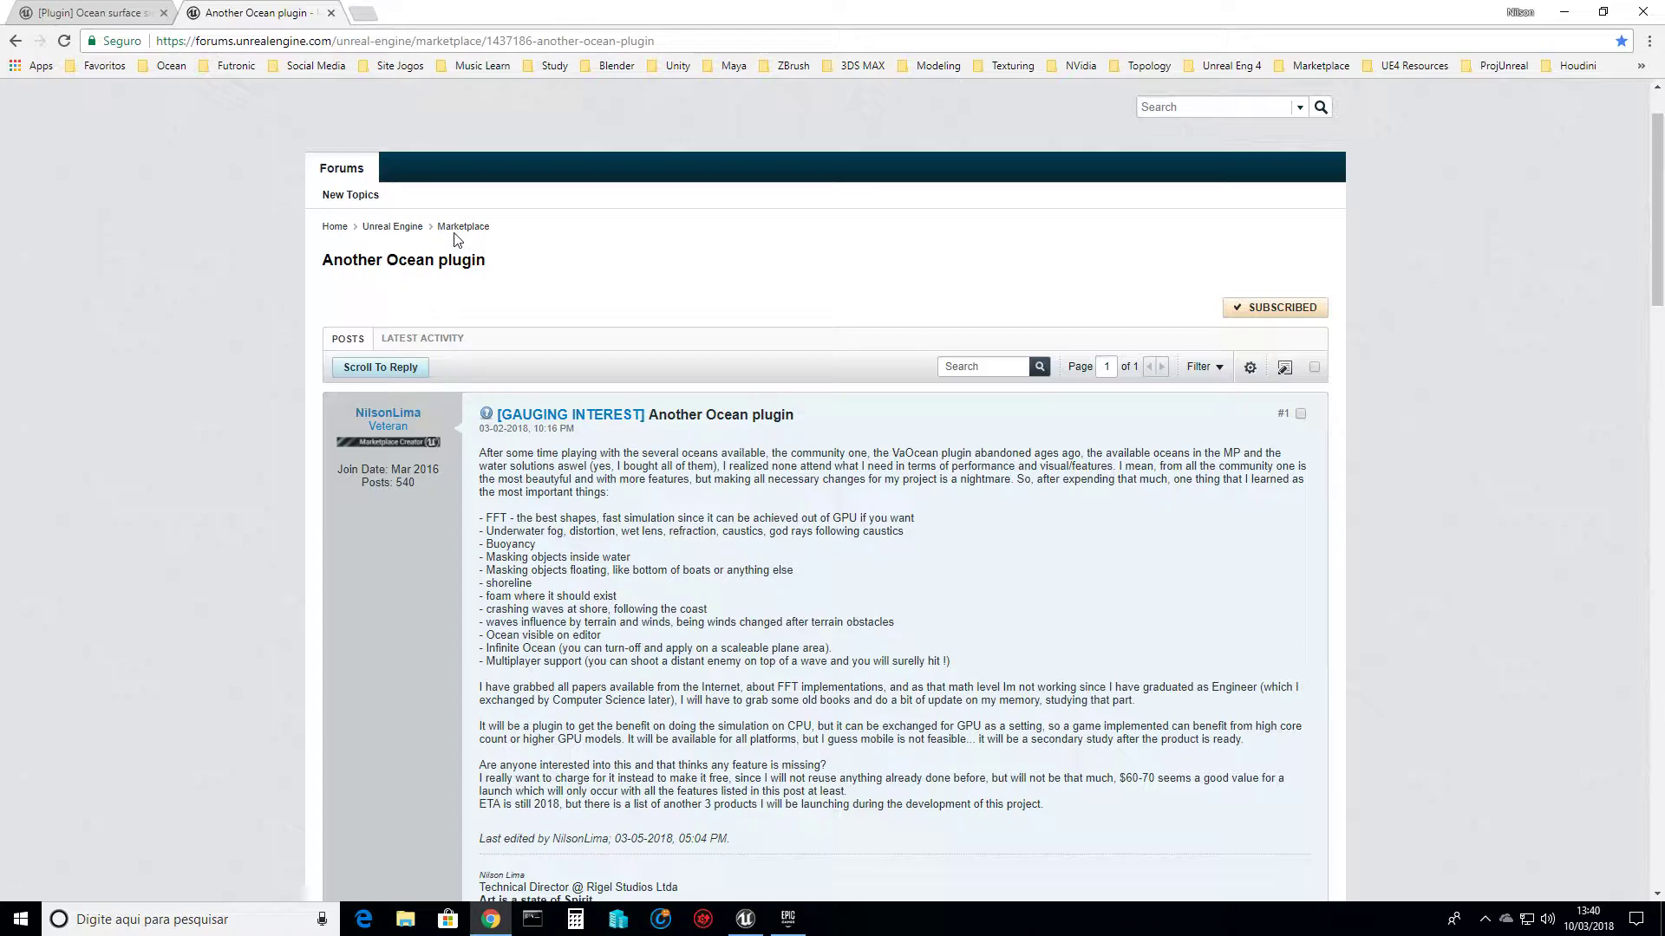
pyautogui.scroll(-3, 482, 239)
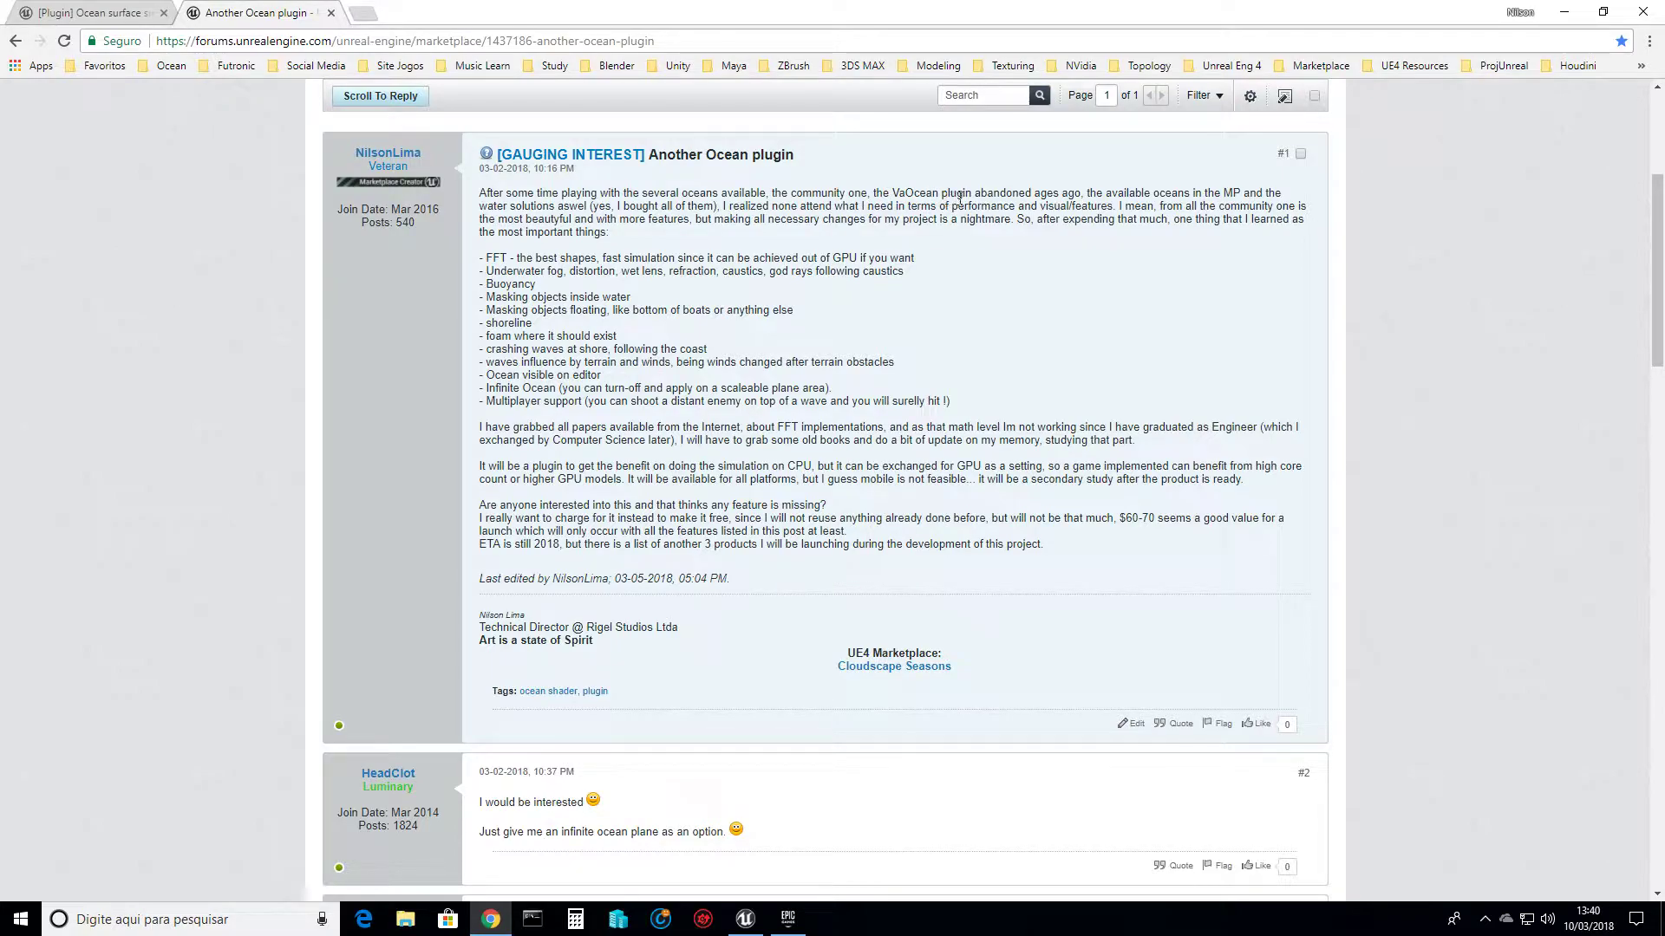
# Switch to the VaOcean plugin thread and examine its opening post for the preview image, included features, version and source links.
pyautogui.click(91, 14)
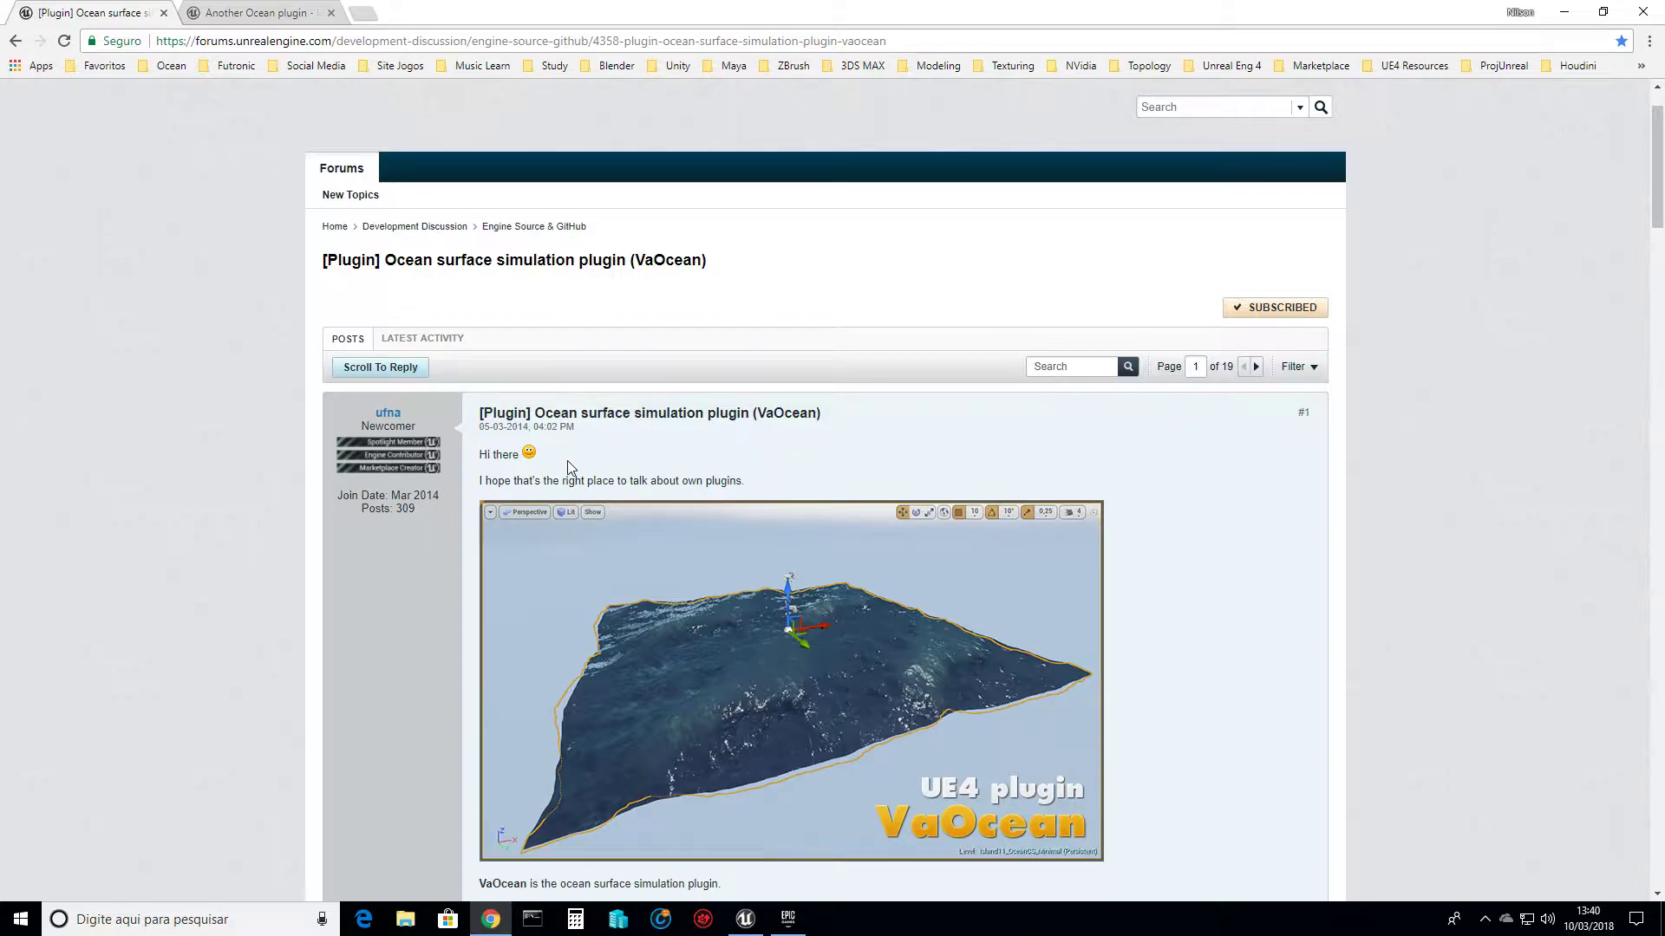
pyautogui.scroll(-2, 587, 468)
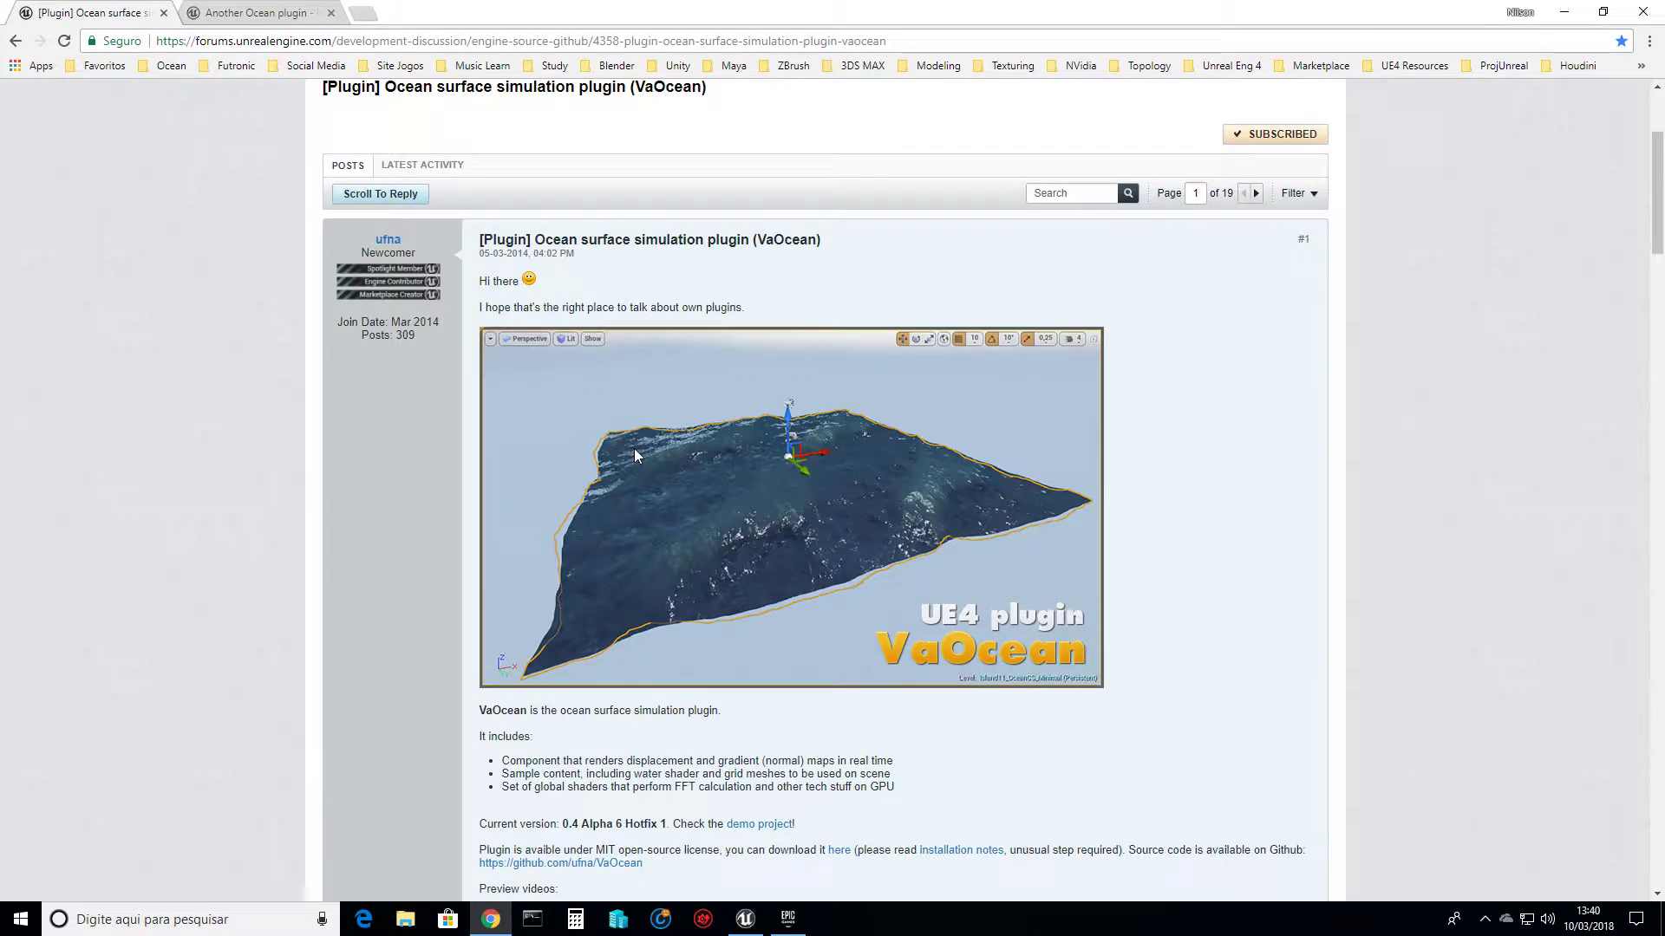
pyautogui.scroll(-1, 636, 453)
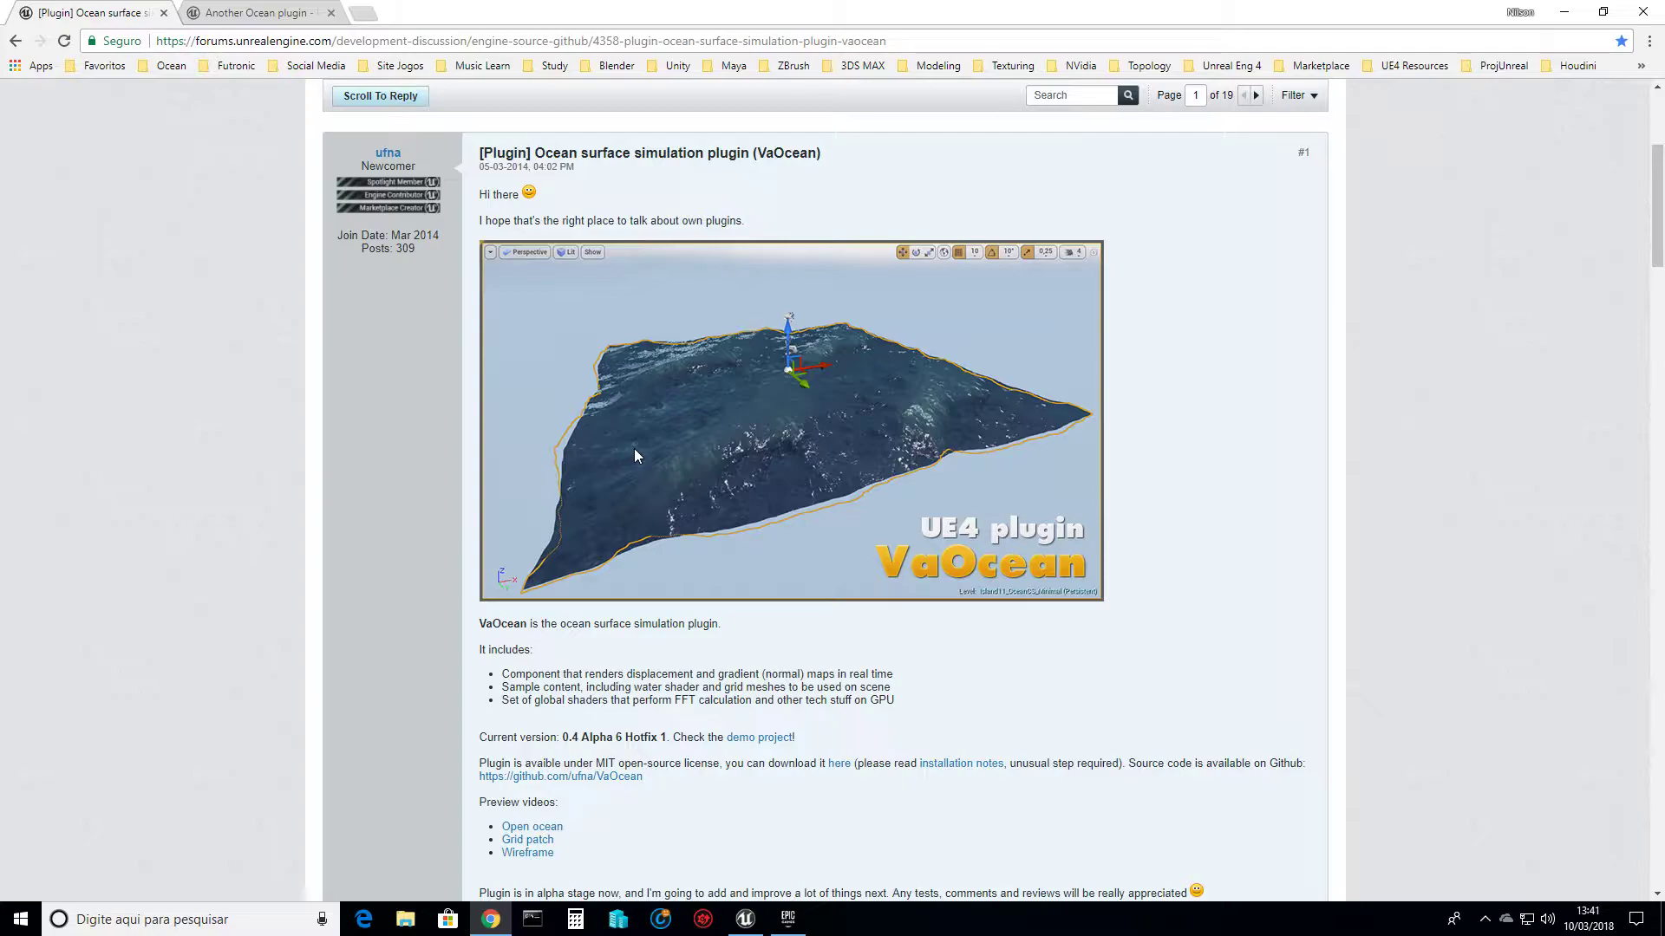
pyautogui.scroll(-2, 633, 453)
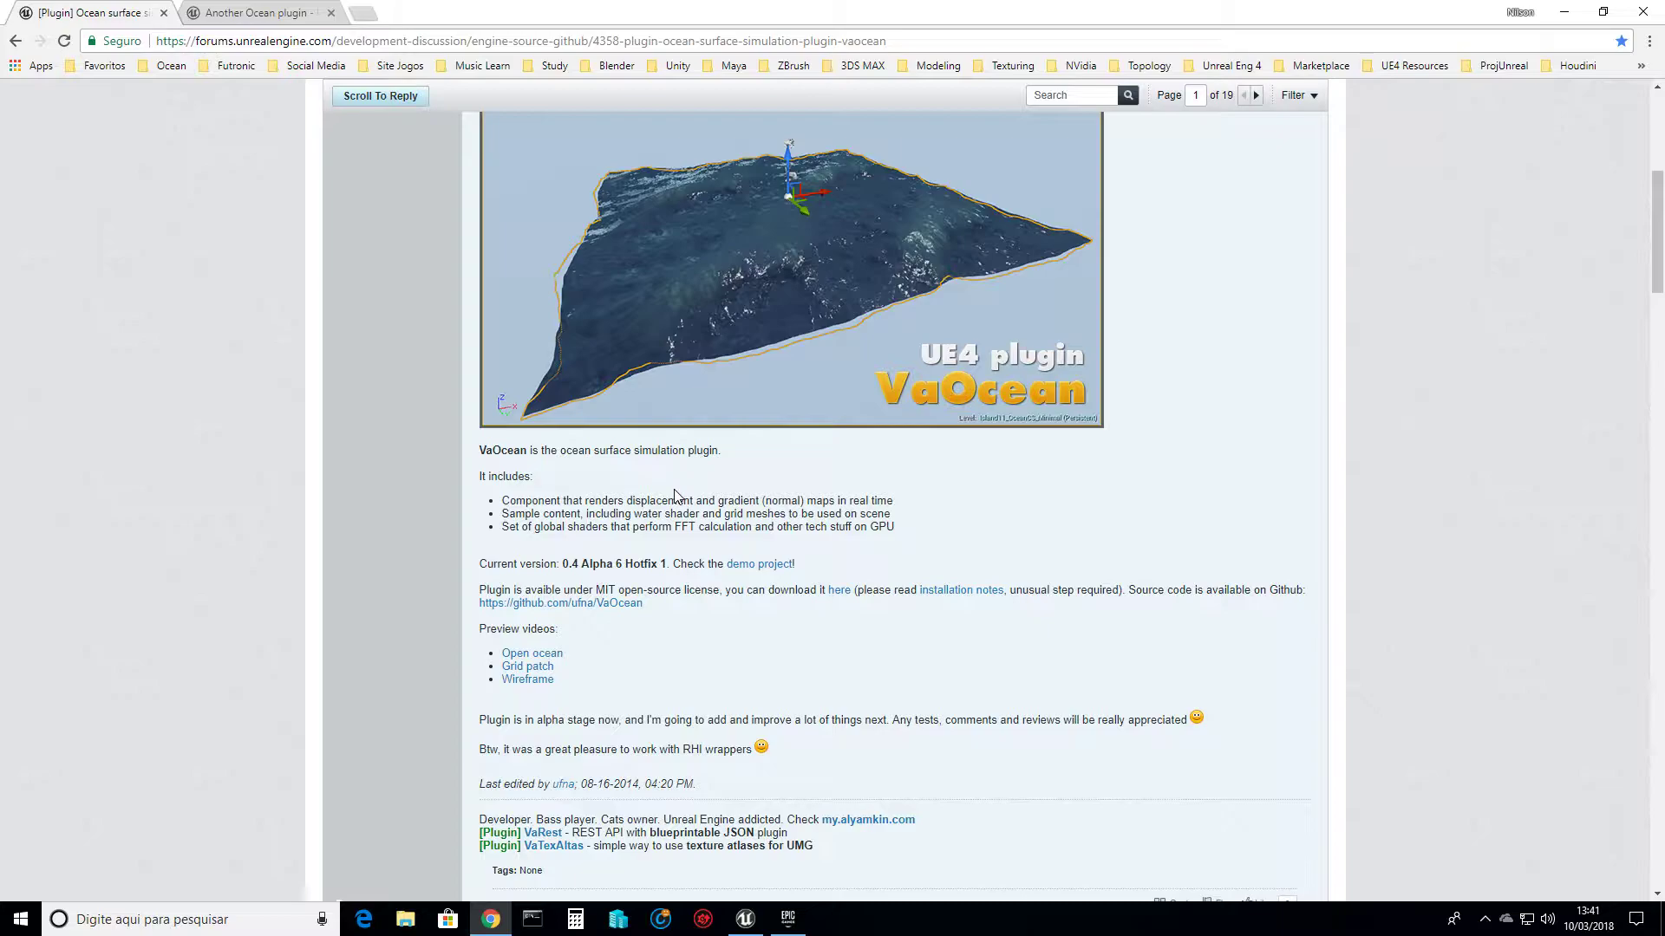
pyautogui.scroll(-1, 676, 496)
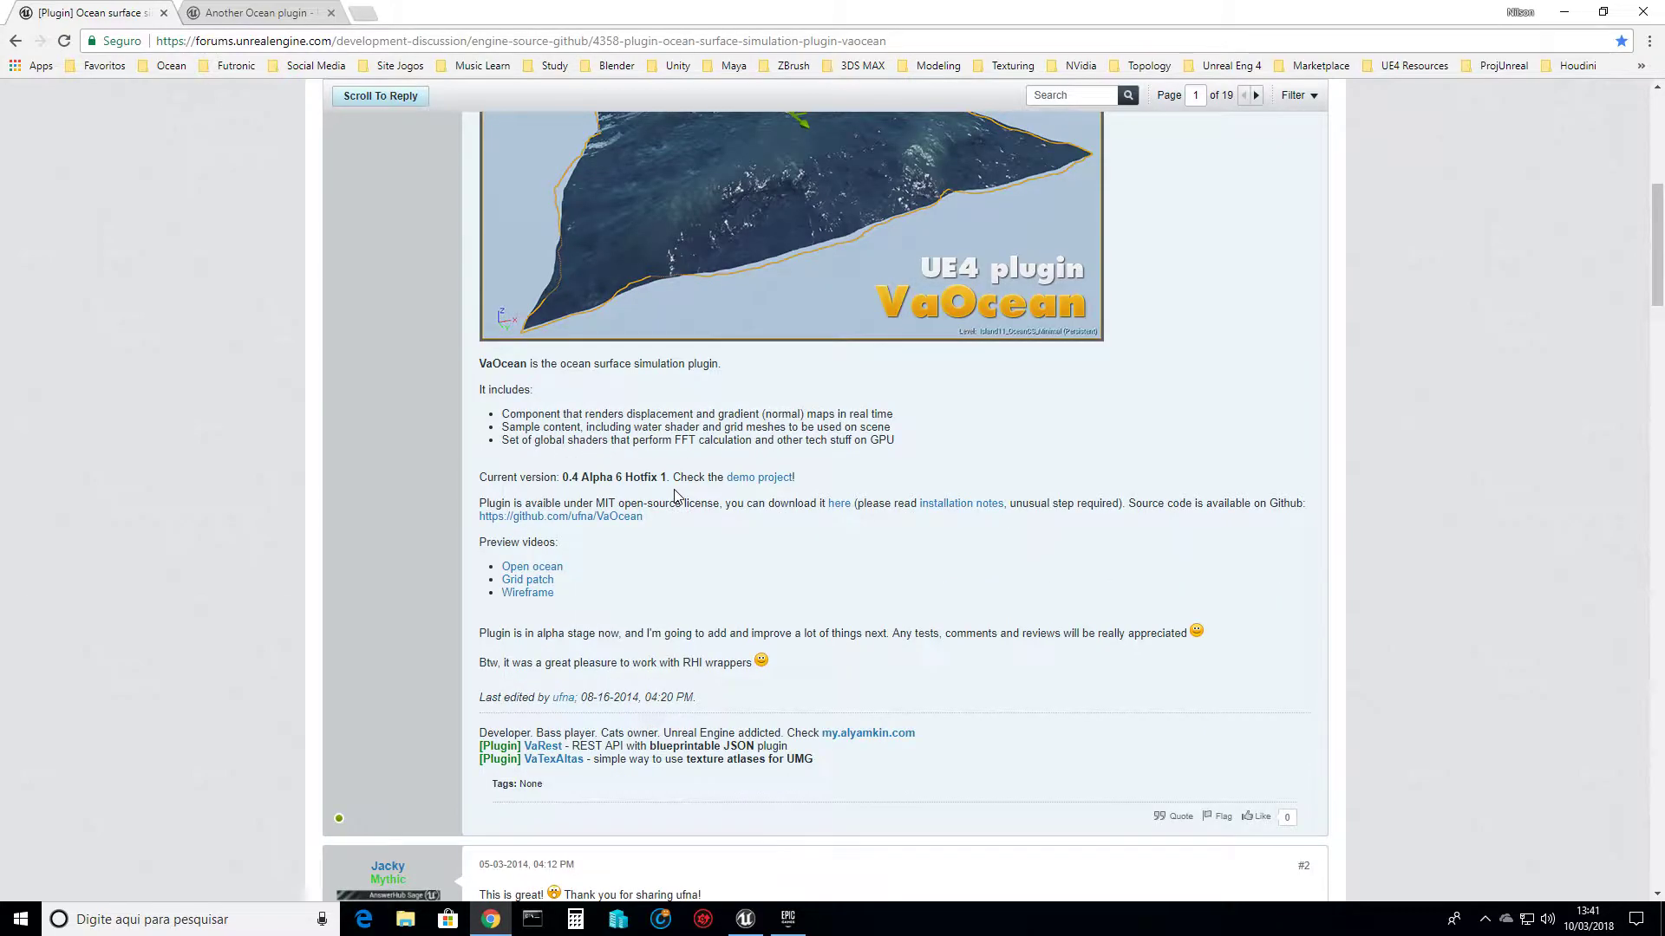
pyautogui.scroll(3, 674, 494)
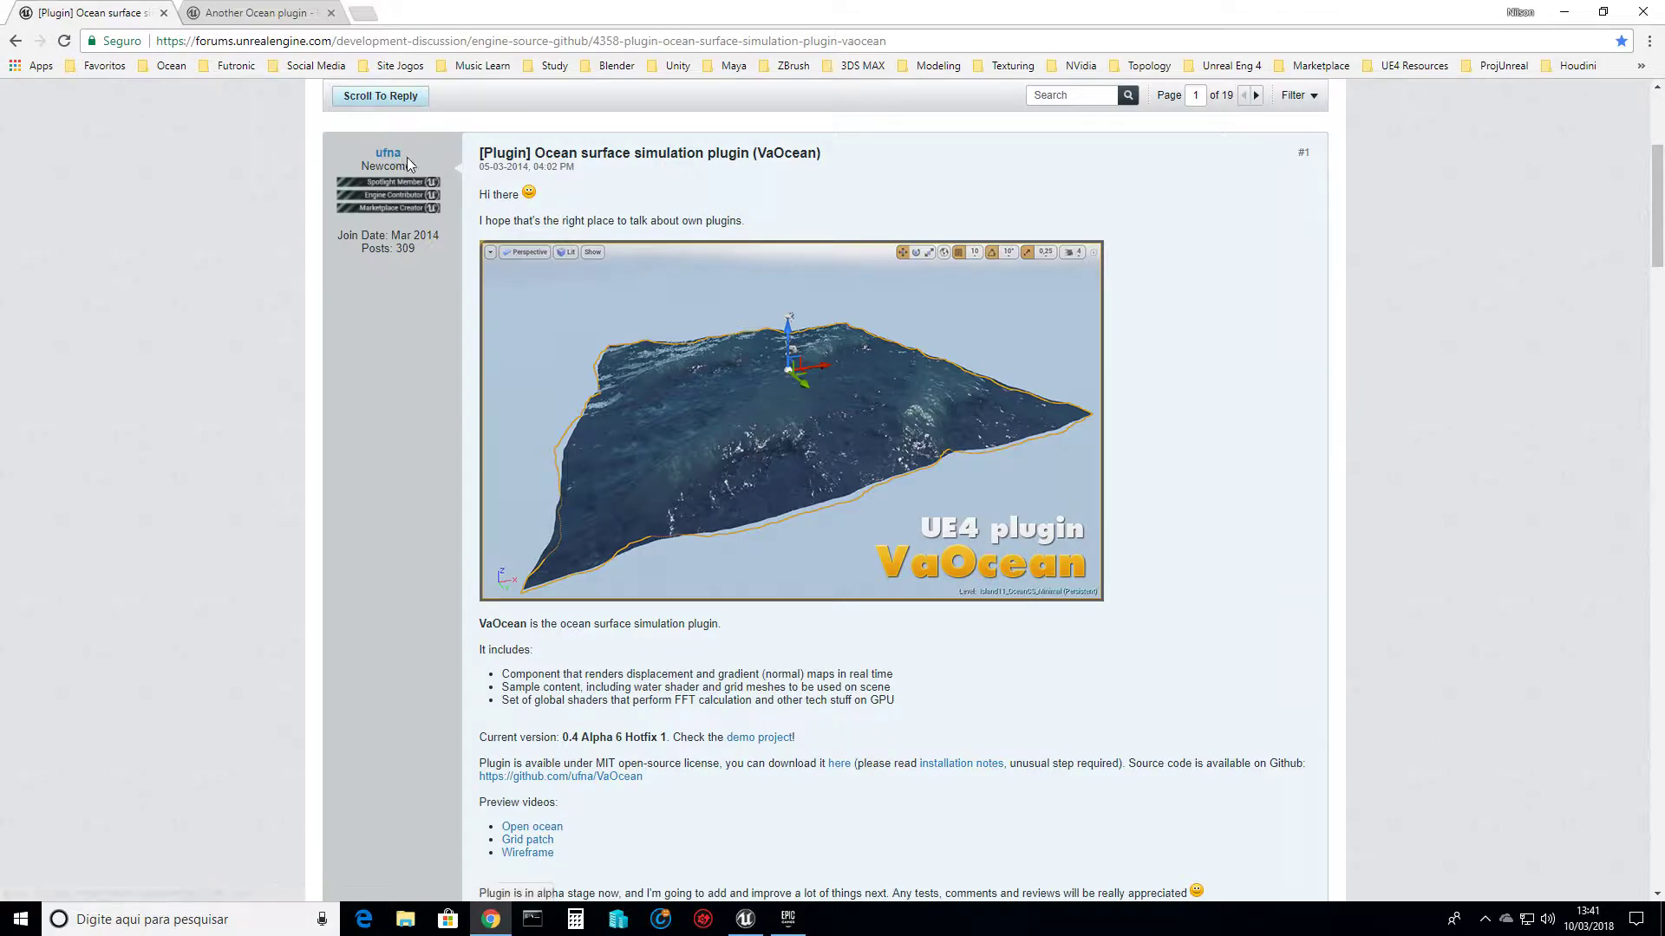
pyautogui.scroll(-1, 580, 272)
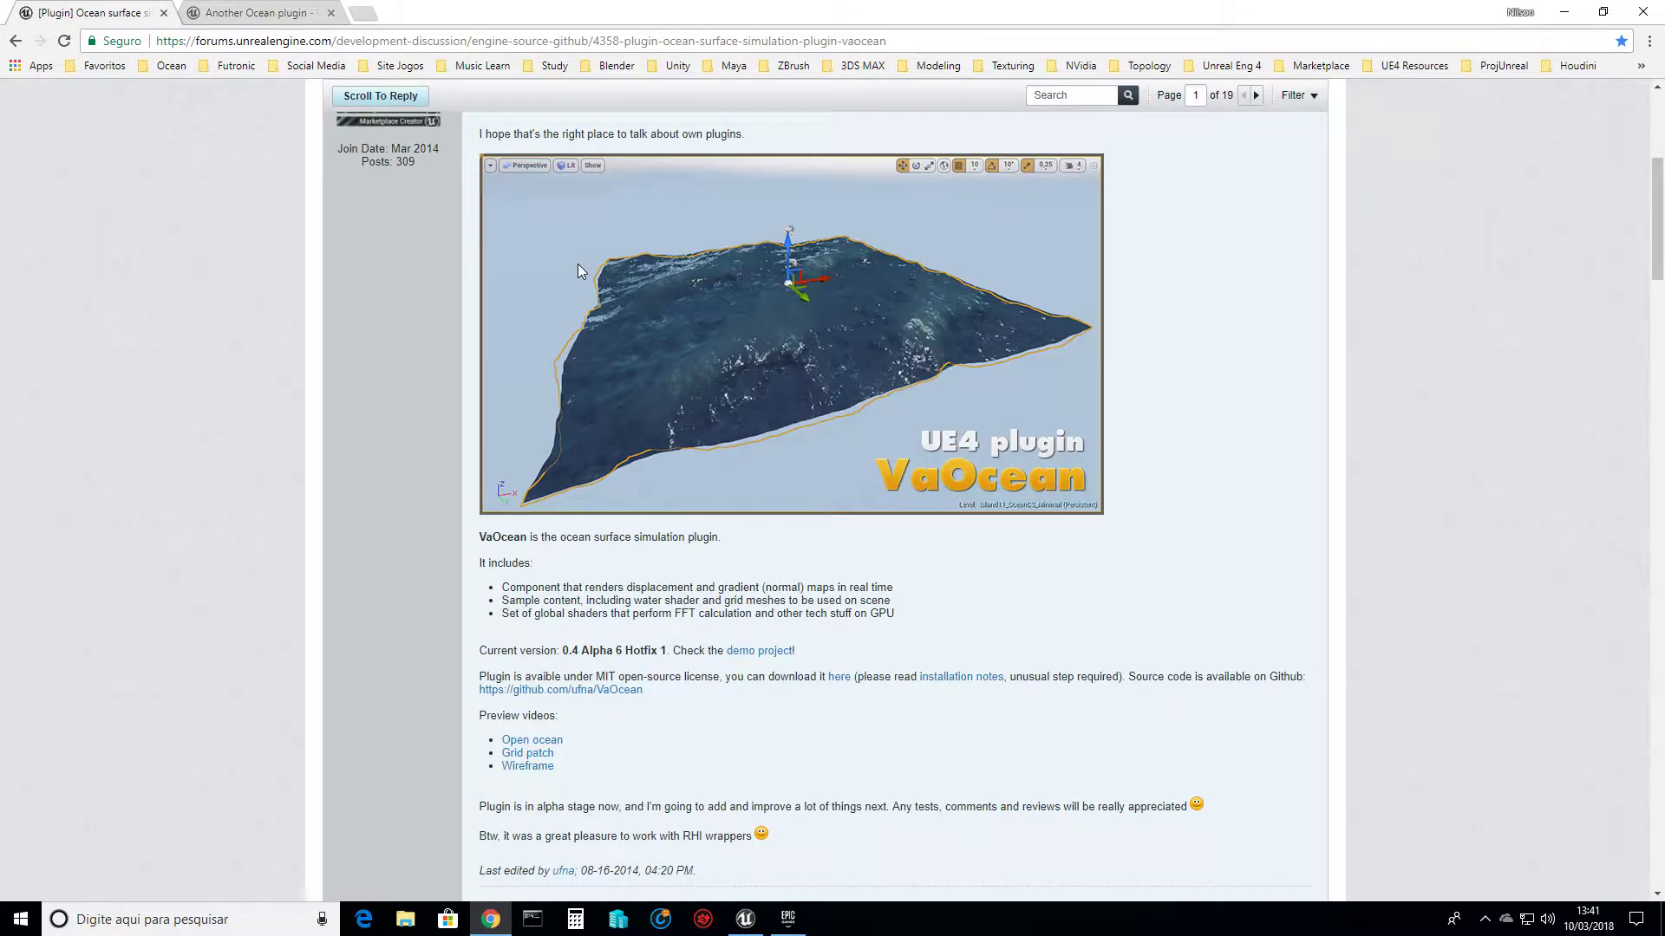
pyautogui.scroll(-1, 578, 266)
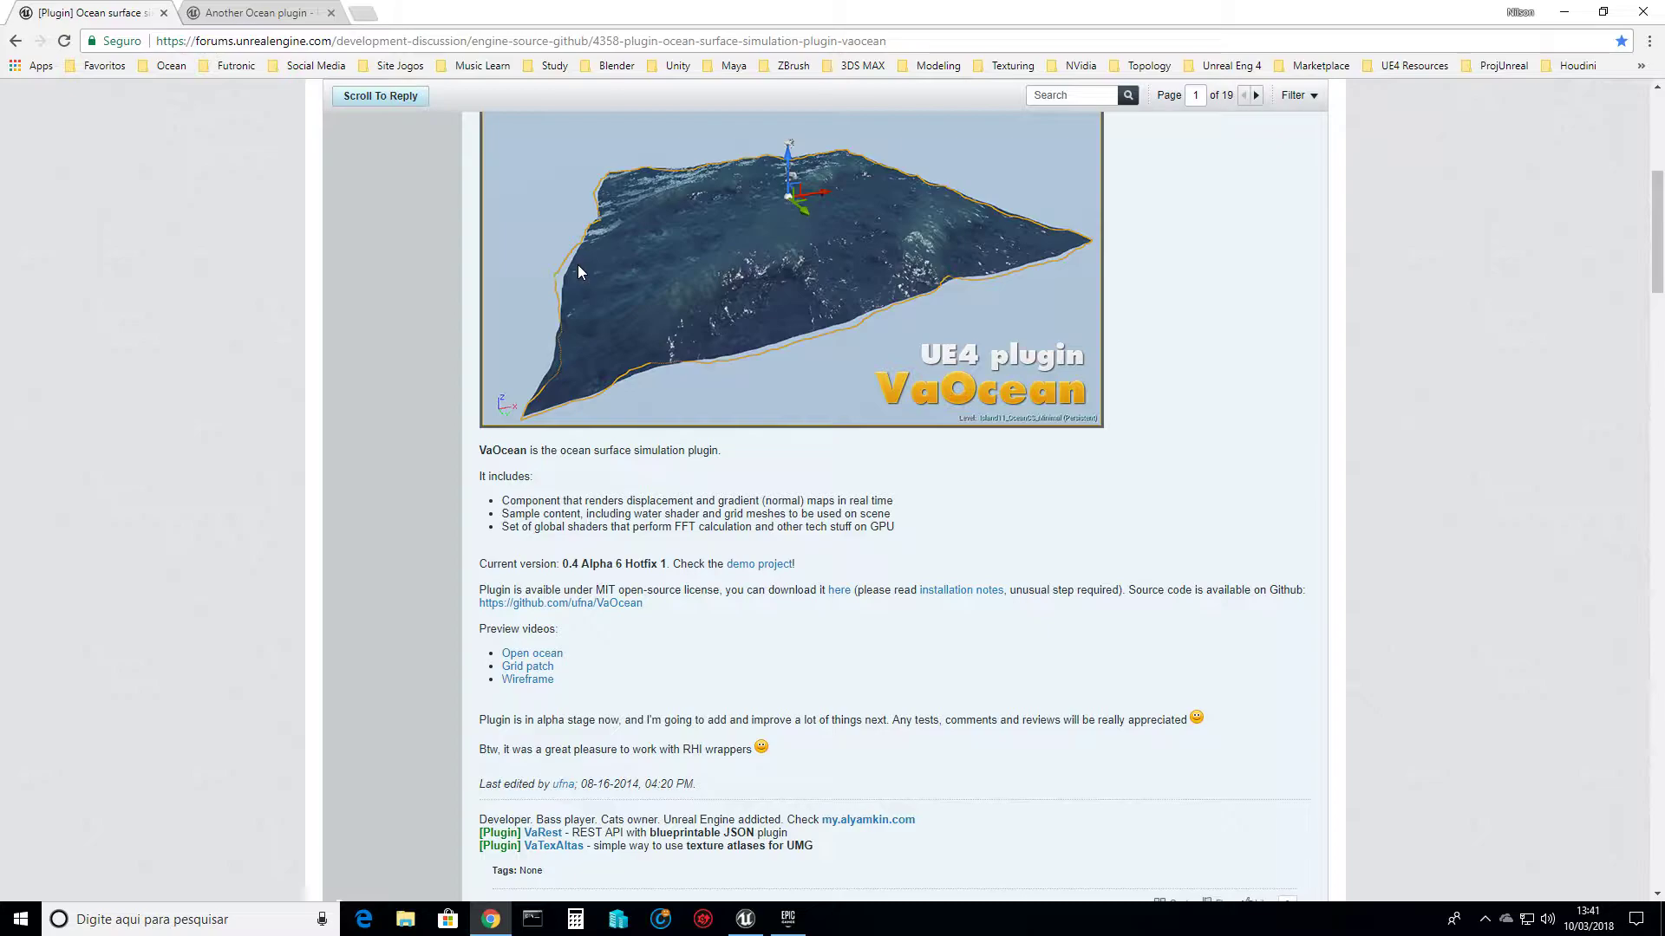
# Skim the replies on the first page of the VaOcean thread and return to the opening post.
pyautogui.scroll(-5, 650, 592)
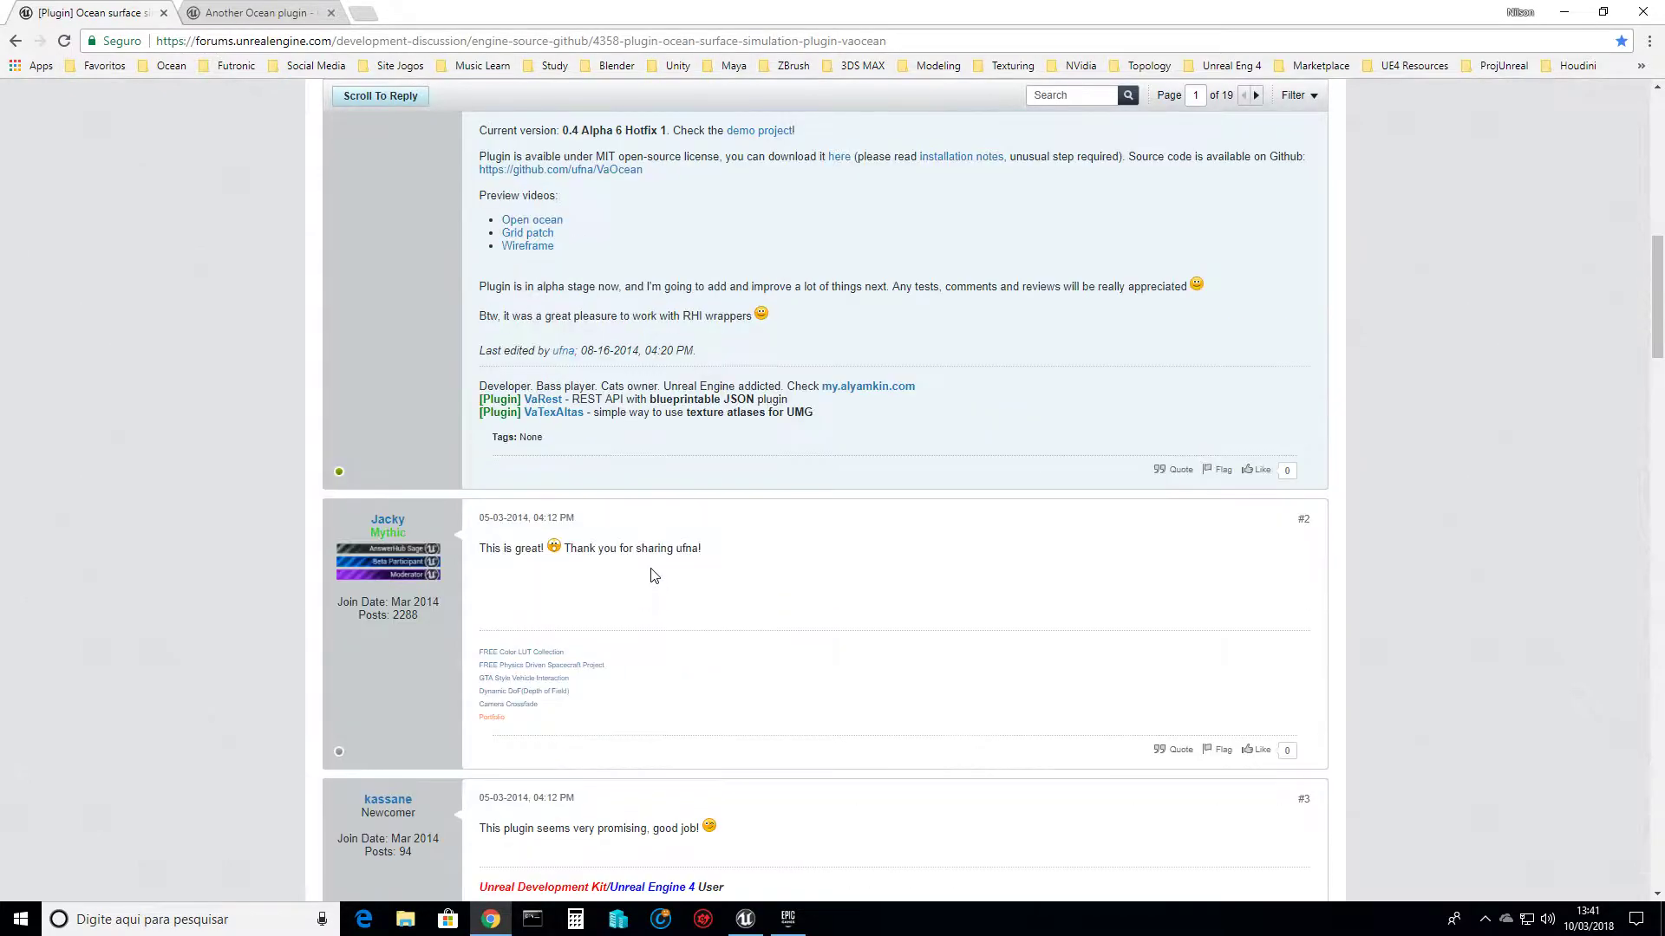
pyautogui.scroll(-15, 654, 576)
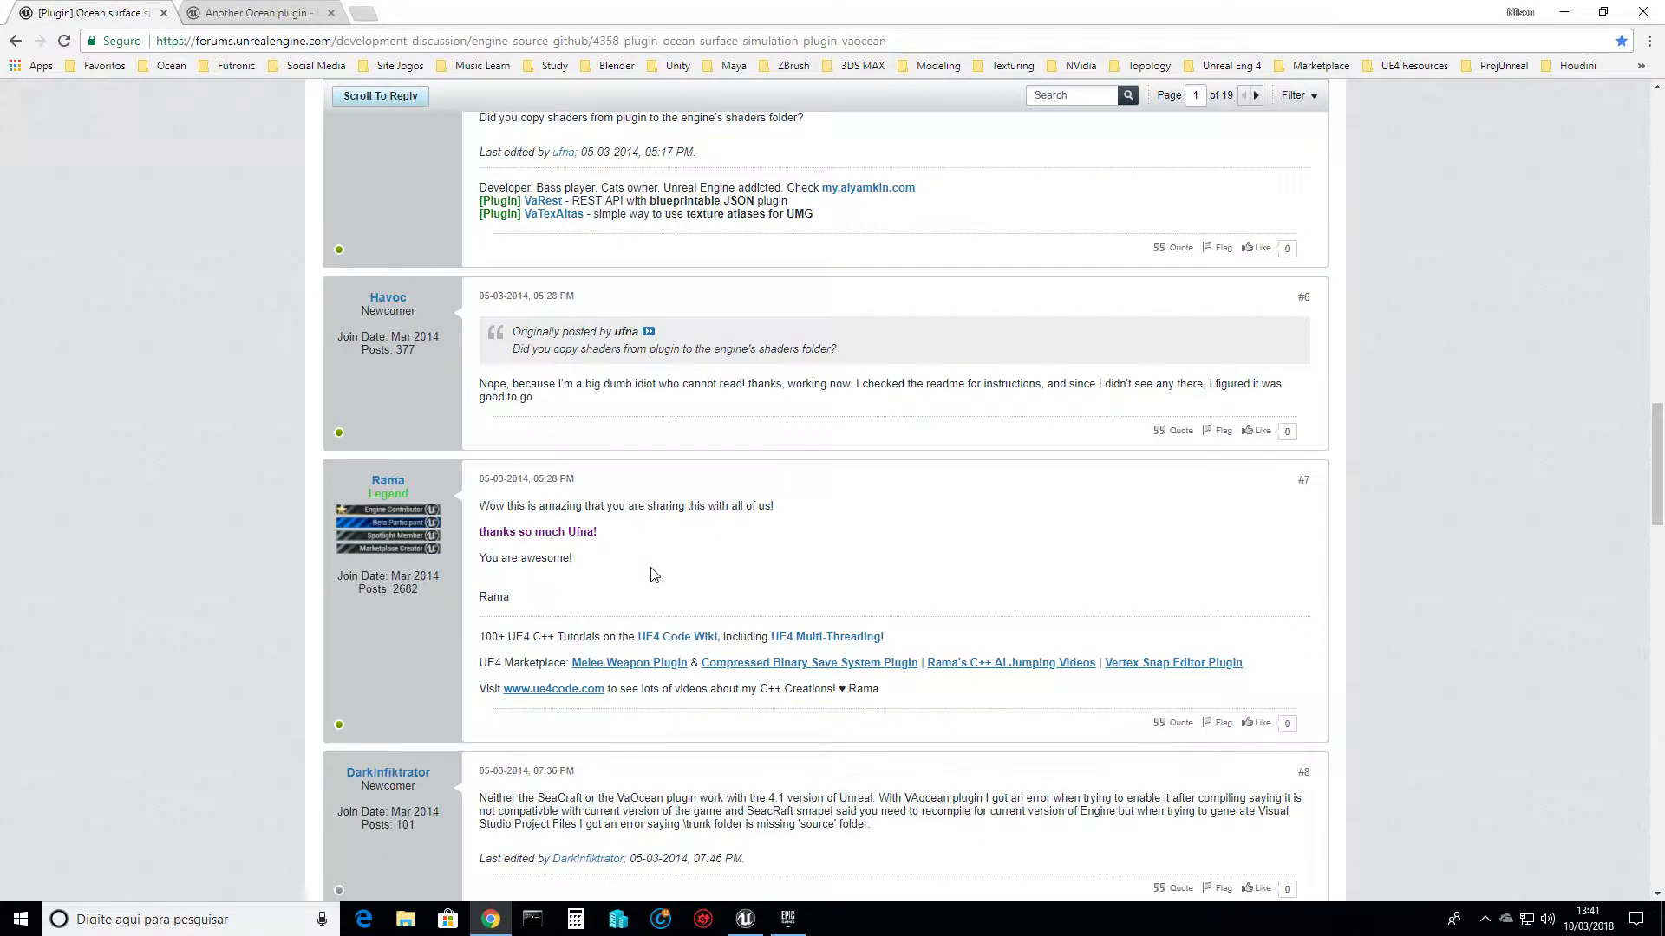
pyautogui.scroll(-3, 501, 559)
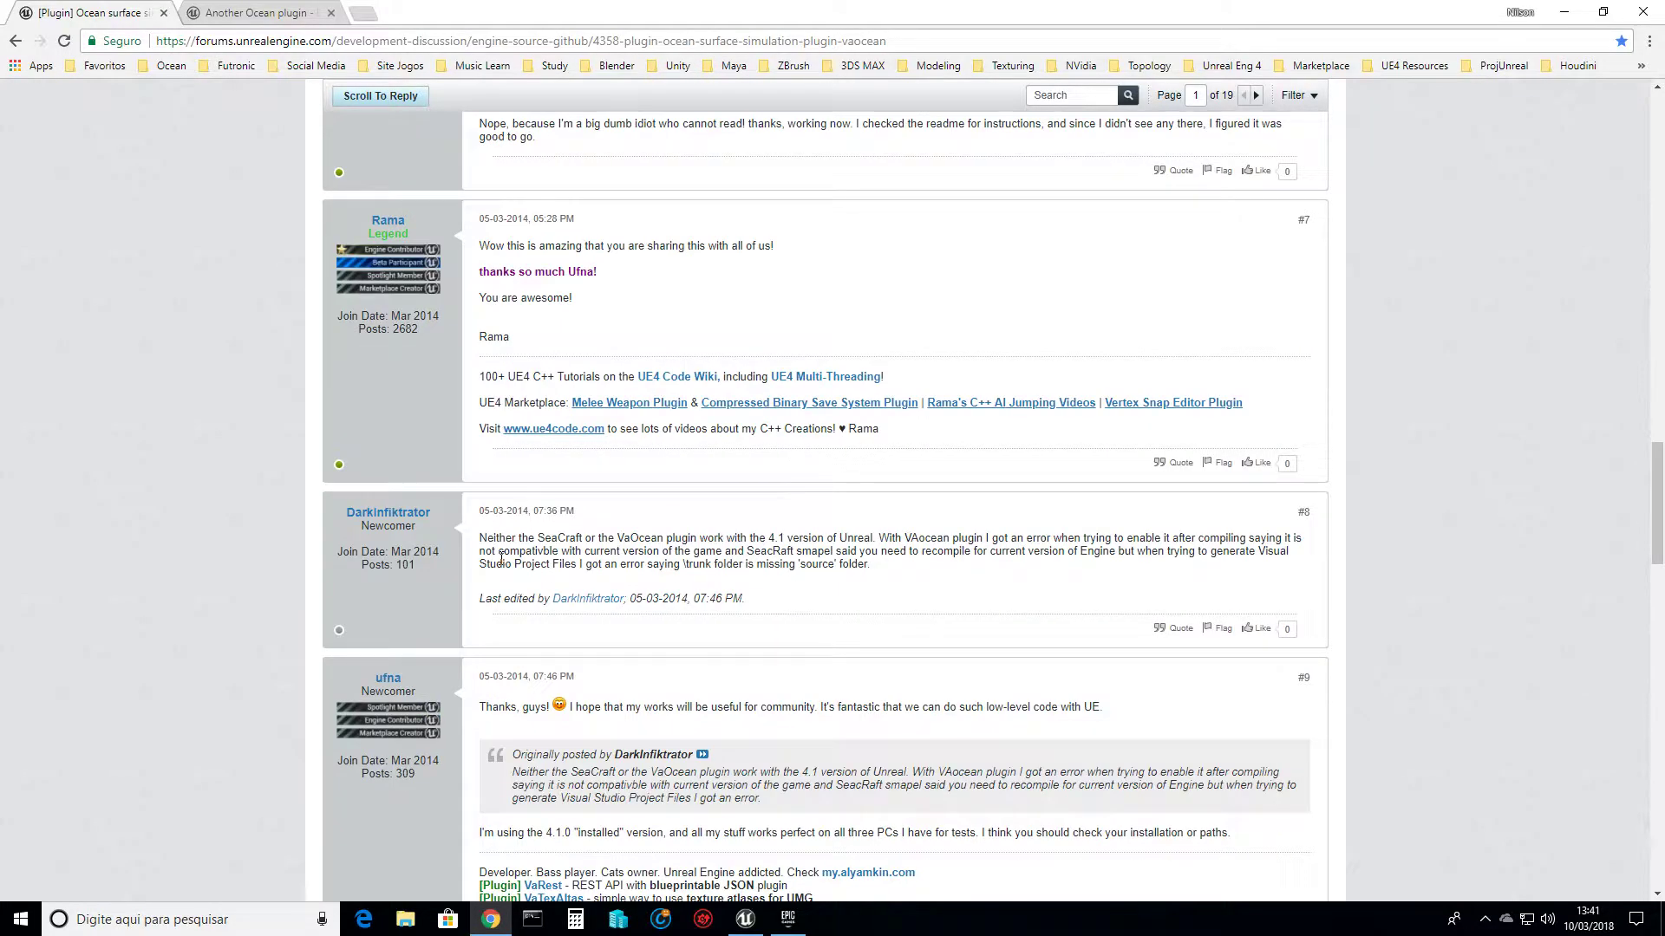
pyautogui.scroll(-8, 501, 559)
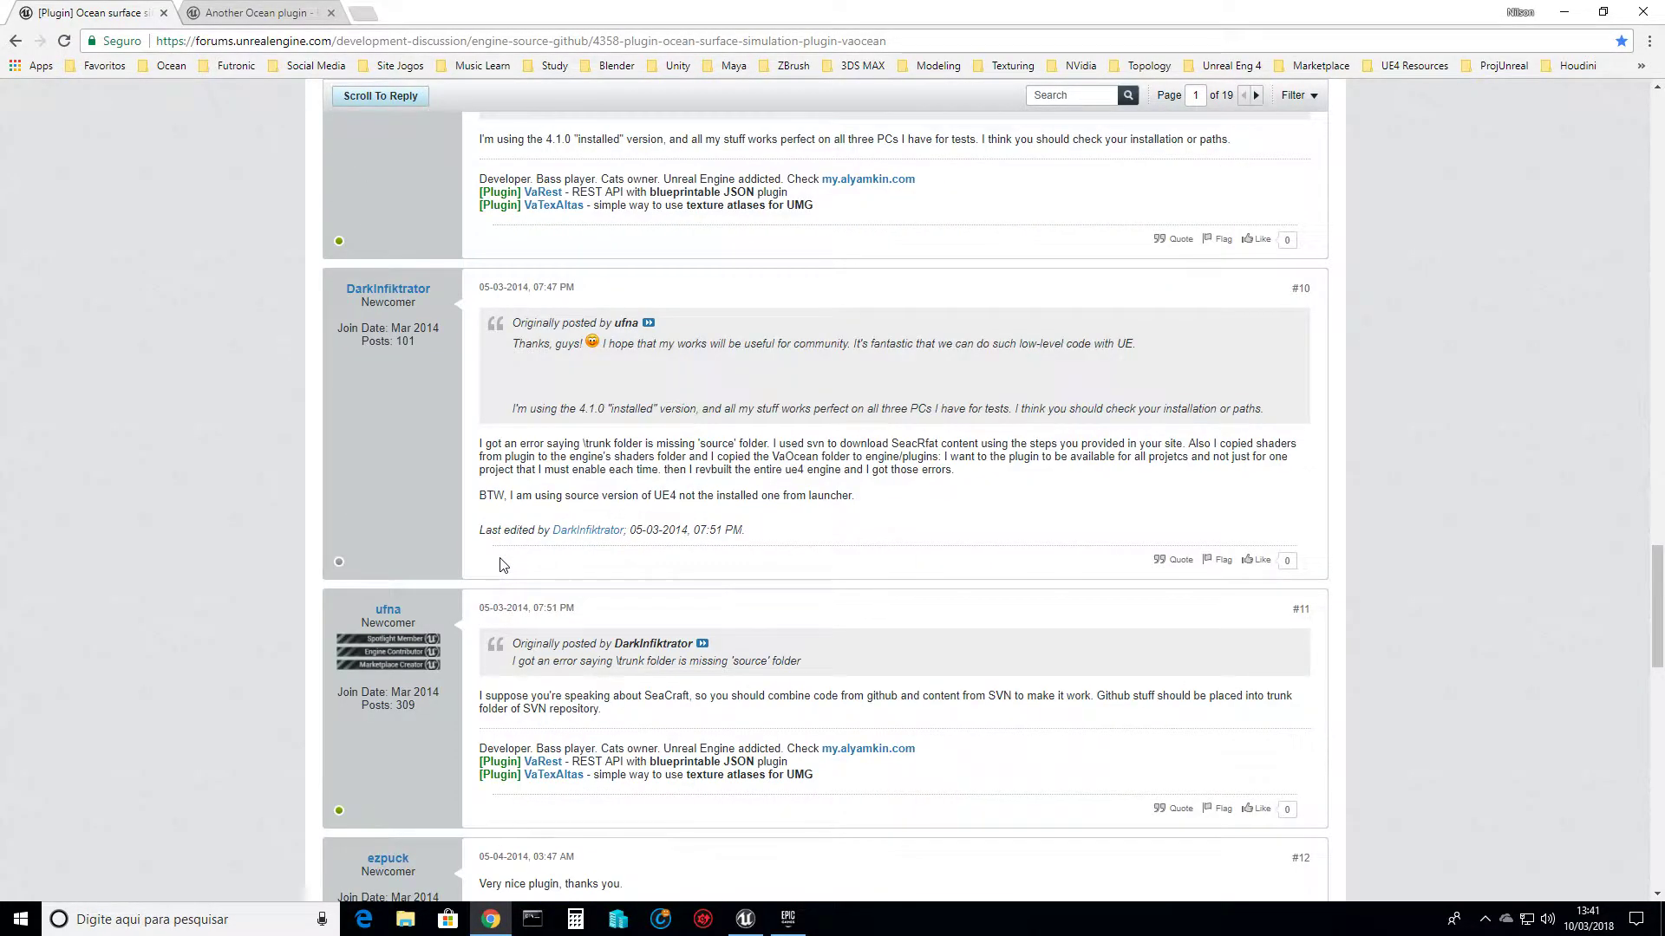
pyautogui.scroll(-20, 499, 565)
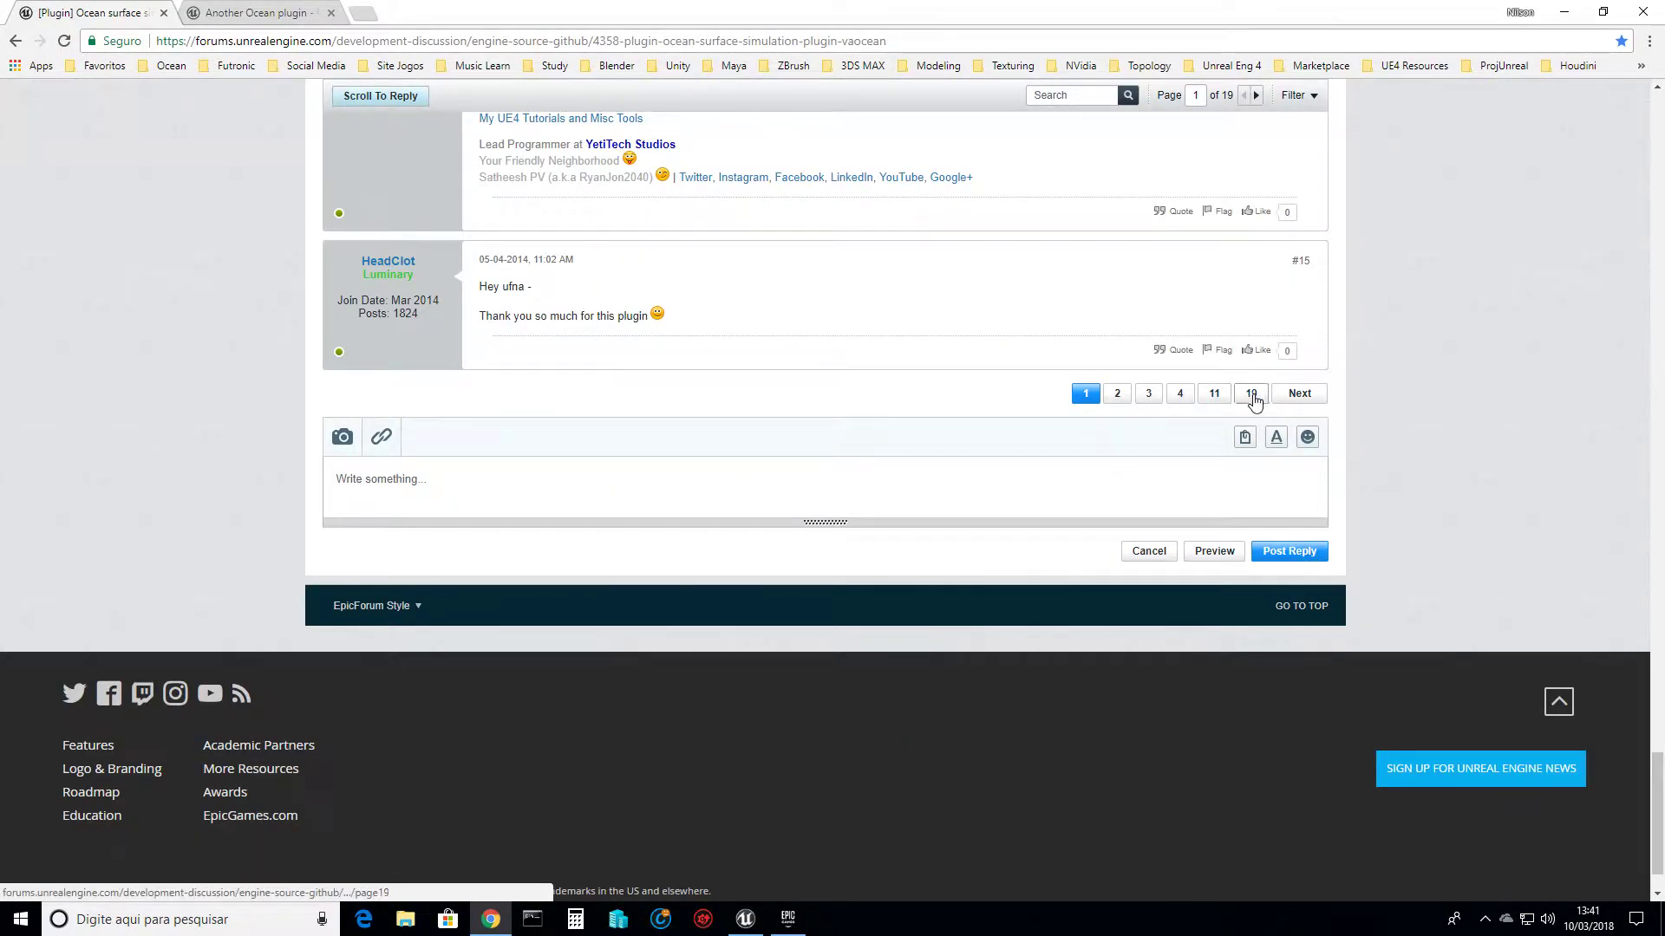
pyautogui.scroll(10, 862, 291)
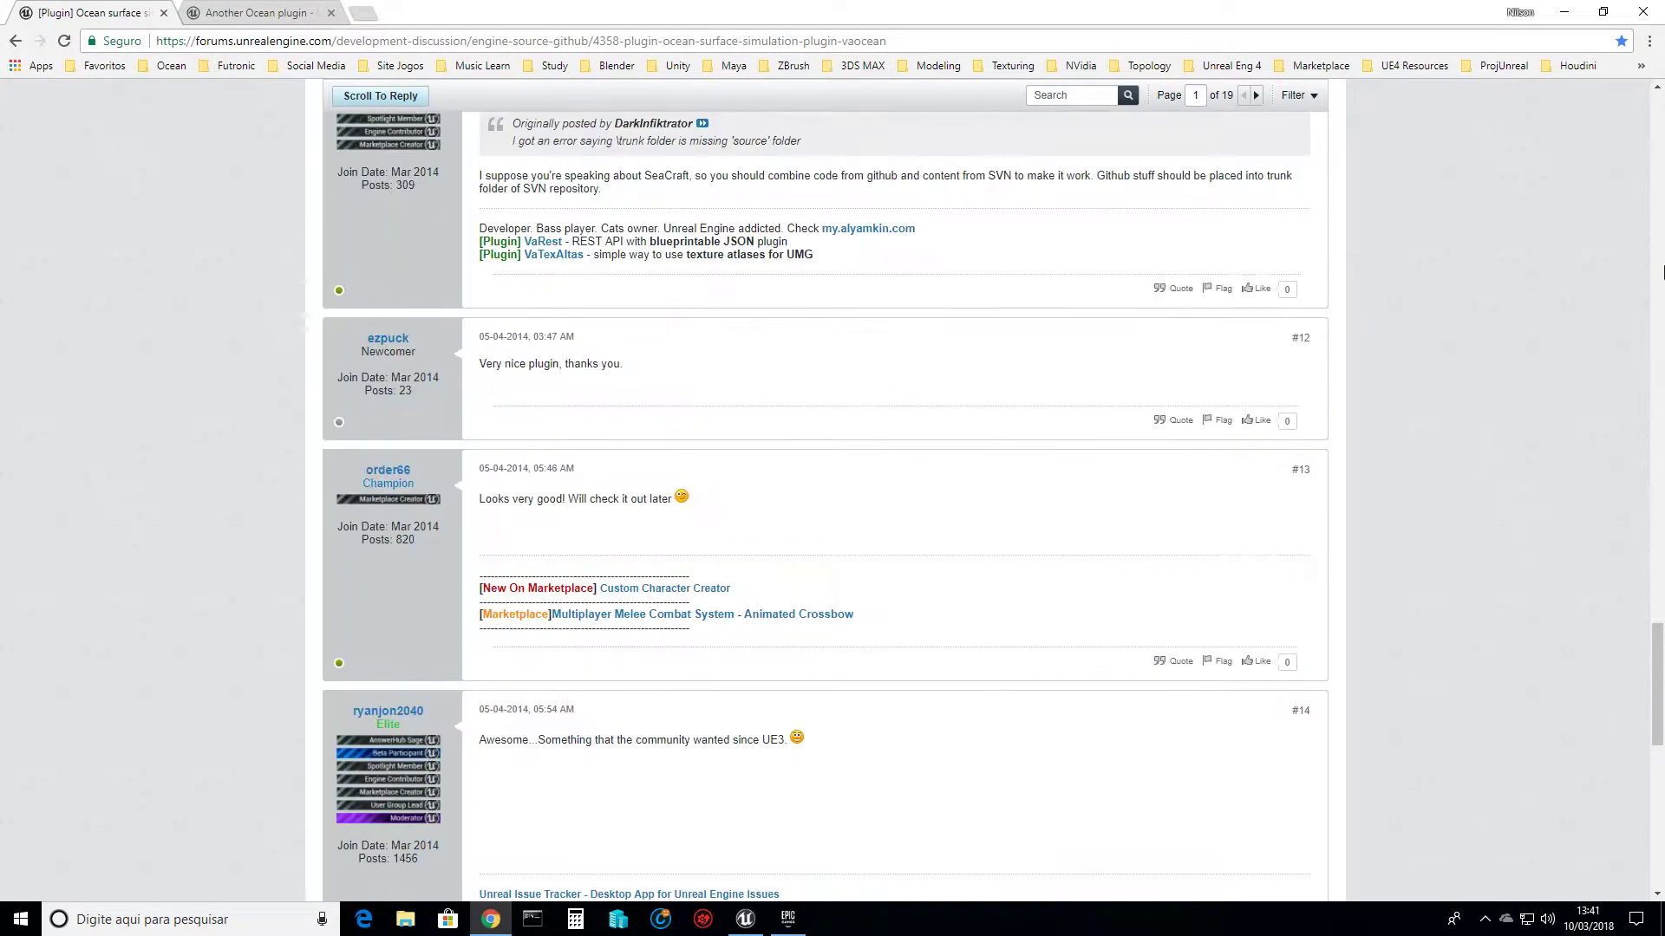
pyautogui.moveTo(1656, 648); pyautogui.dragTo(1651, 121)
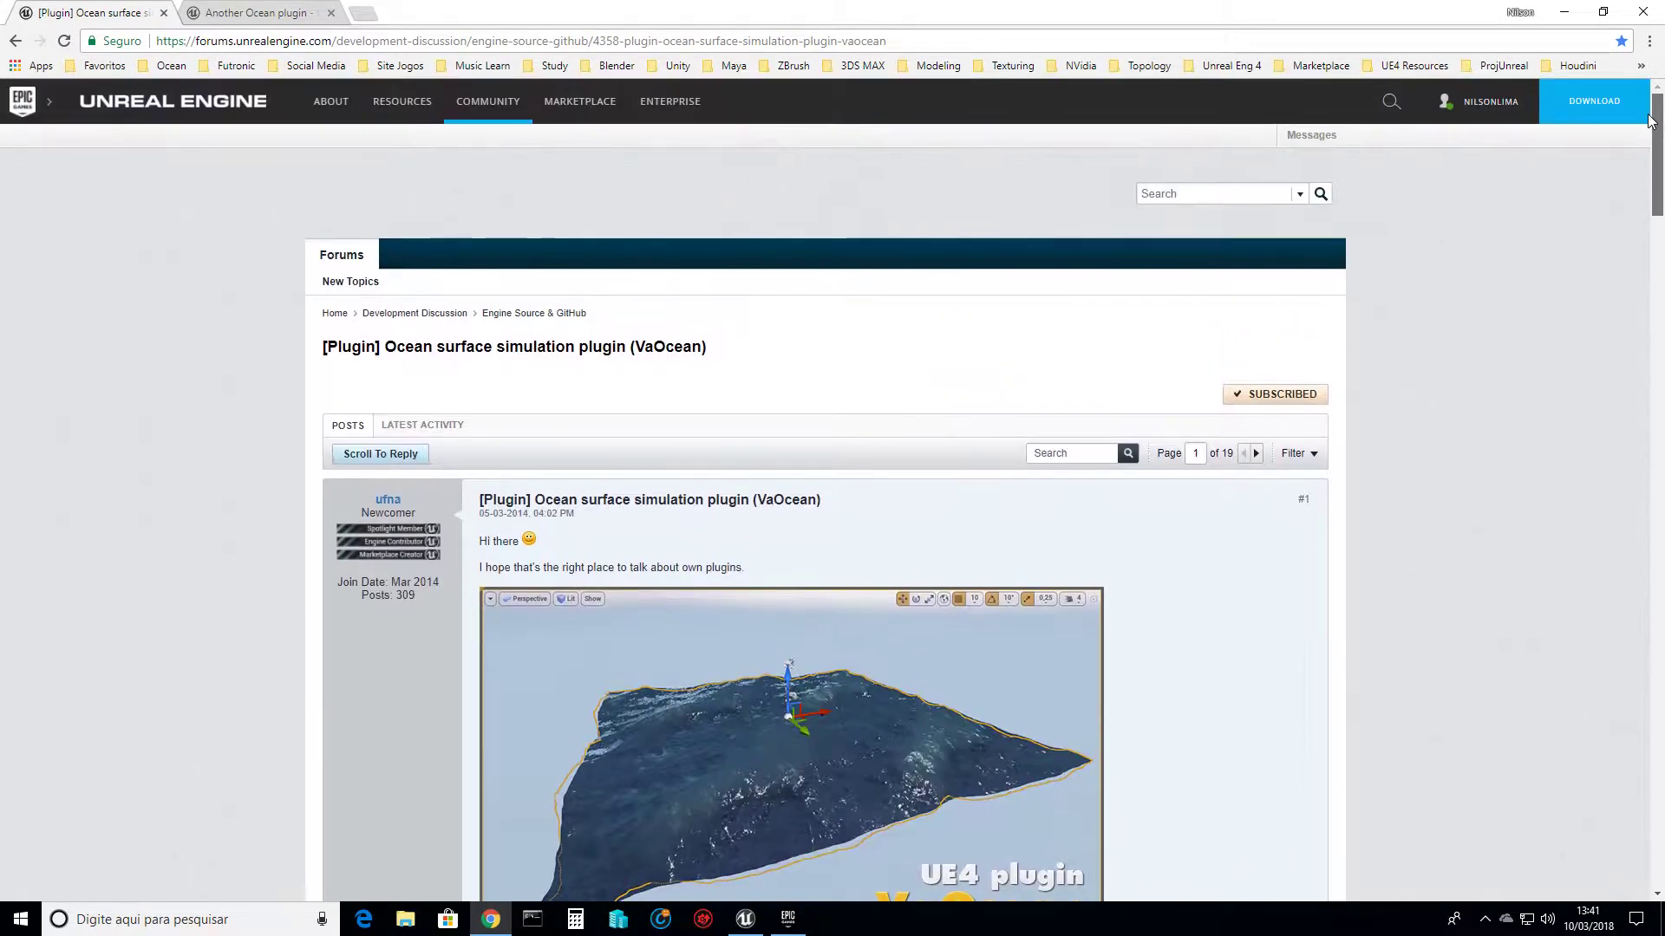
pyautogui.scroll(-3, 760, 477)
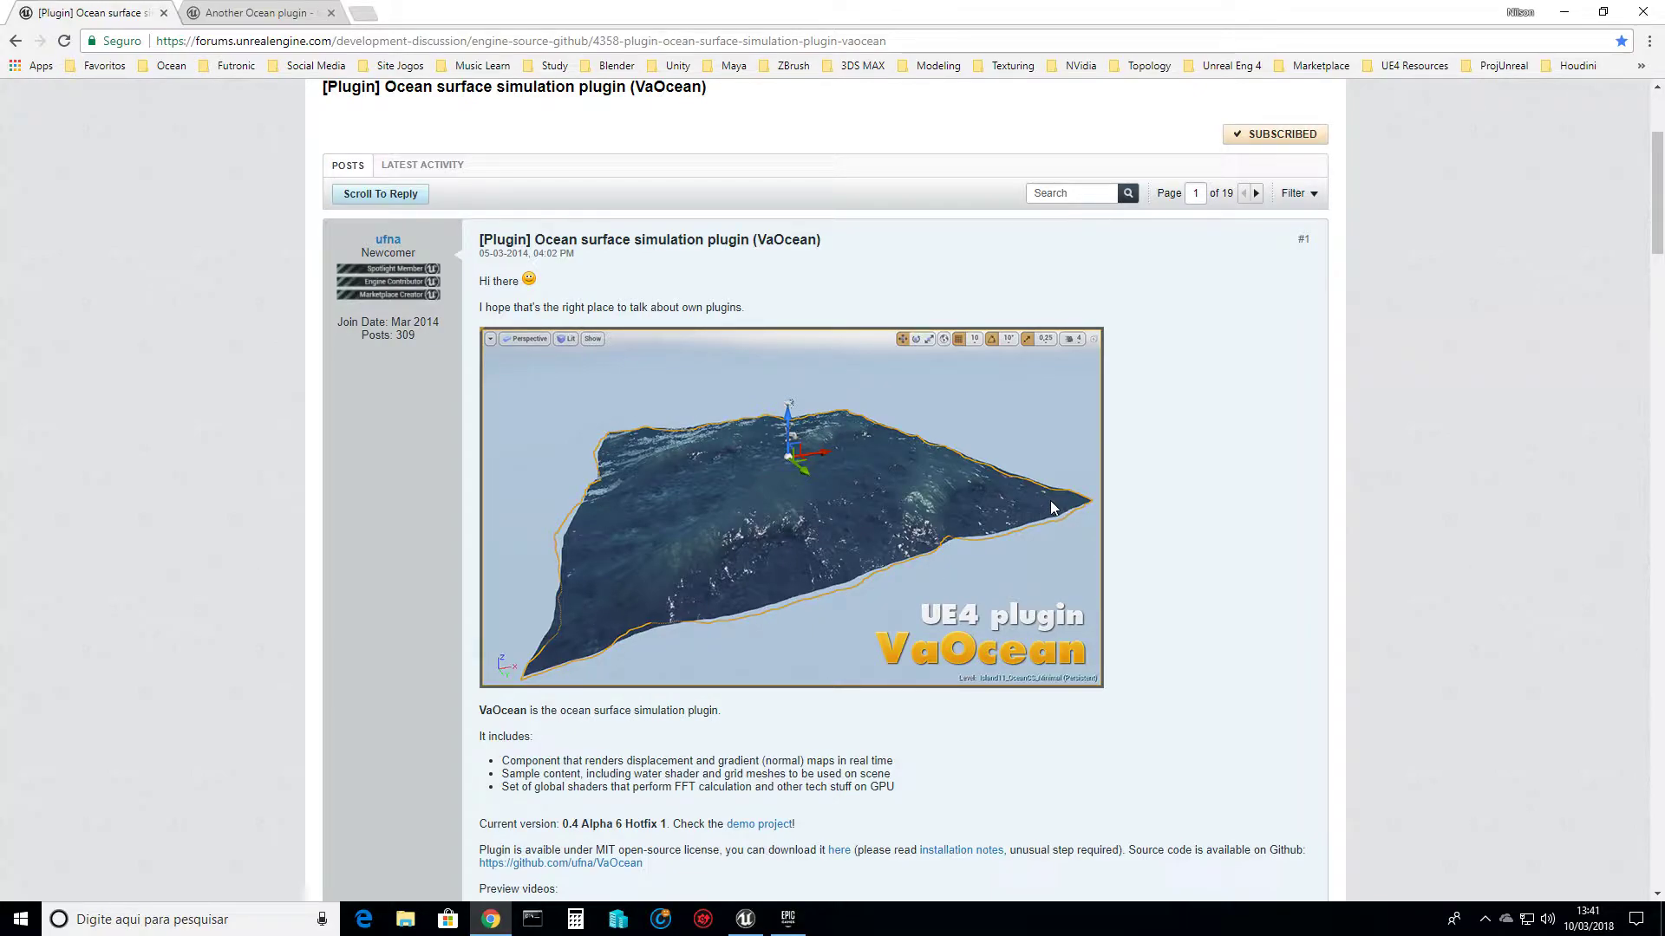
pyautogui.scroll(-1, 1035, 505)
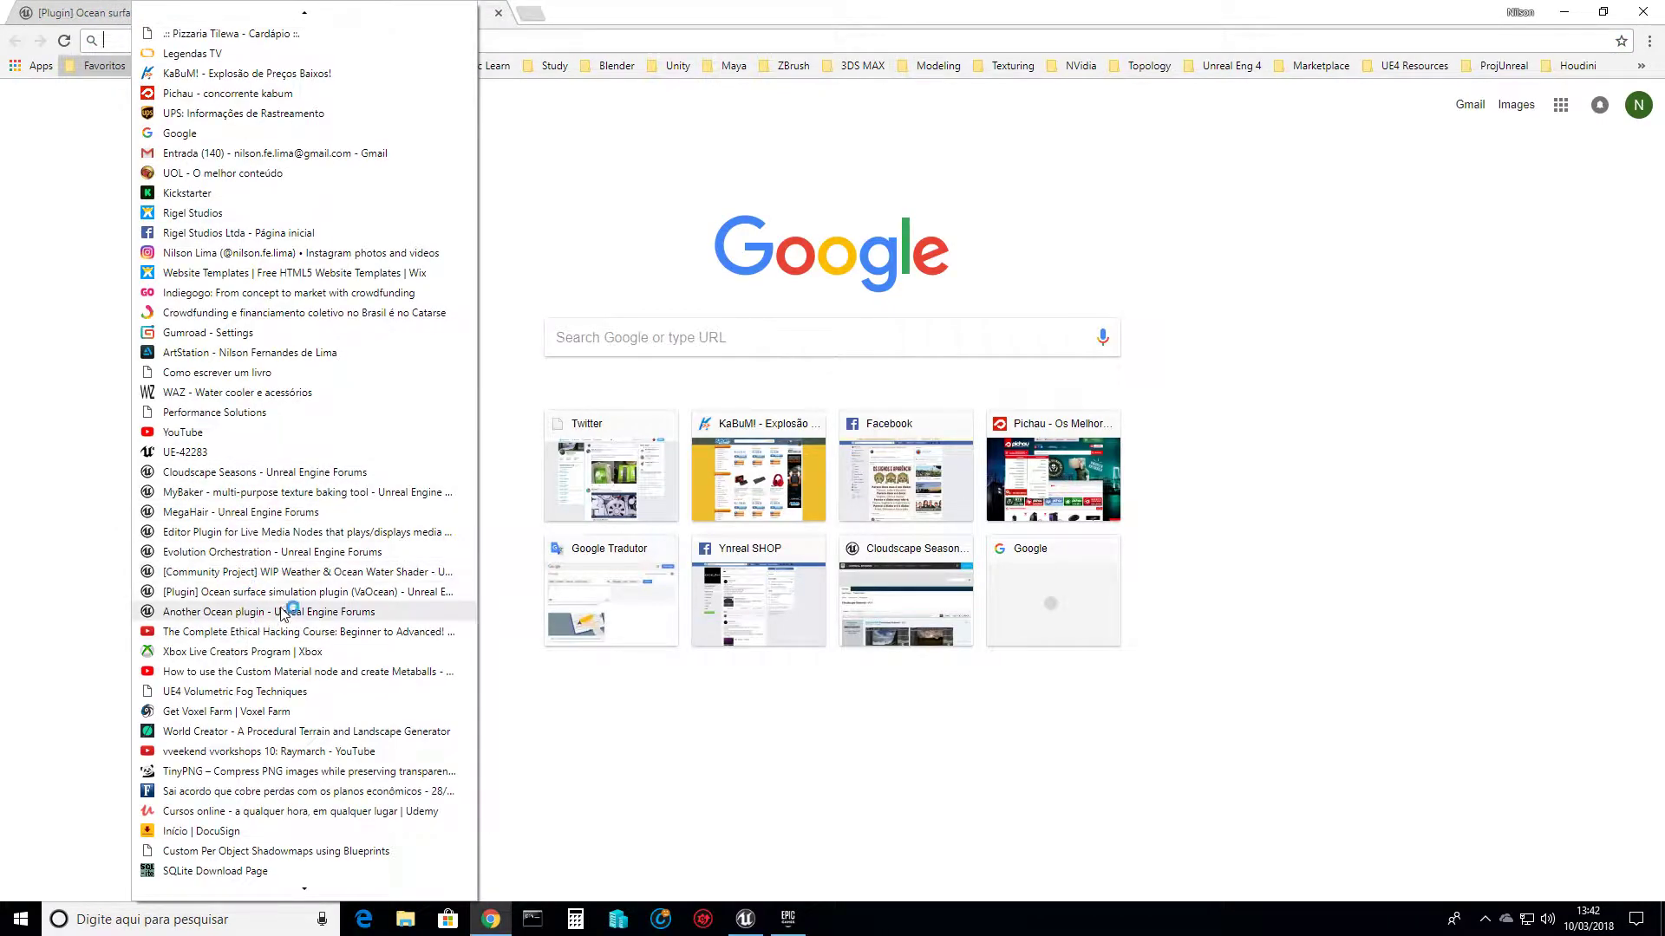
# Open the bookmarked "[Community Project] WIP Weather & Ocean Water Shader" thread and go to page 152.
pyautogui.click(321, 574)
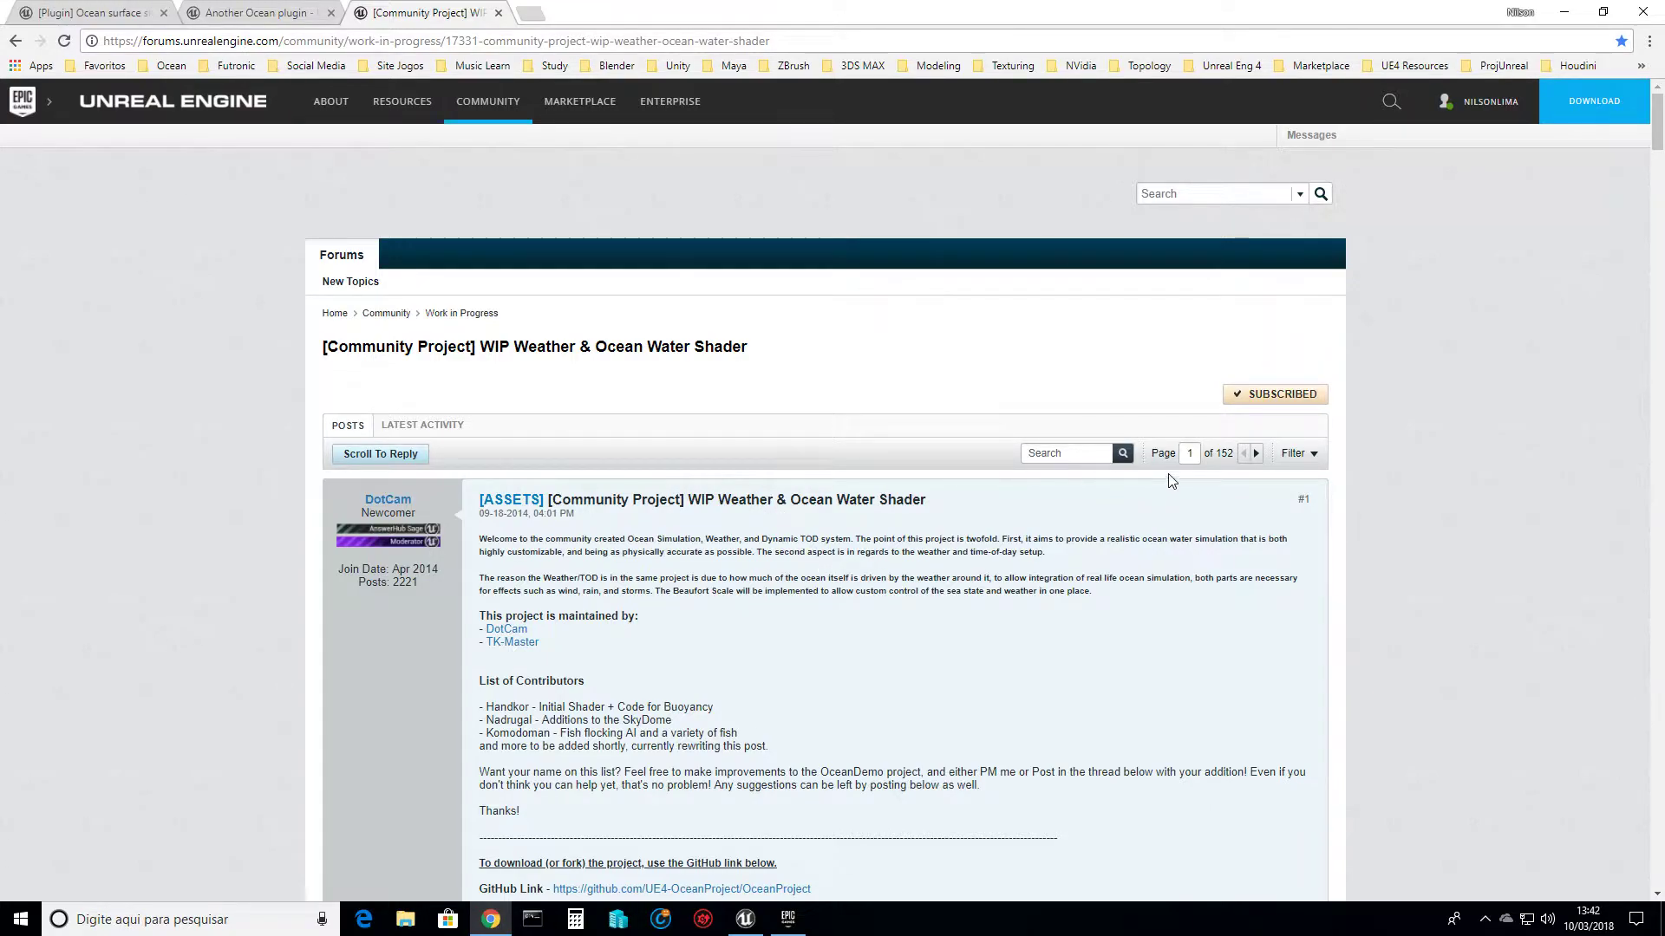
pyautogui.scroll(-1, 1169, 476)
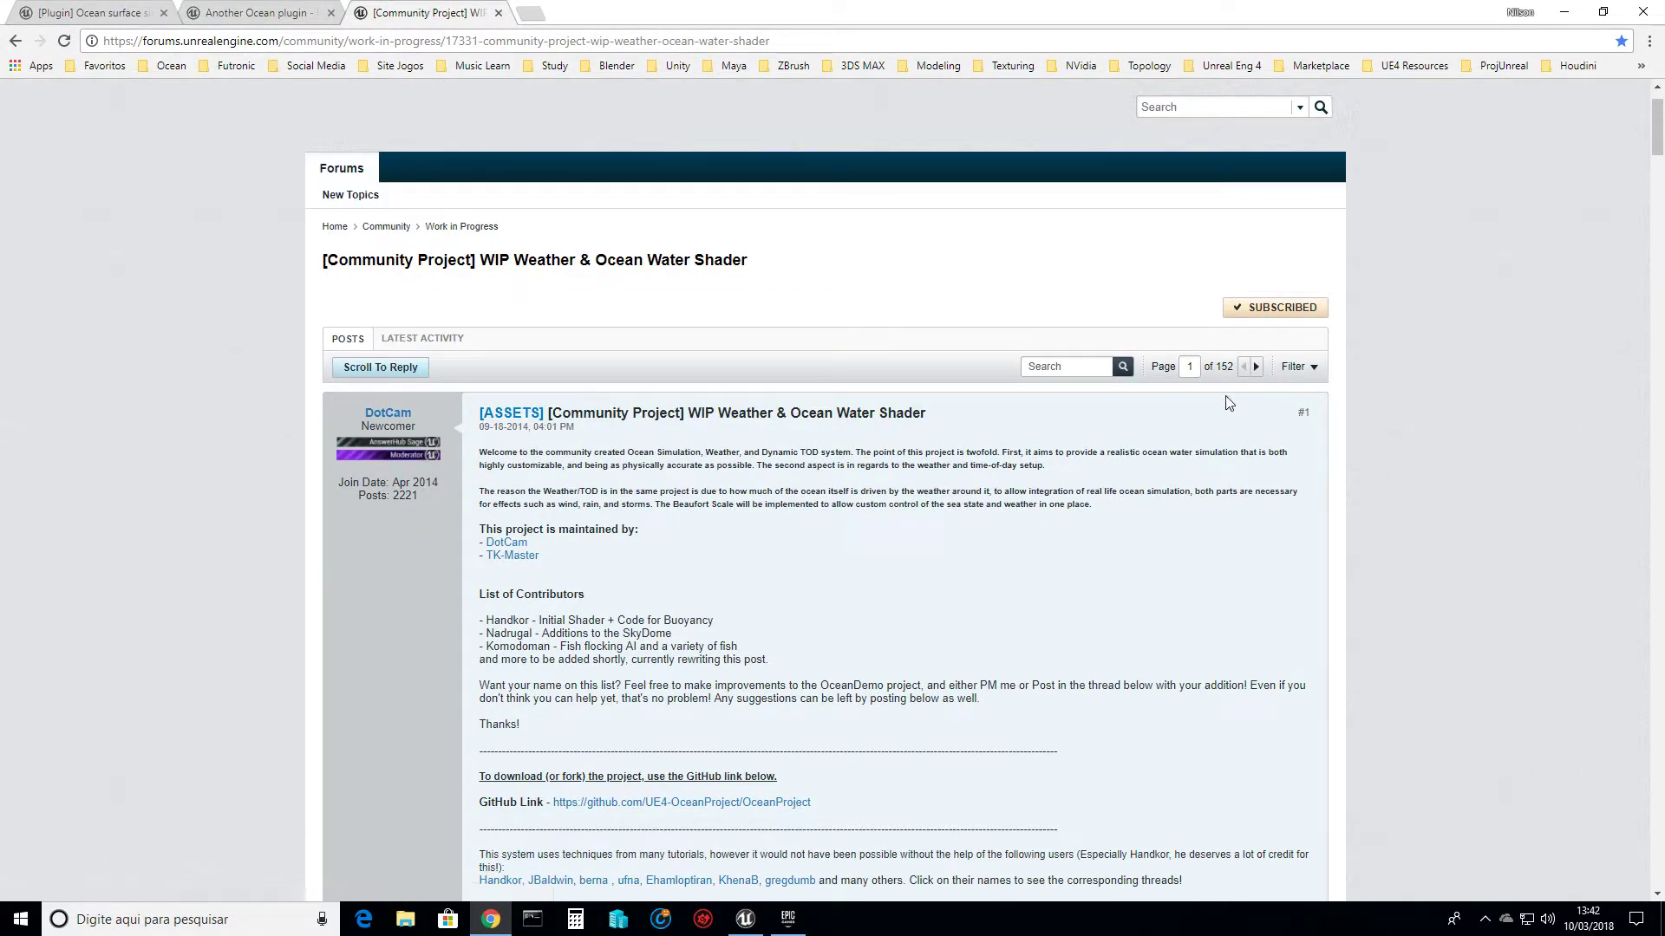
pyautogui.click(1190, 368)
pyautogui.write('152')
pyautogui.press('Return')
# Read the posts on page 152 about updating VaOcean to newer engine versions and its performance, focusing on posts #2272 to #2275.
pyautogui.scroll(-1, 900, 383)
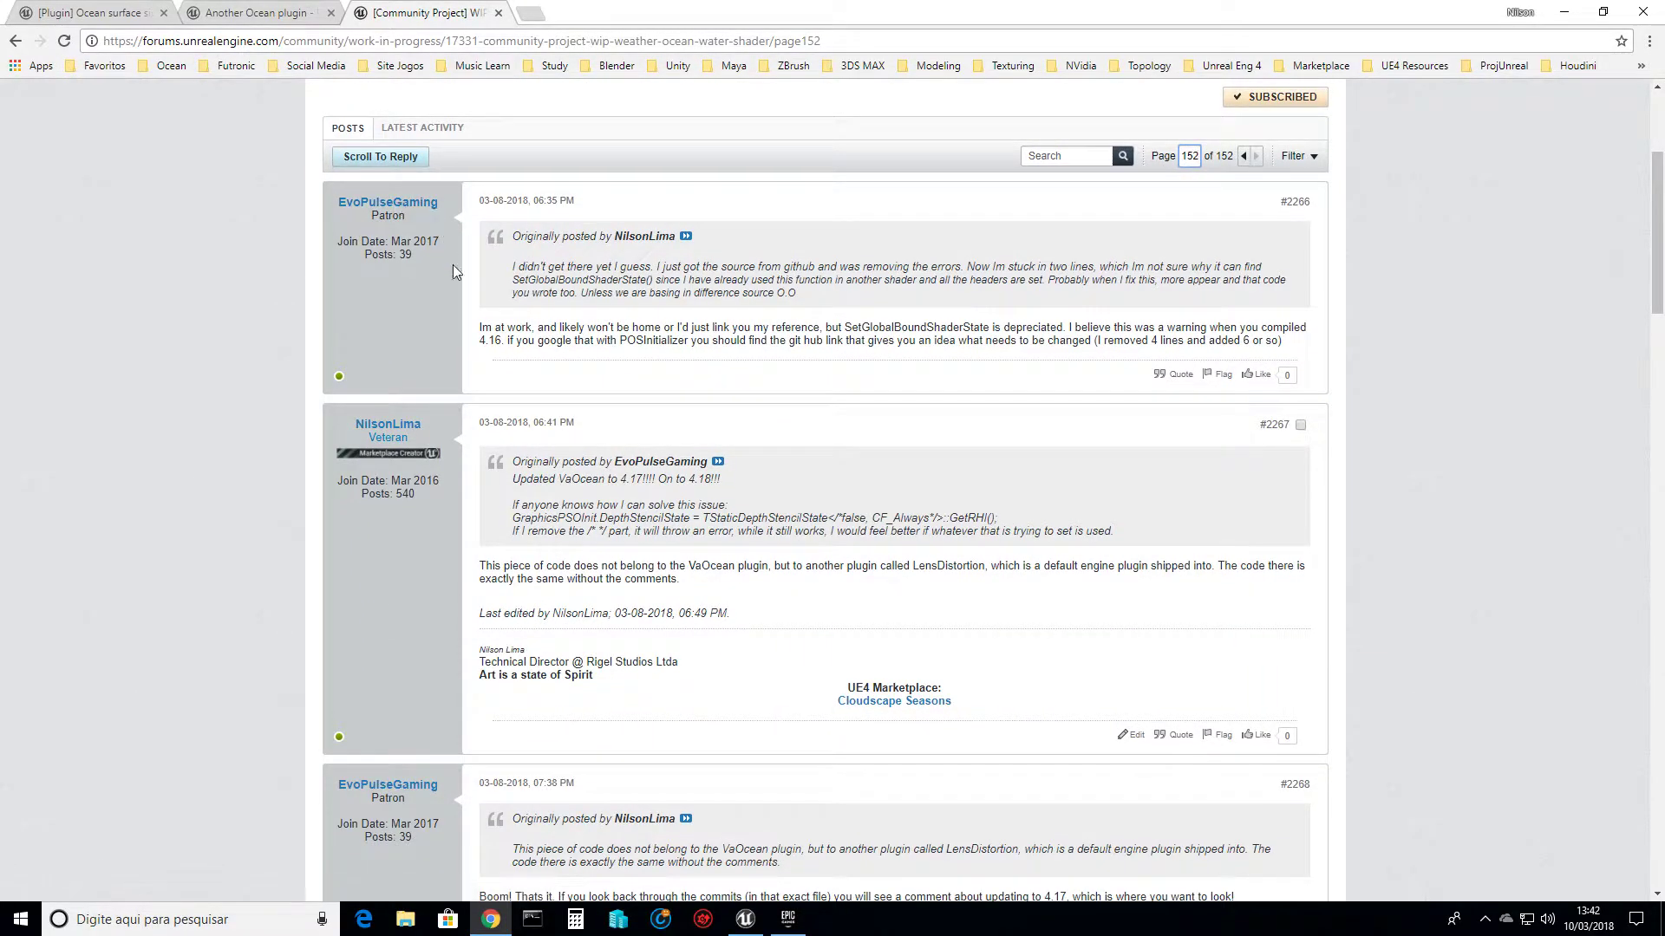
pyautogui.scroll(-3, 604, 355)
pyautogui.scroll(-13, 604, 355)
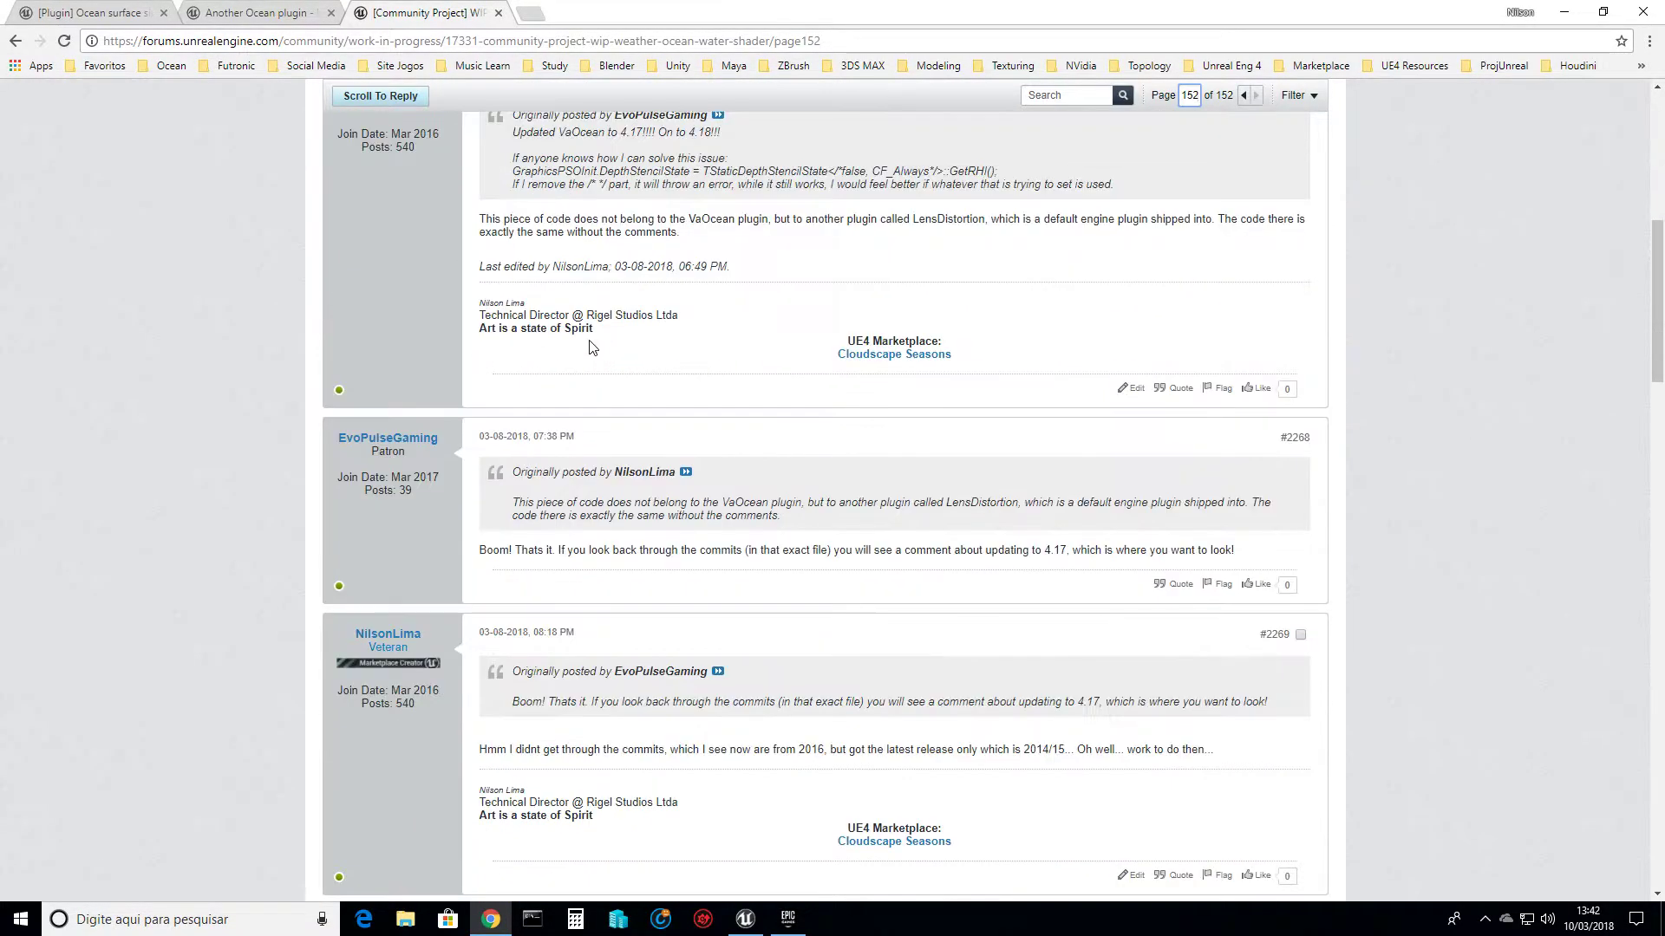
pyautogui.scroll(-13, 598, 365)
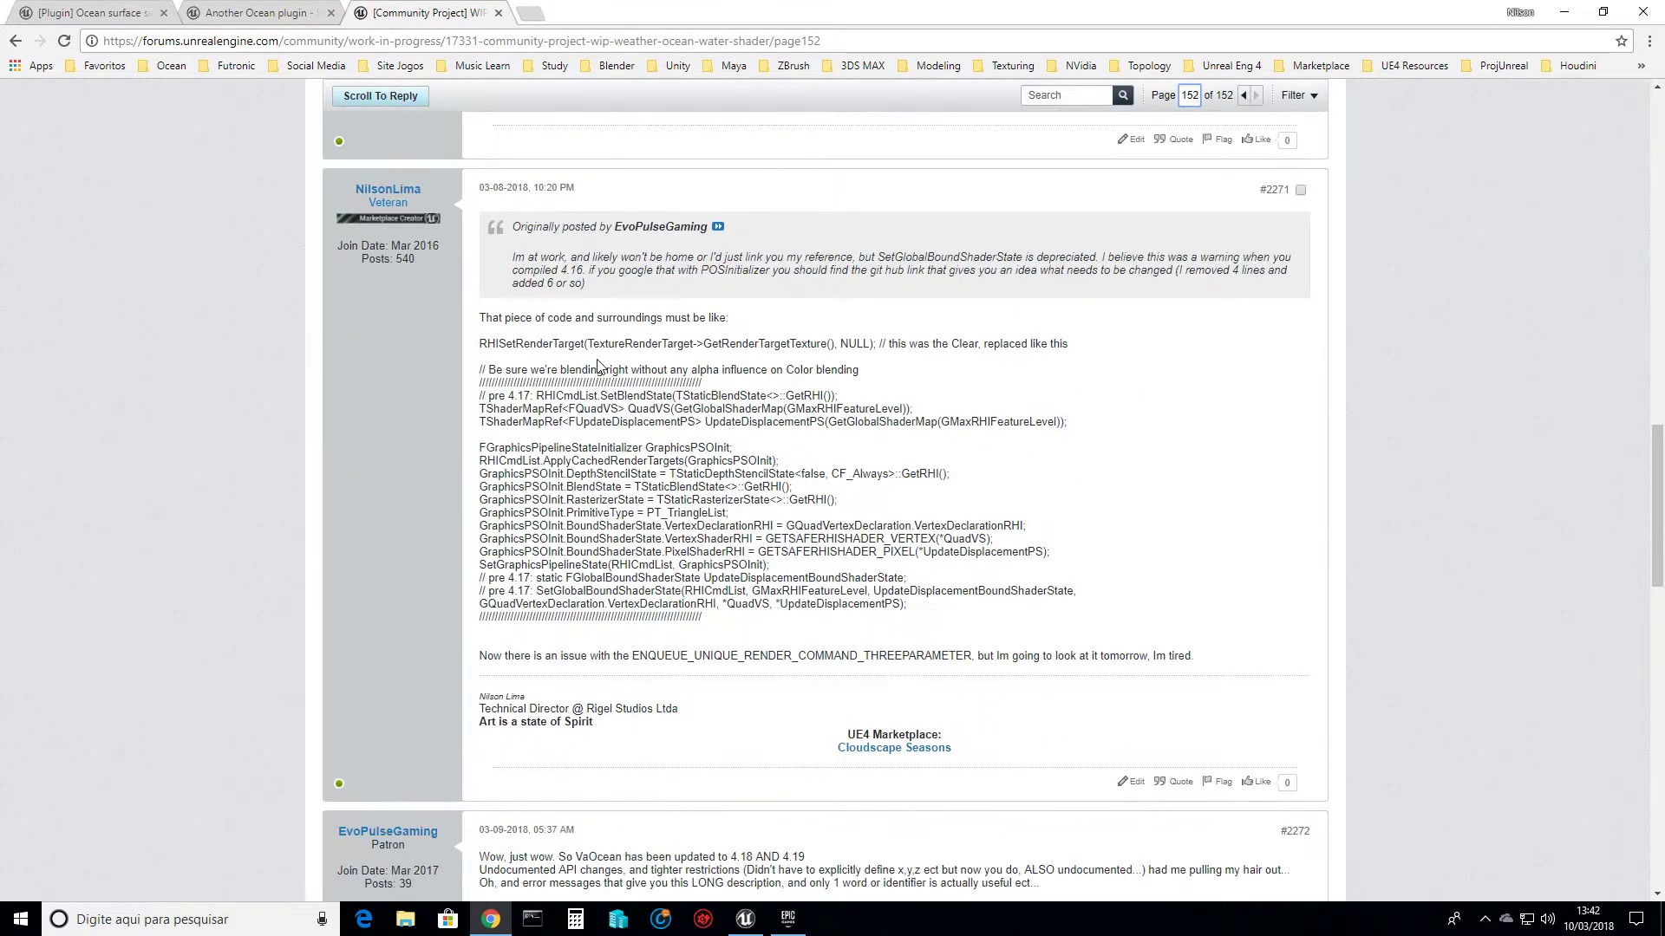
pyautogui.scroll(-1, 614, 376)
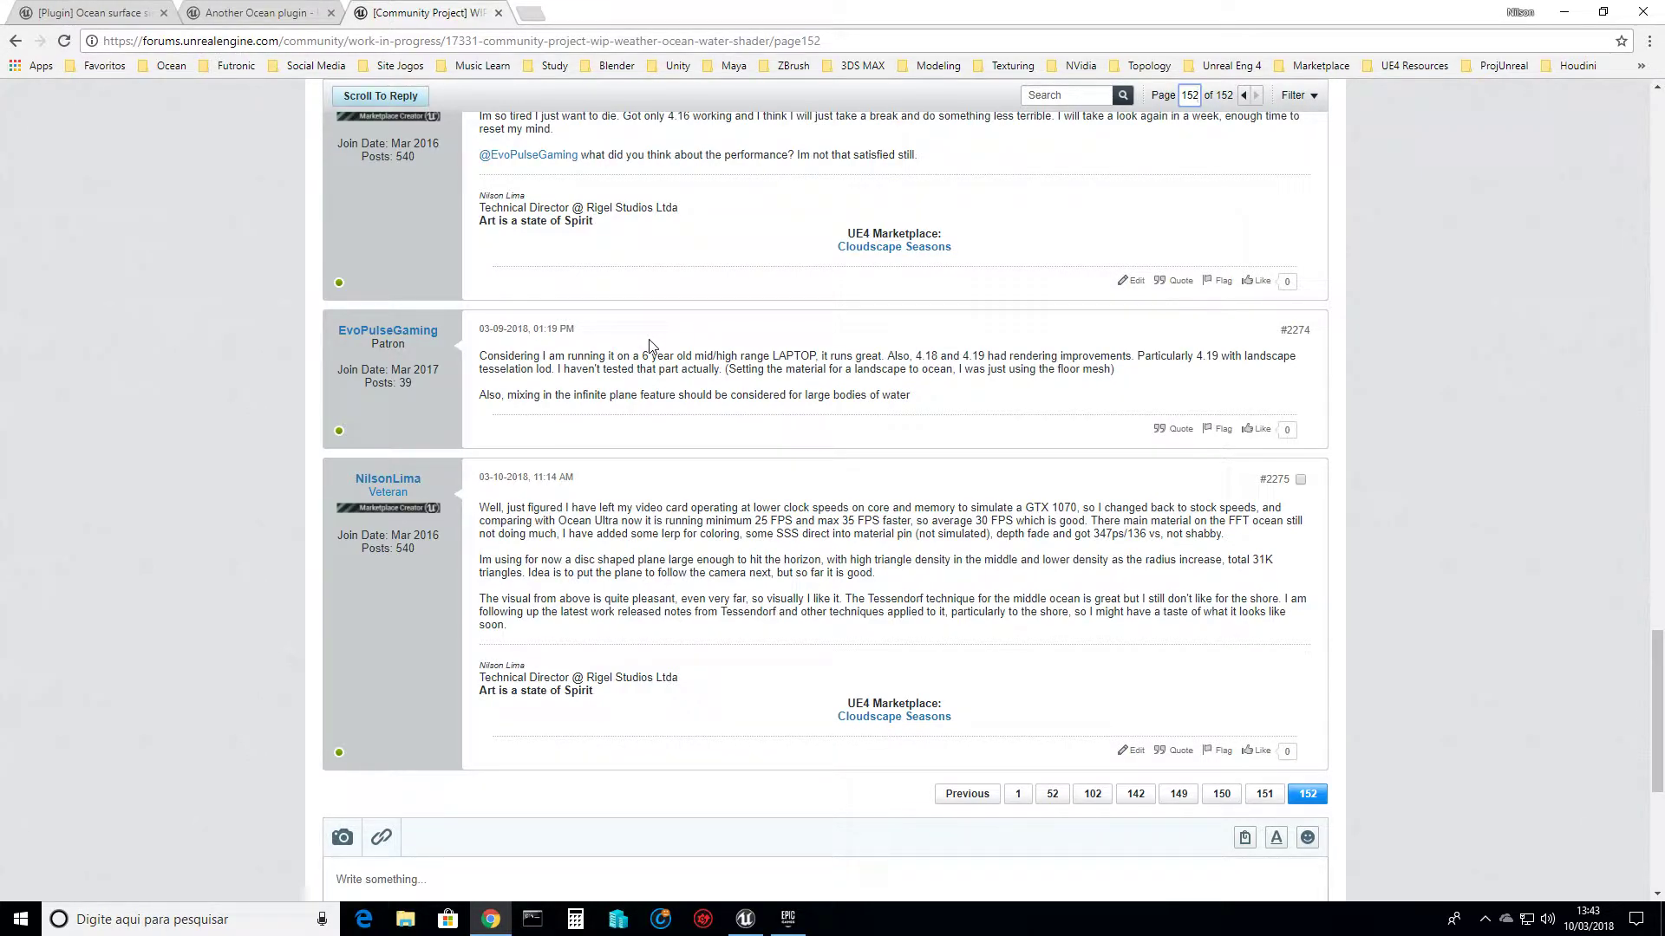
pyautogui.scroll(2, 650, 345)
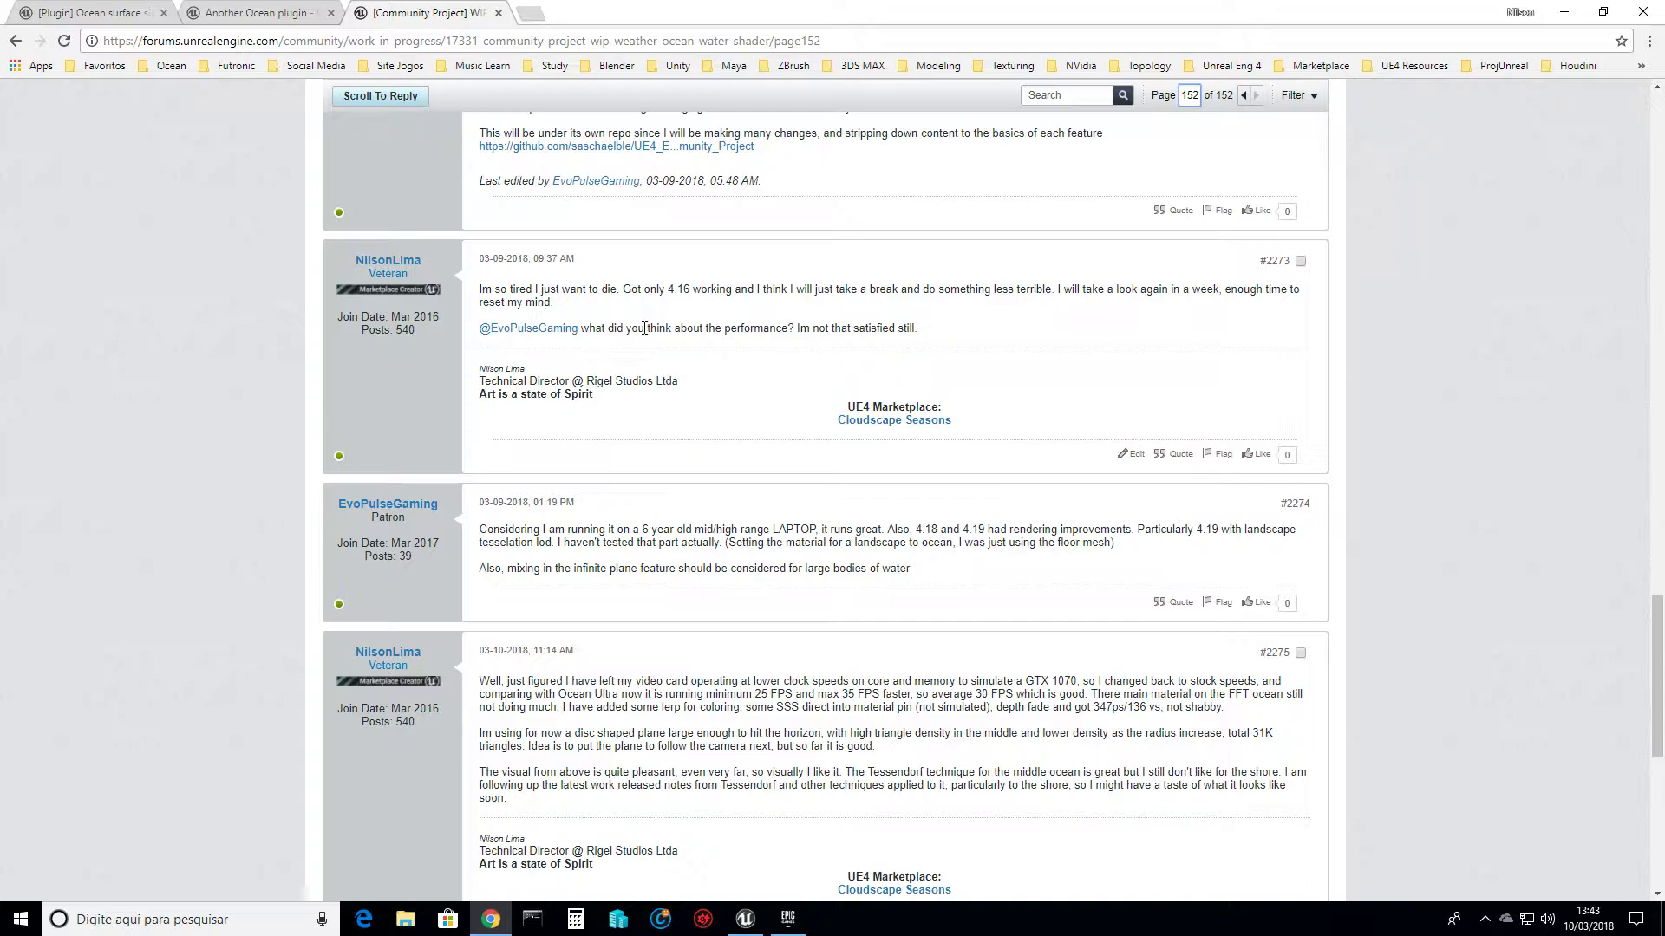
pyautogui.scroll(3, 644, 328)
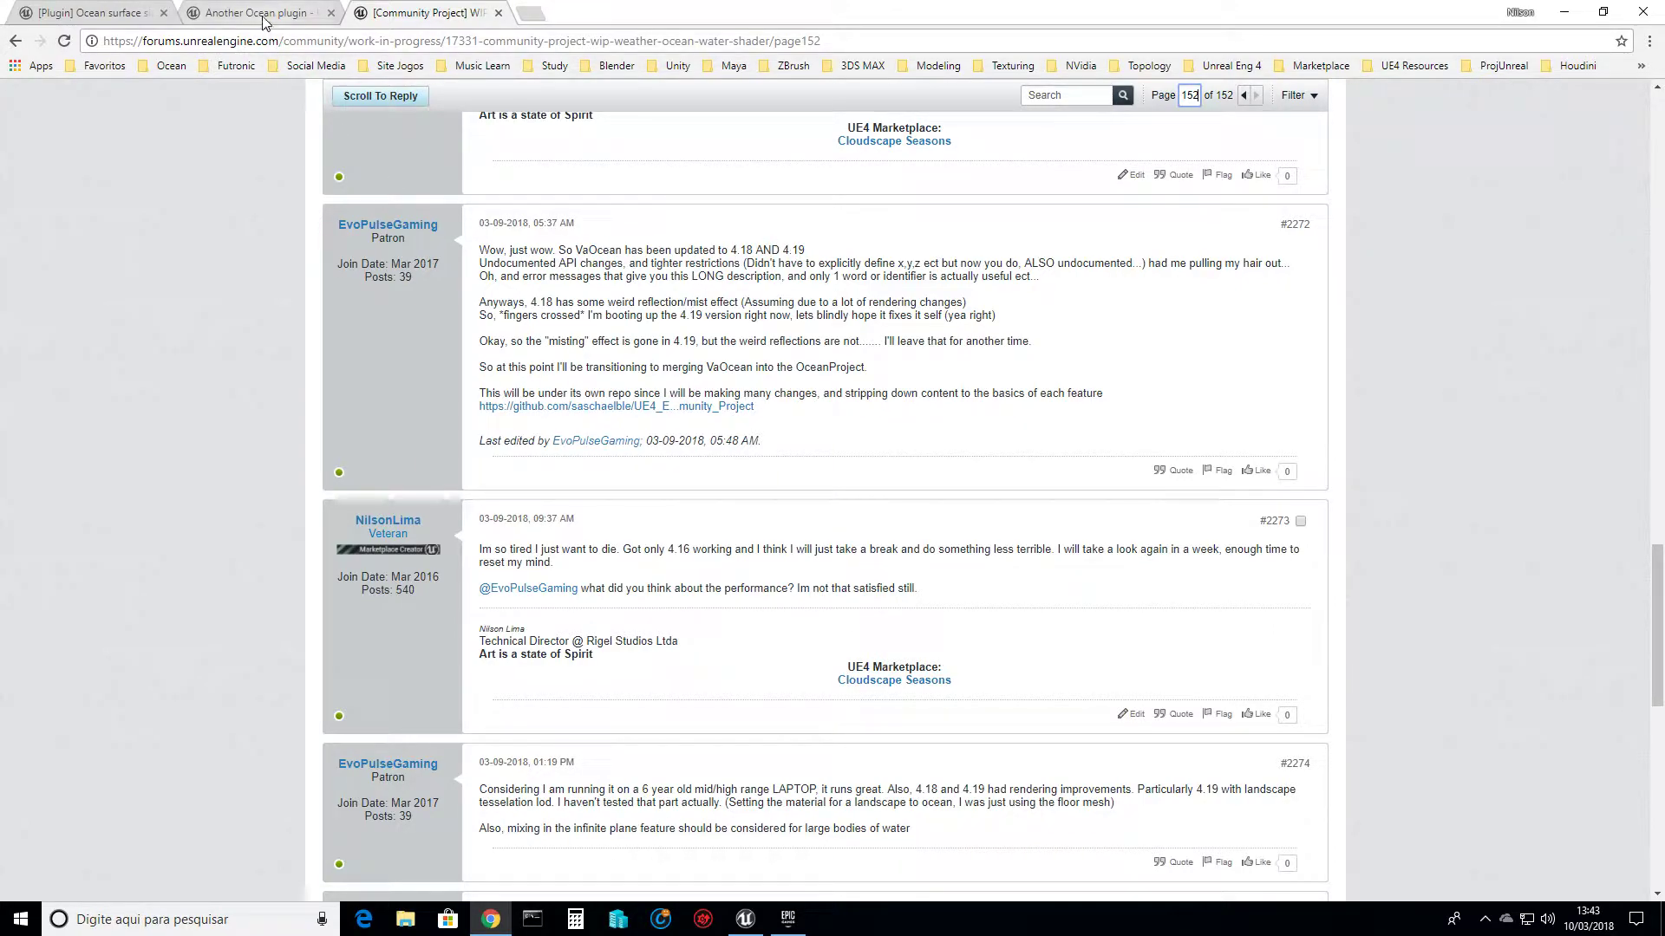
pyautogui.scroll(1, 516, 218)
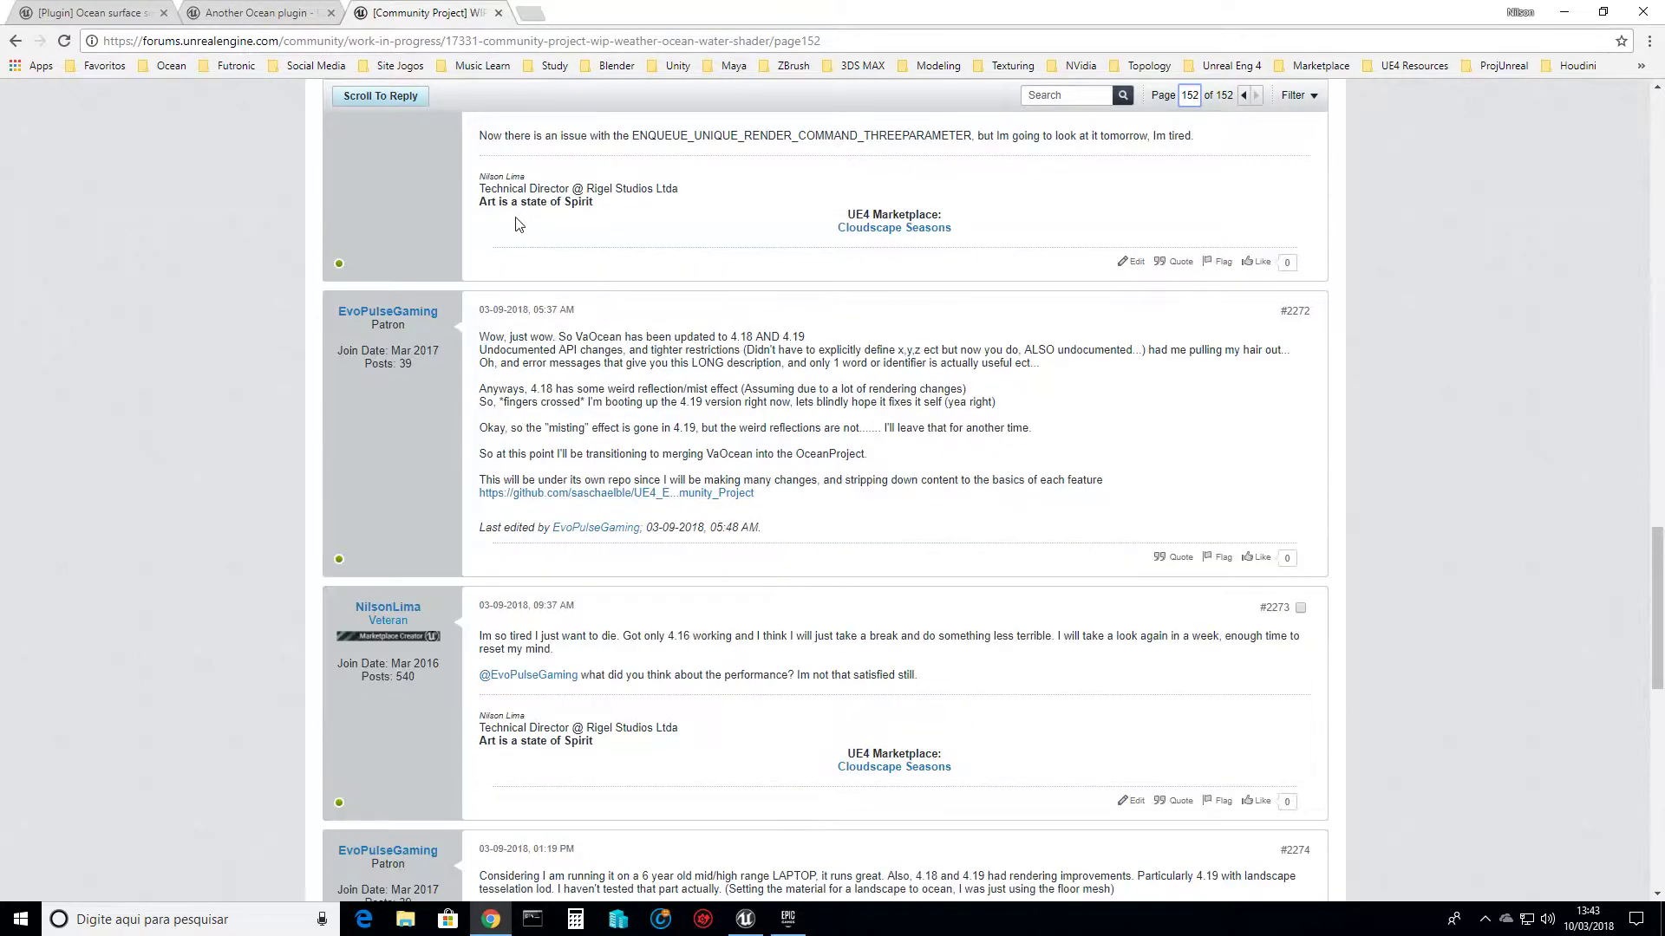
pyautogui.scroll(-1, 516, 217)
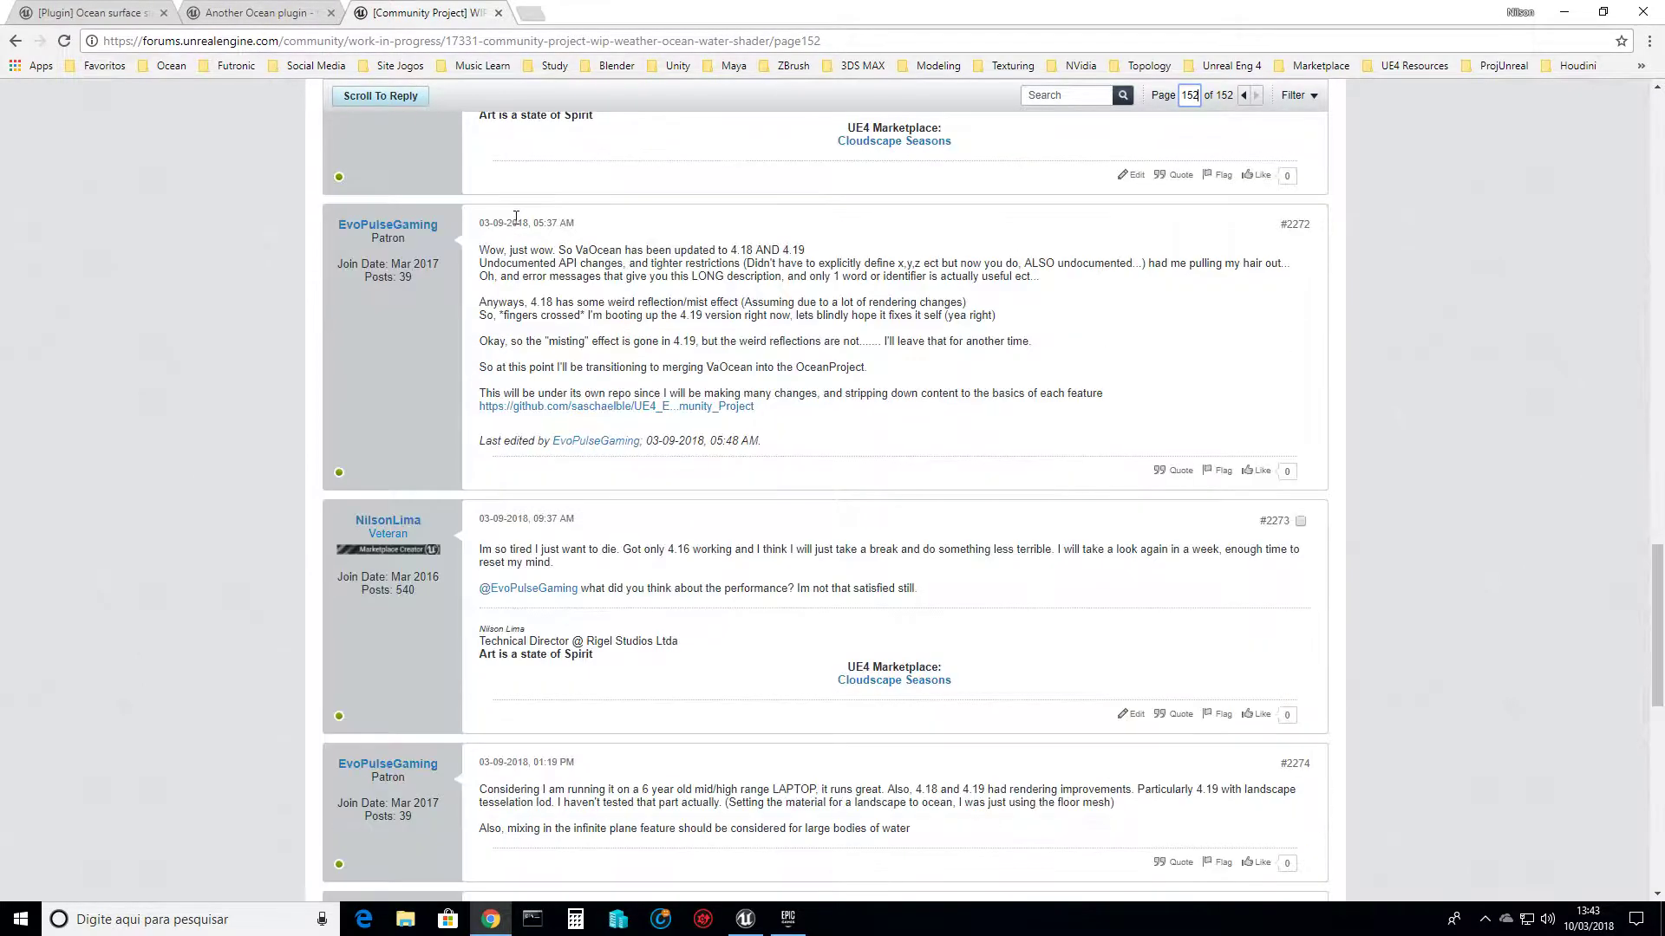
# Switch to Unreal Editor, view the ocean from the beach in Level_Test, and open the M_OceanCS material for editing.
pyautogui.click(746, 919)
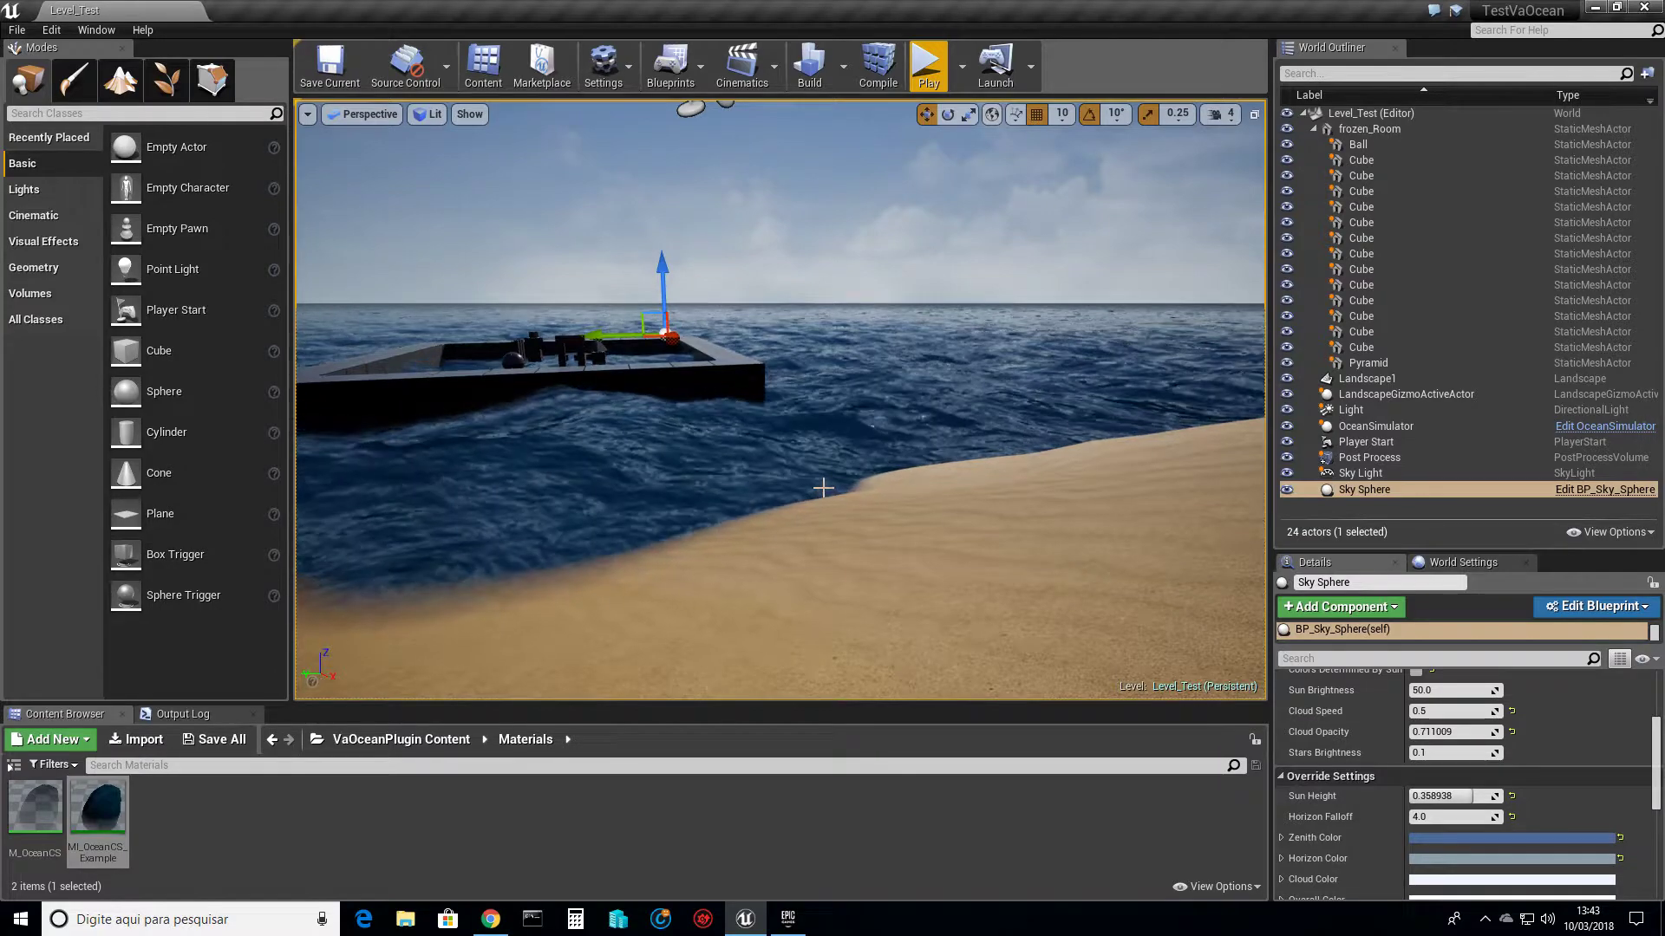
pyautogui.moveTo(877, 446); pyautogui.dragTo(920, 437, button='right')
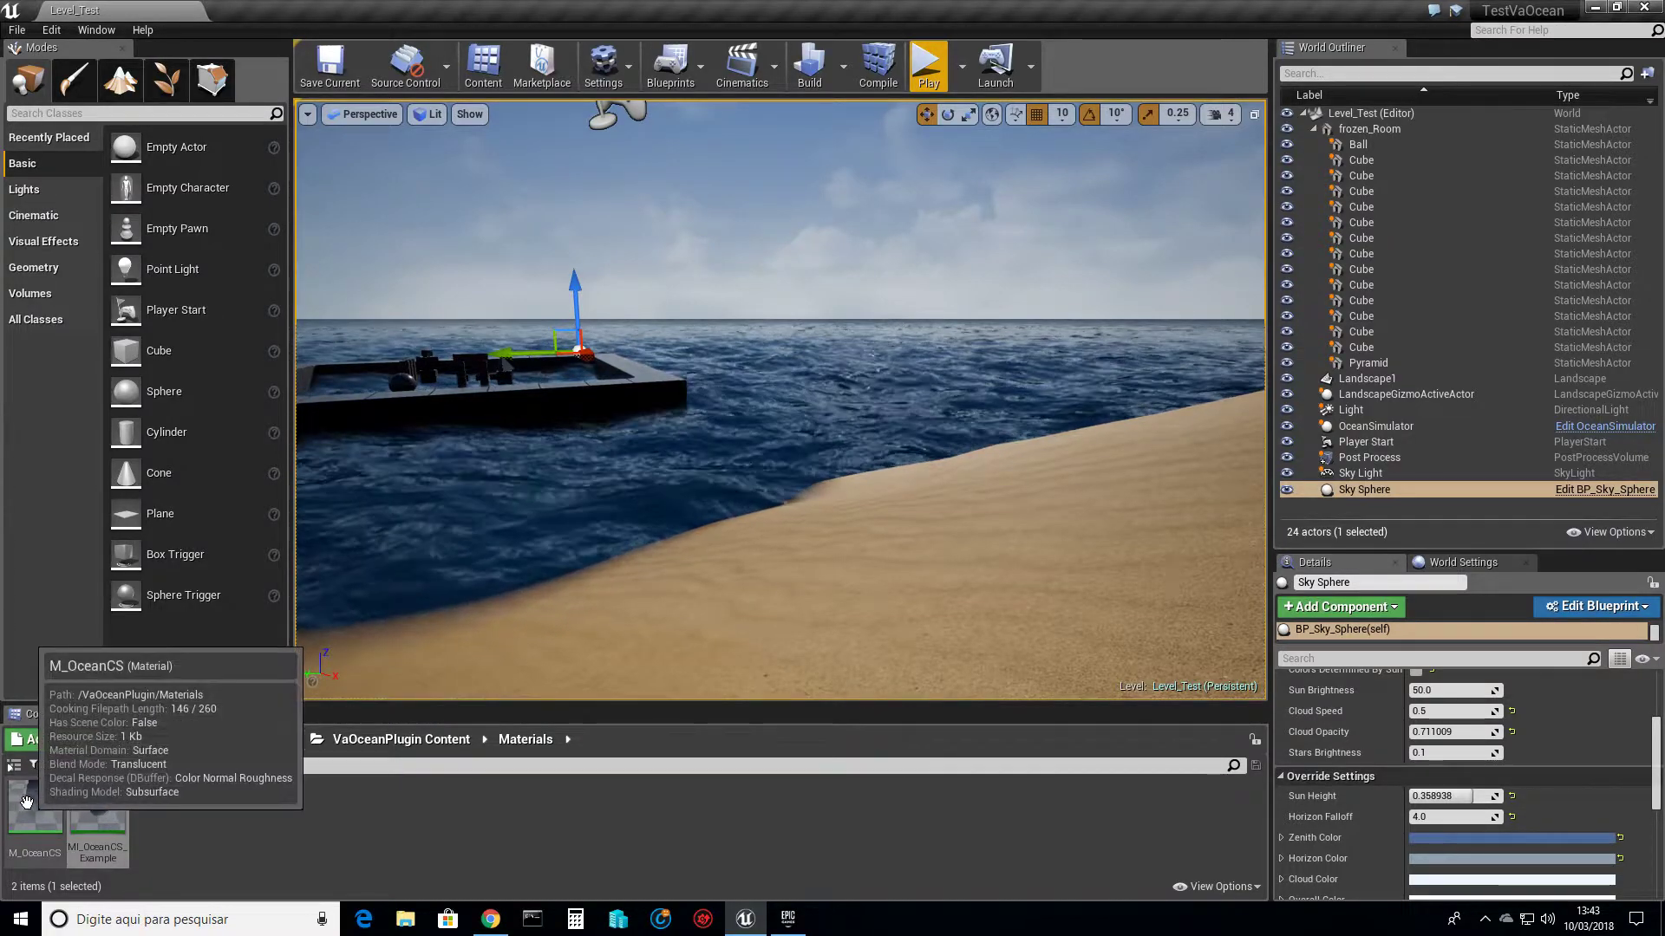
pyautogui.click(26, 801)
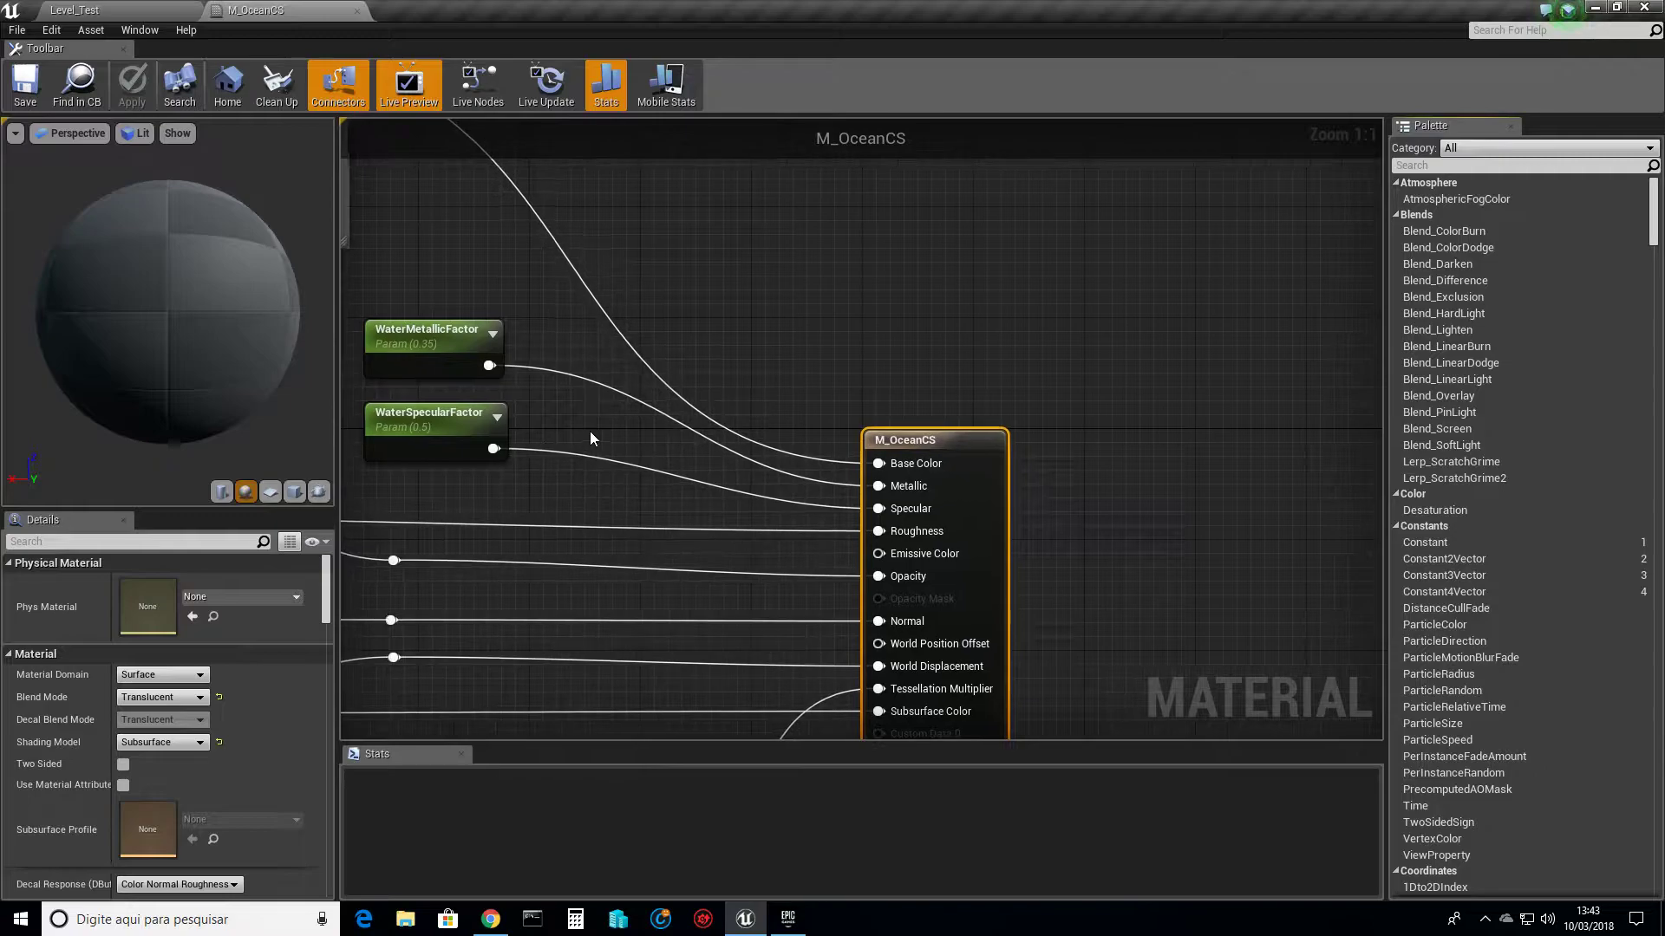
# Trace the M_OceanCS graph from the material output back to the Diffuse color group with the WaterFarColor, WaterMidColor and WaterNearColor parameters.
pyautogui.scroll(-2, 592, 394)
pyautogui.moveTo(565, 452); pyautogui.dragTo(800, 513, button='right')
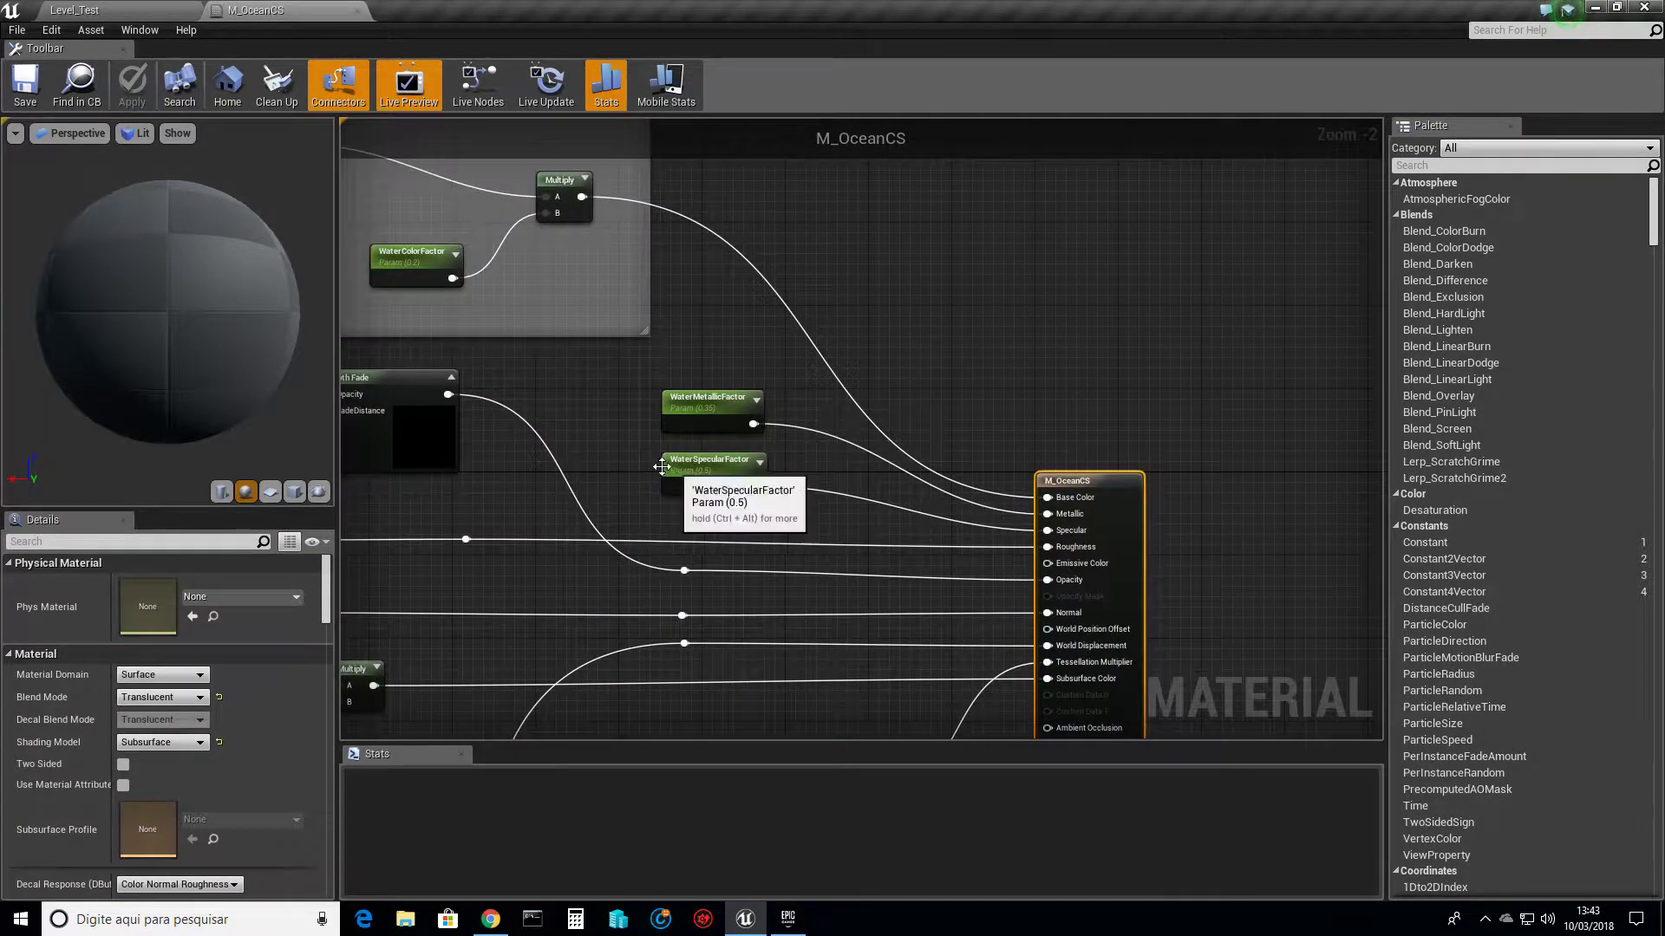
pyautogui.moveTo(606, 398); pyautogui.dragTo(904, 583, button='right')
pyautogui.moveTo(548, 376); pyautogui.dragTo(700, 430, button='right')
pyautogui.scroll(-1, 699, 431)
pyautogui.moveTo(557, 440); pyautogui.dragTo(1051, 475, button='right')
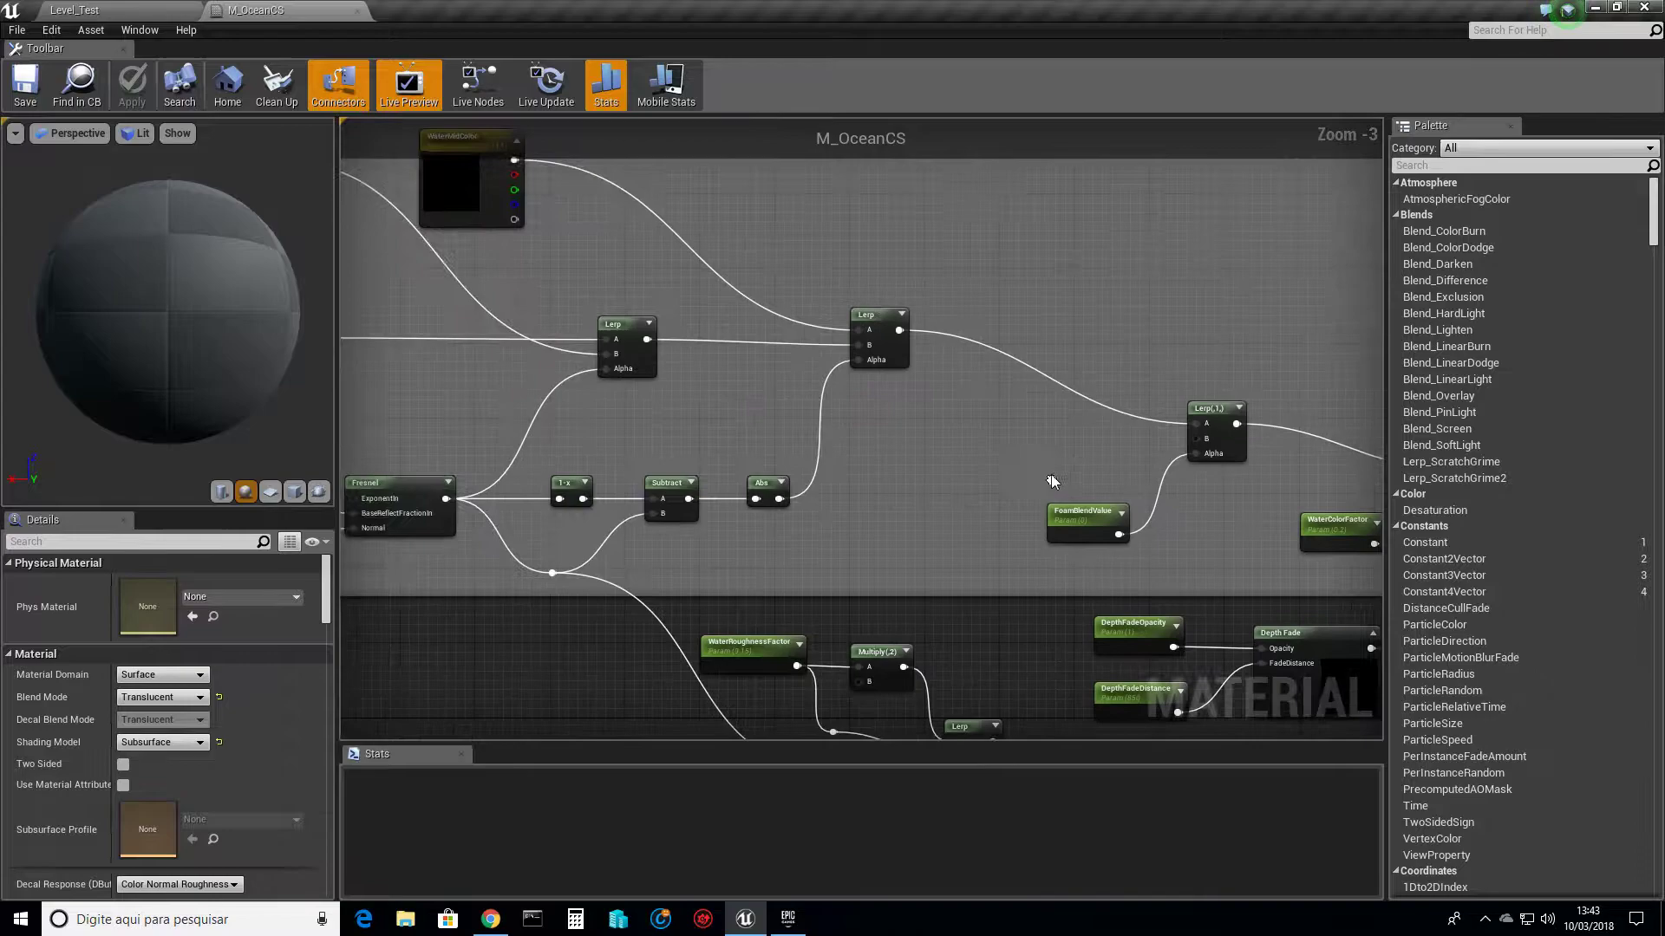
pyautogui.scroll(-2, 710, 404)
pyautogui.moveTo(554, 372); pyautogui.dragTo(733, 386, button='right')
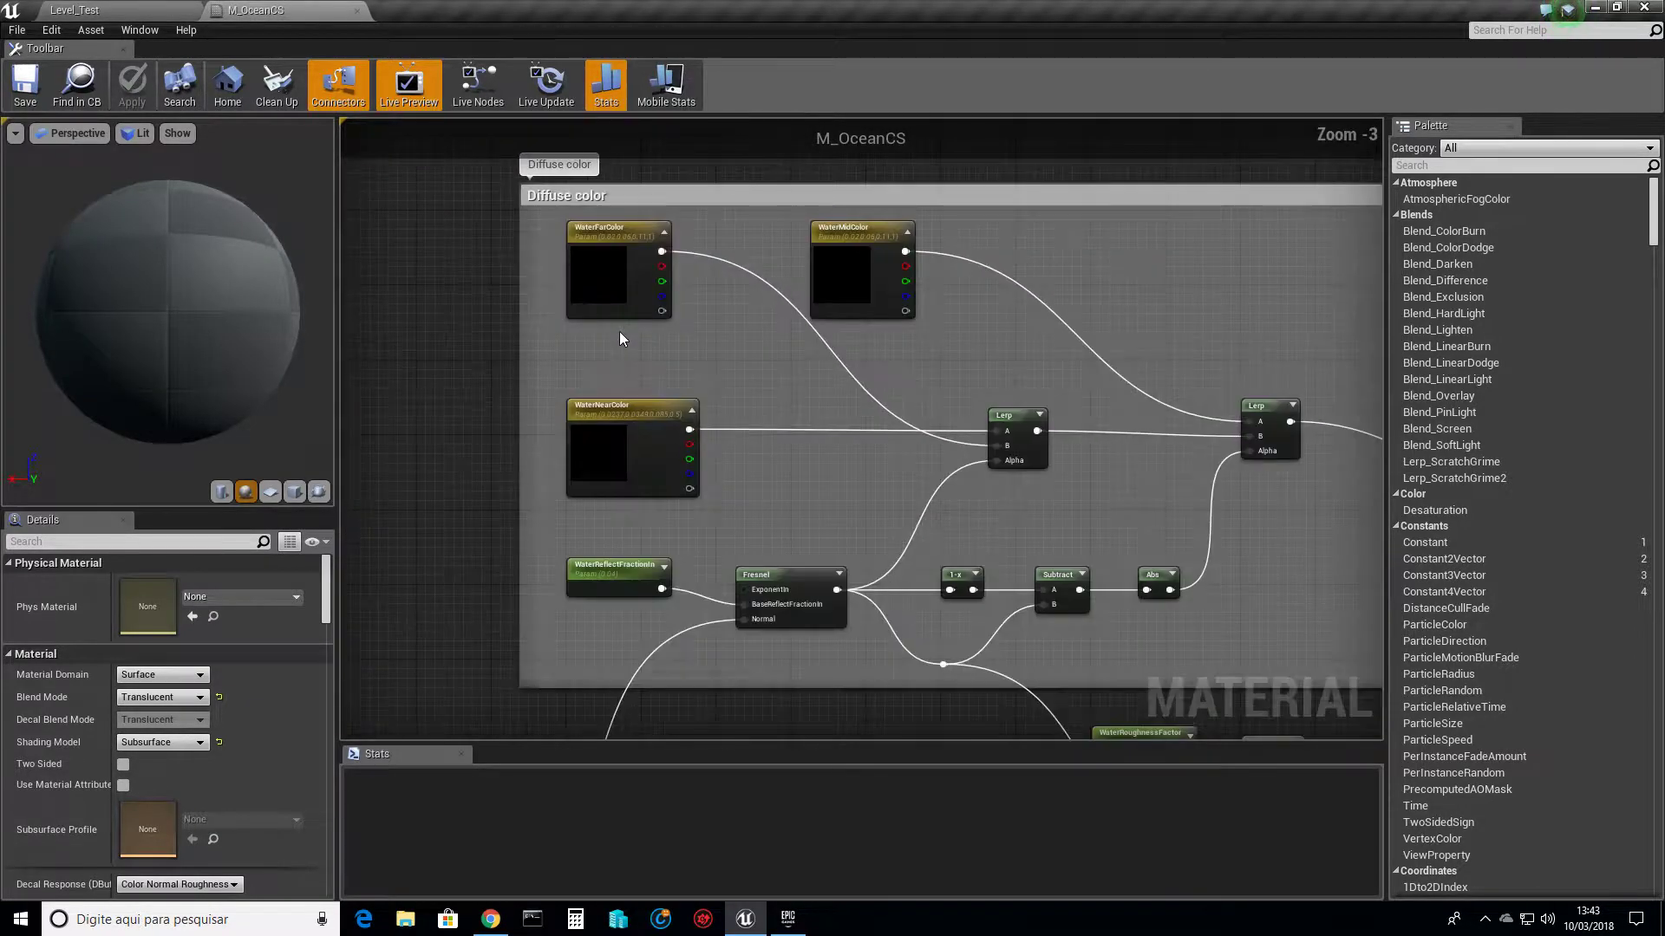
# Examine the Fresnel, WaterRoughnessFactor, Depth Fade and WaterSSSColor nodes and follow their connections to the M_OceanCS output node.
pyautogui.scroll(2, 740, 433)
pyautogui.moveTo(579, 553); pyautogui.dragTo(789, 435, button='right')
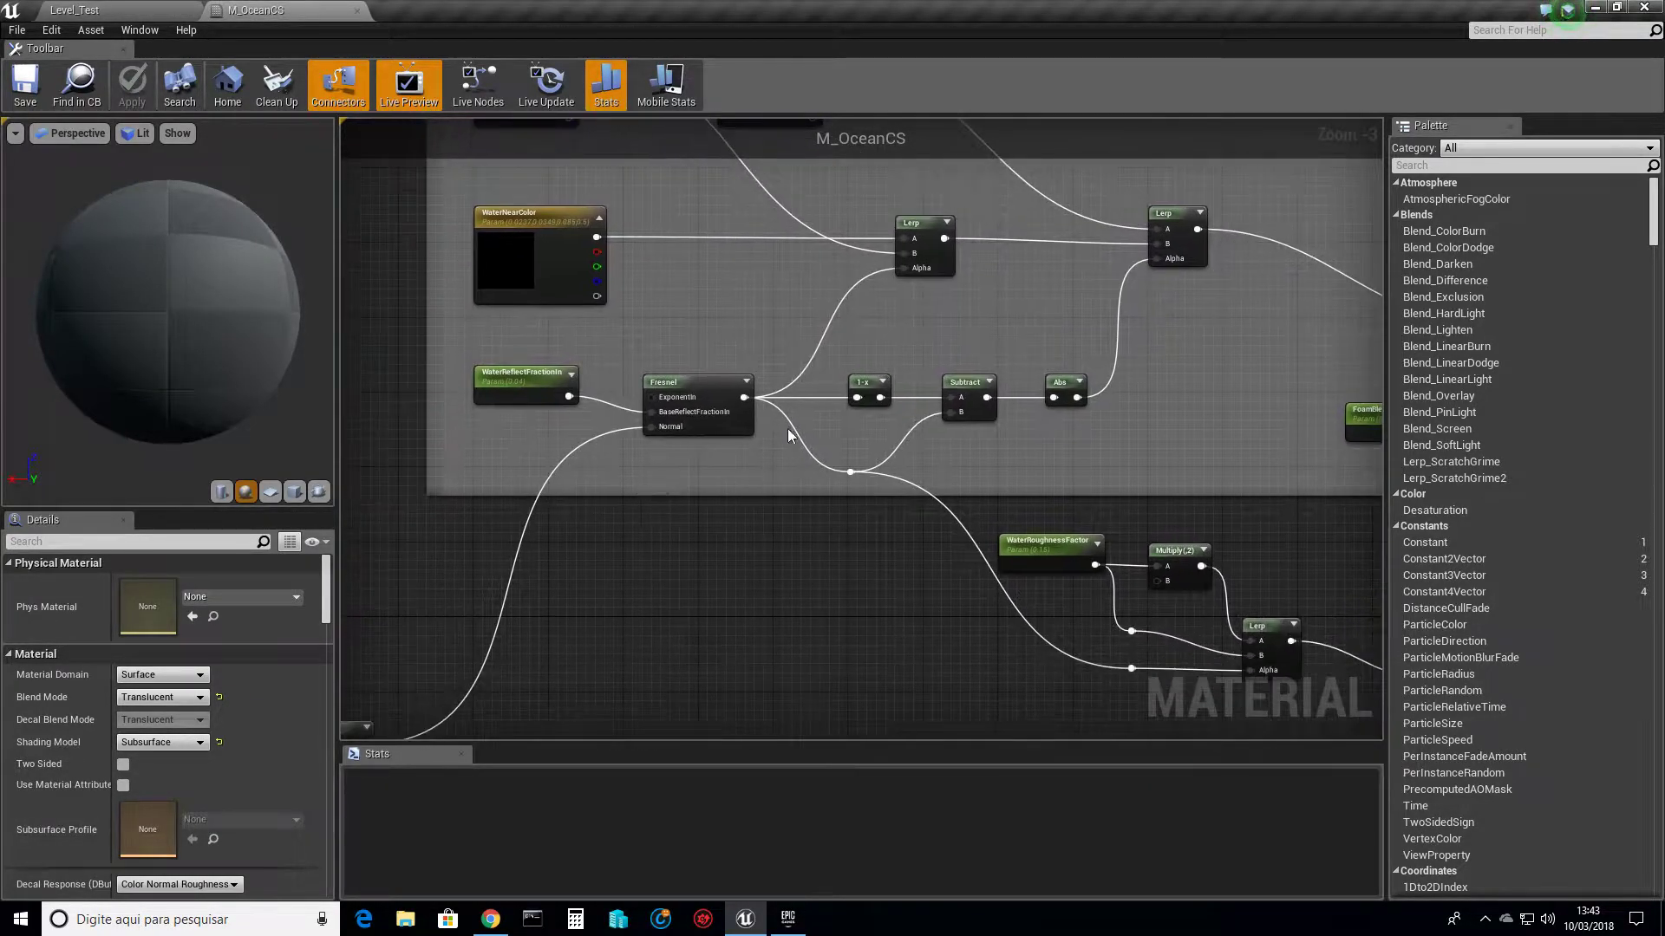
pyautogui.moveTo(715, 501); pyautogui.dragTo(802, 414, button='right')
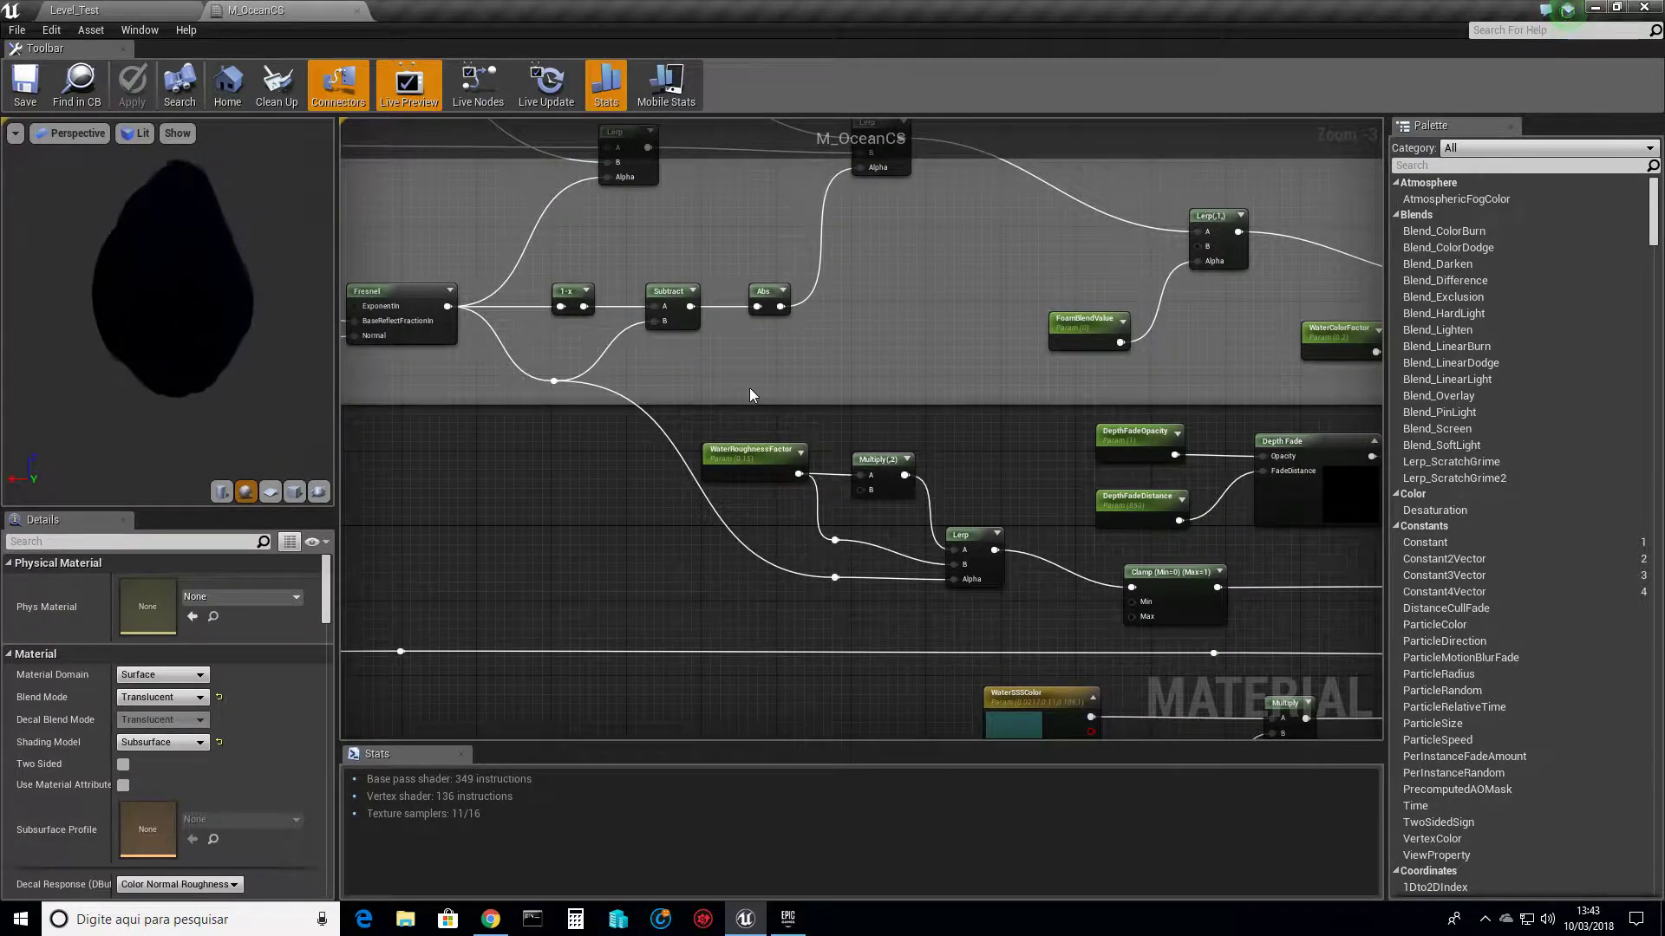
pyautogui.moveTo(814, 321); pyautogui.dragTo(595, 244, button='right')
pyautogui.moveTo(922, 418); pyautogui.dragTo(688, 426, button='right')
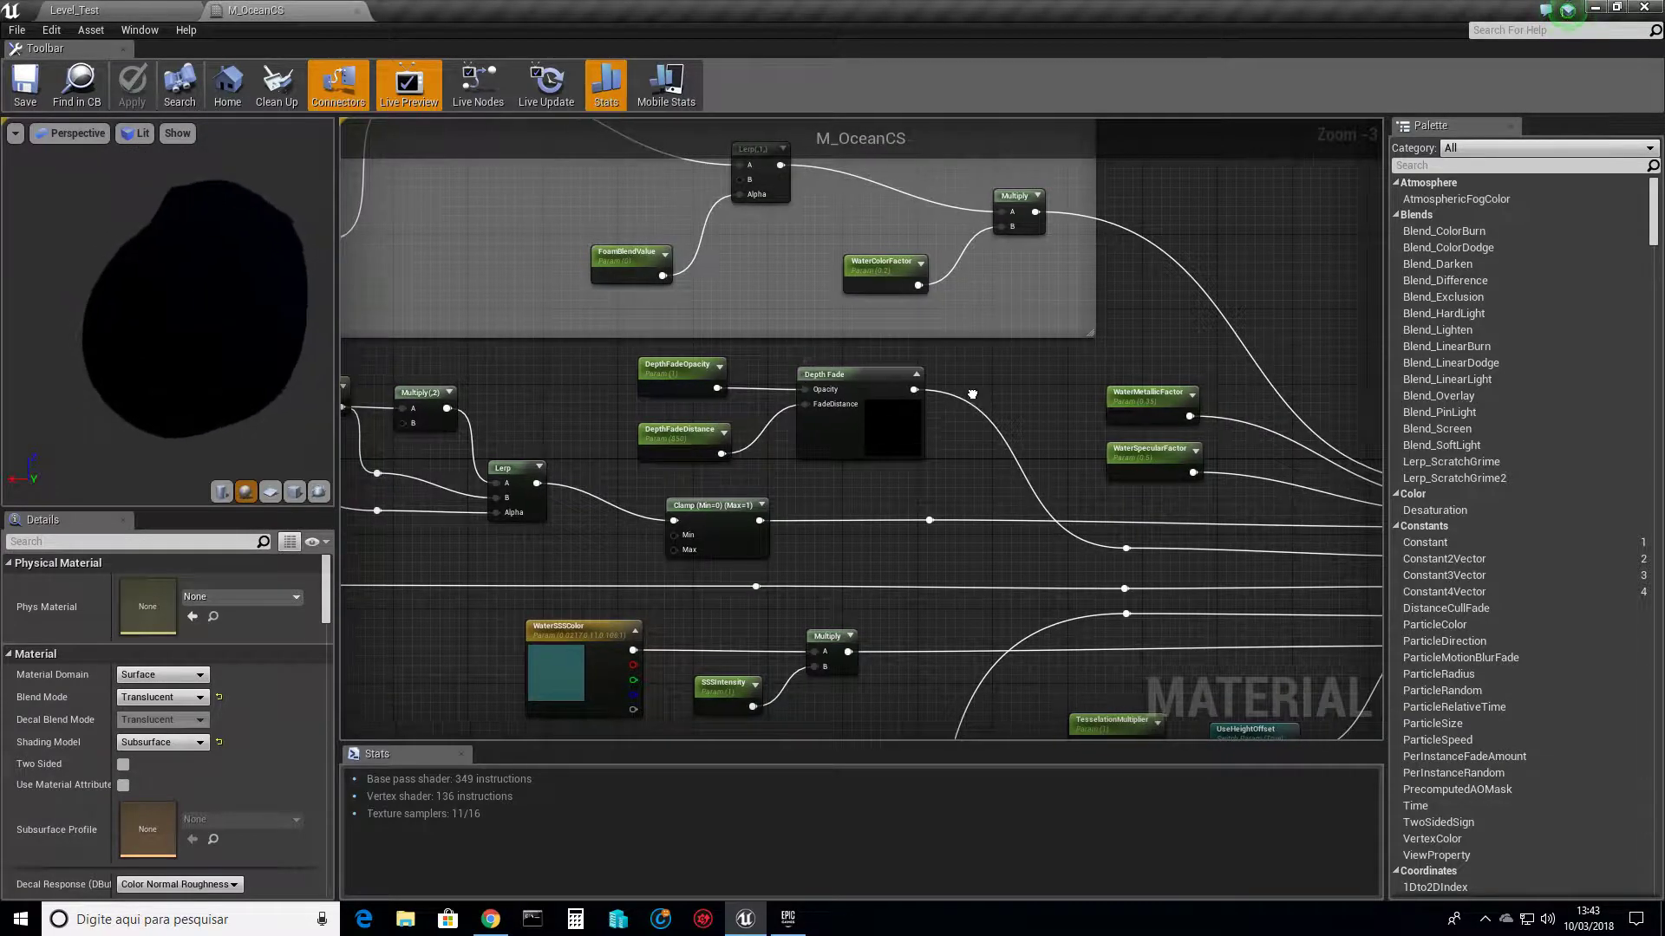
pyautogui.moveTo(1246, 552); pyautogui.dragTo(962, 501, button='right')
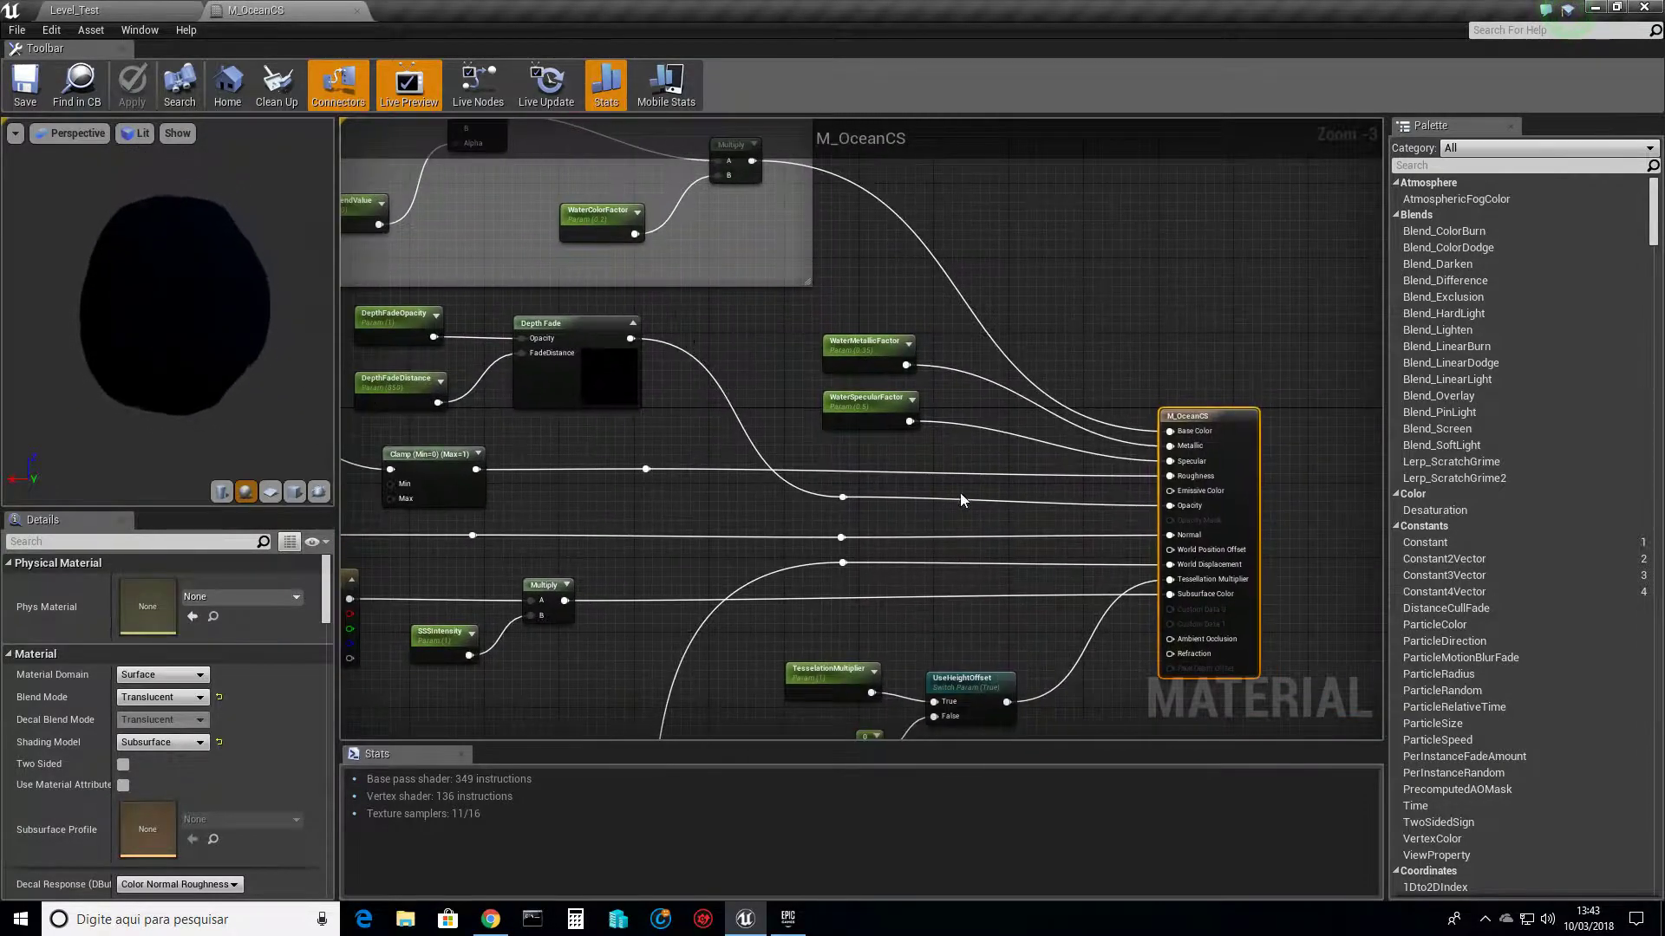
# Return to Level_Test and inspect the ocean surface and the waterline along the sandy beach from several viewpoints.
pyautogui.click(159, 8)
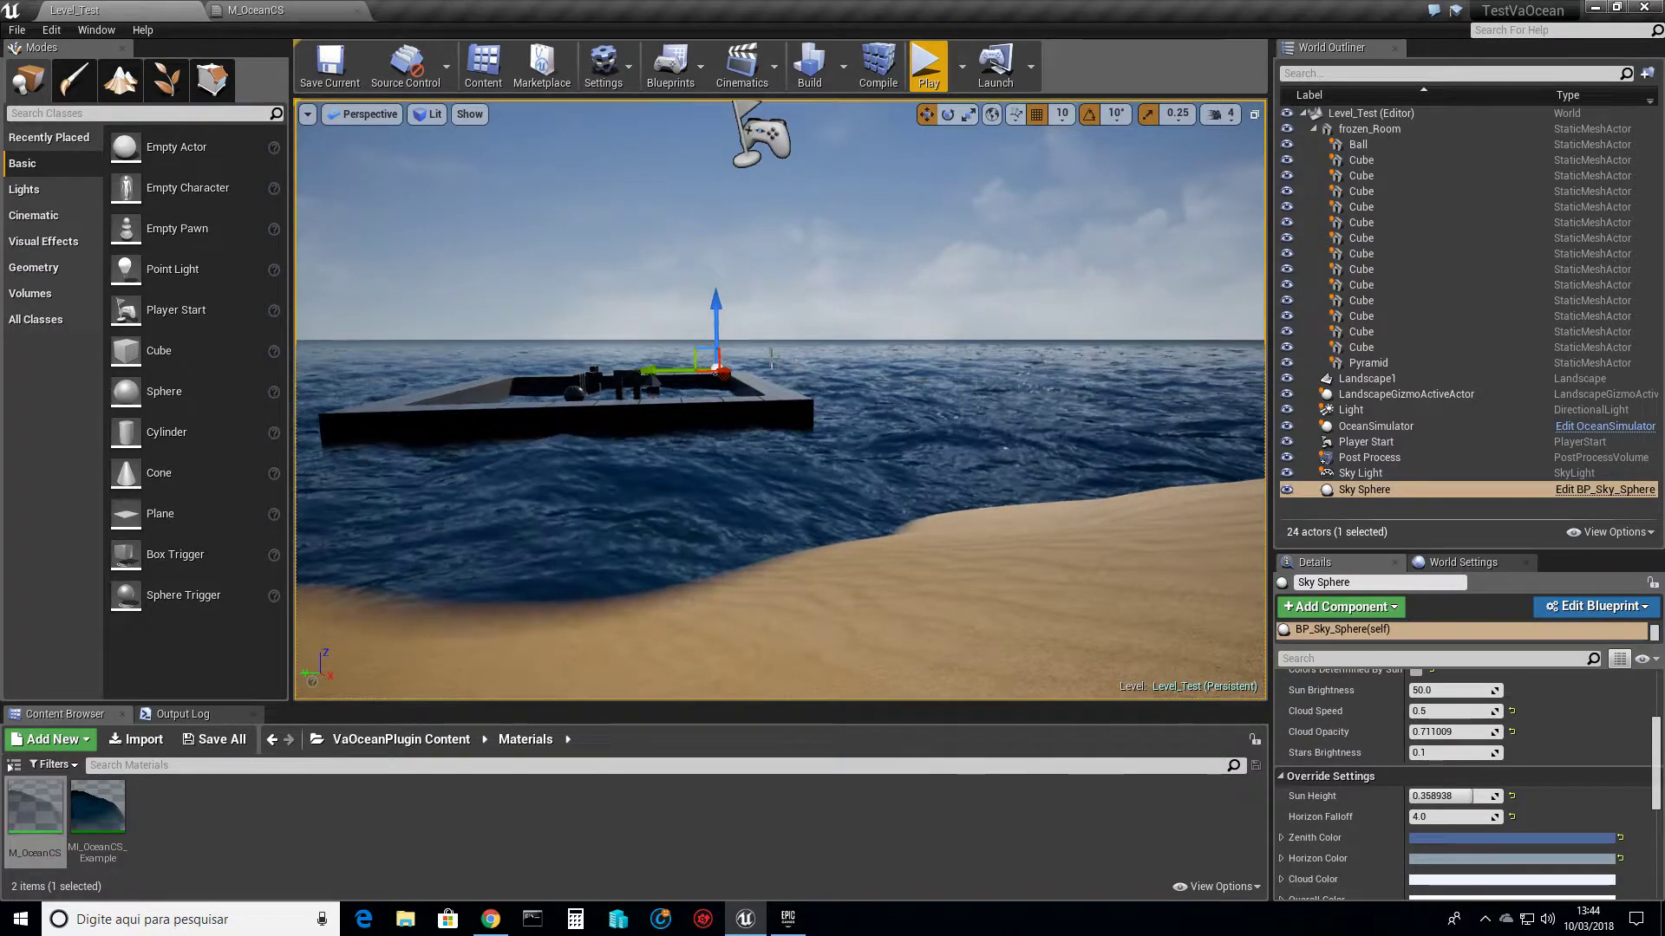
pyautogui.moveTo(832, 386); pyautogui.dragTo(924, 453, button='right')
pyautogui.moveTo(646, 438); pyautogui.dragTo(836, 383)
pyautogui.click(928, 384)
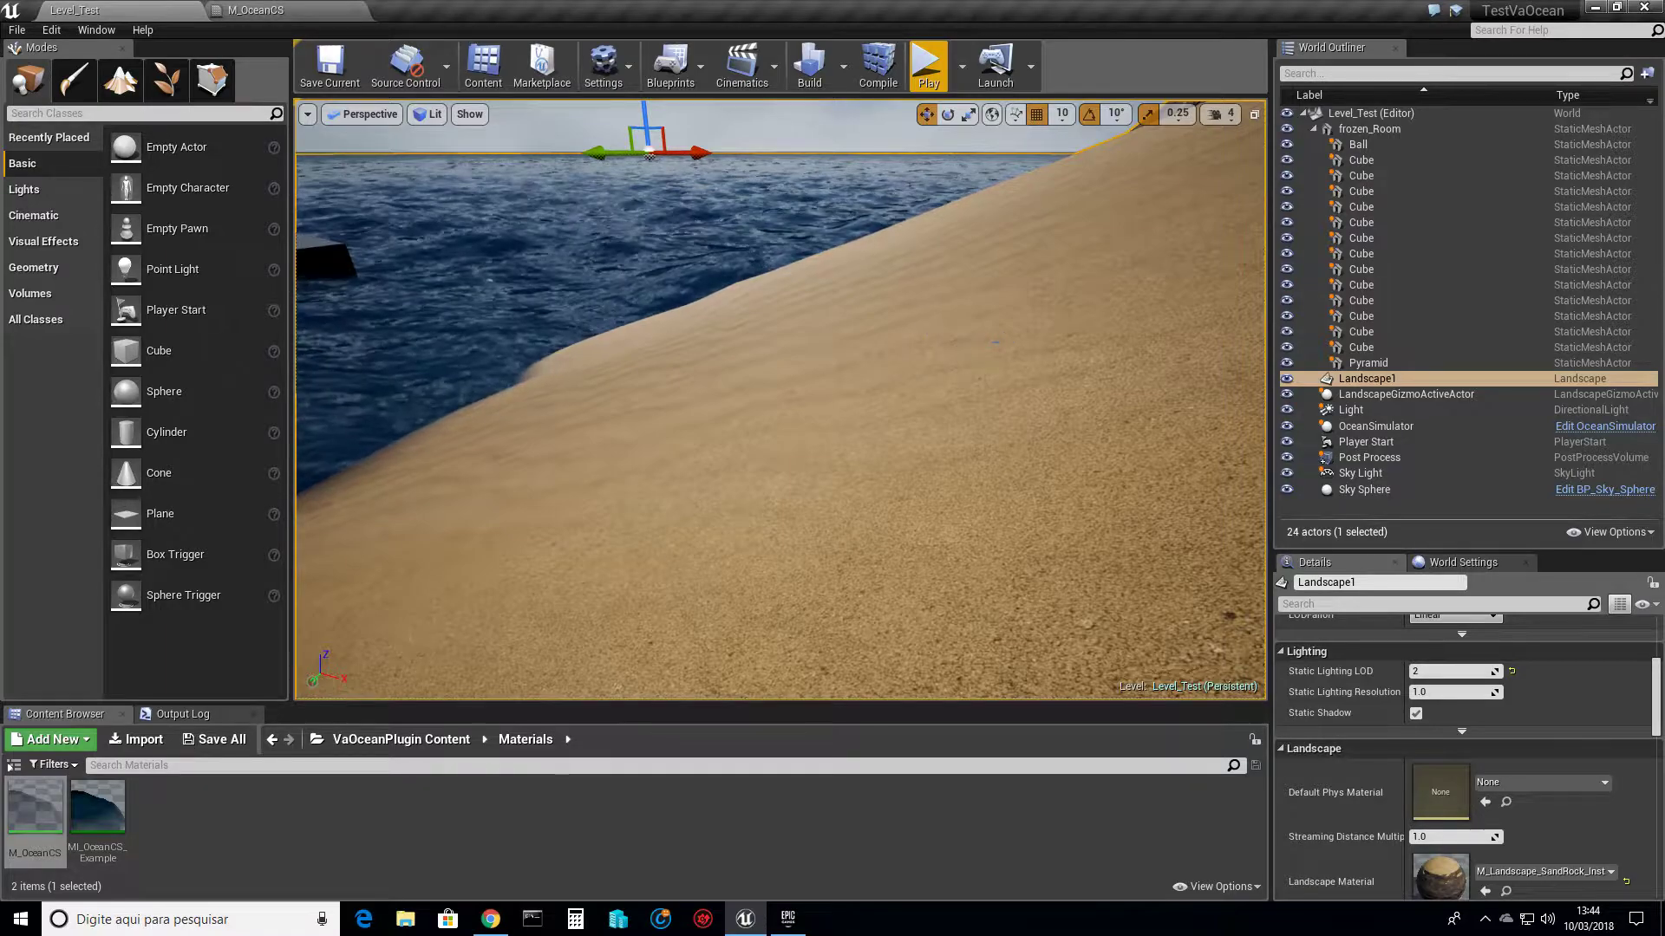
pyautogui.moveTo(995, 342); pyautogui.dragTo(1197, 286)
pyautogui.moveTo(1051, 308); pyautogui.dragTo(1257, 340, button='right')
pyautogui.moveTo(798, 319); pyautogui.dragTo(842, 279)
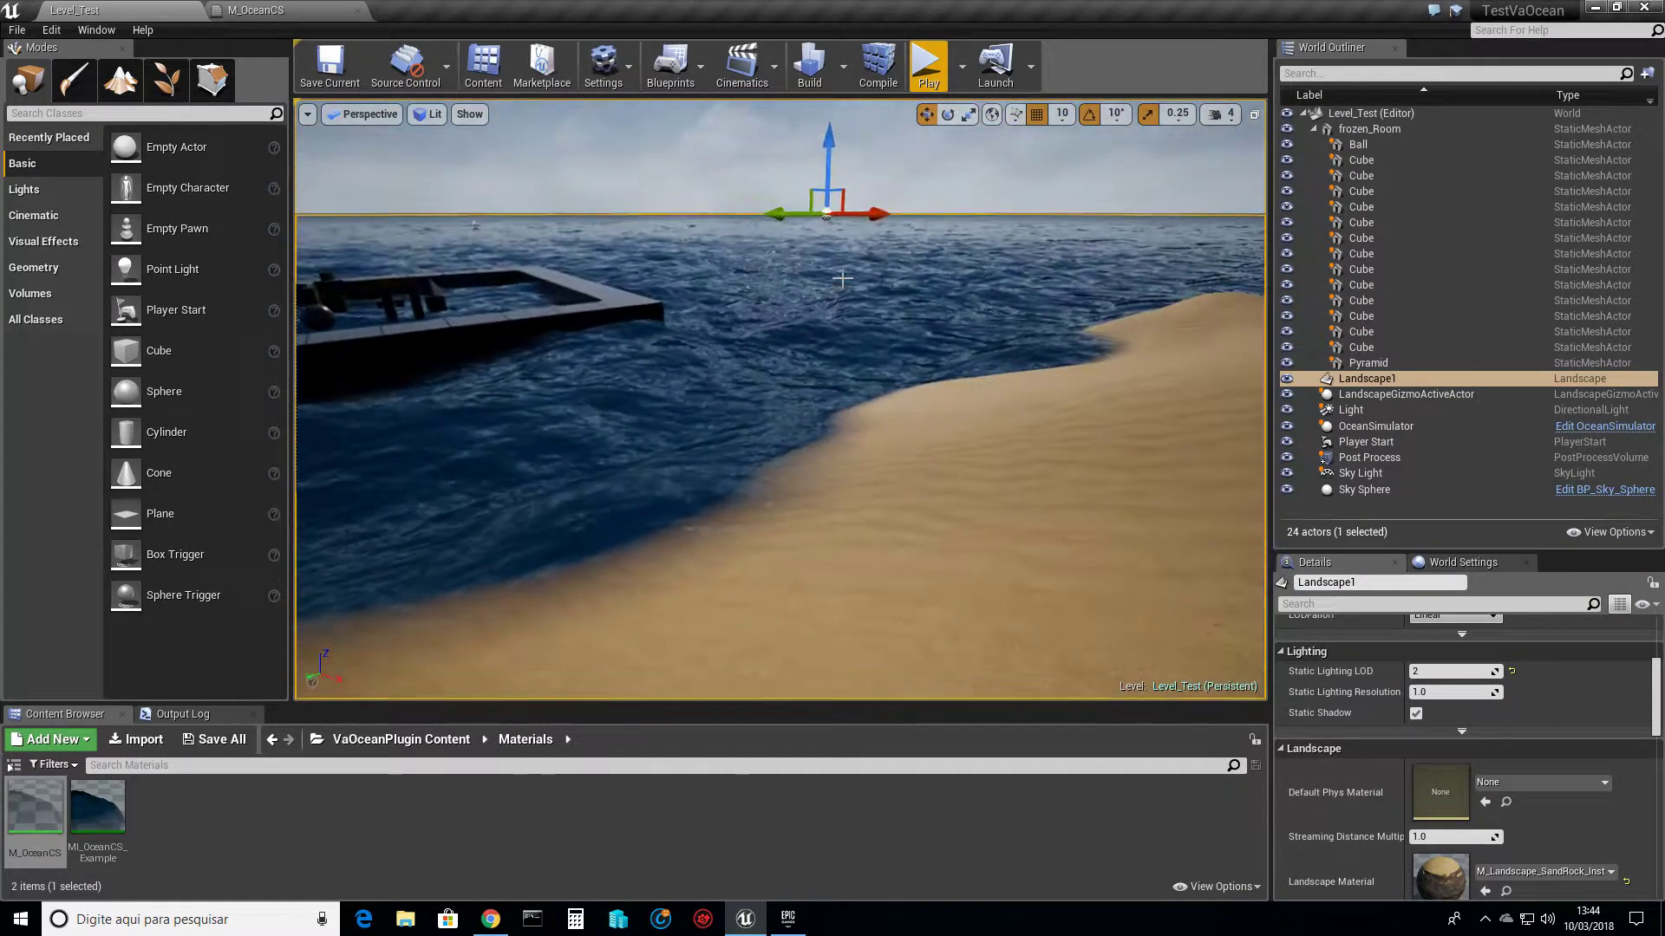
pyautogui.moveTo(781, 399); pyautogui.dragTo(963, 360, button='right')
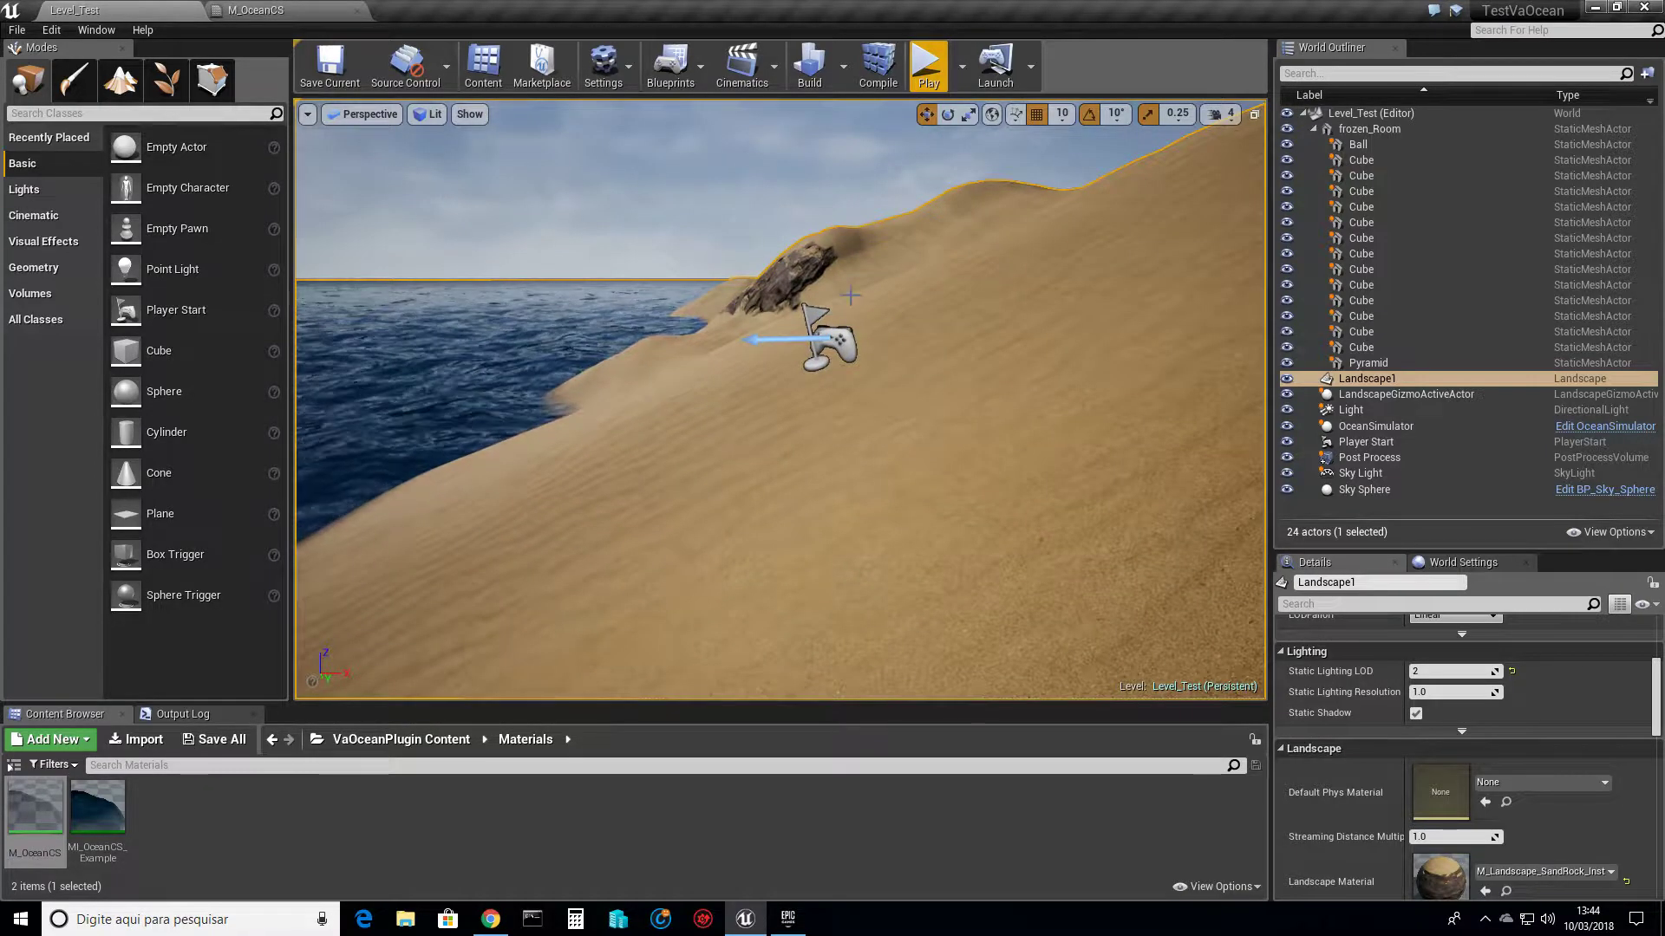
pyautogui.moveTo(1024, 395); pyautogui.dragTo(815, 434, button='right')
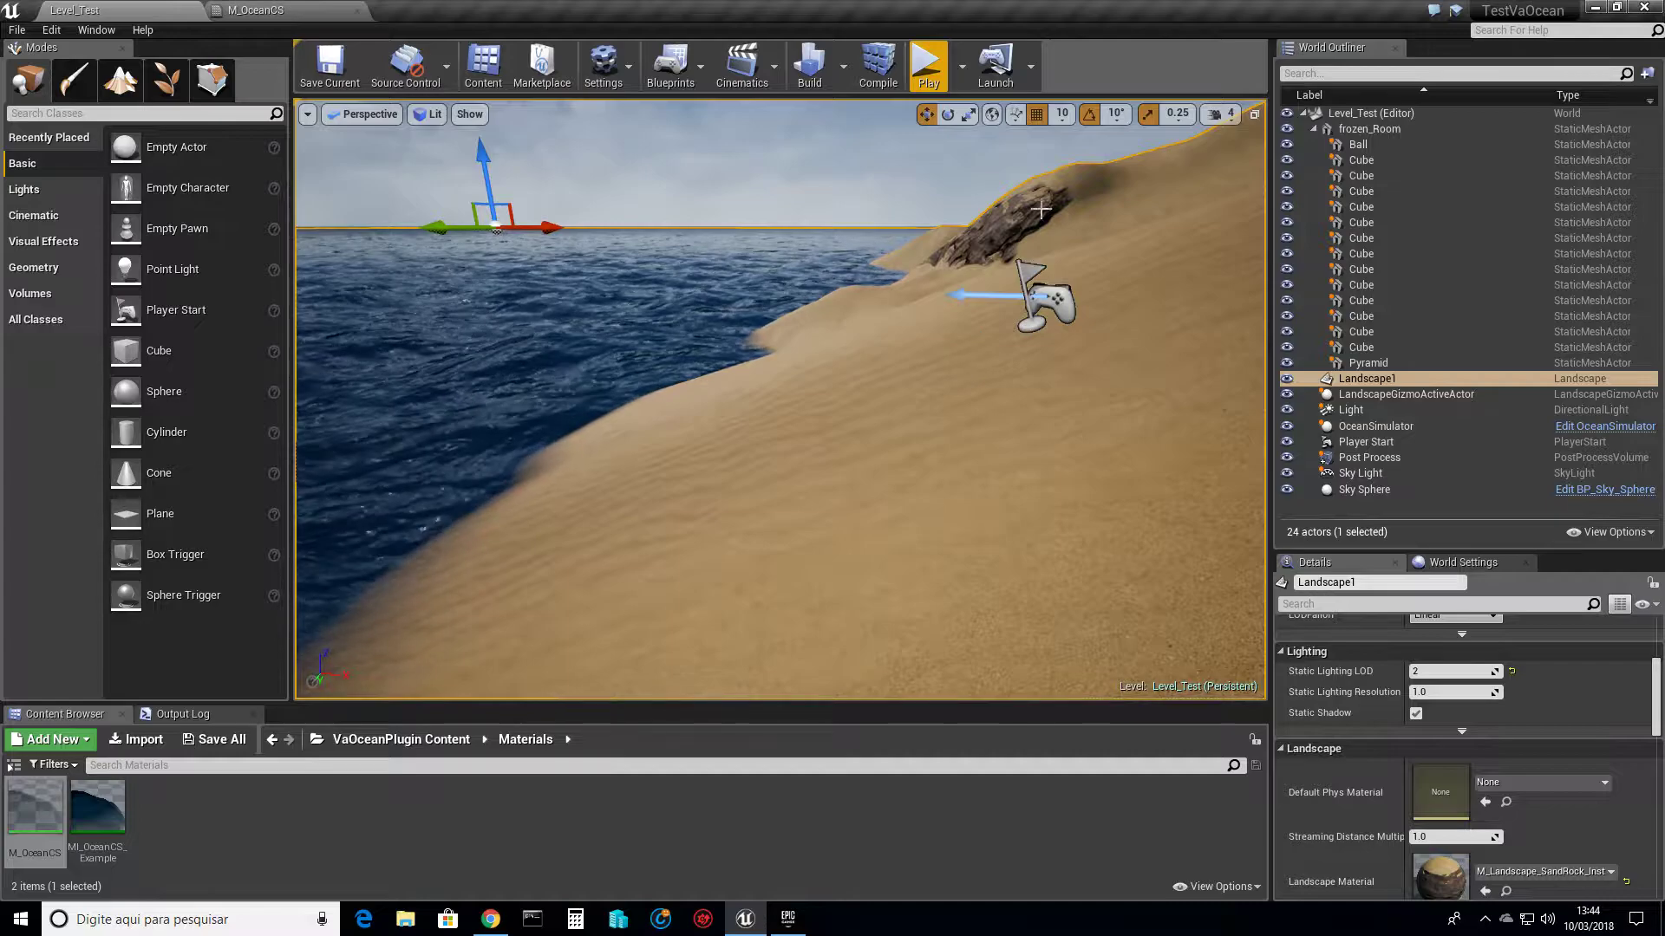
pyautogui.moveTo(1006, 327); pyautogui.dragTo(980, 399, button='right')
pyautogui.moveTo(857, 420); pyautogui.dragTo(832, 397)
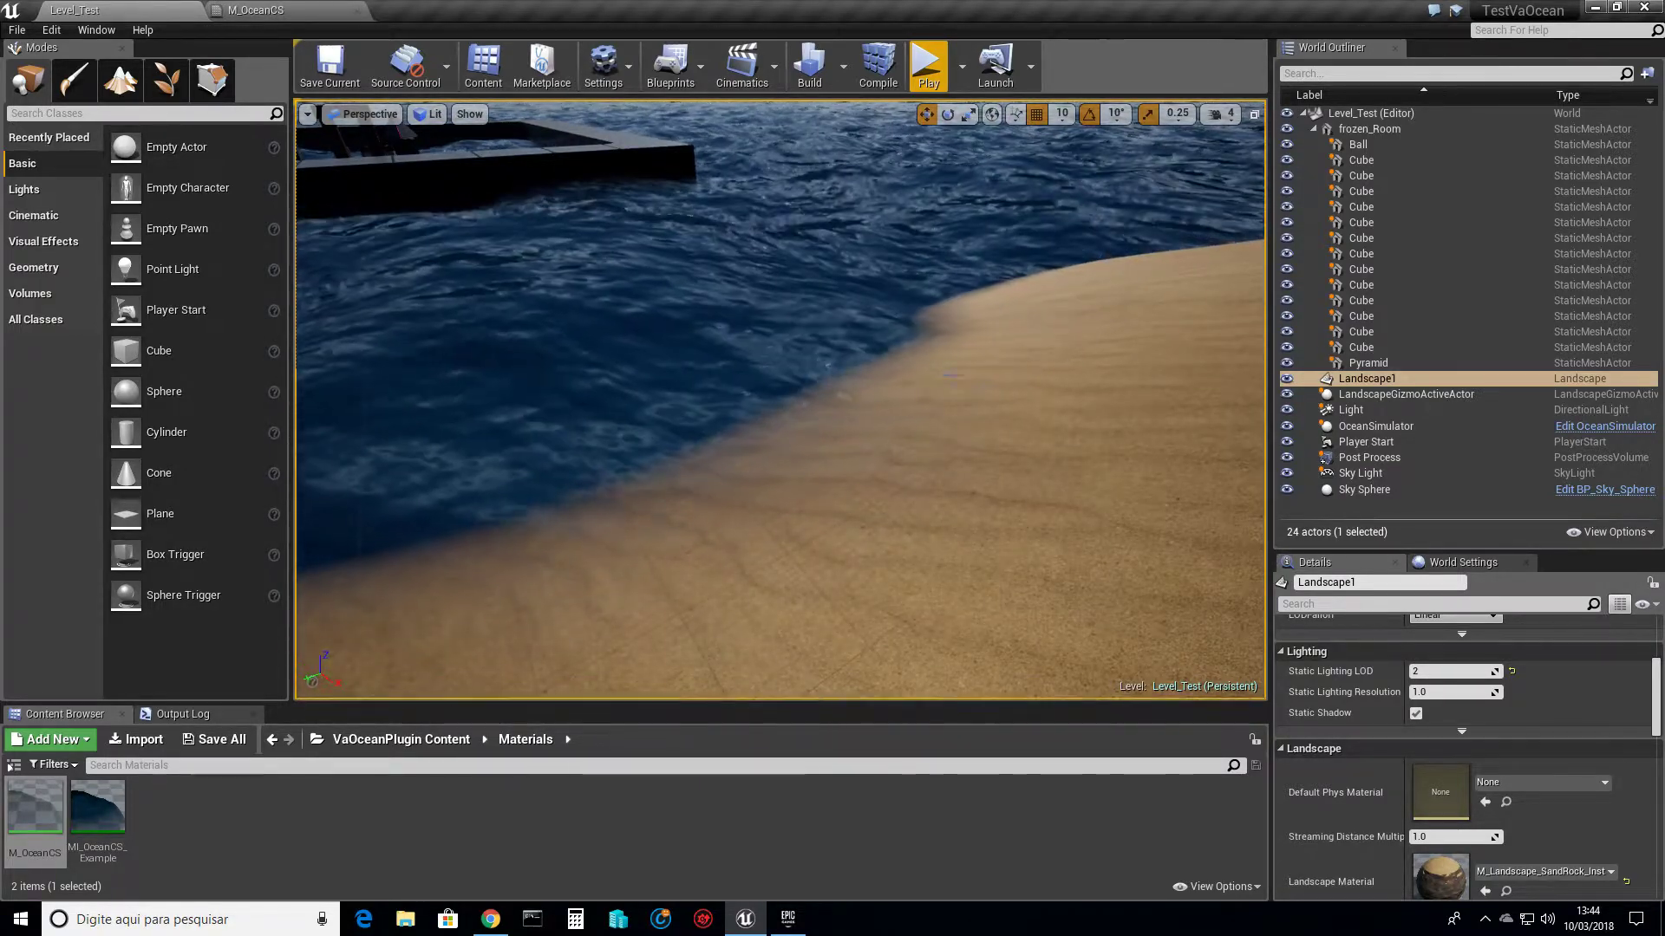
pyautogui.moveTo(905, 381); pyautogui.dragTo(876, 398, button='right')
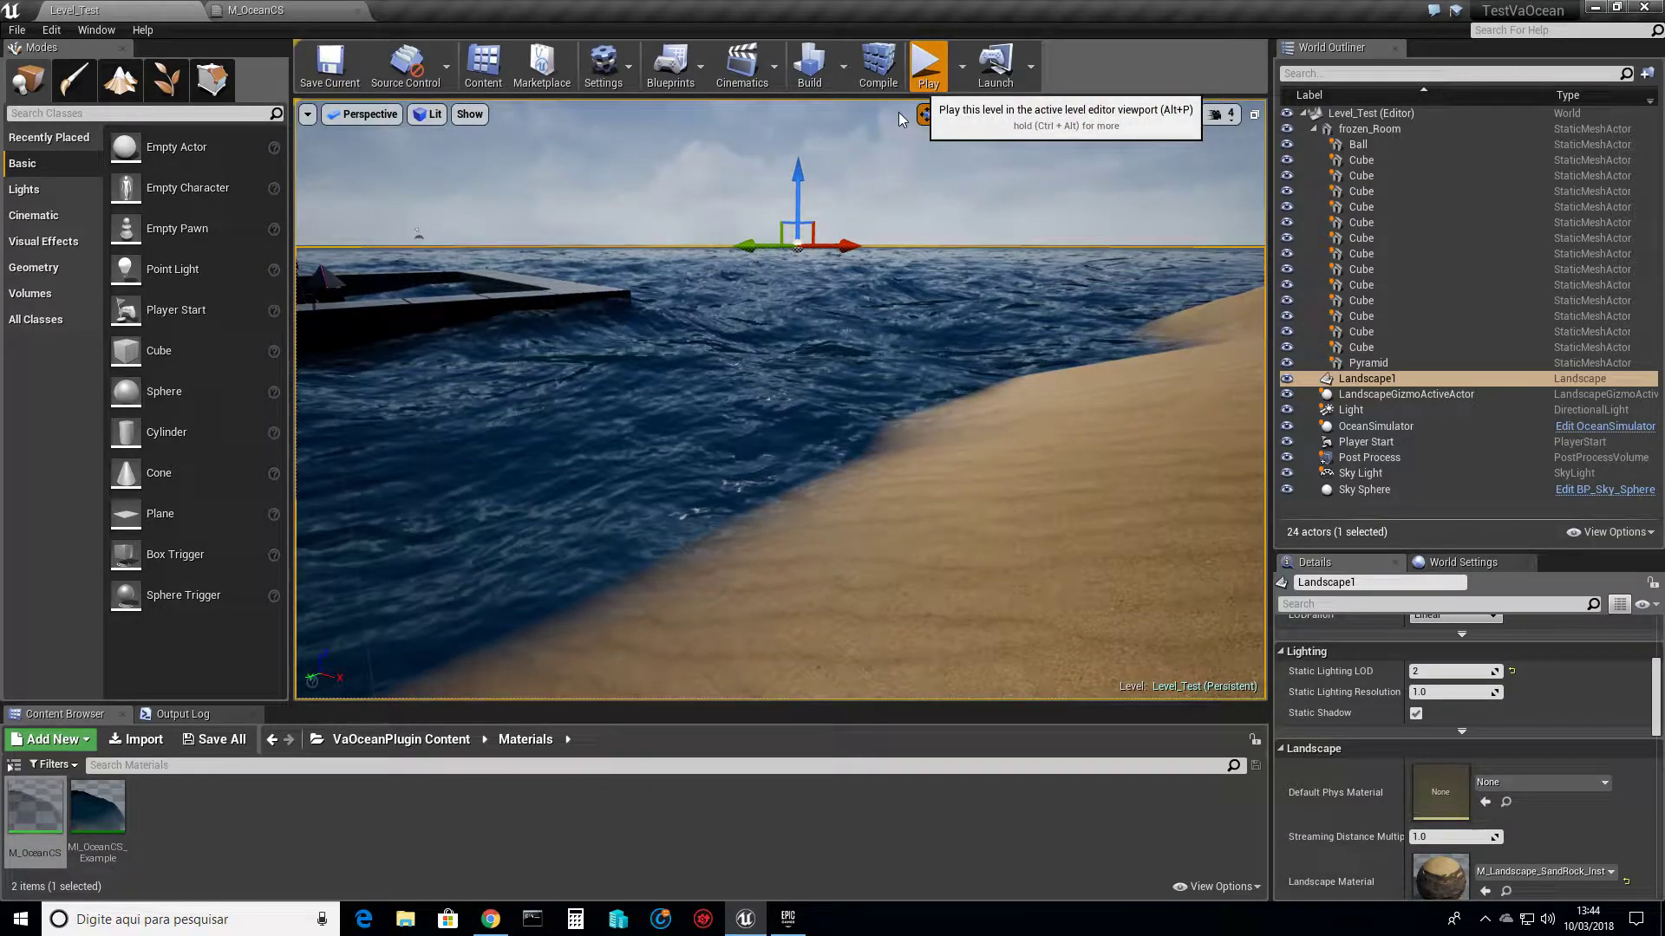
# Play the level in the viewport, move the character along the beach to observe the waves and frame rate, and end the play session.
pyautogui.click(928, 68)
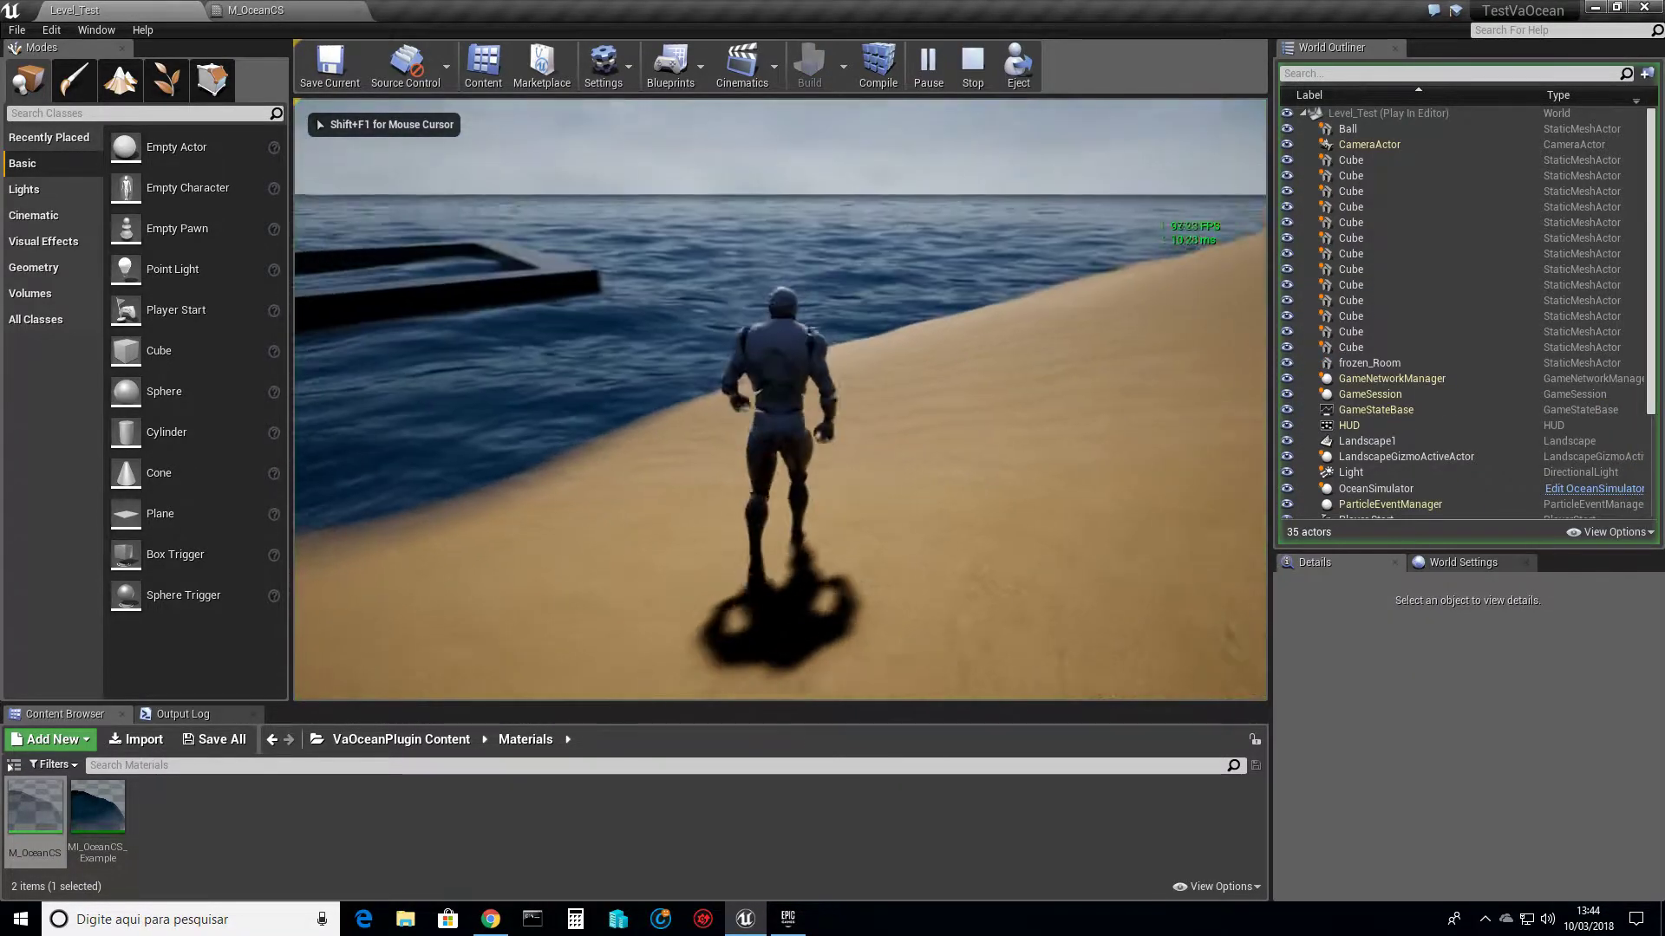
pyautogui.press('w')
pyautogui.press('w')
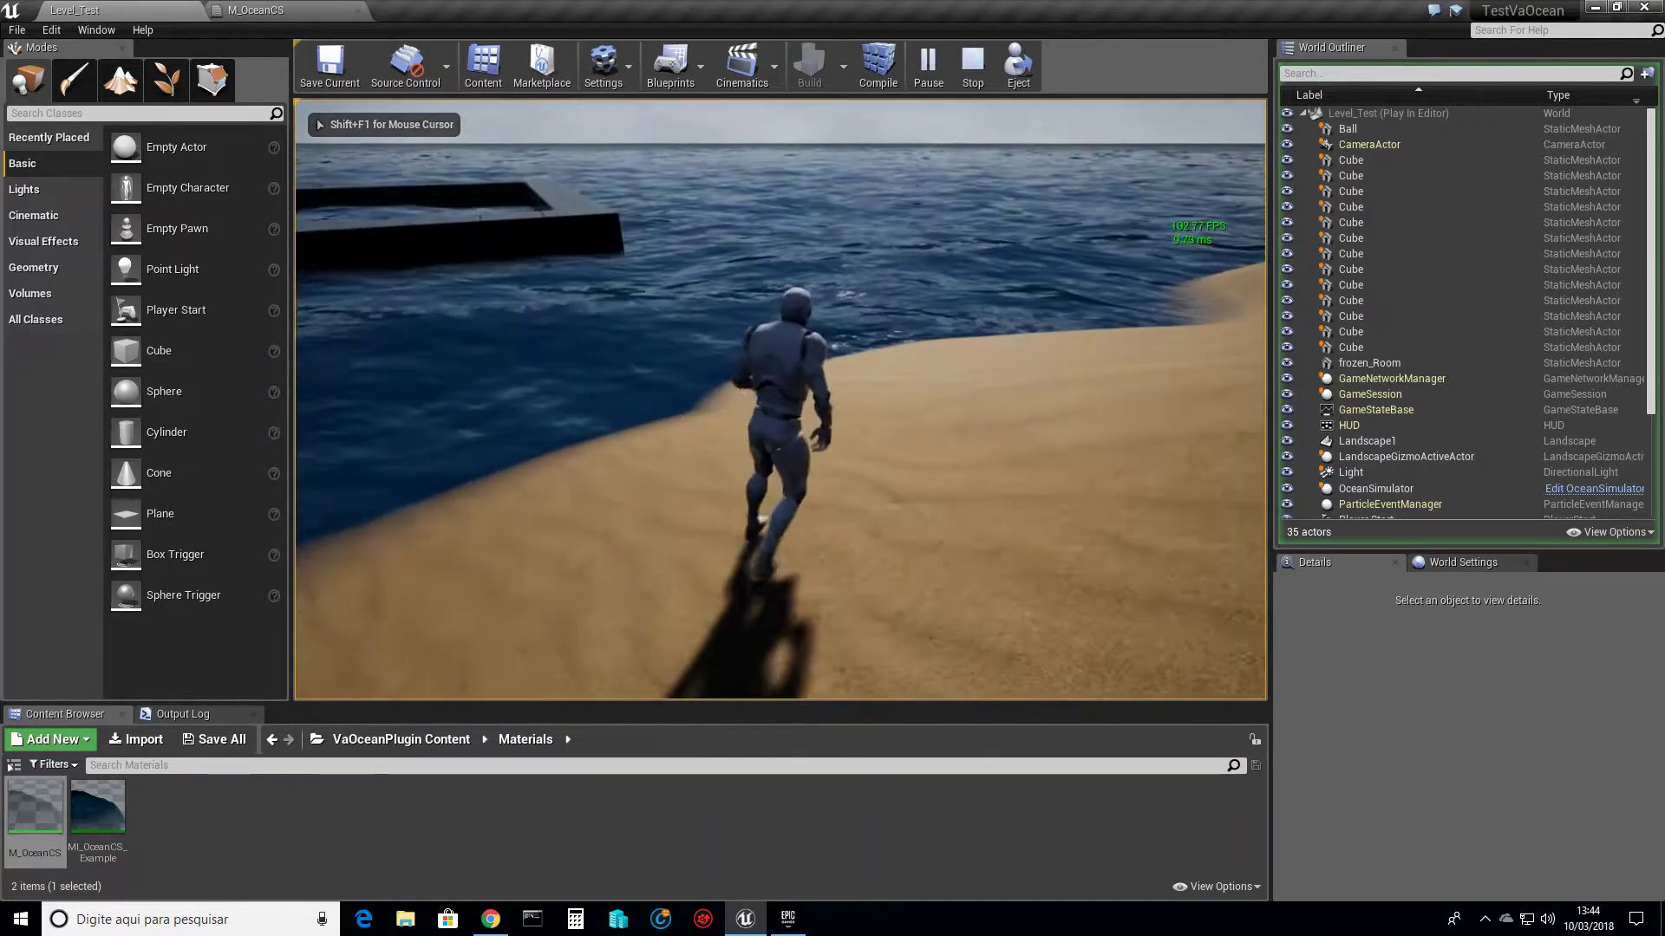
pyautogui.press('w')
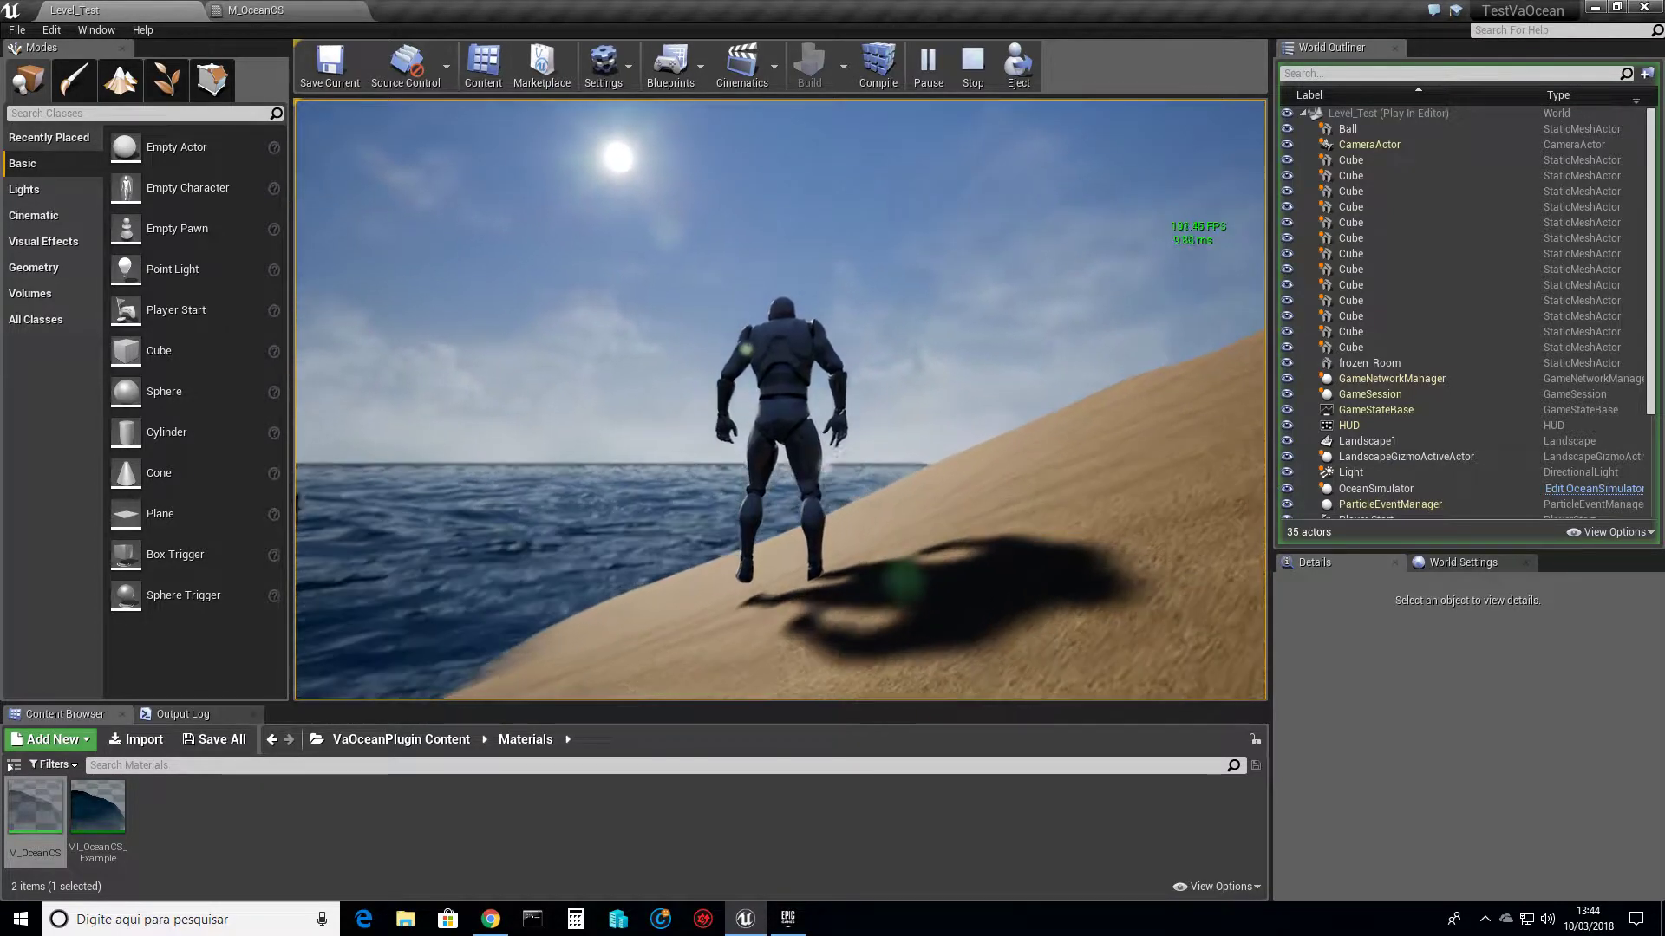
pyautogui.press('w')
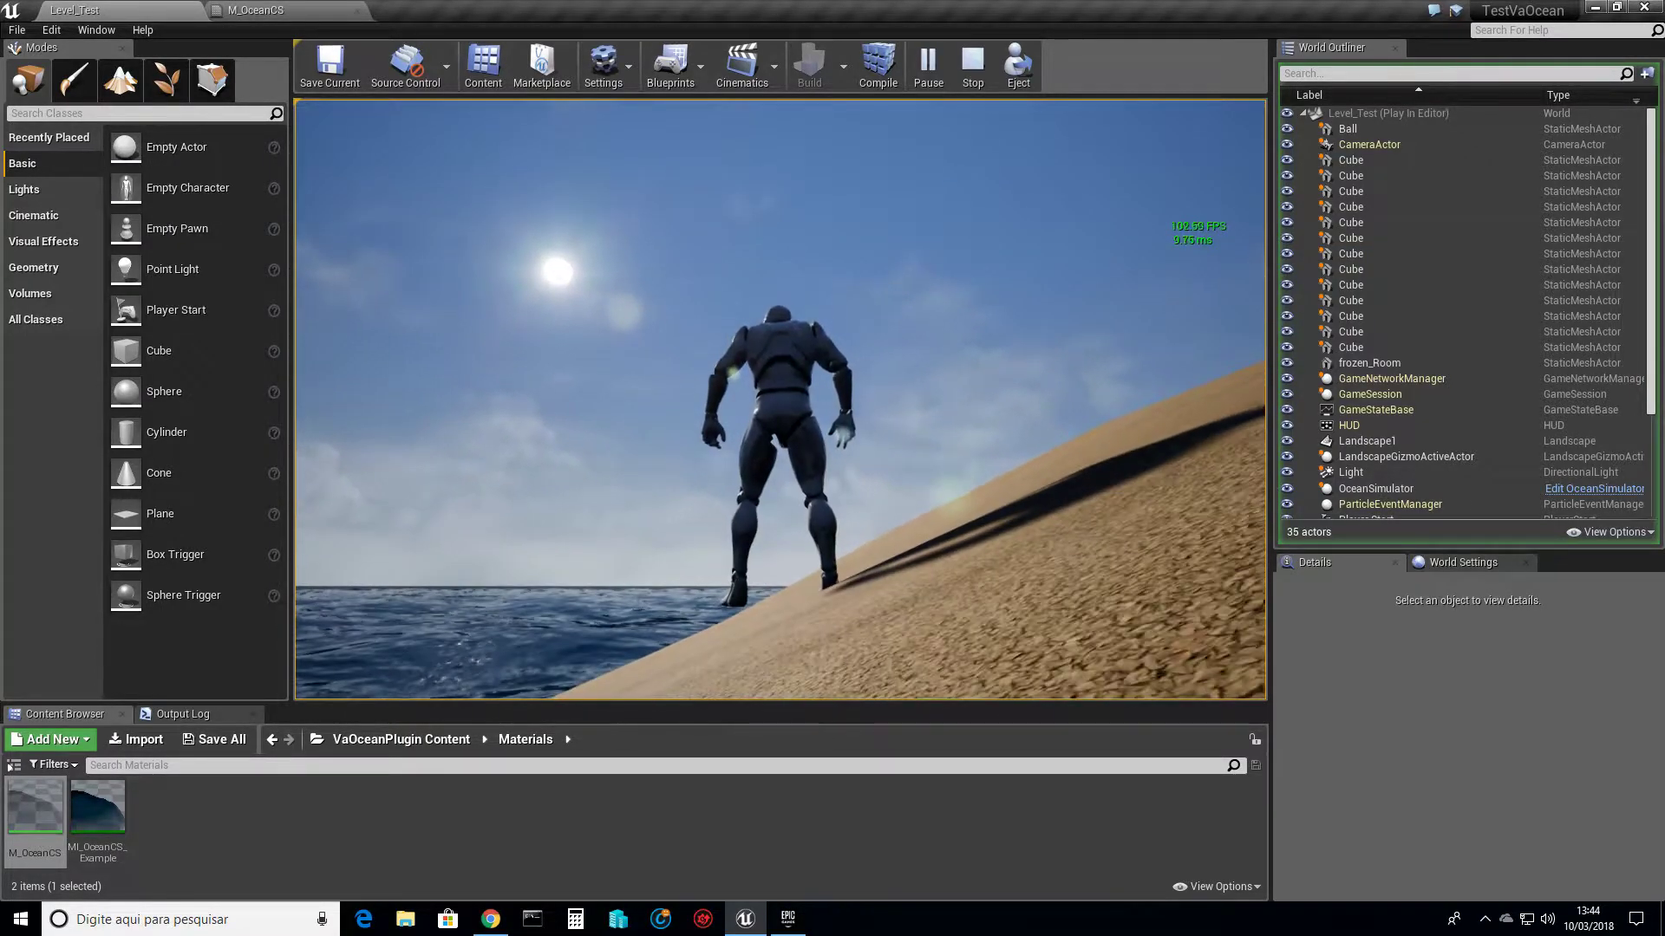
pyautogui.press('w')
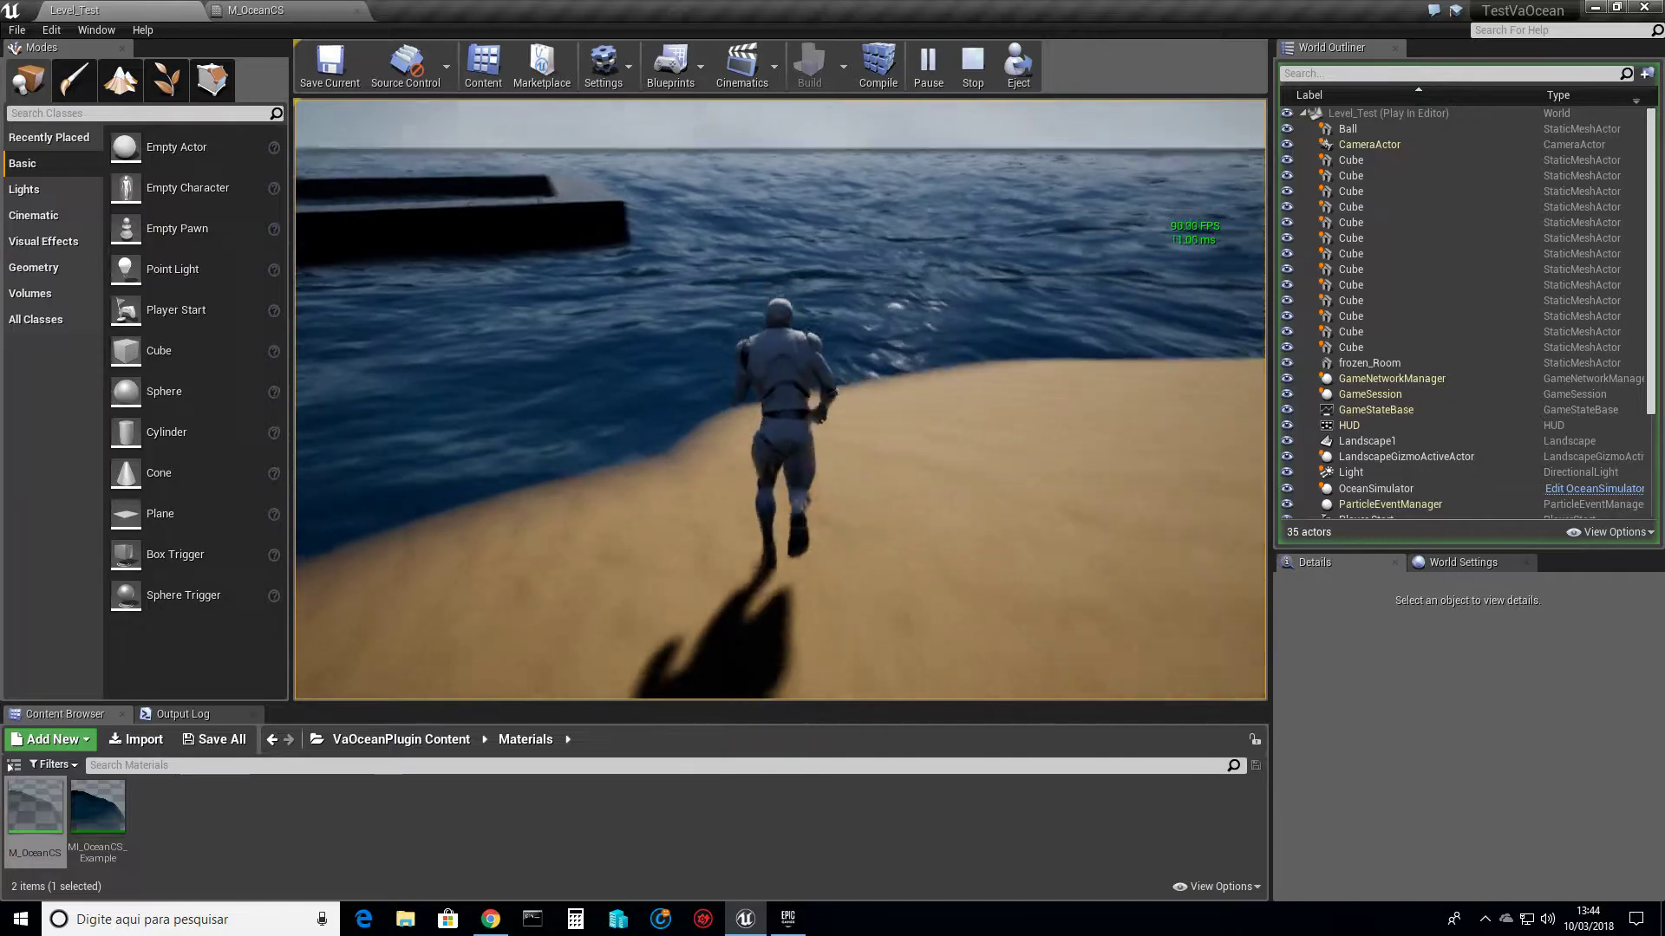
pyautogui.press('w')
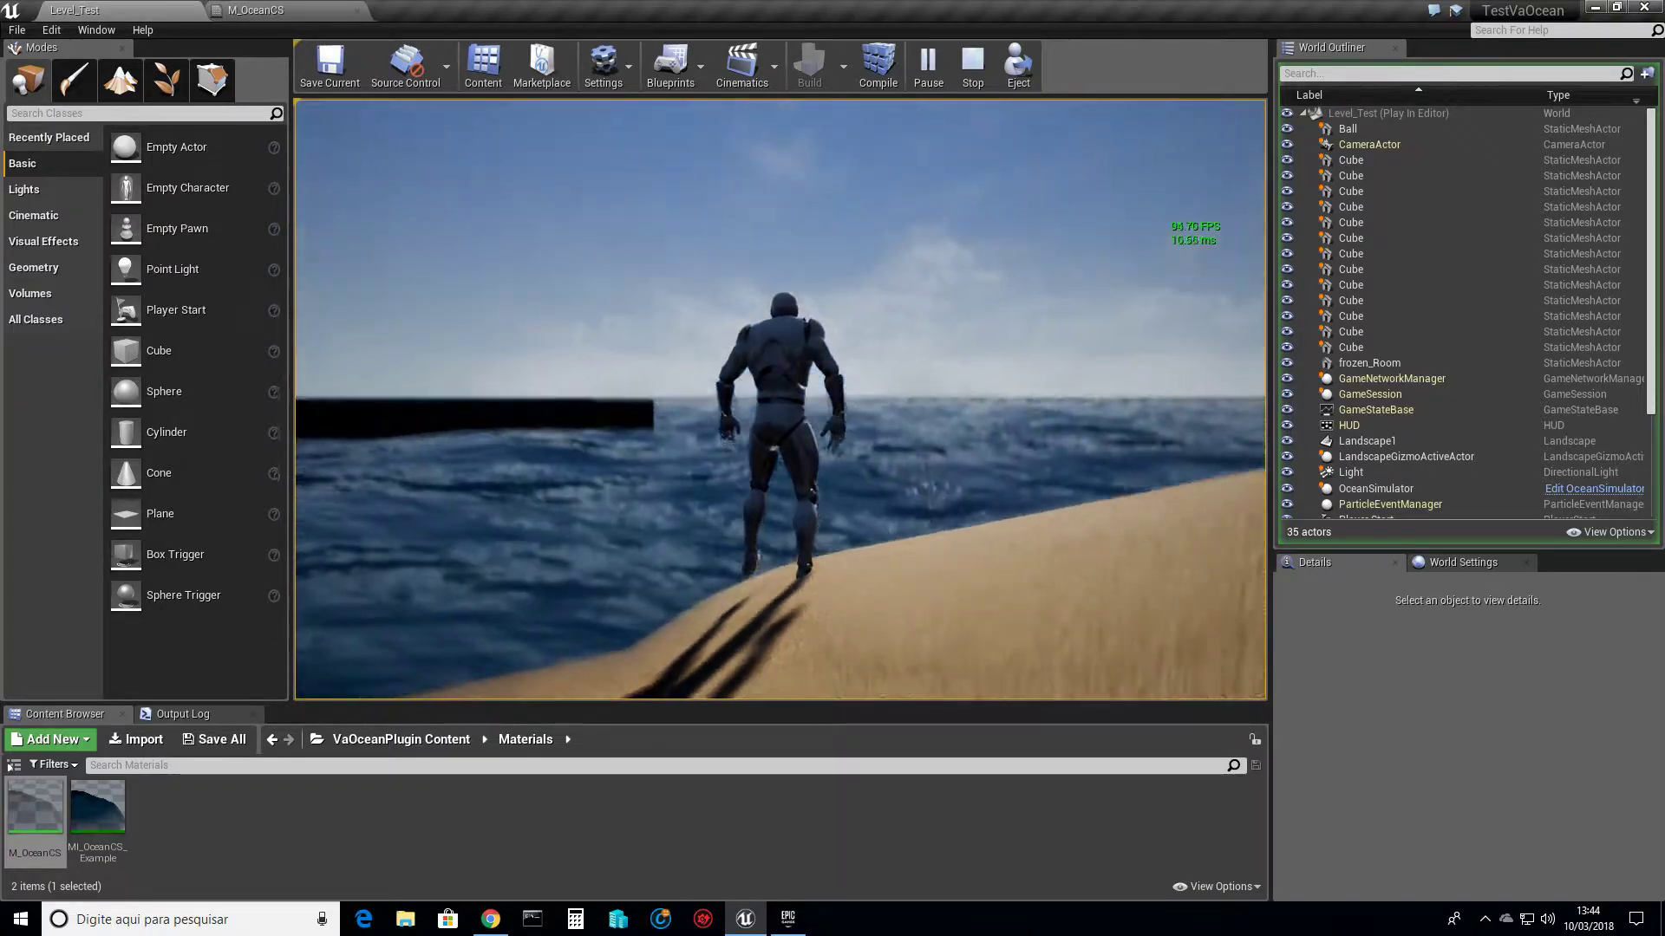
pyautogui.press('w')
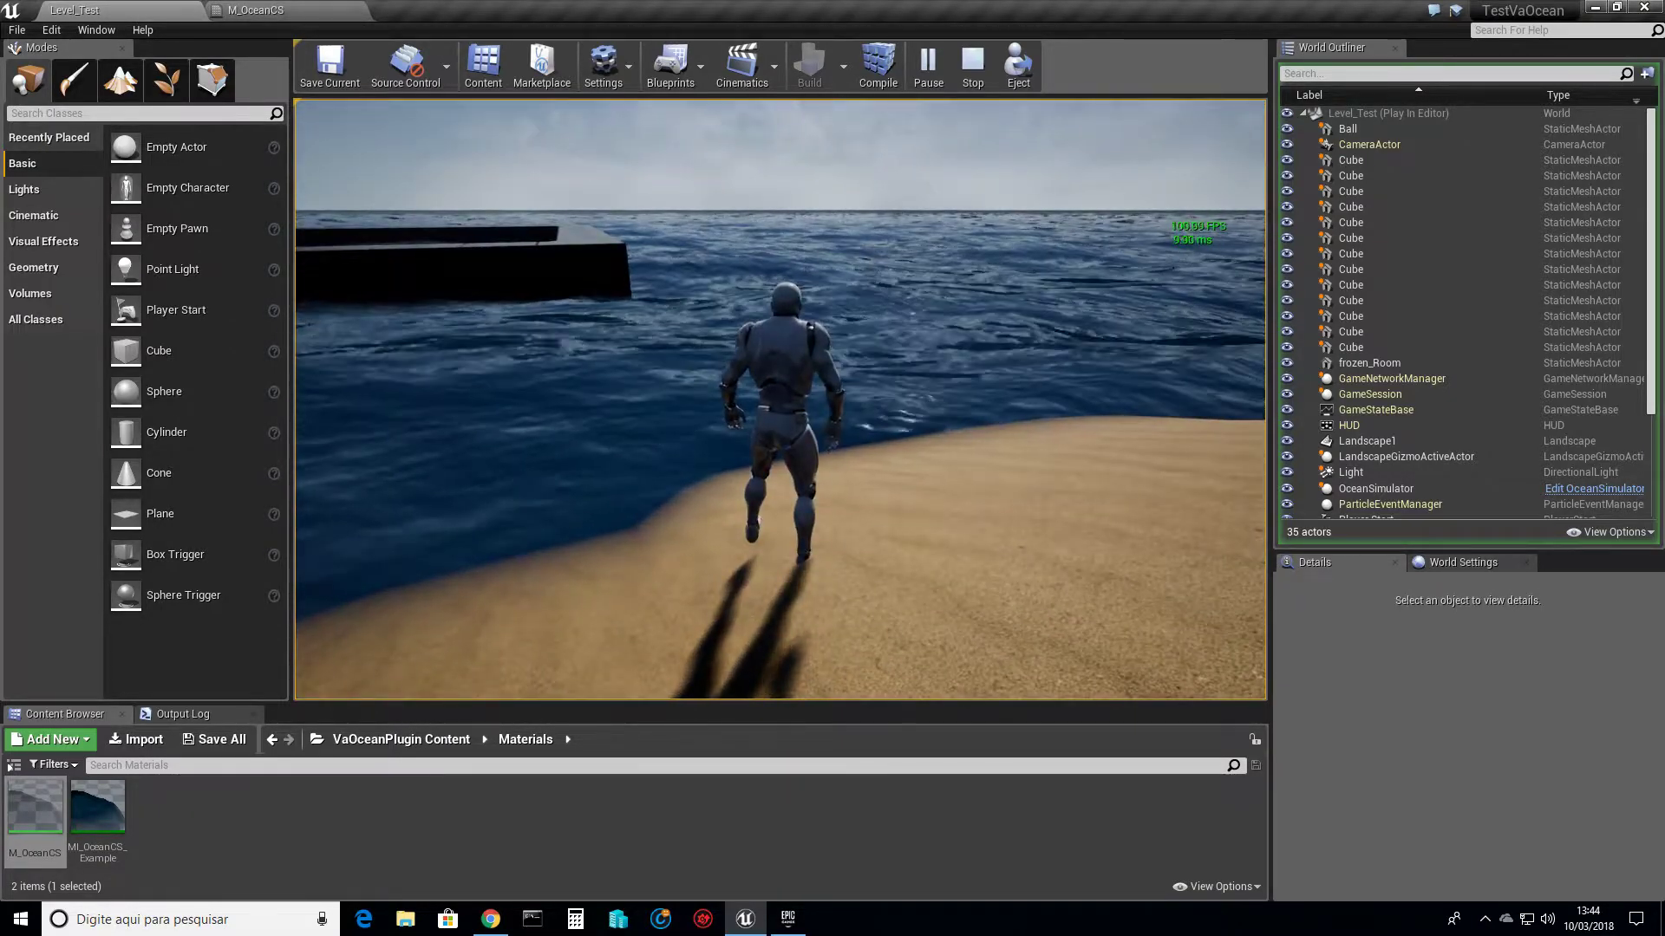
pyautogui.press('w')
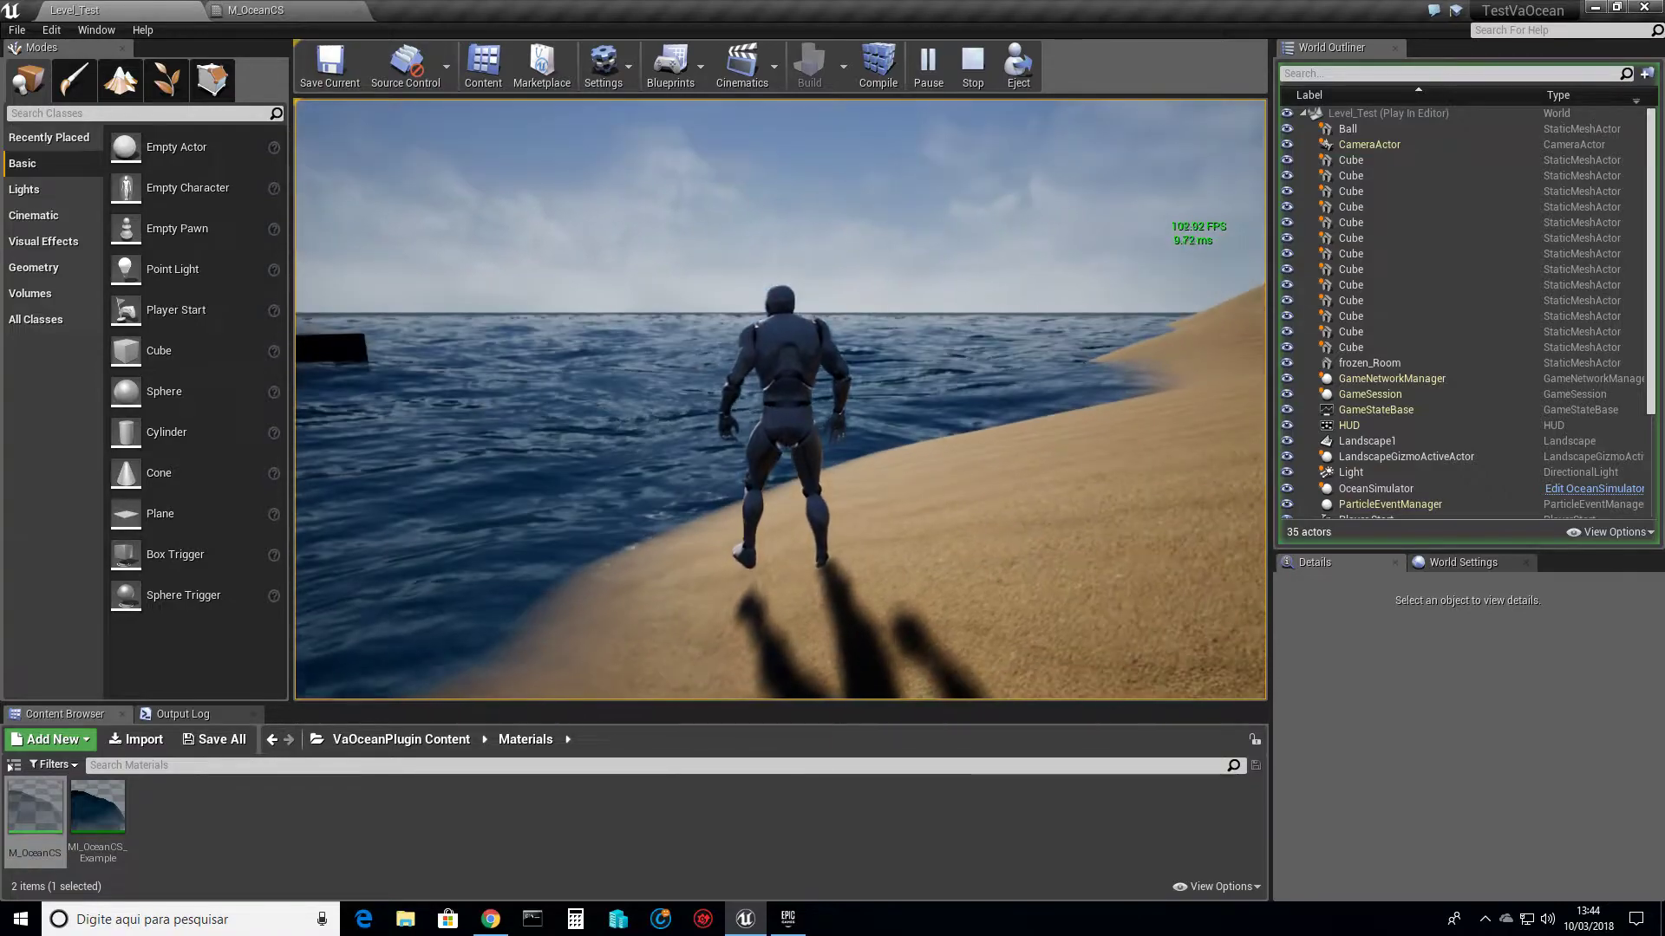
pyautogui.press('w')
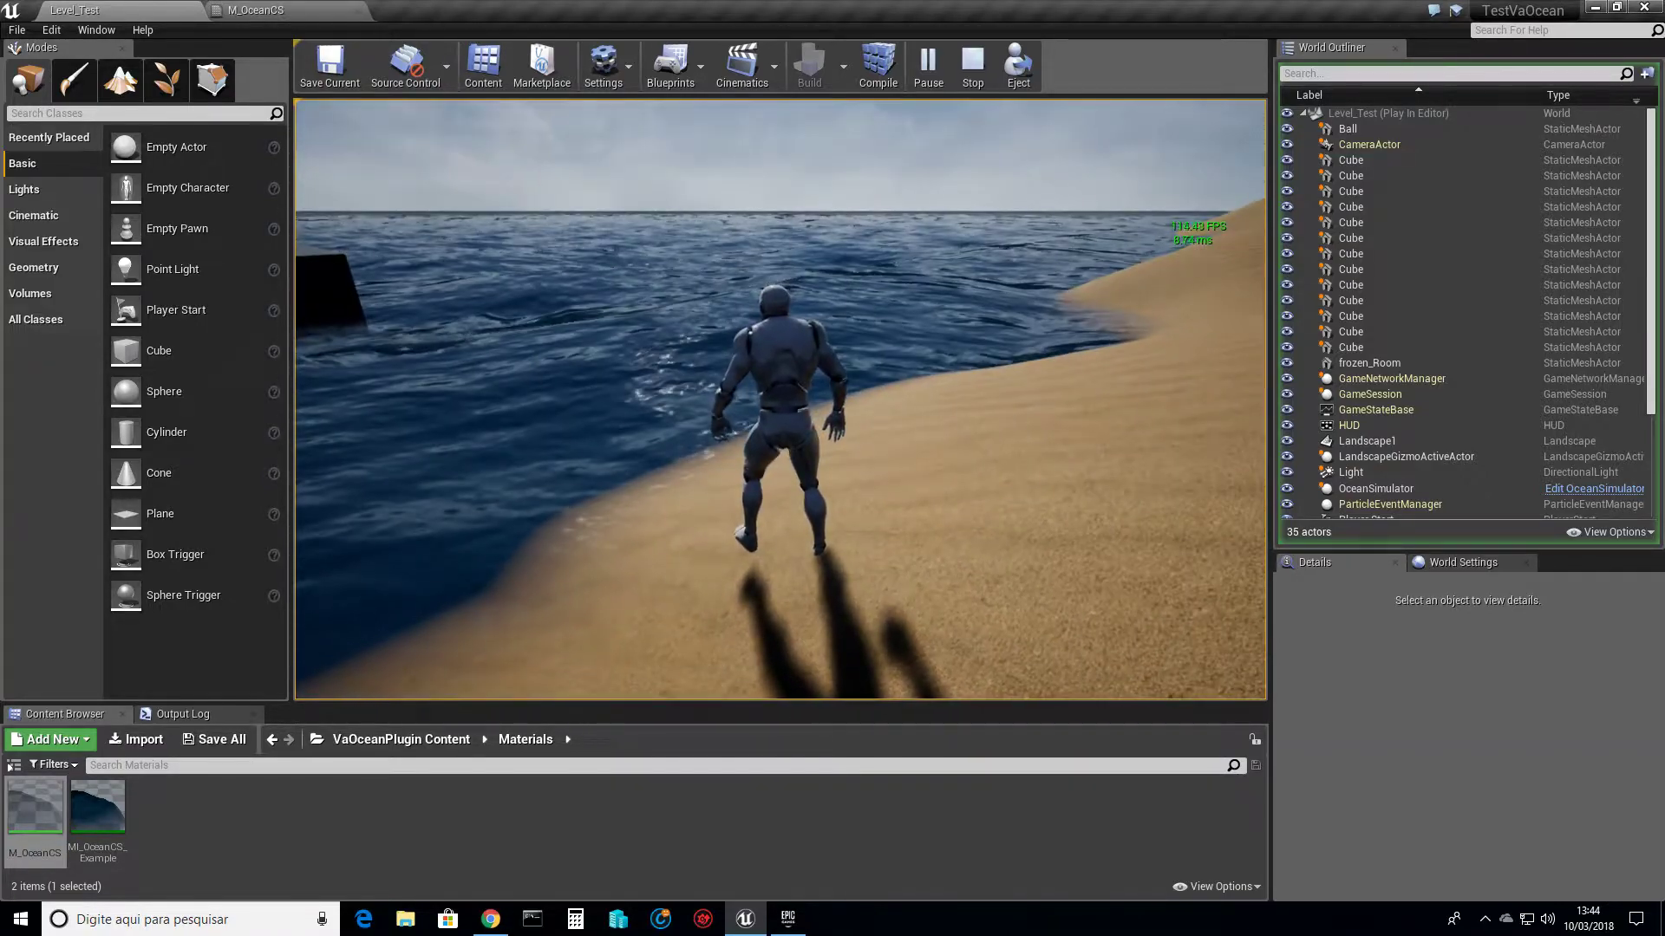
pyautogui.press('w')
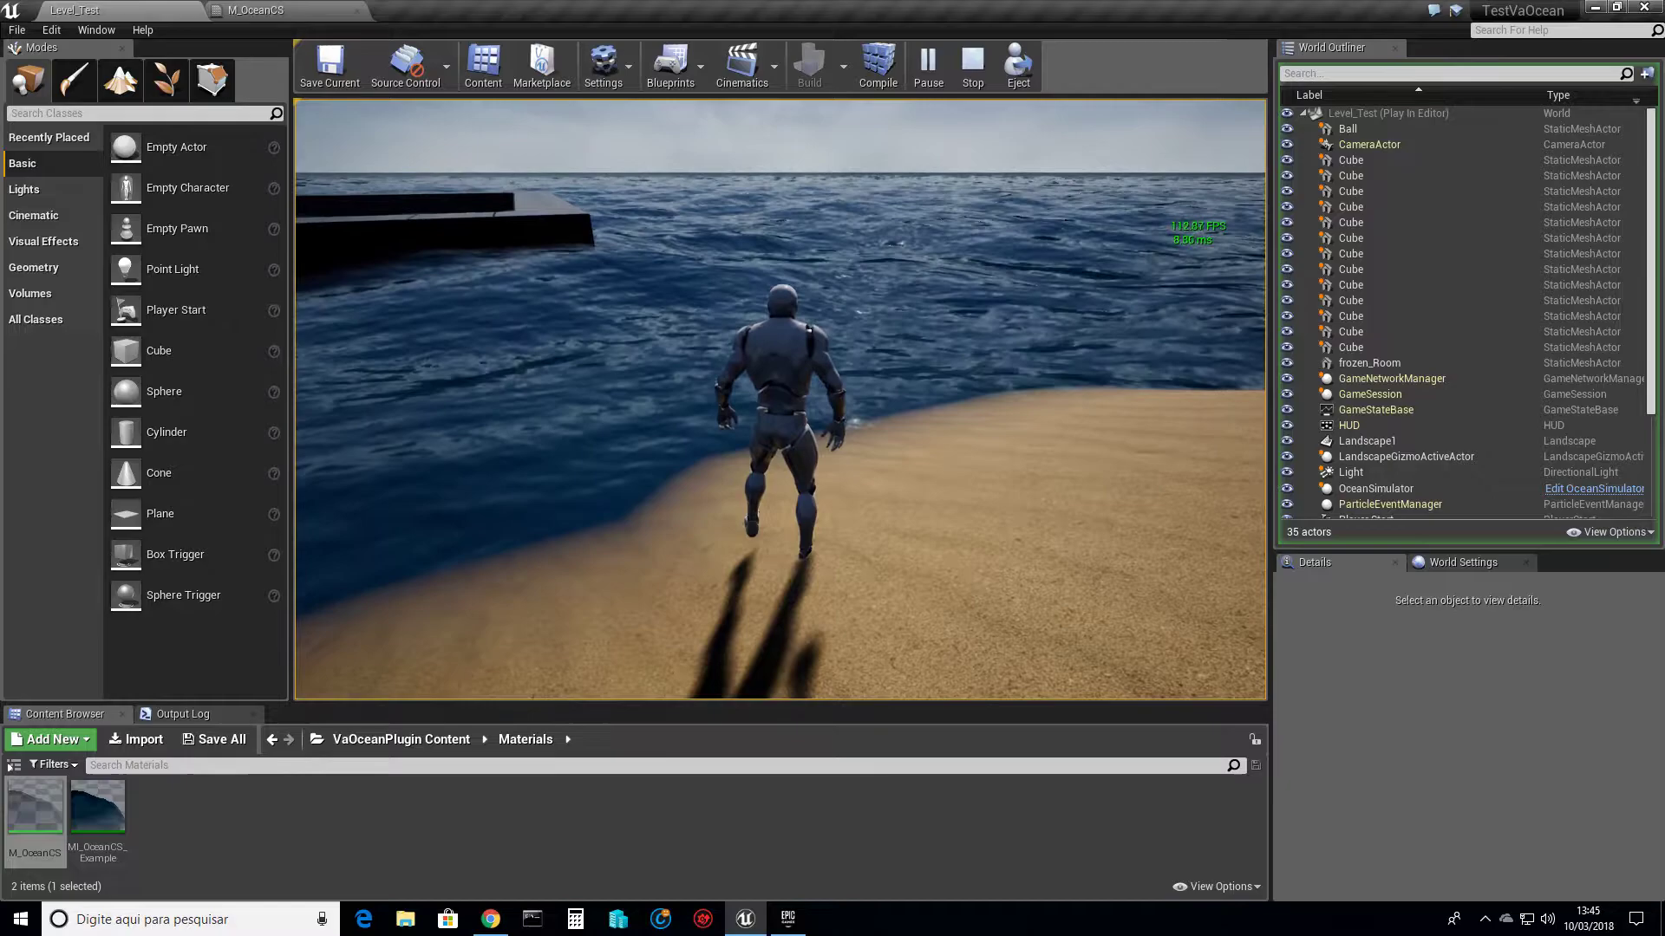
pyautogui.press('w')
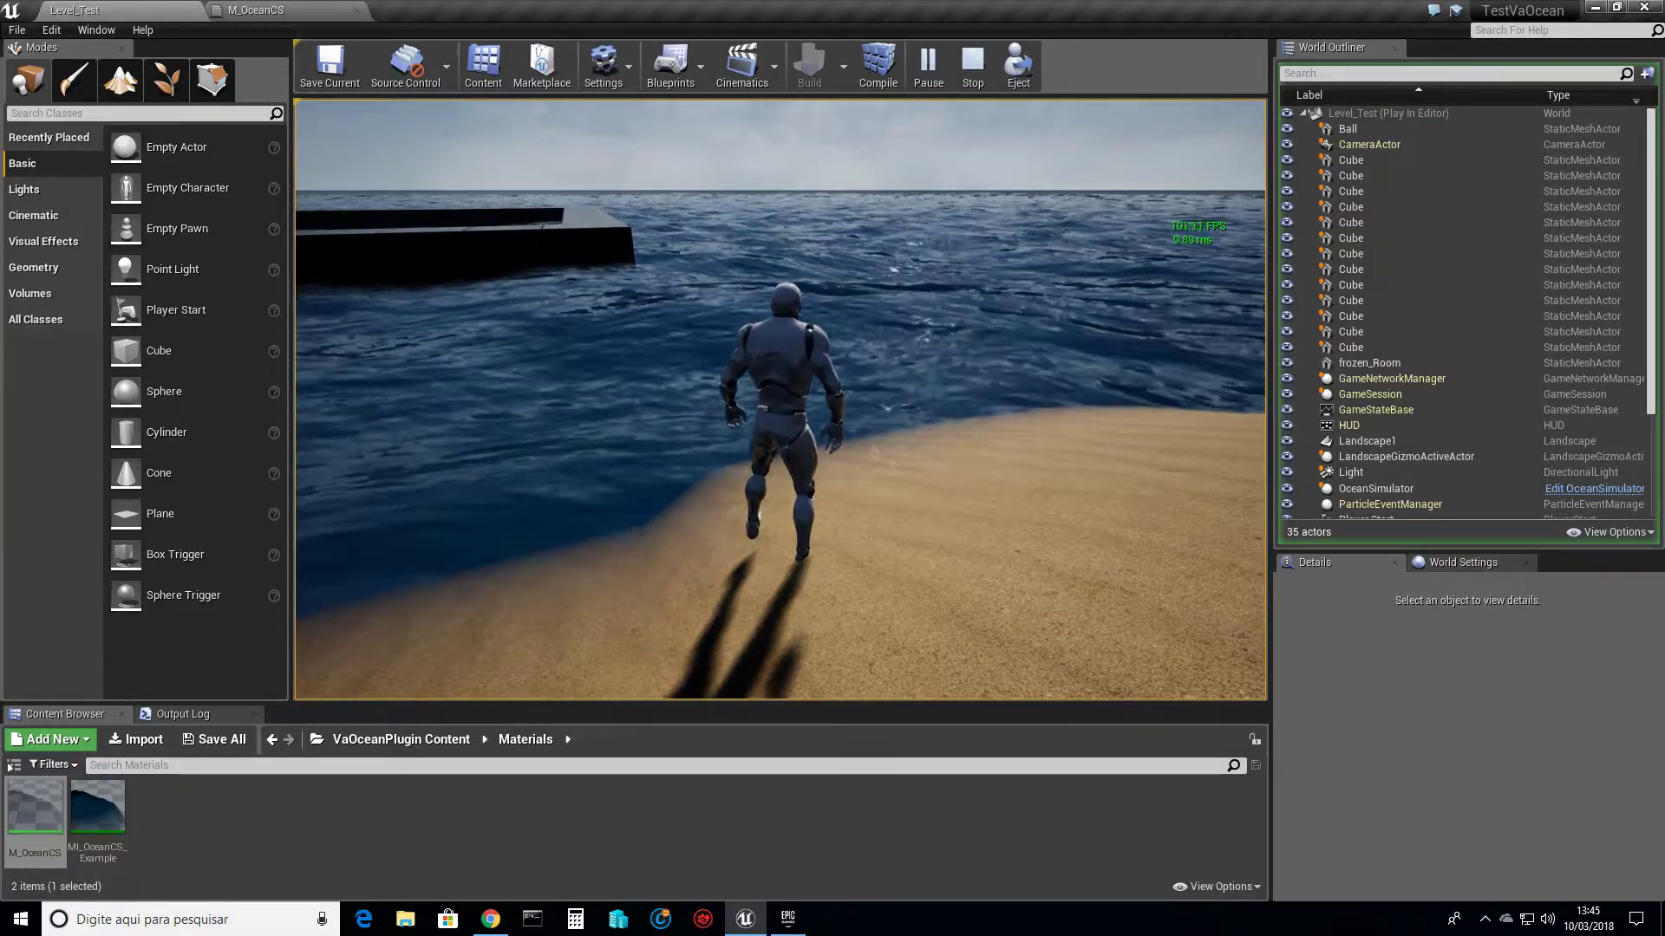
pyautogui.press('w')
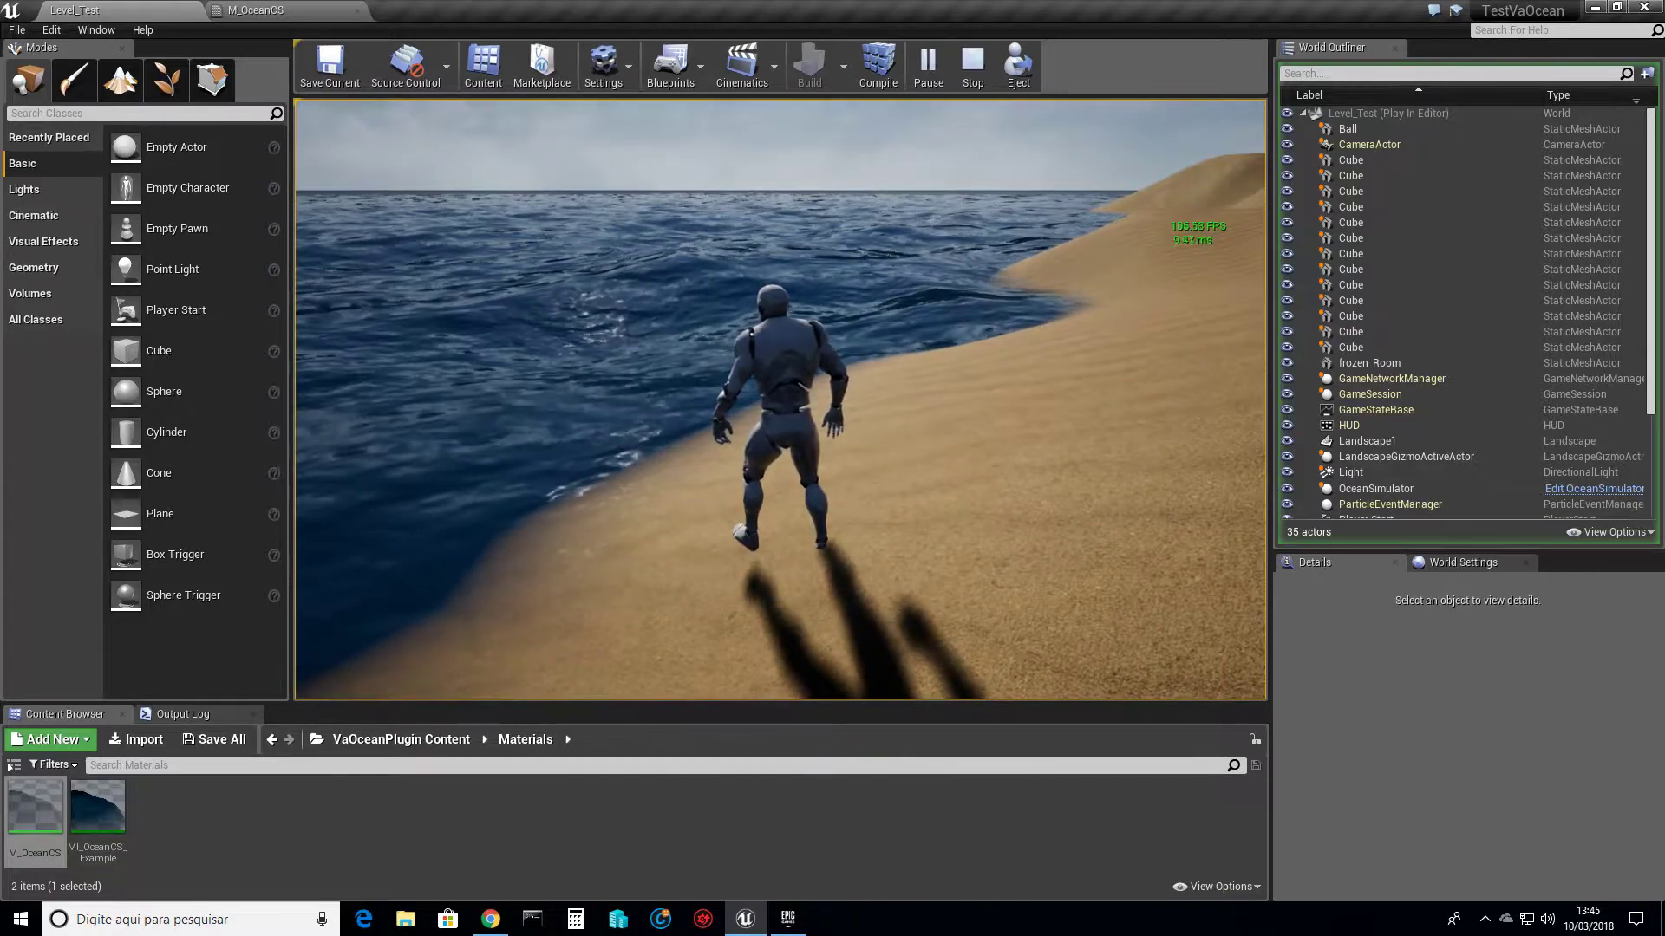
pyautogui.press('w')
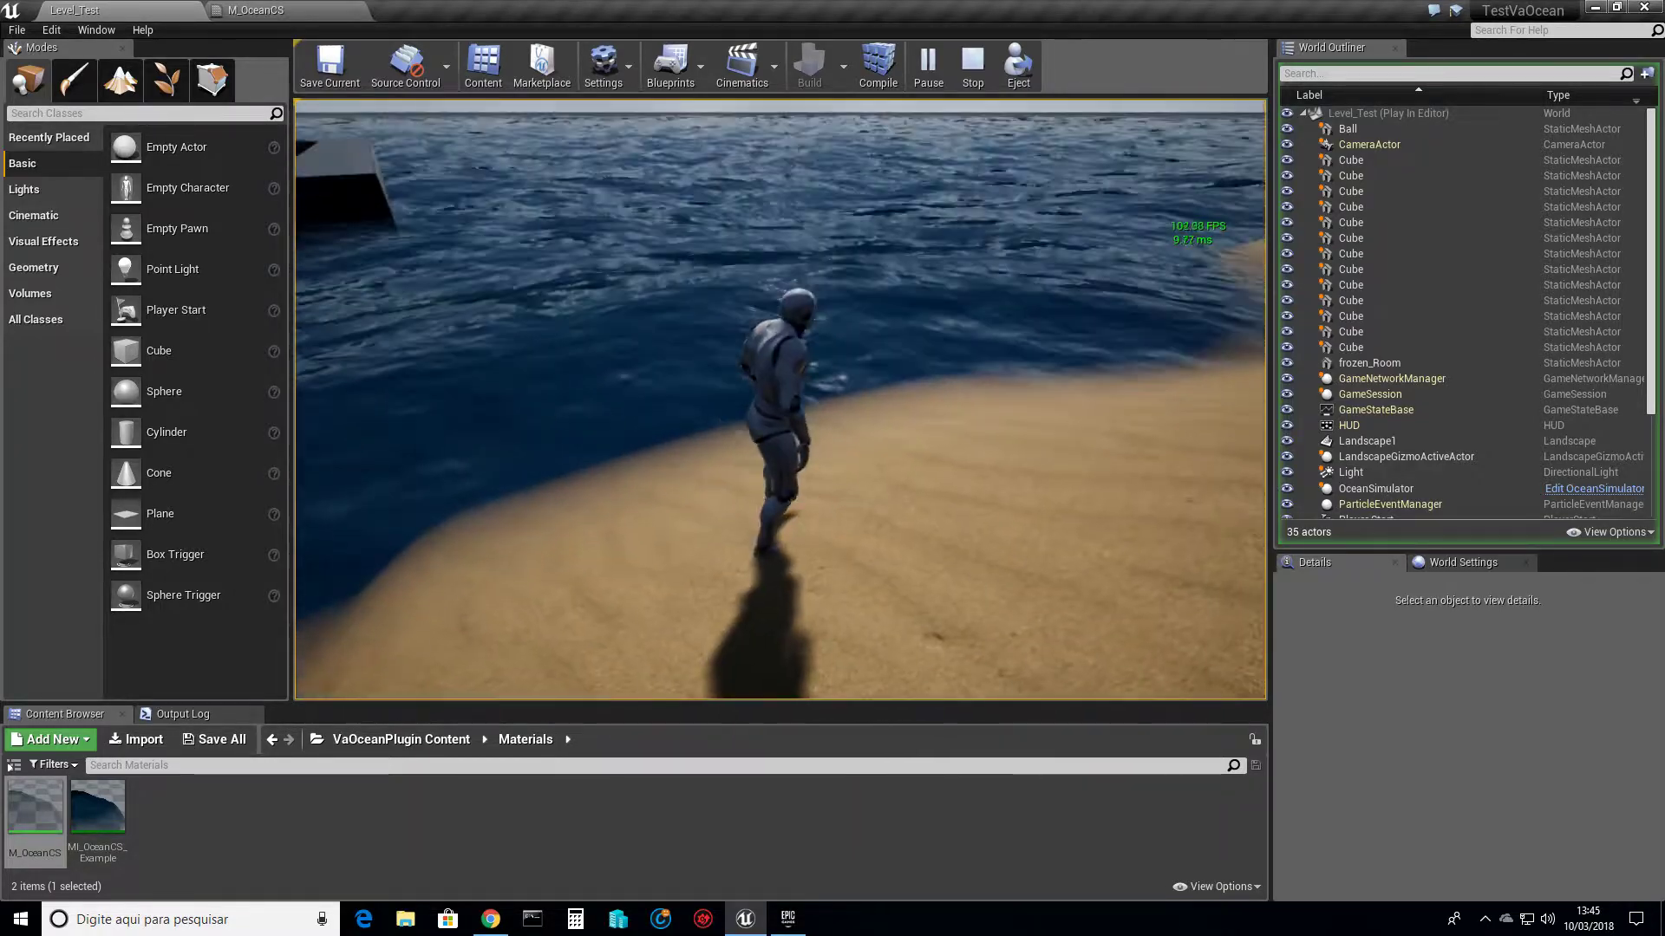
pyautogui.press('w')
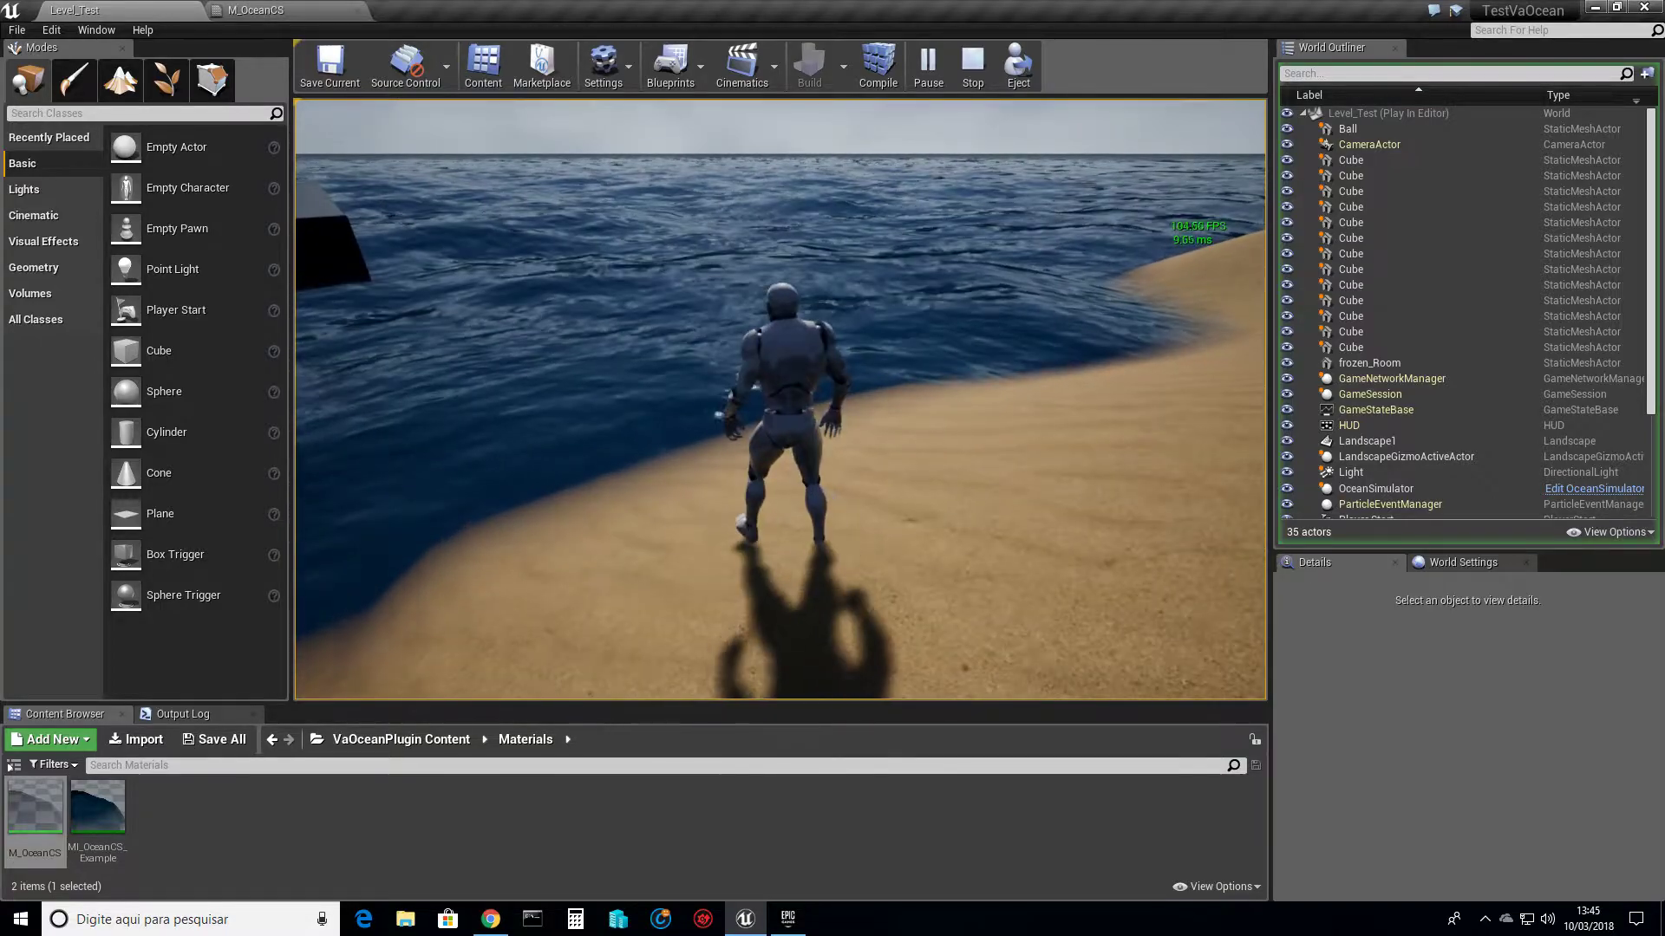
pyautogui.press('w')
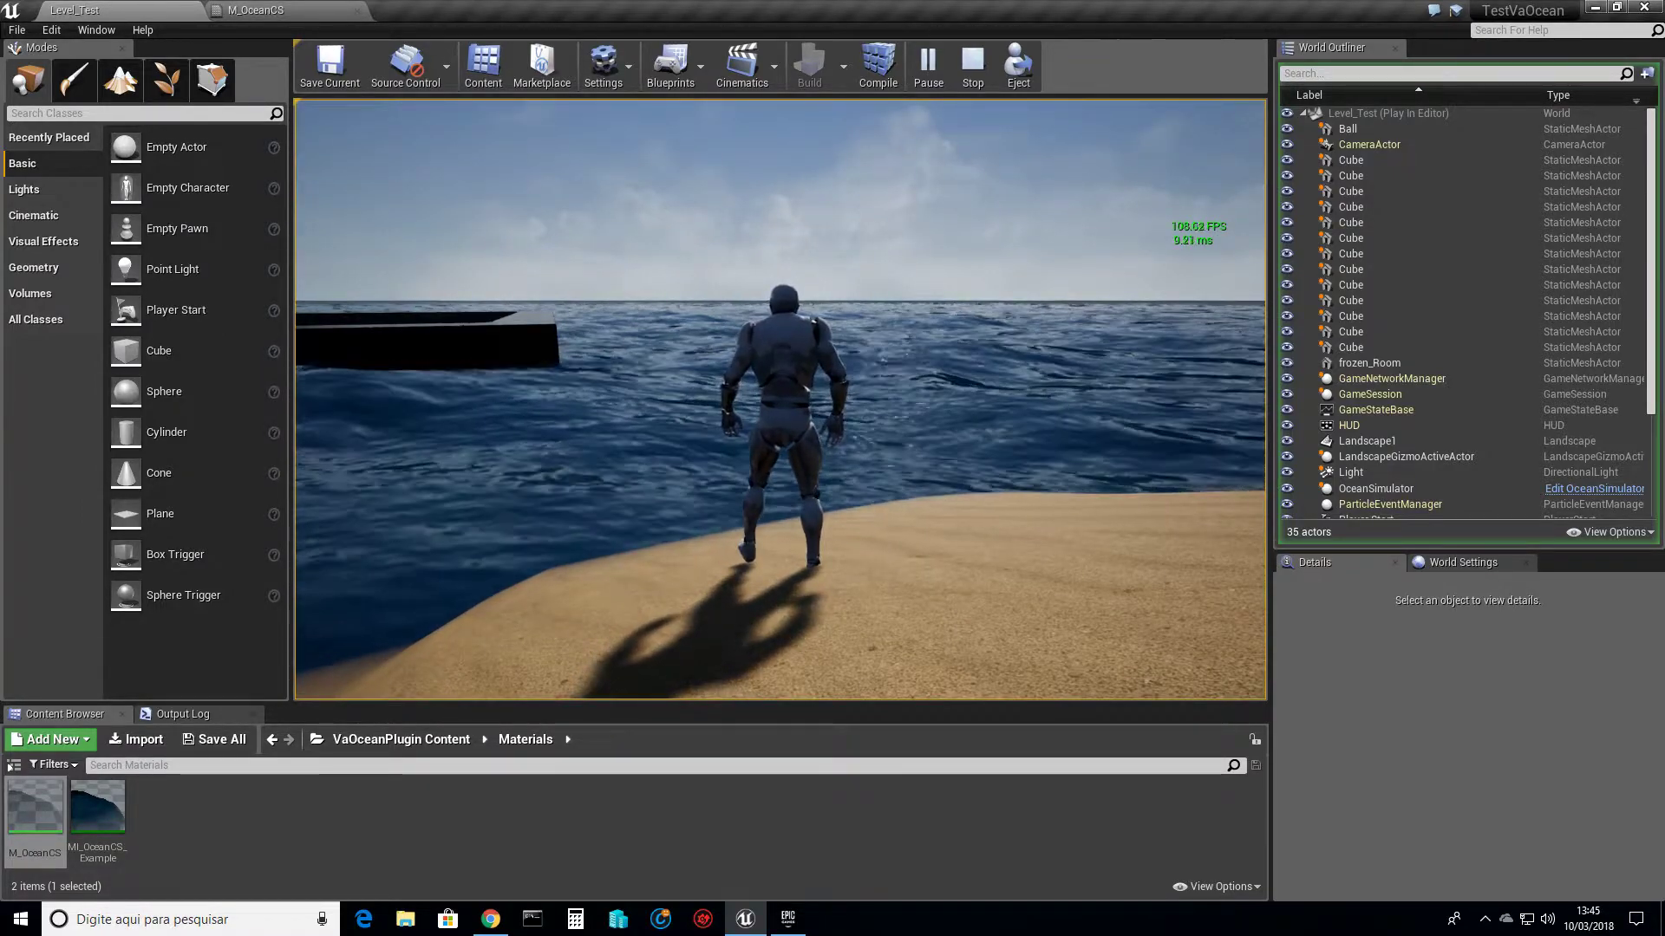
pyautogui.press('Escape')
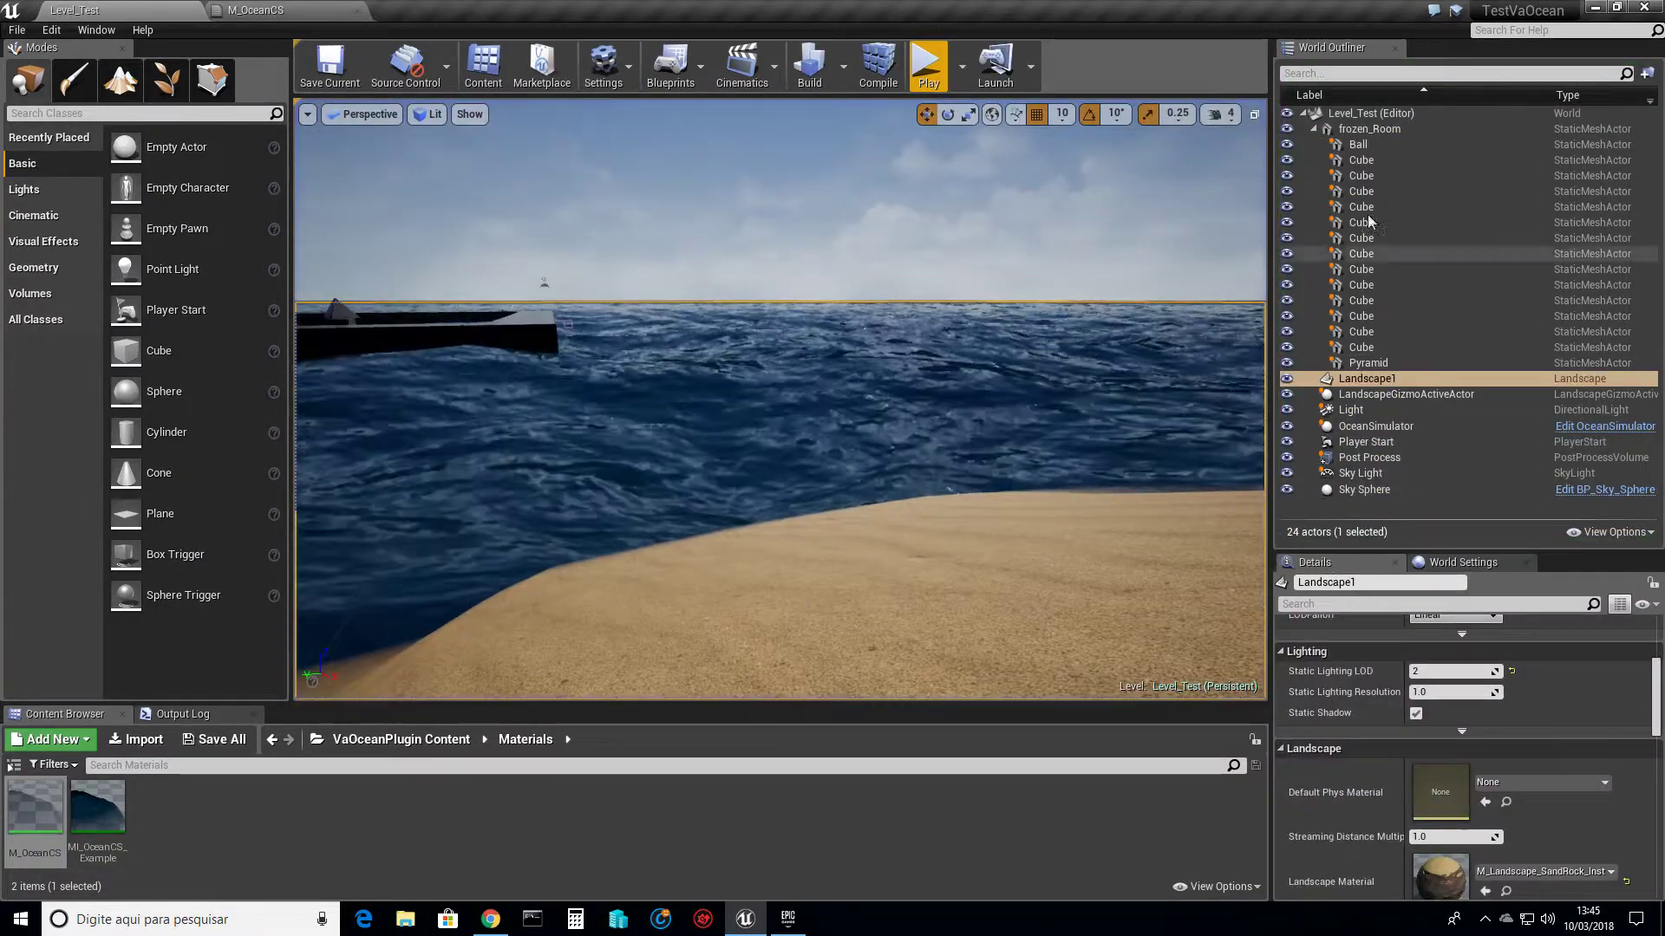
# Collapse the frozen_Room group, enable Colors Determined By Sun on the Sky Sphere, and view the sky and sun over the ocean.
pyautogui.click(1316, 130)
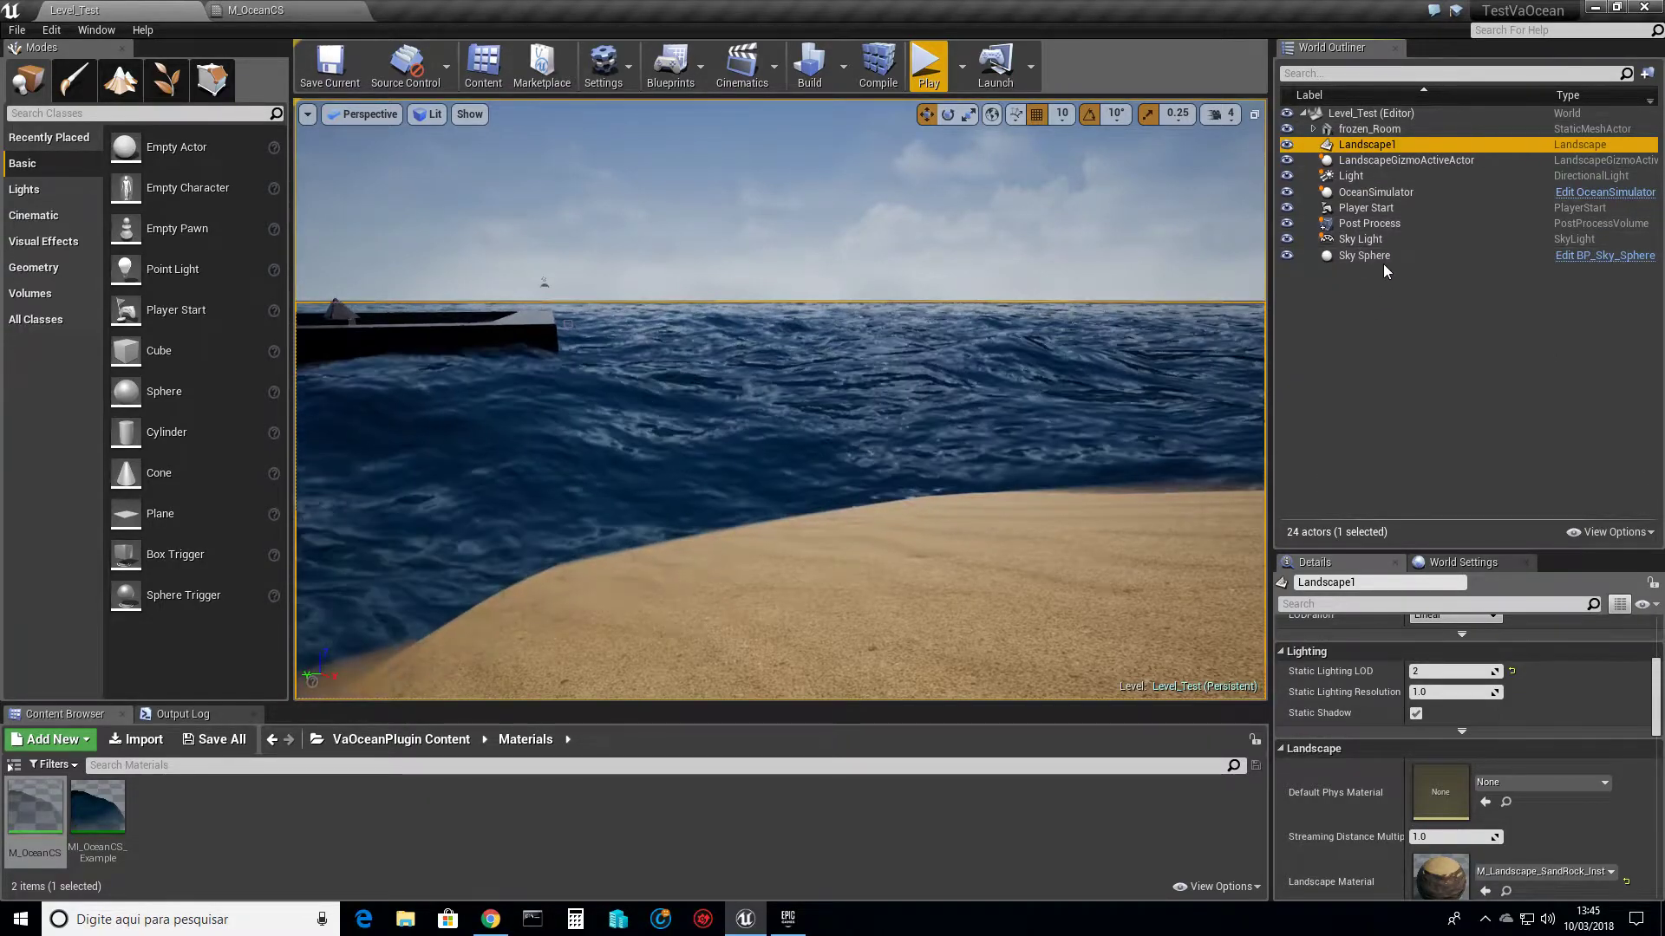
pyautogui.click(1379, 260)
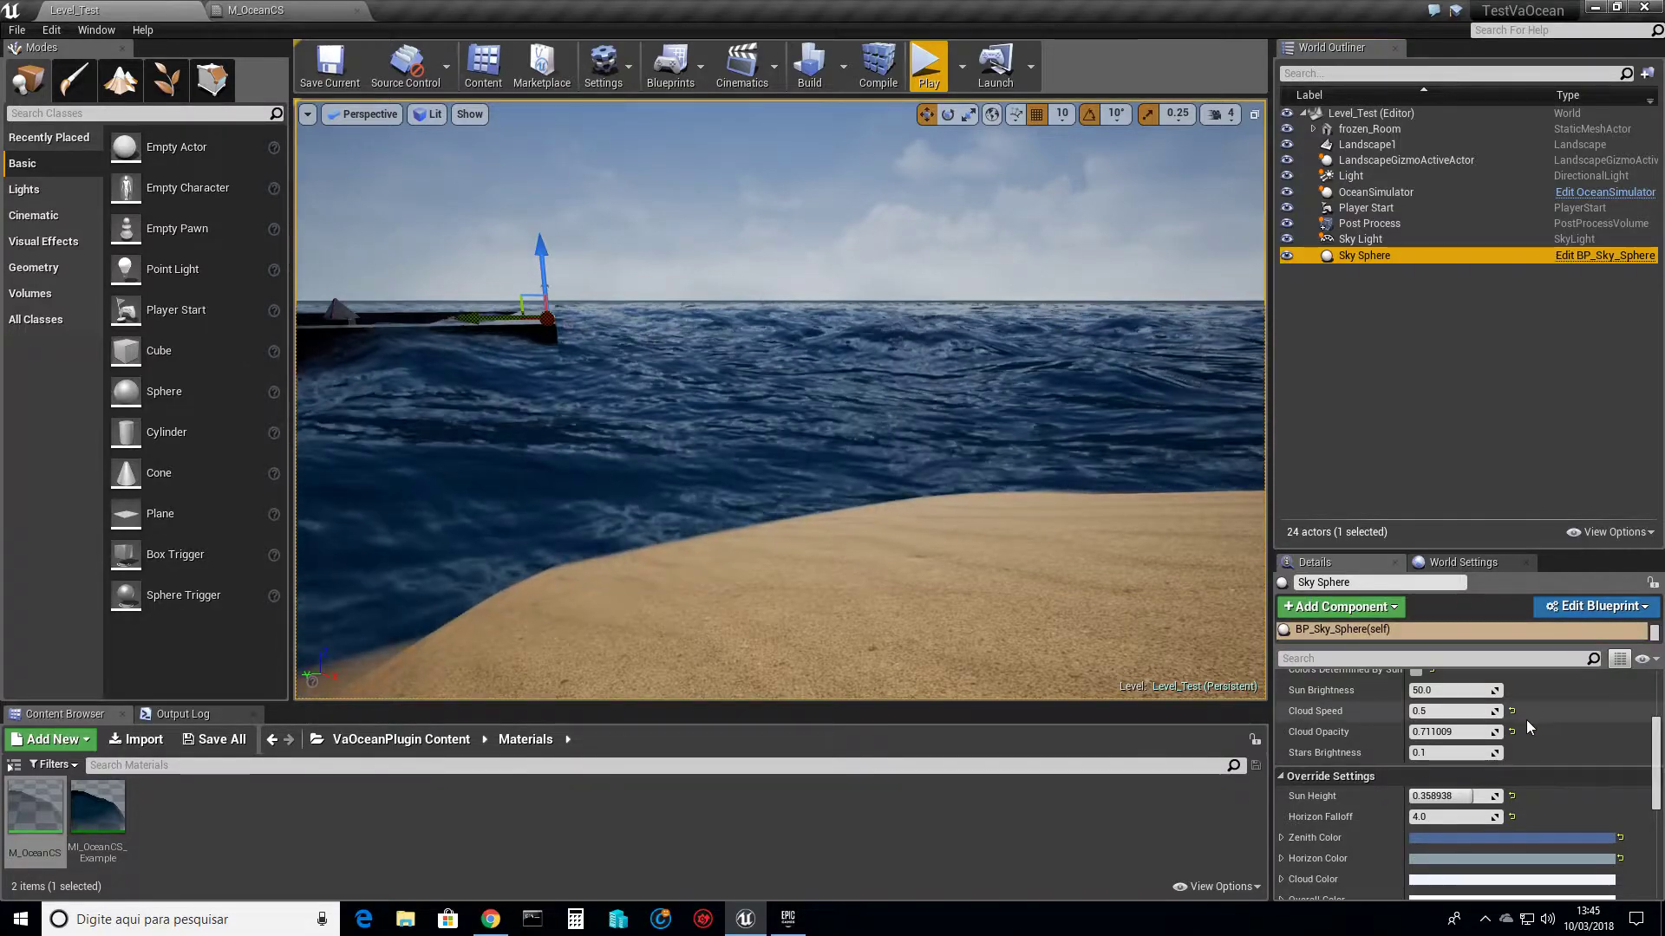
pyautogui.scroll(2, 1526, 722)
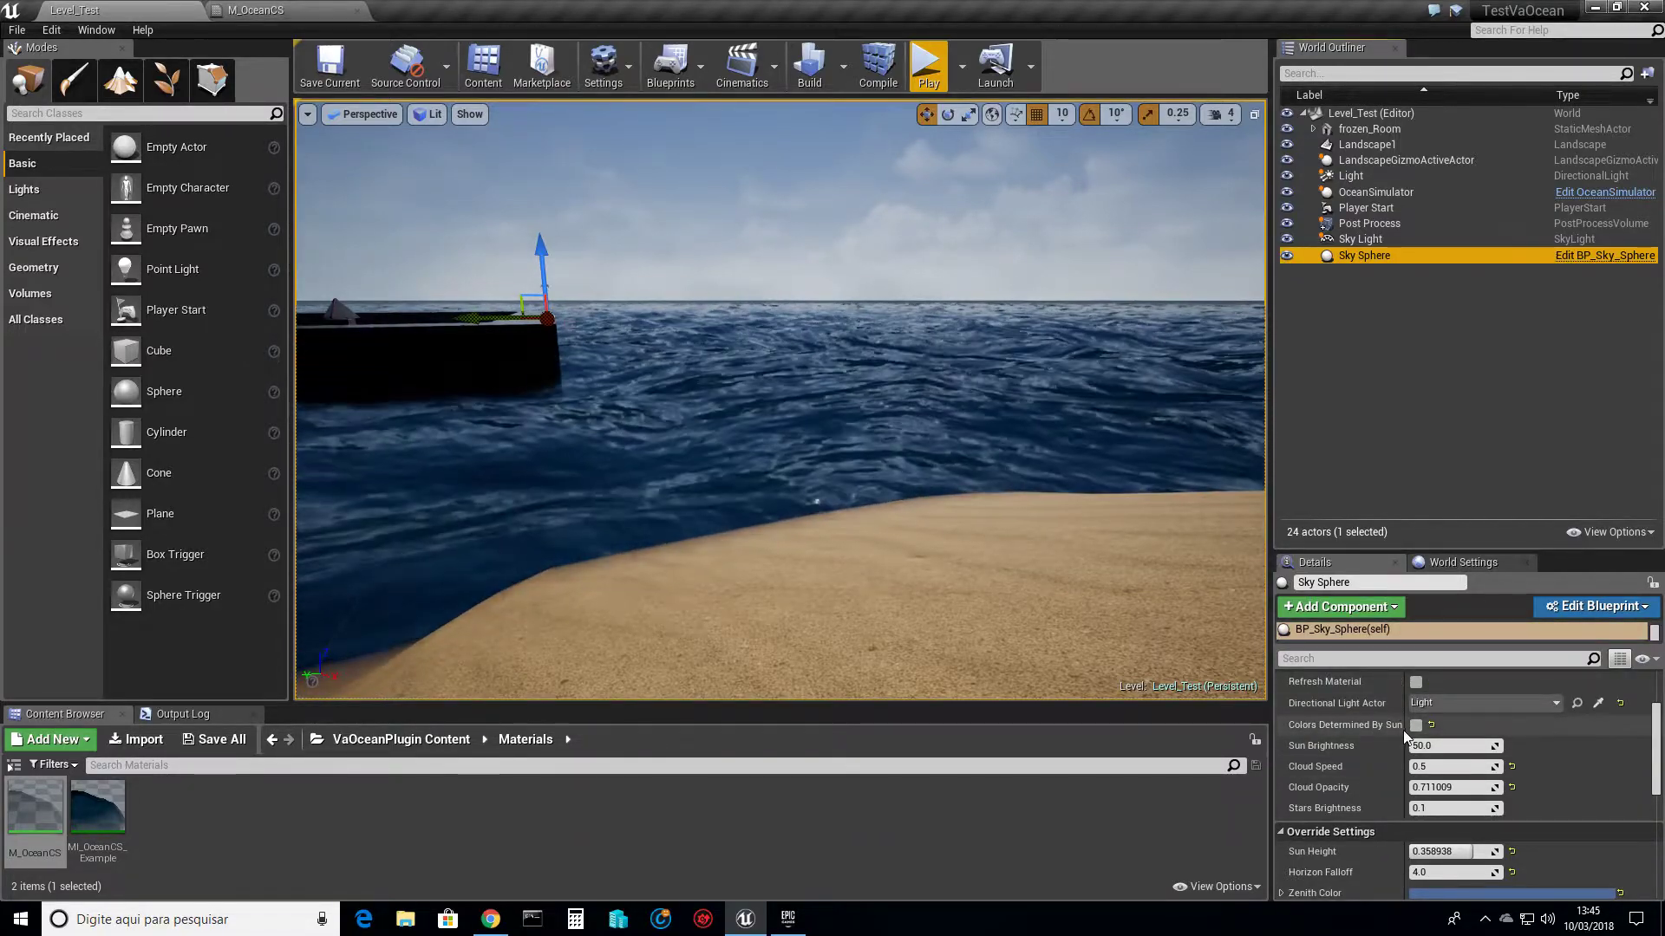
pyautogui.click(1416, 726)
pyautogui.moveTo(937, 465); pyautogui.dragTo(928, 379, button='right')
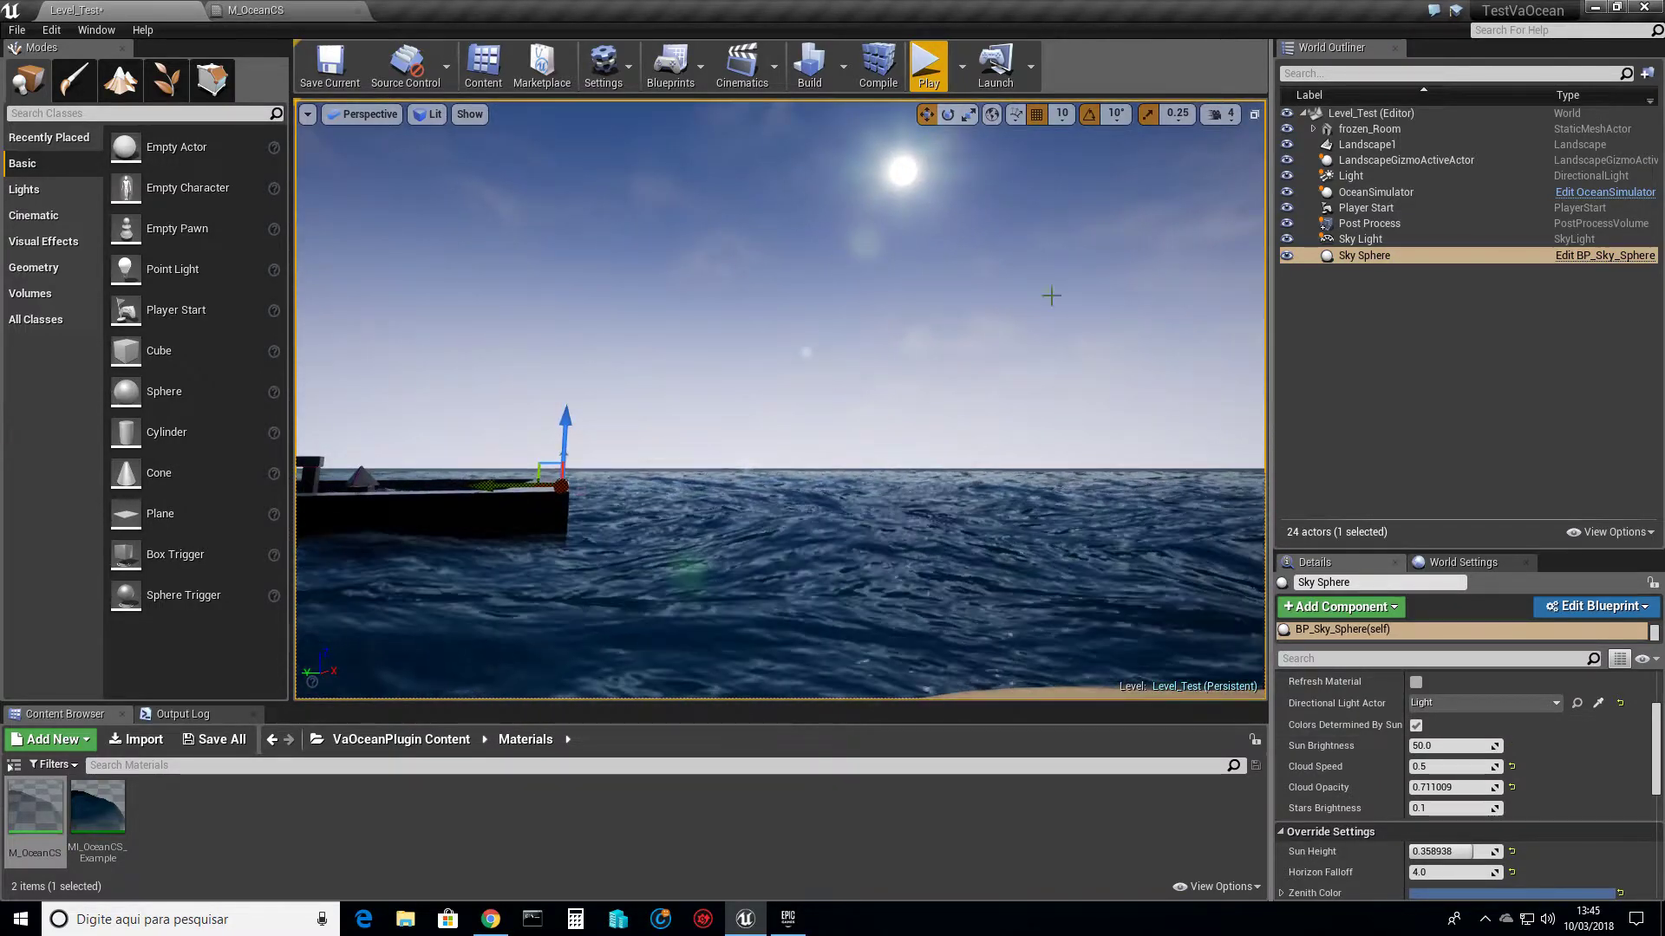
pyautogui.moveTo(907, 313); pyautogui.dragTo(1115, 265, button='right')
pyautogui.moveTo(919, 282); pyautogui.dragTo(932, 308, button='right')
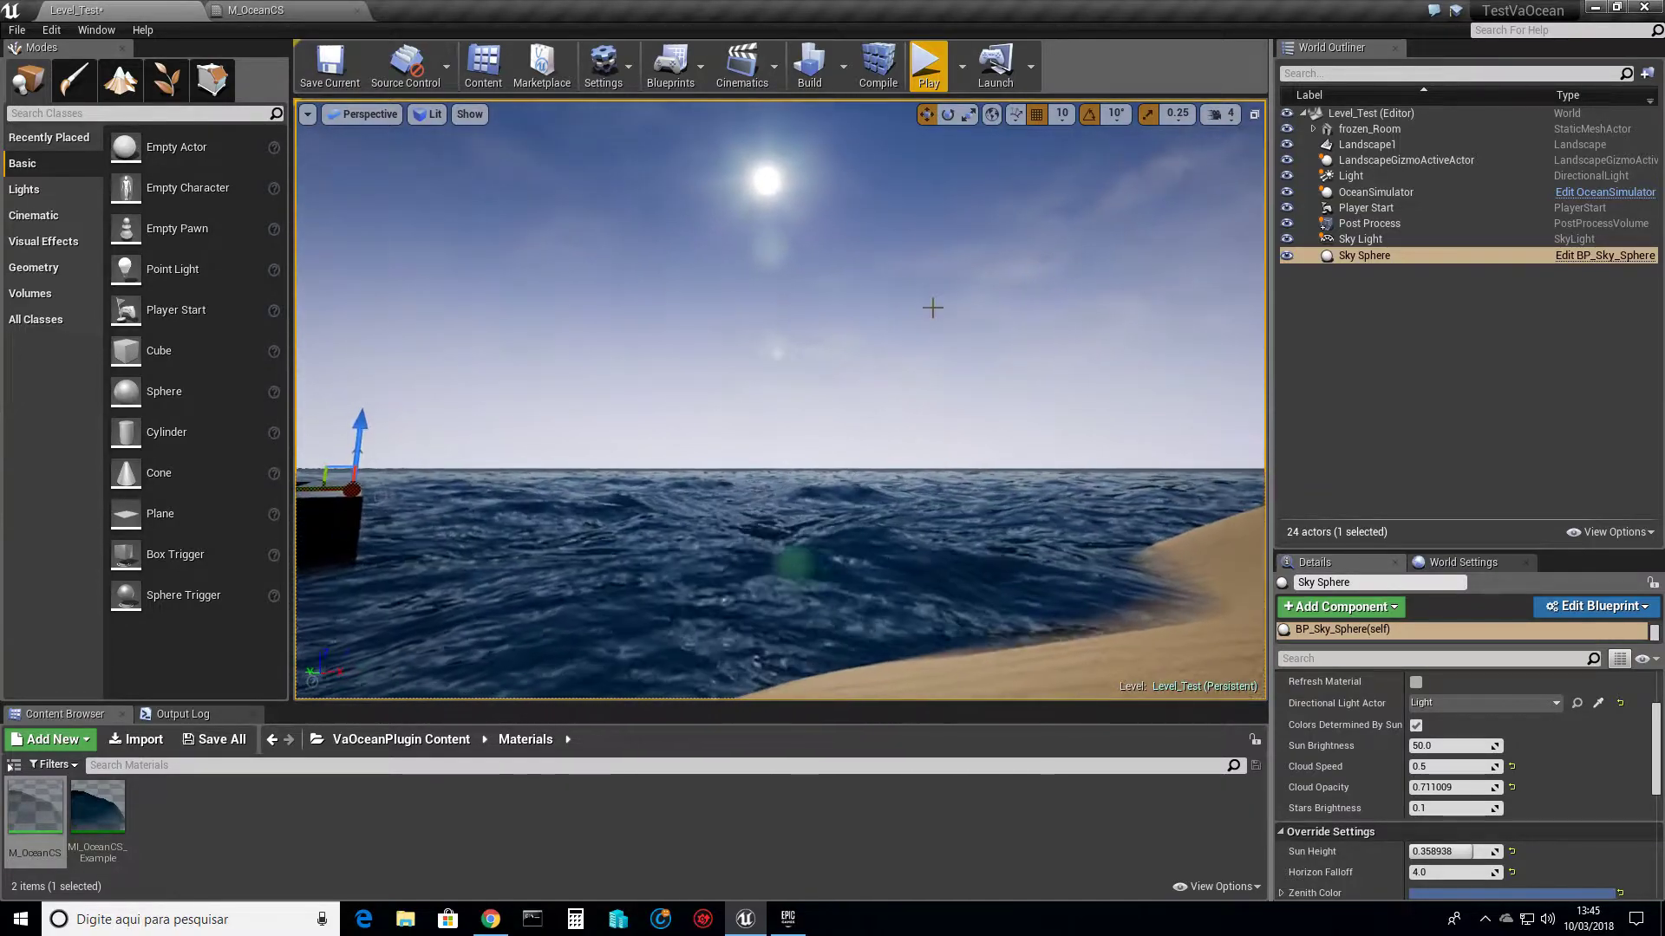
# Toggle Colors Determined By Sun on the Sky Sphere to compare the sky colors, leave it disabled, and view the ocean from the beach.
pyautogui.click(1416, 725)
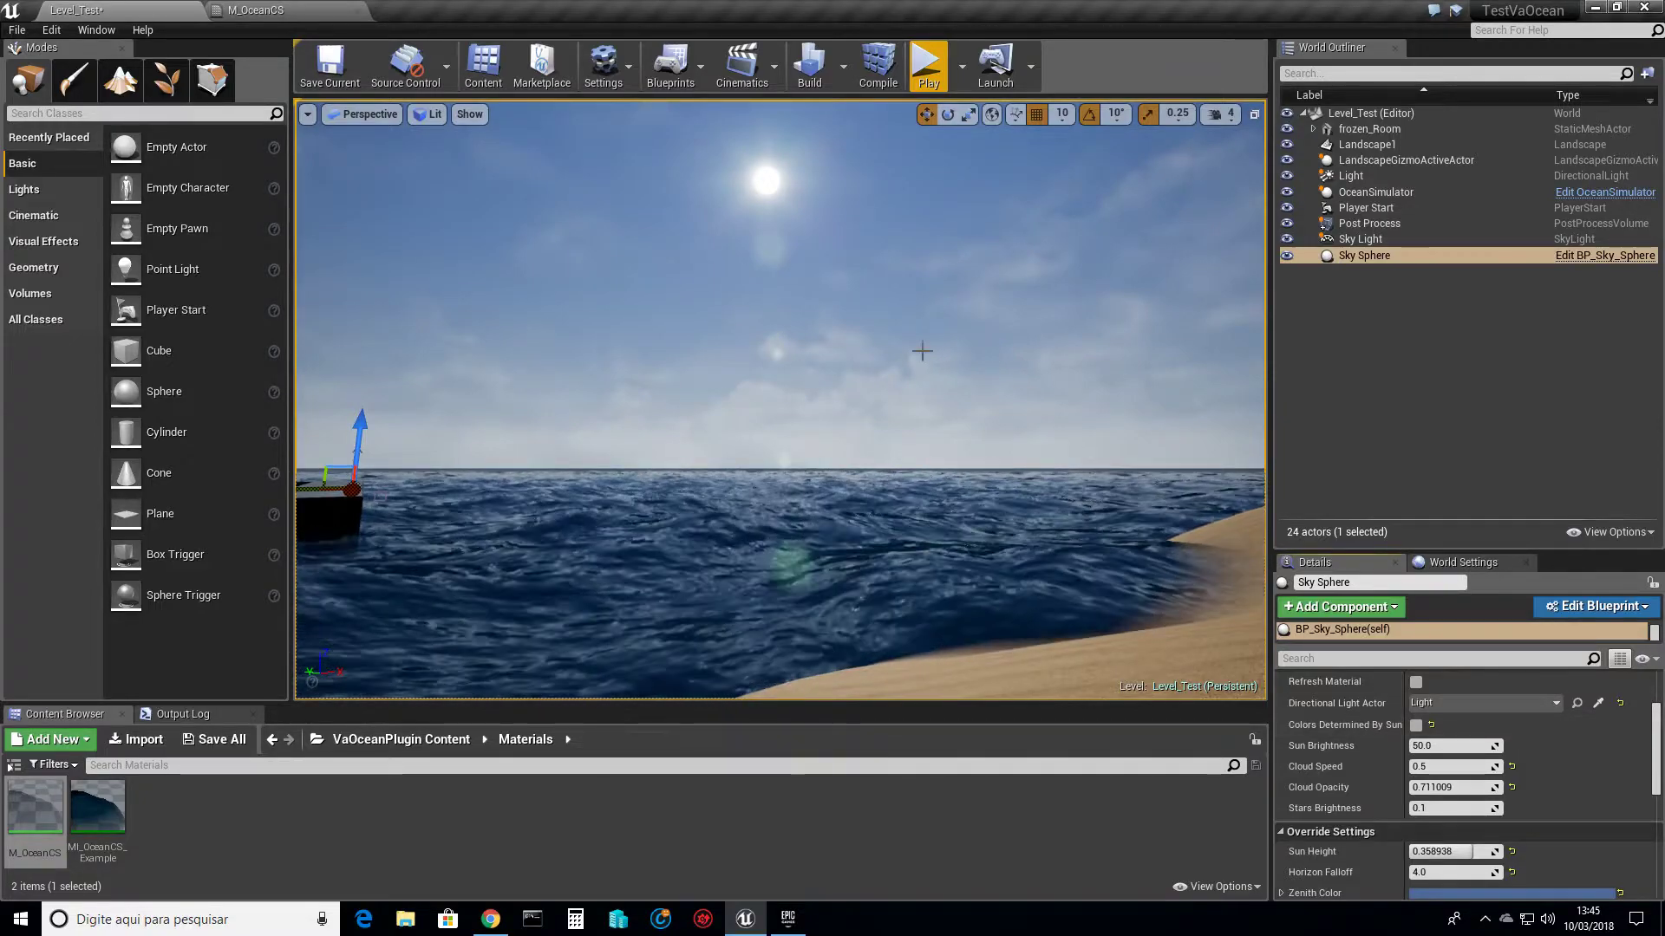
pyautogui.click(1417, 726)
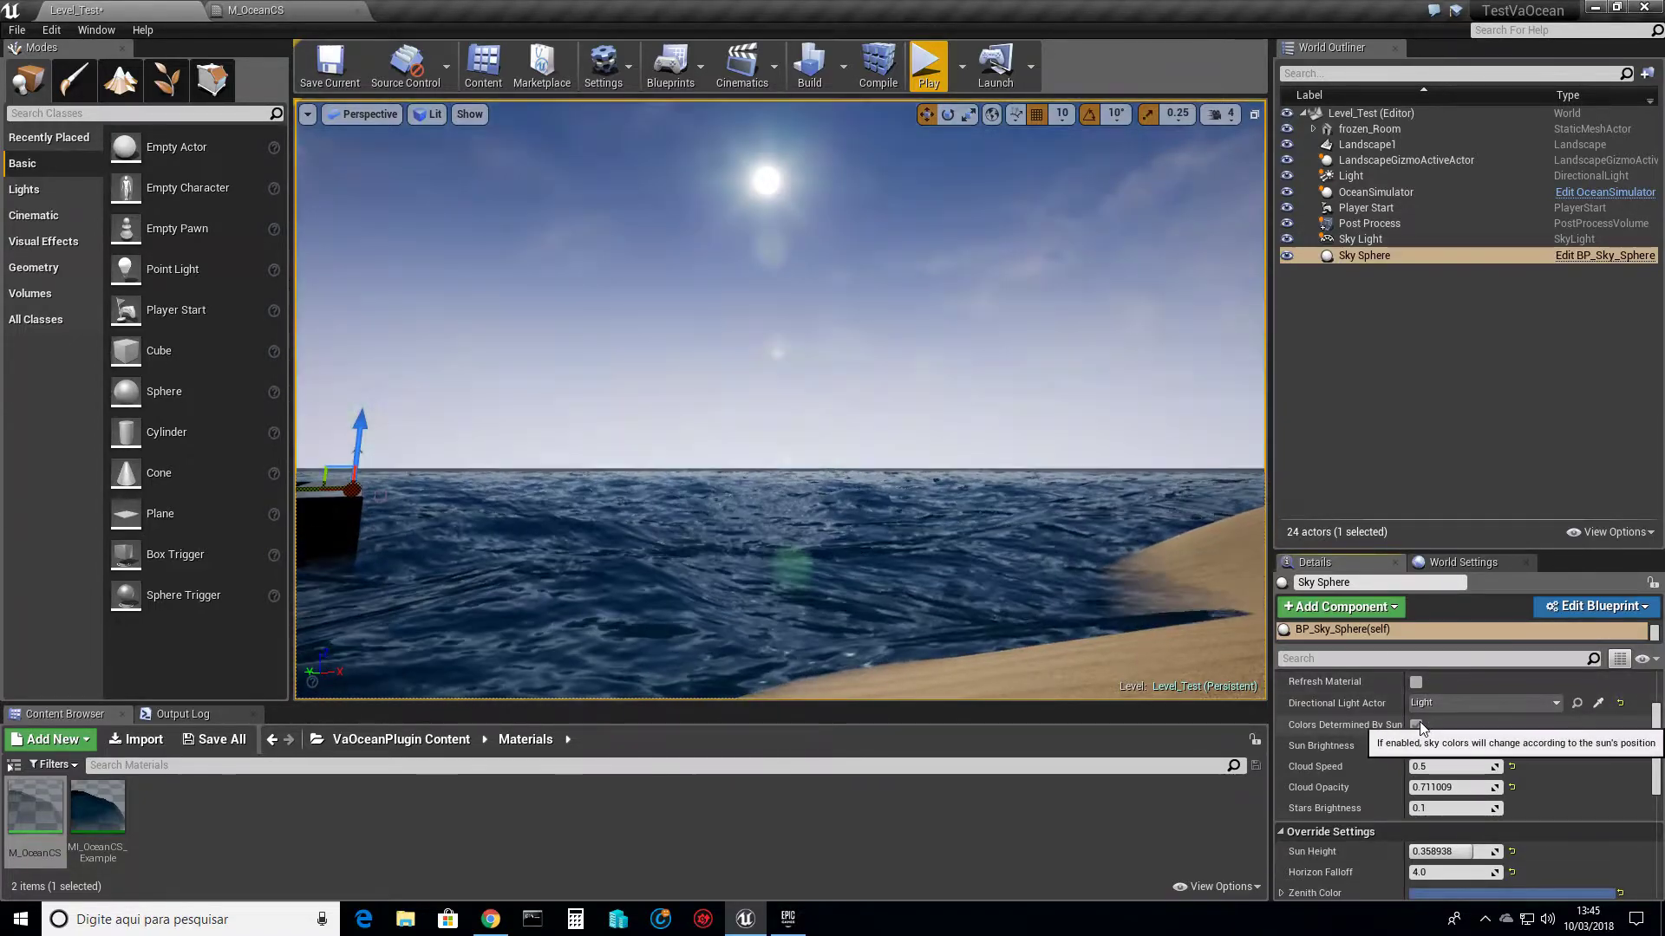
pyautogui.click(1418, 725)
pyautogui.click(1417, 725)
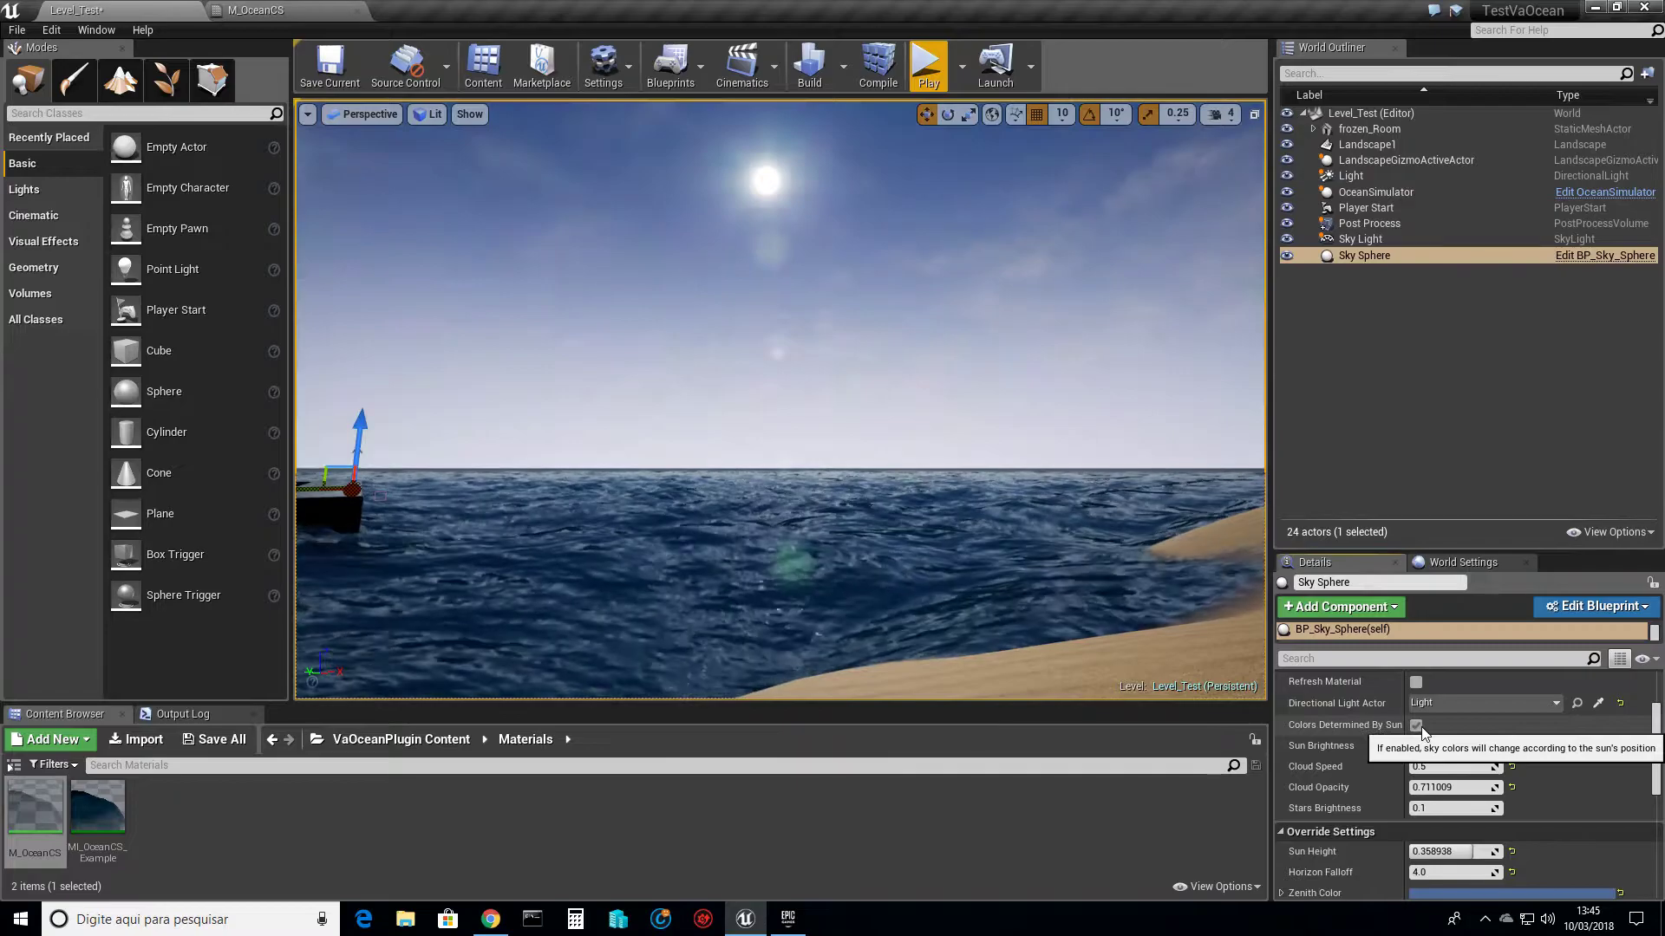
pyautogui.click(1417, 726)
pyautogui.moveTo(988, 360); pyautogui.dragTo(932, 399, button='right')
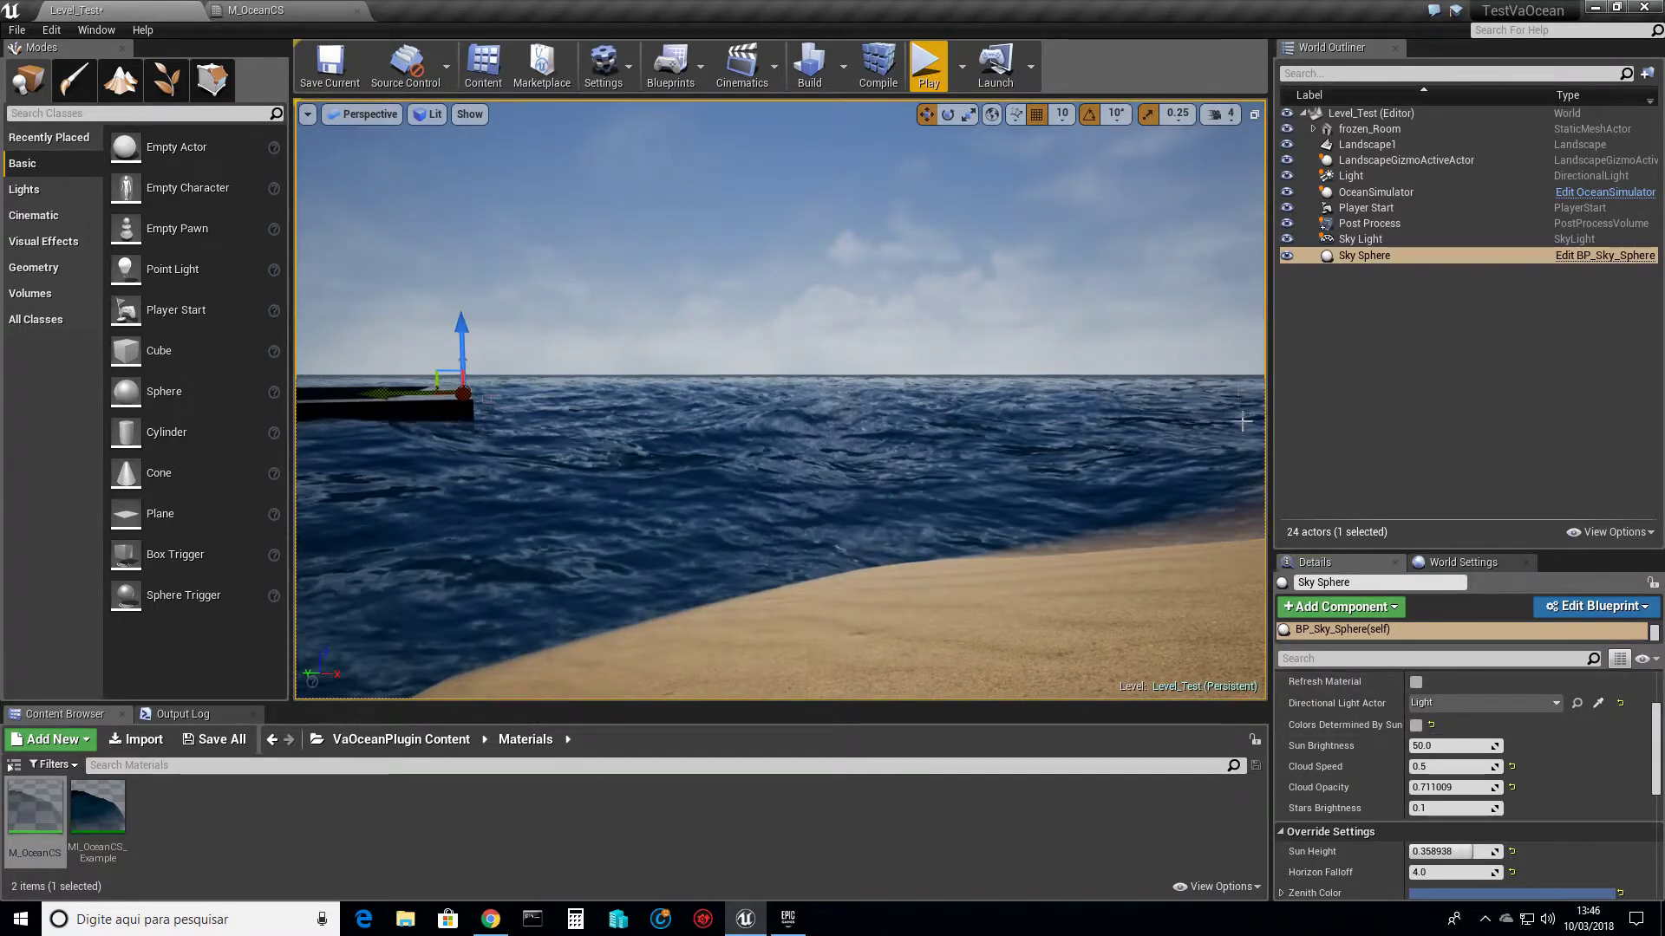
# Recapture the scene for the Sky Light and return to its light settings.
pyautogui.click(1360, 239)
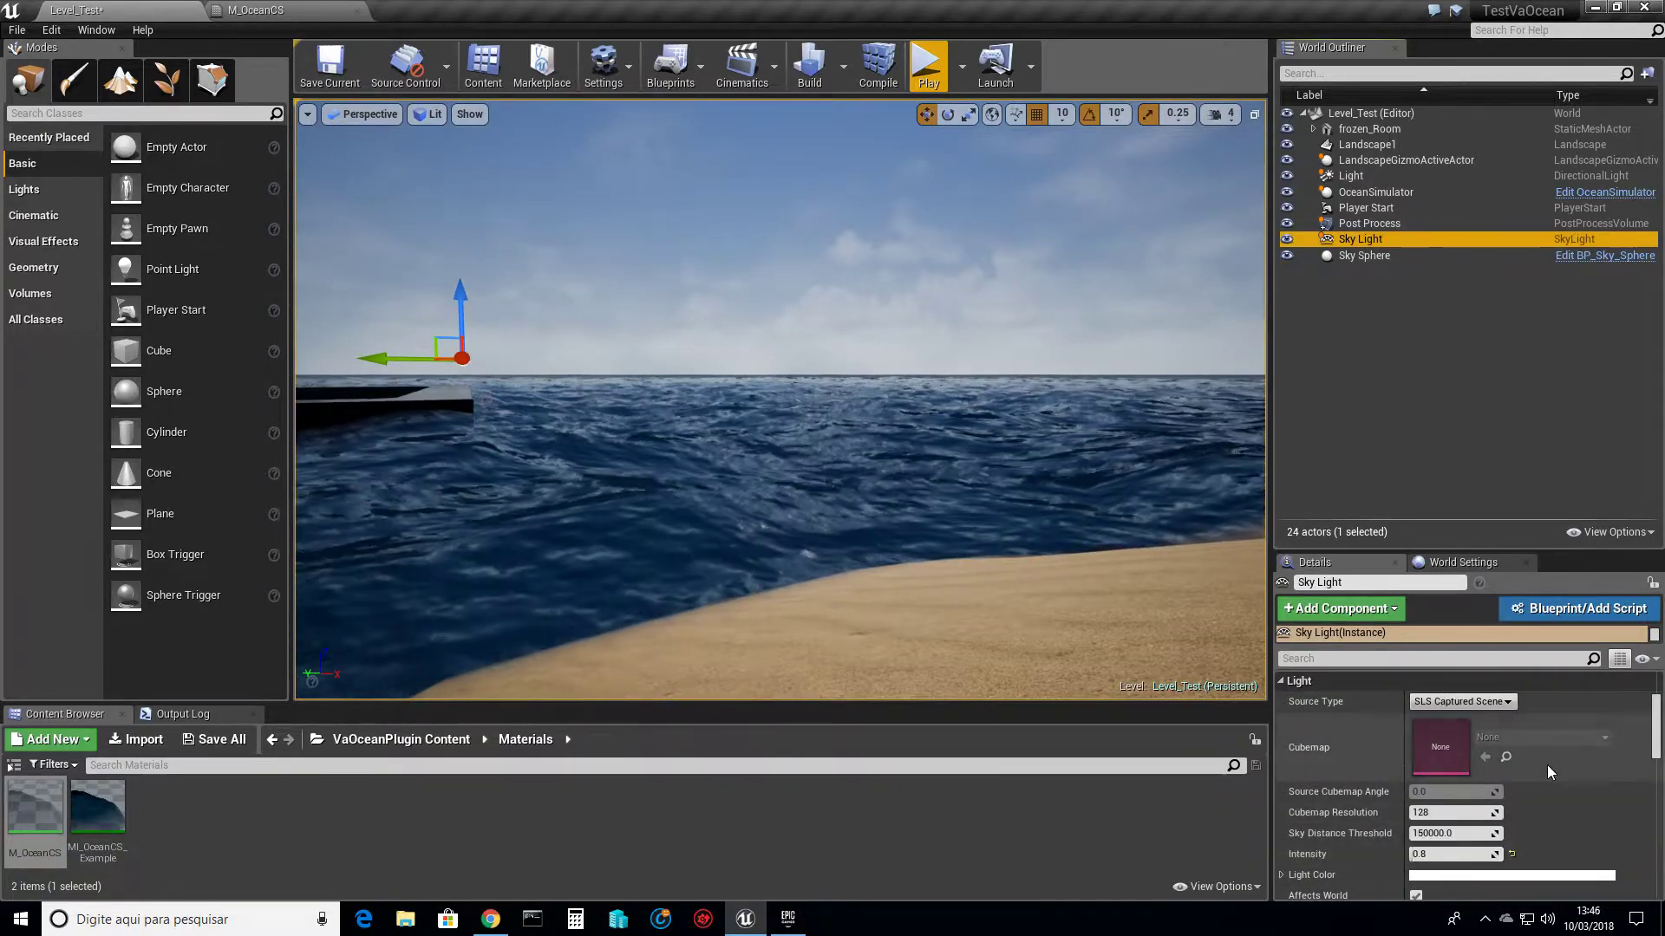
pyautogui.scroll(-2, 1561, 794)
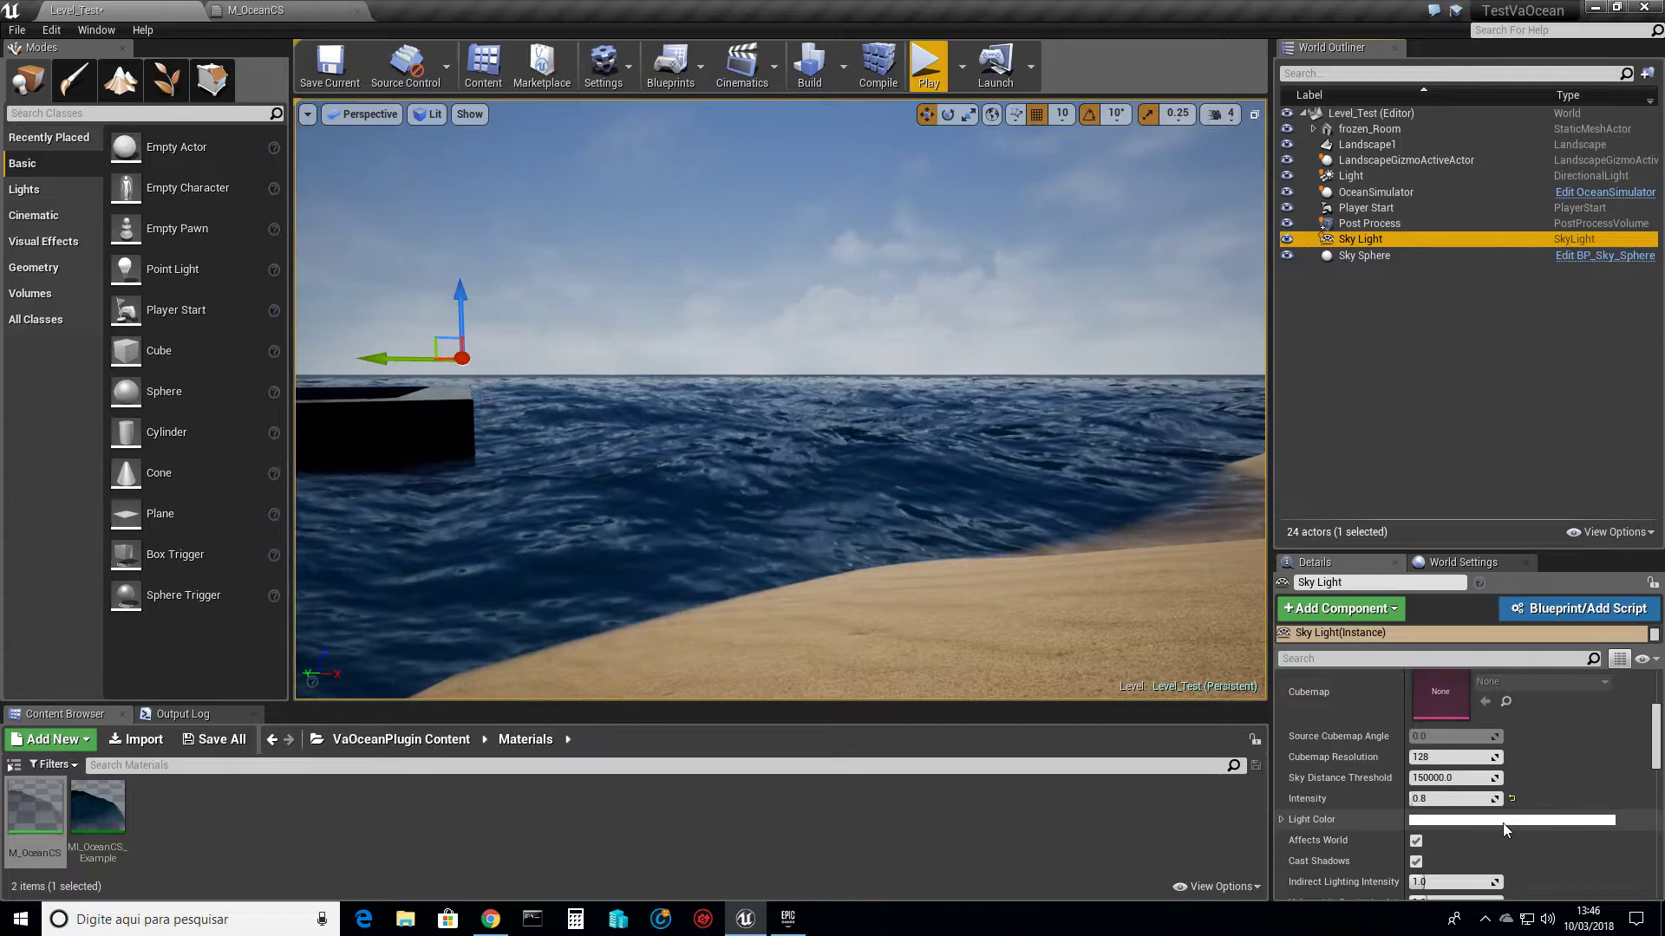
pyautogui.scroll(-4, 1501, 822)
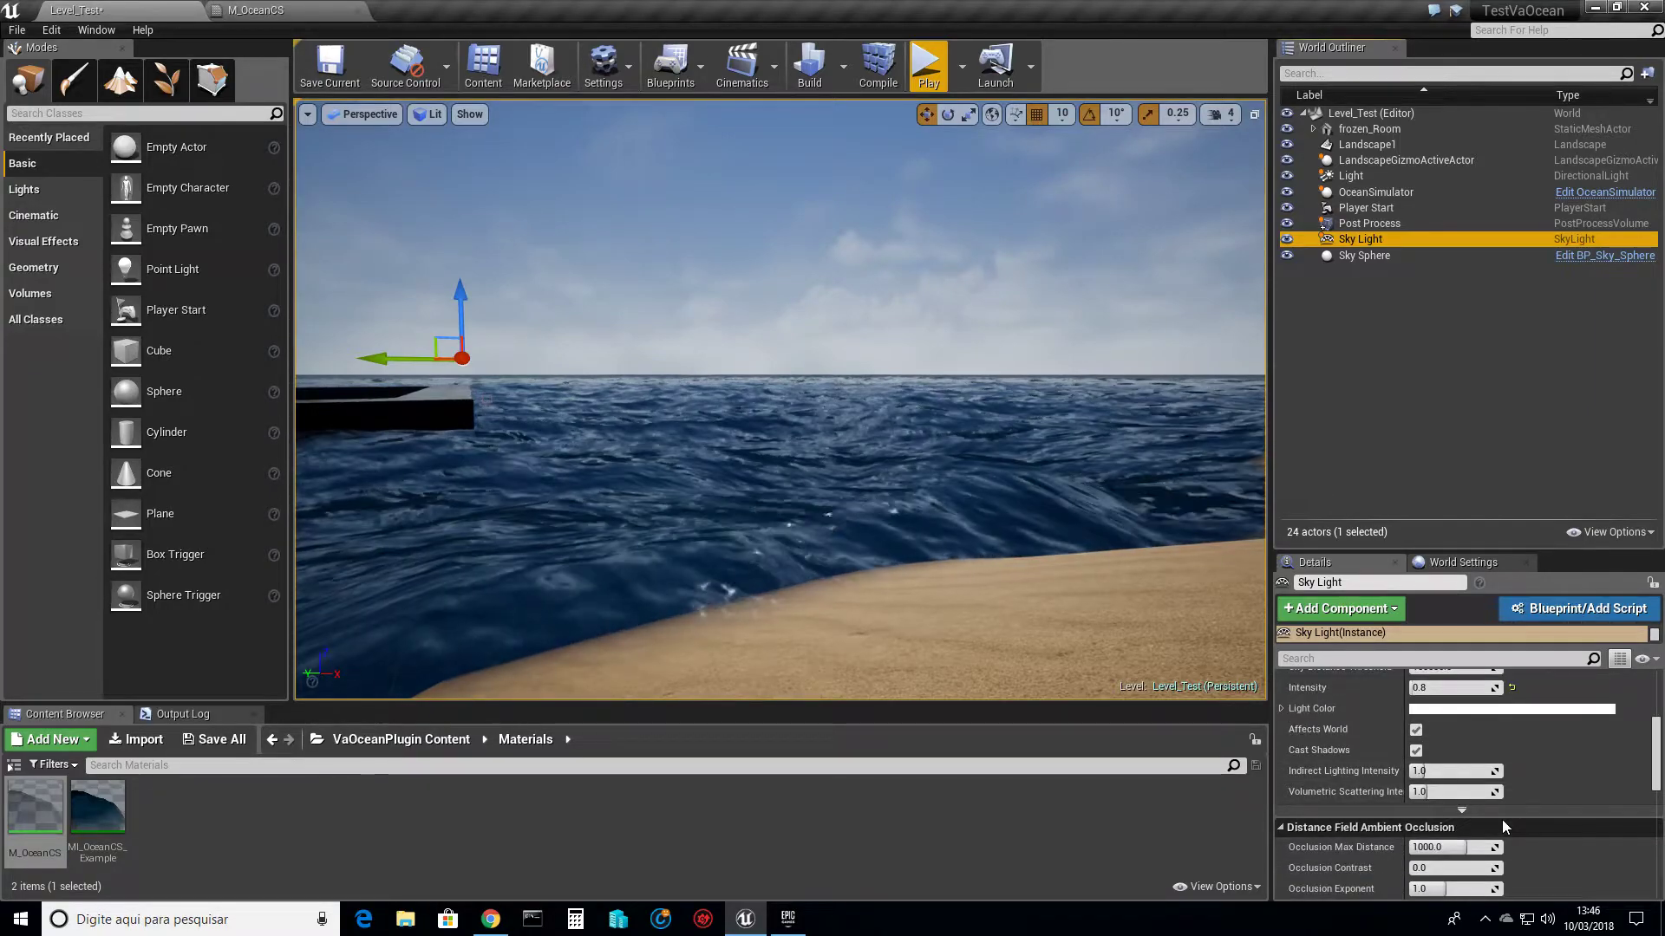
pyautogui.scroll(-9, 1520, 809)
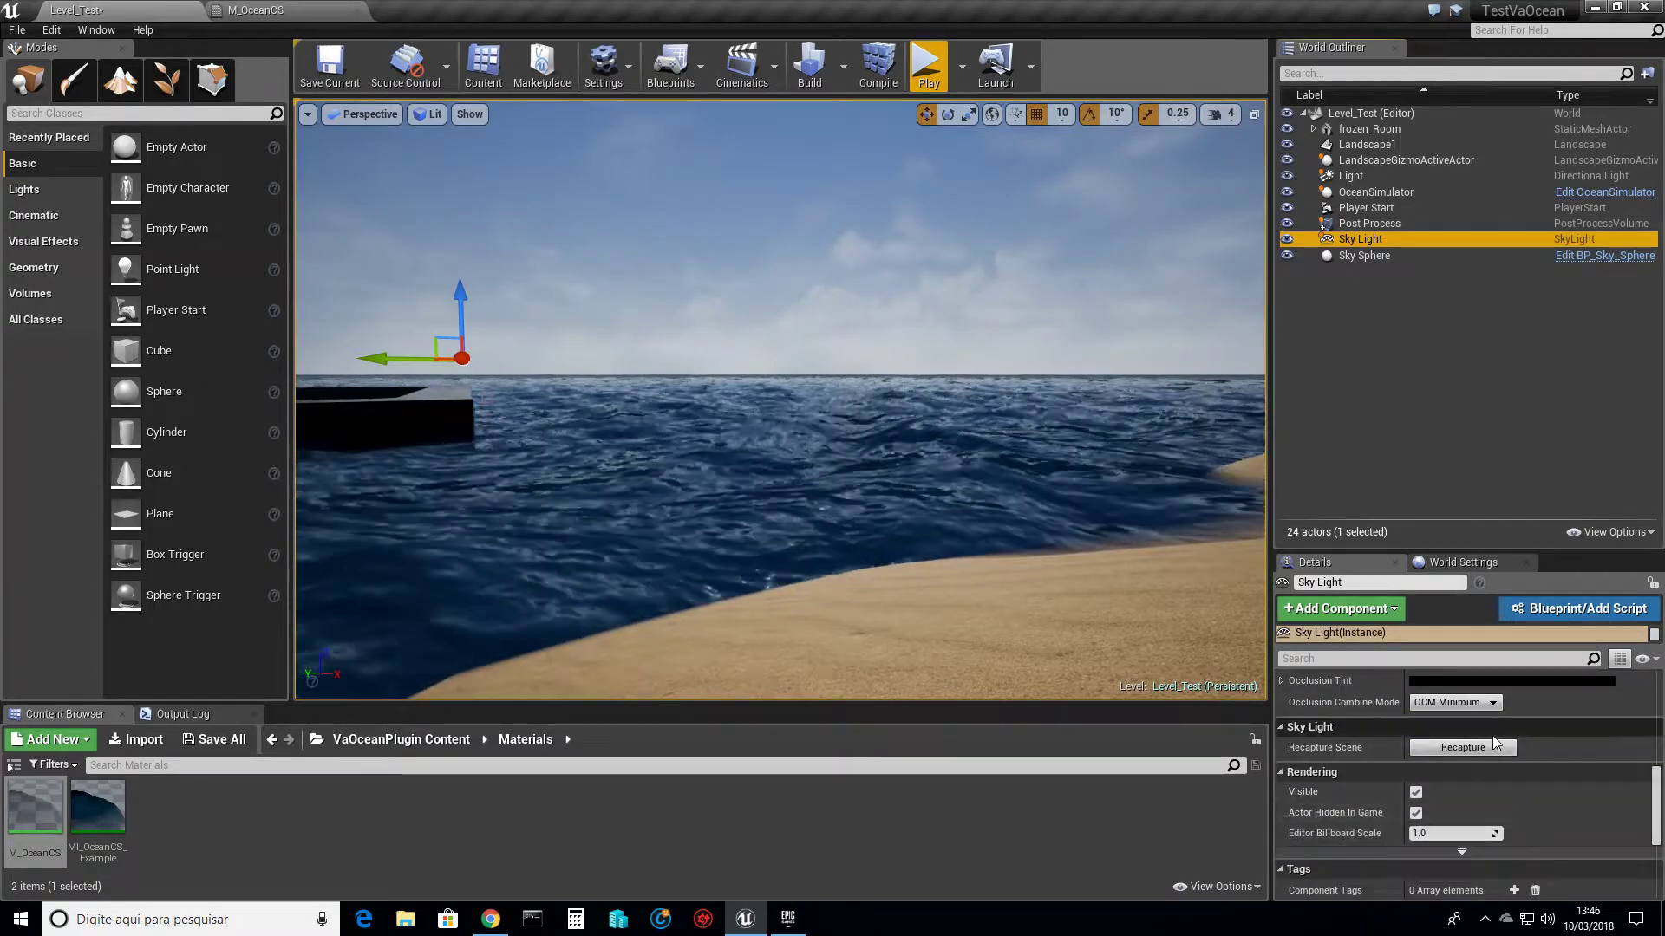
pyautogui.click(1488, 748)
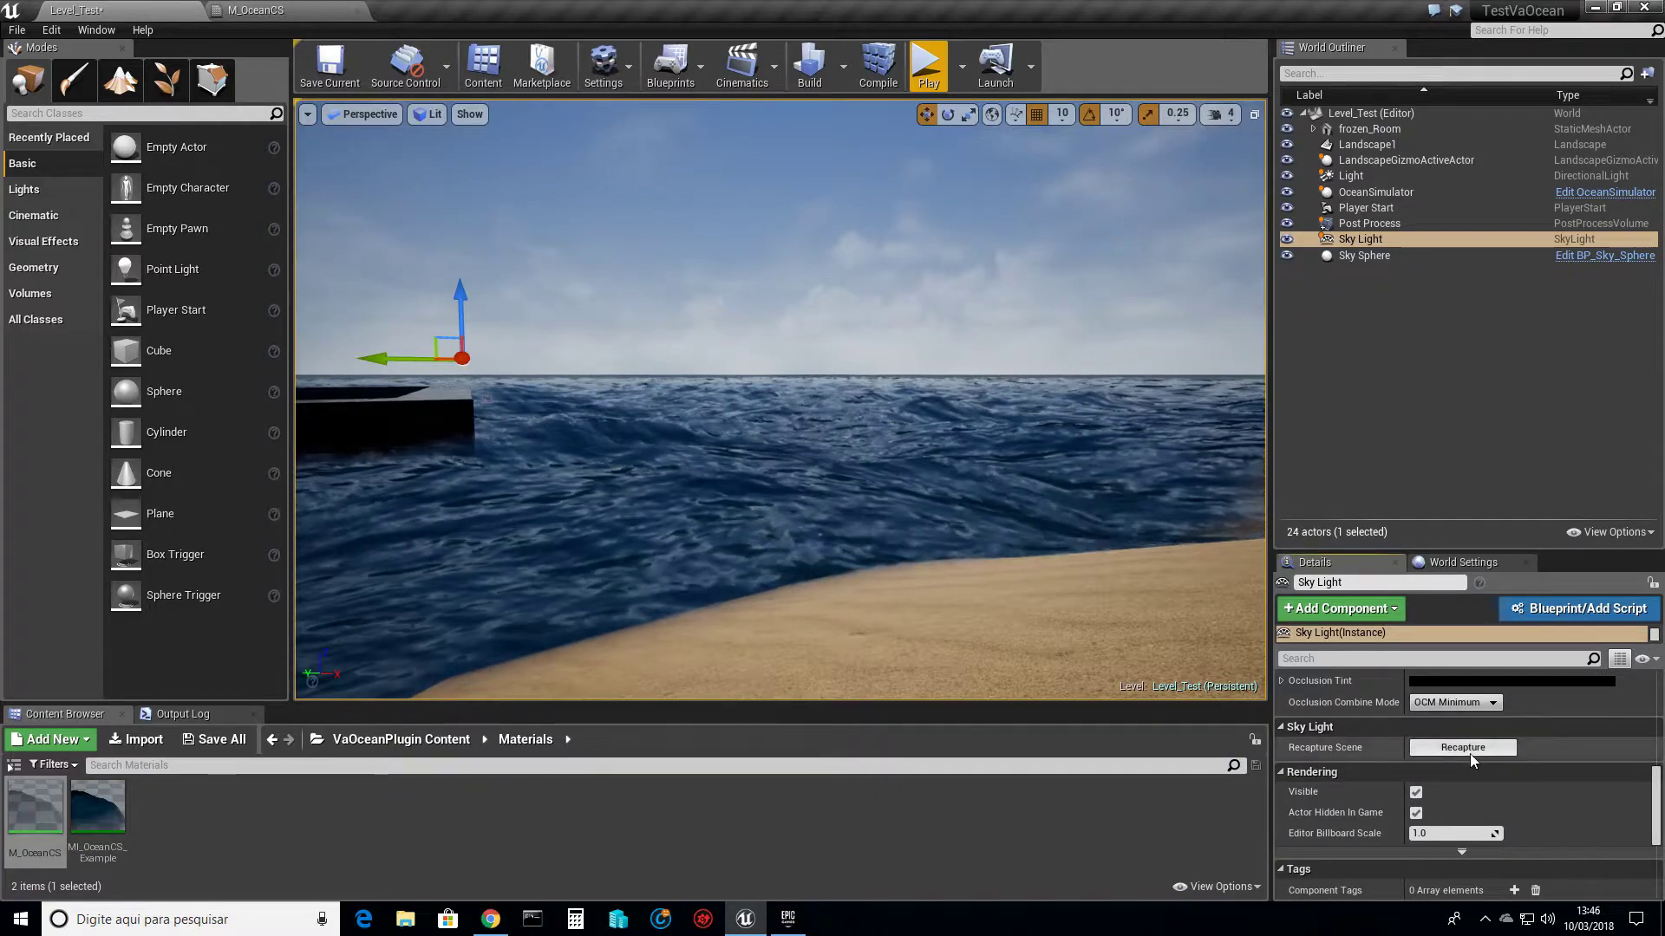
pyautogui.scroll(12, 1470, 753)
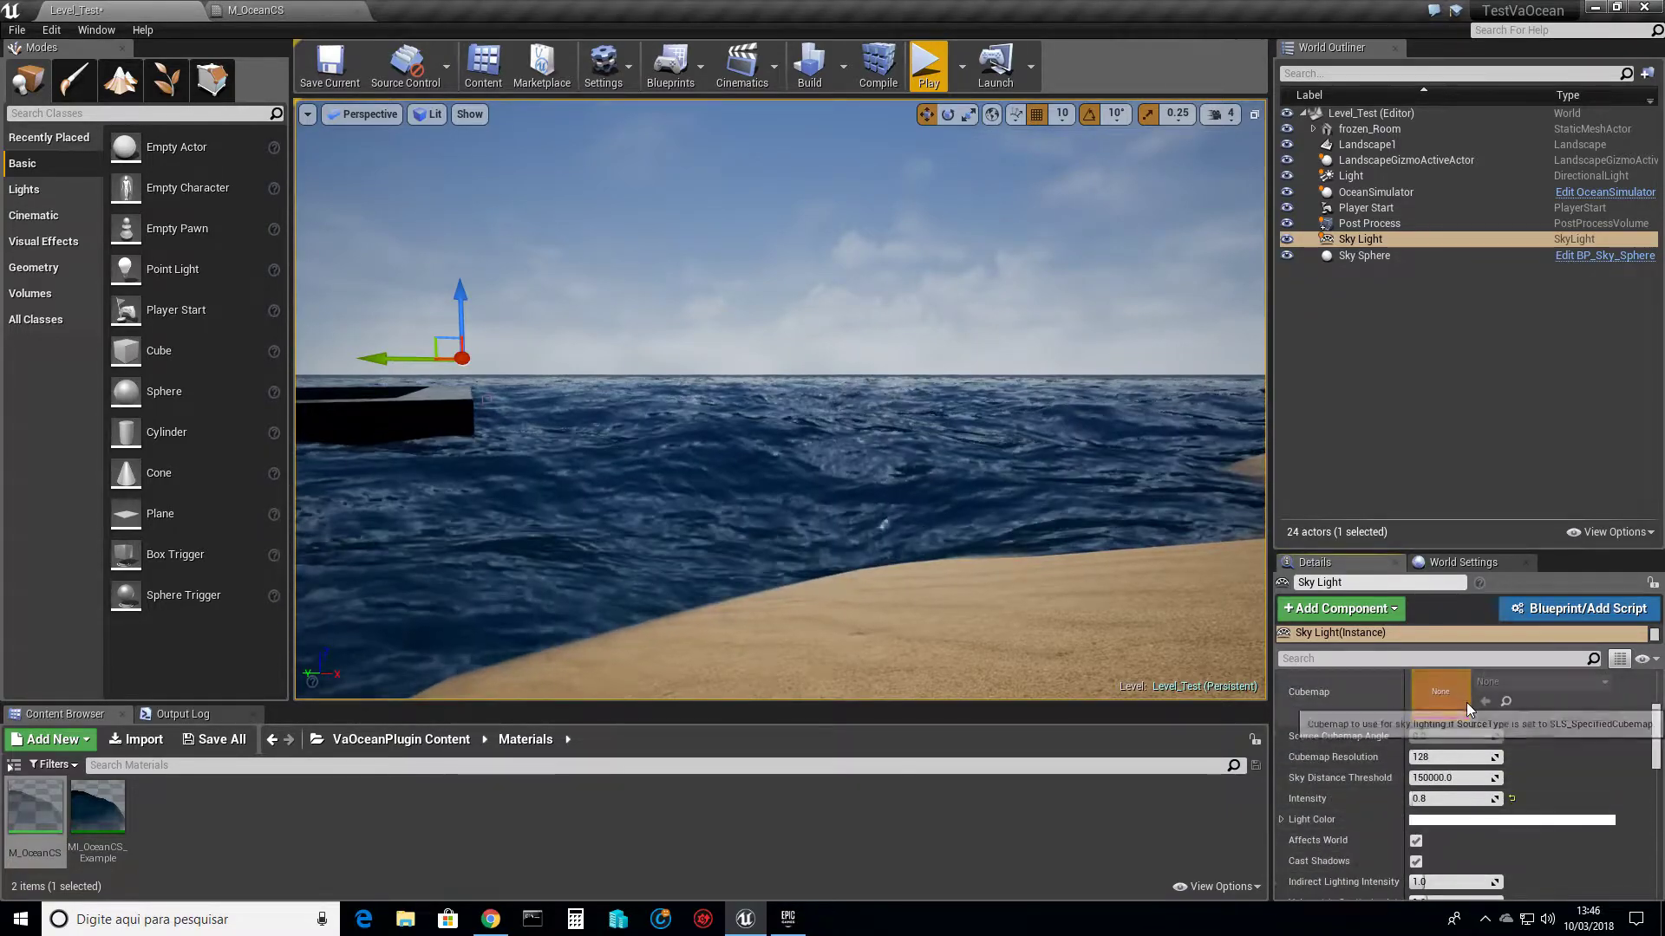
# Examine the OceanSimulator's Spectrum Config parameters and its displacement and gradient textures while observing the waves along the beach.
pyautogui.click(1368, 193)
pyautogui.moveTo(988, 353); pyautogui.dragTo(1115, 410, button='right')
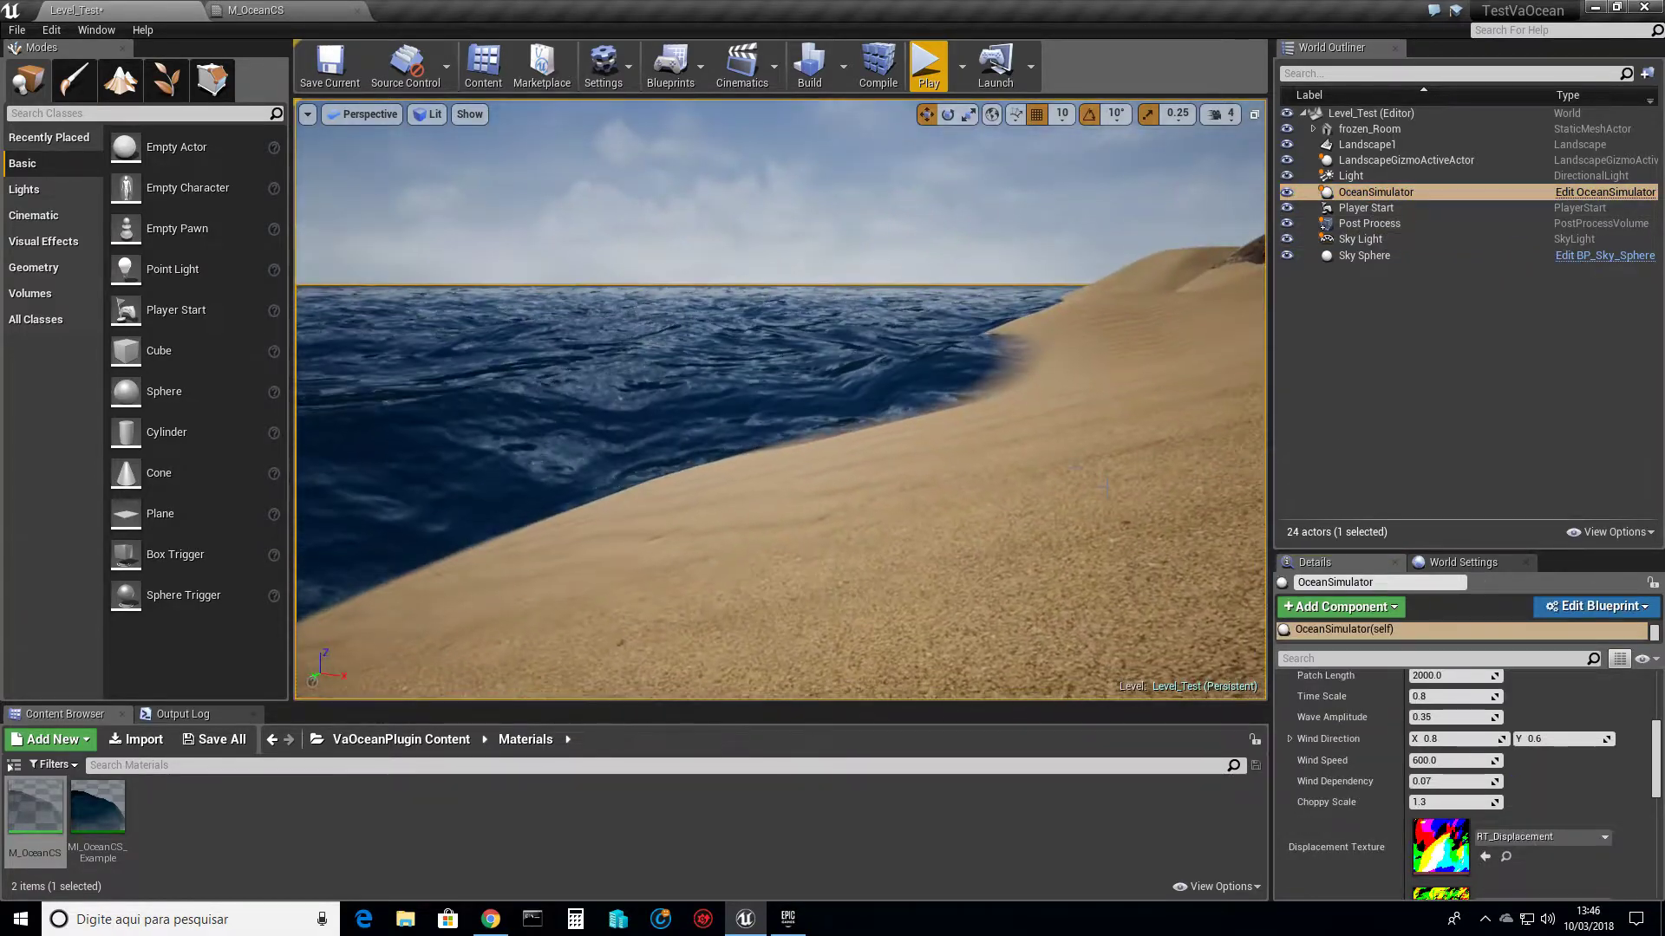
pyautogui.scroll(1, 1537, 706)
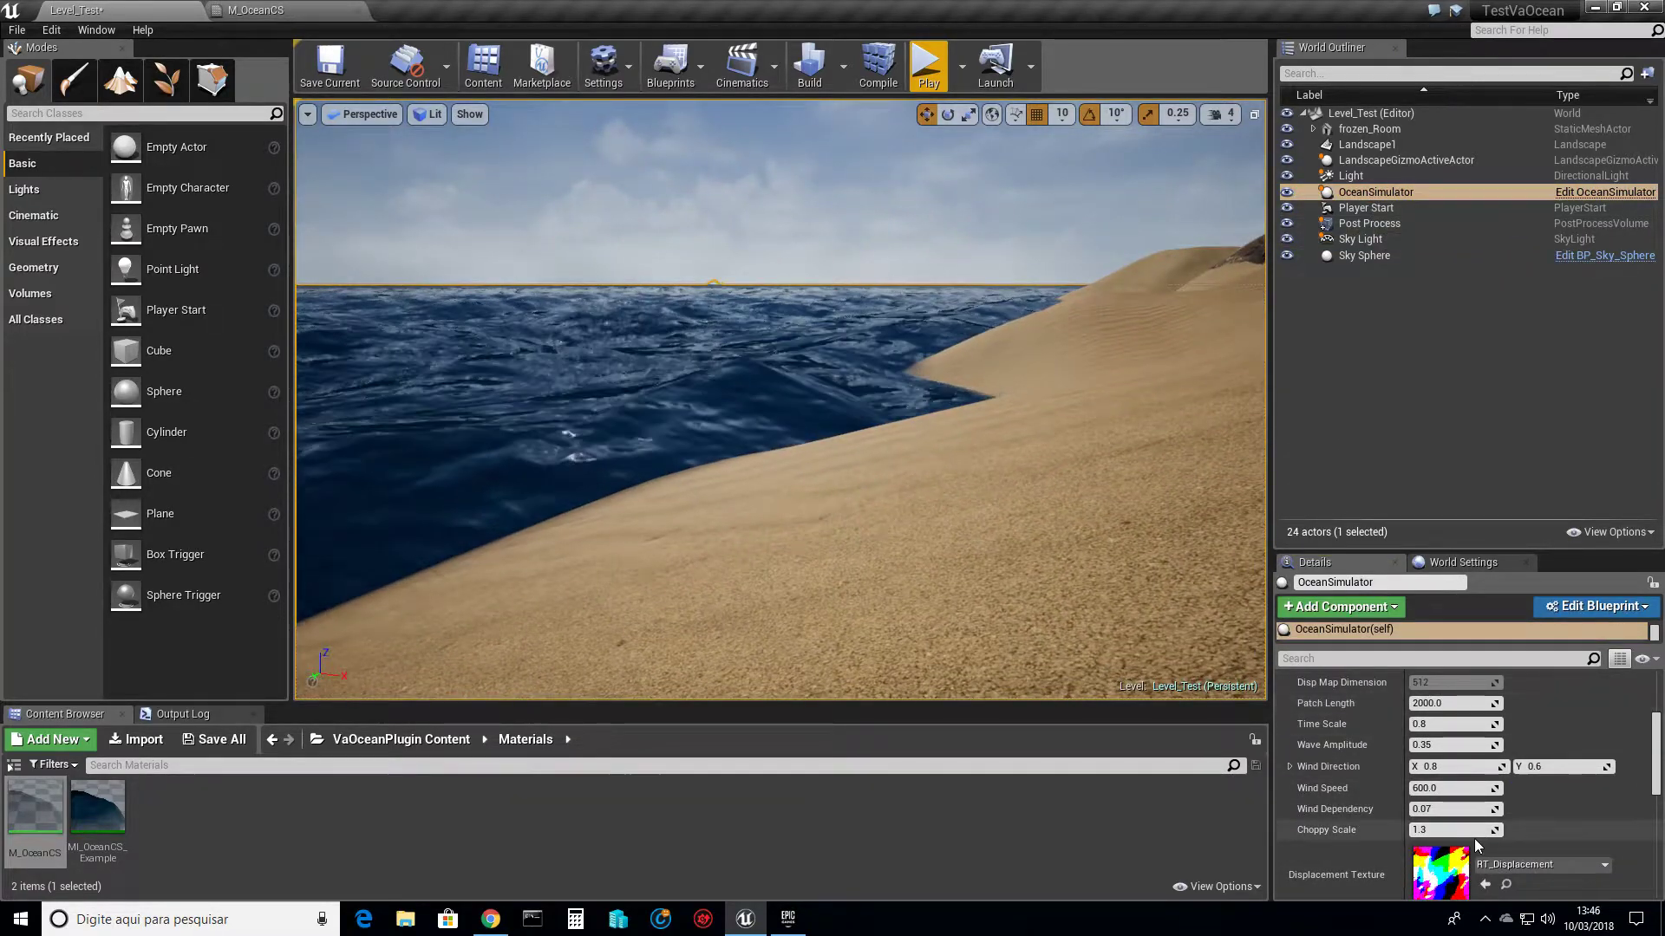
pyautogui.scroll(3, 1471, 704)
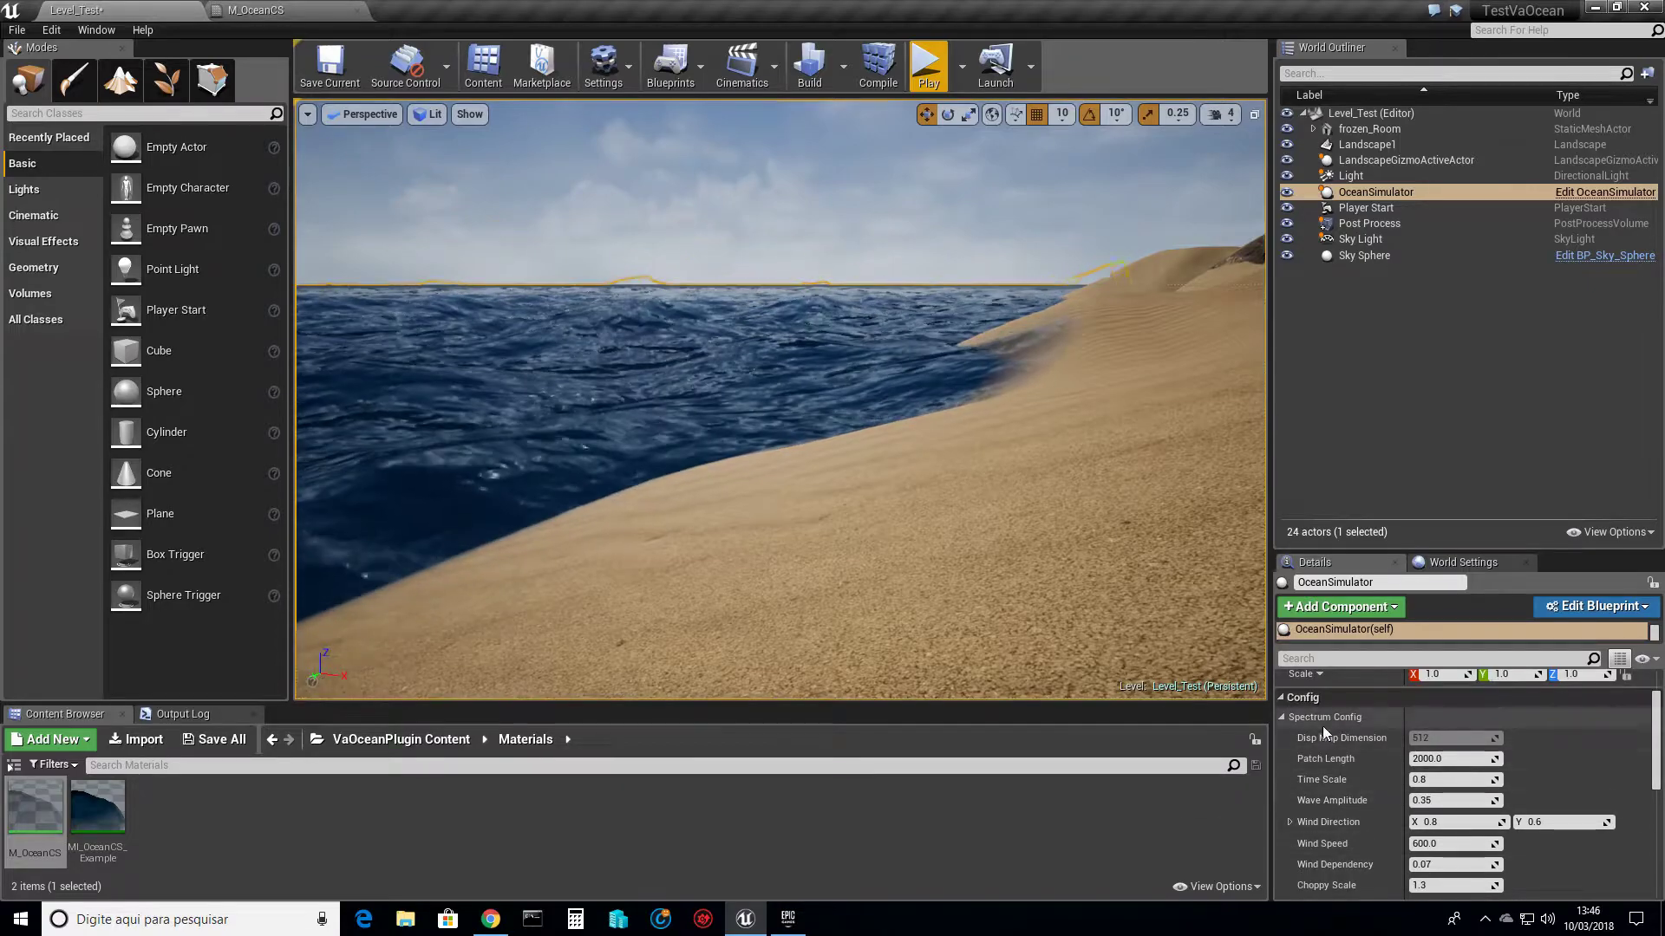
pyautogui.scroll(-3, 1465, 780)
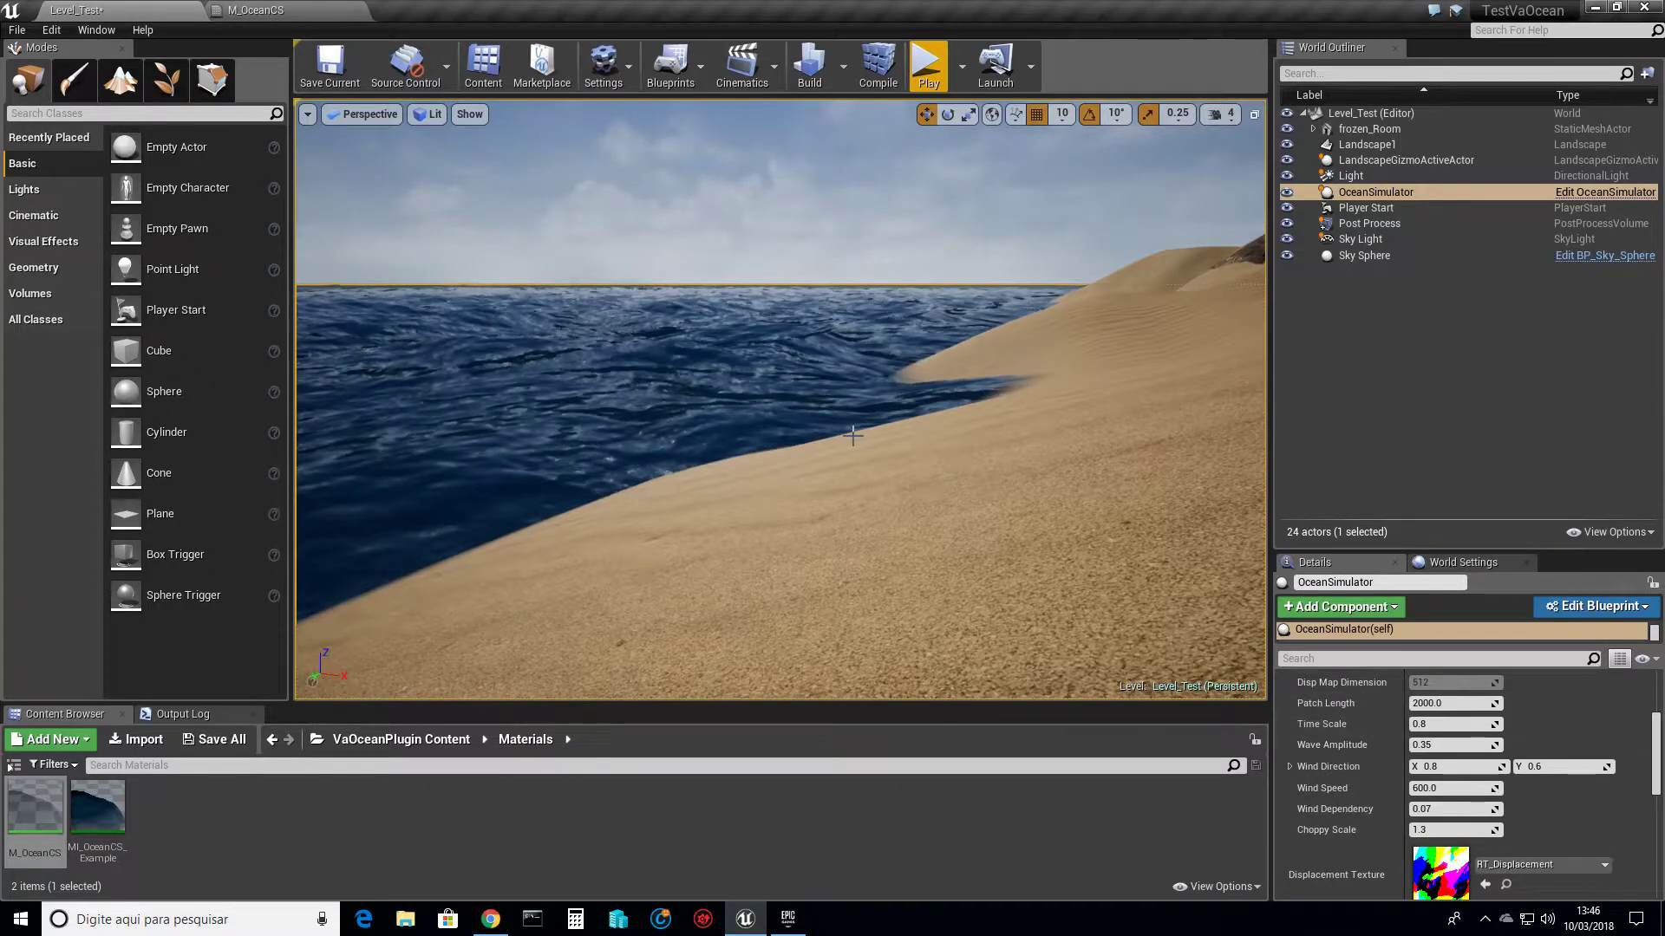
pyautogui.moveTo(851, 434); pyautogui.dragTo(784, 442, button='right')
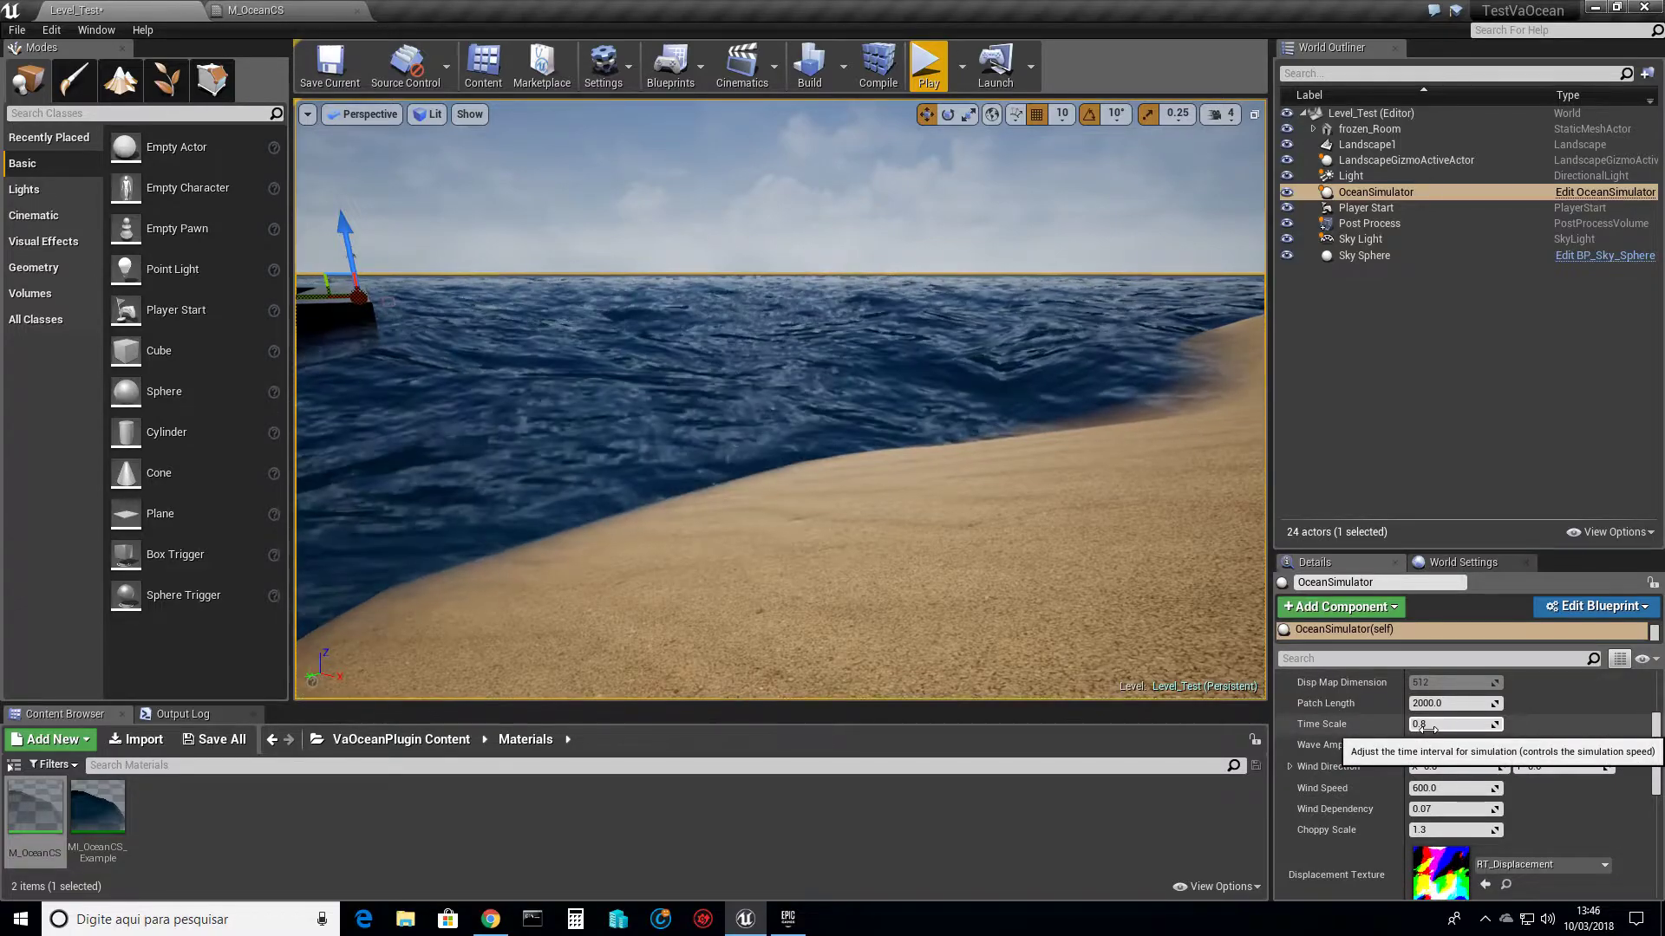
pyautogui.moveTo(934, 405)
pyautogui.mouseDown(button='right')
pyautogui.moveTo(935, 494)
pyautogui.moveTo(941, 382)
pyautogui.mouseUp(button='right')
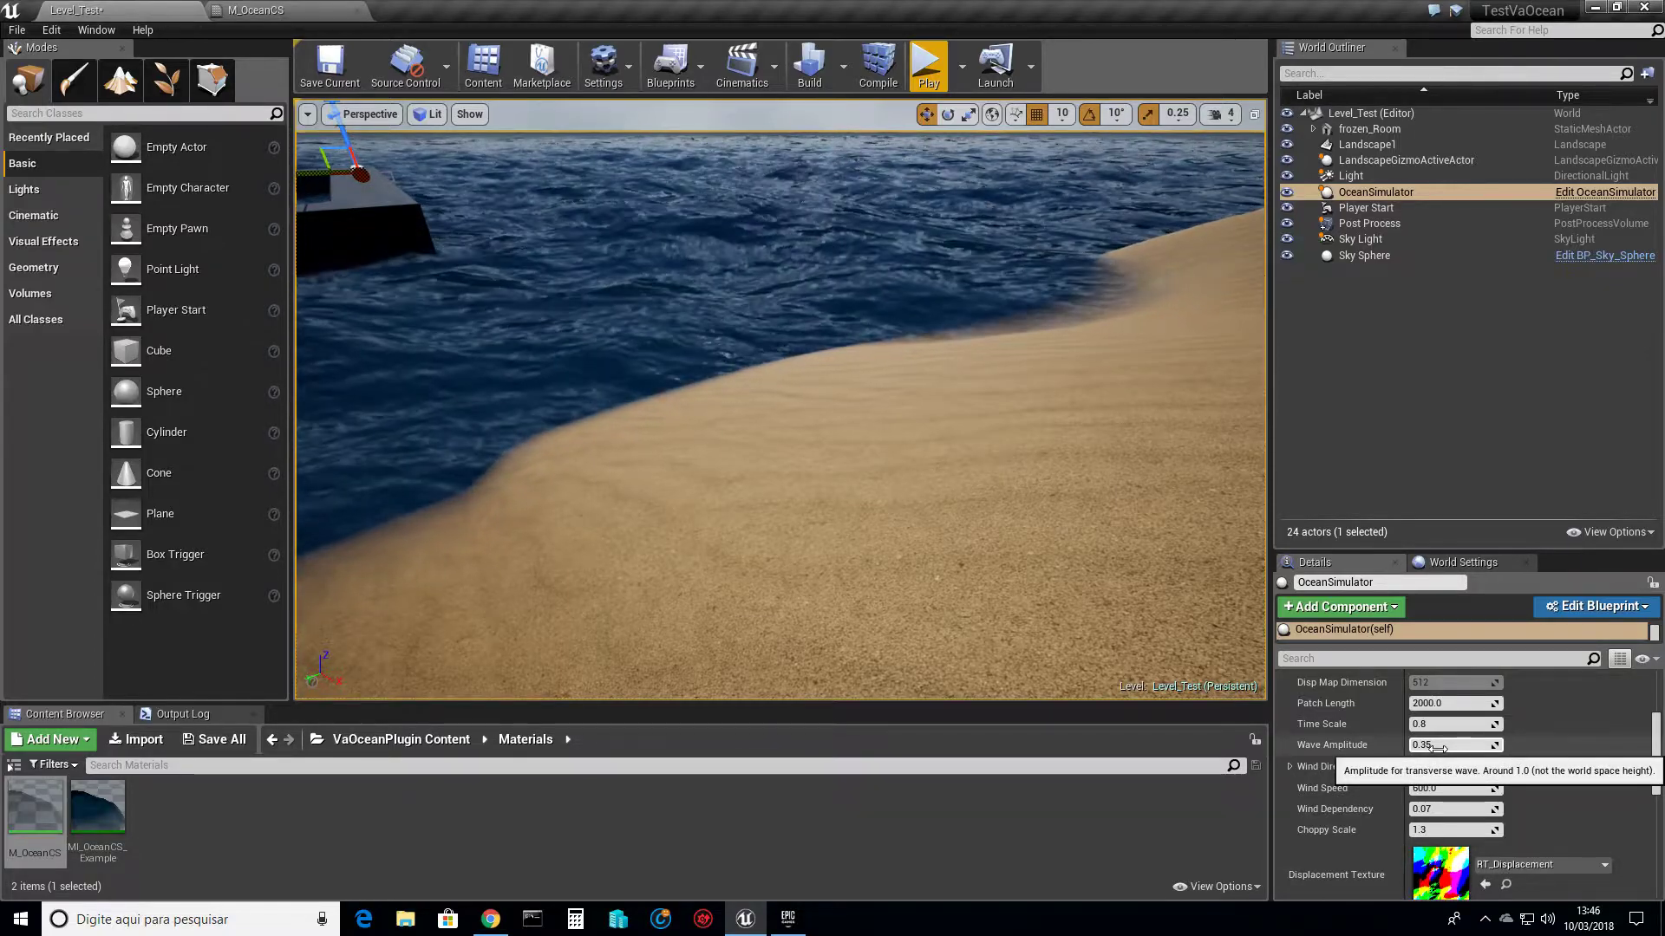
pyautogui.moveTo(962, 468); pyautogui.dragTo(962, 464, button='right')
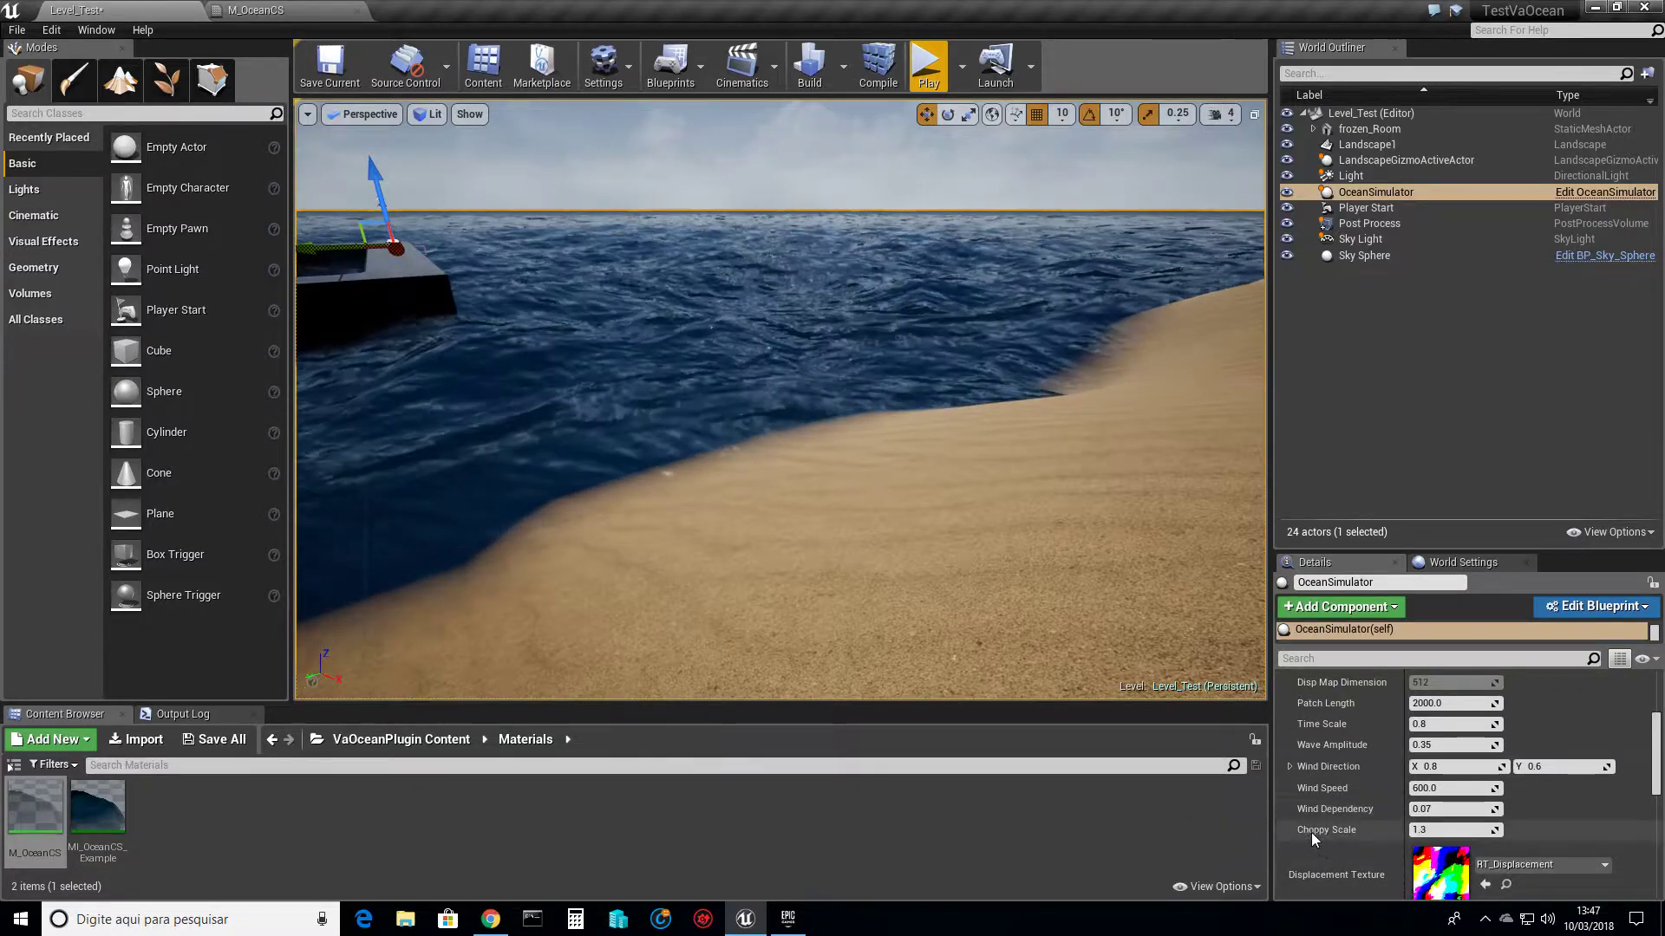
pyautogui.moveTo(875, 536); pyautogui.dragTo(744, 544, button='right')
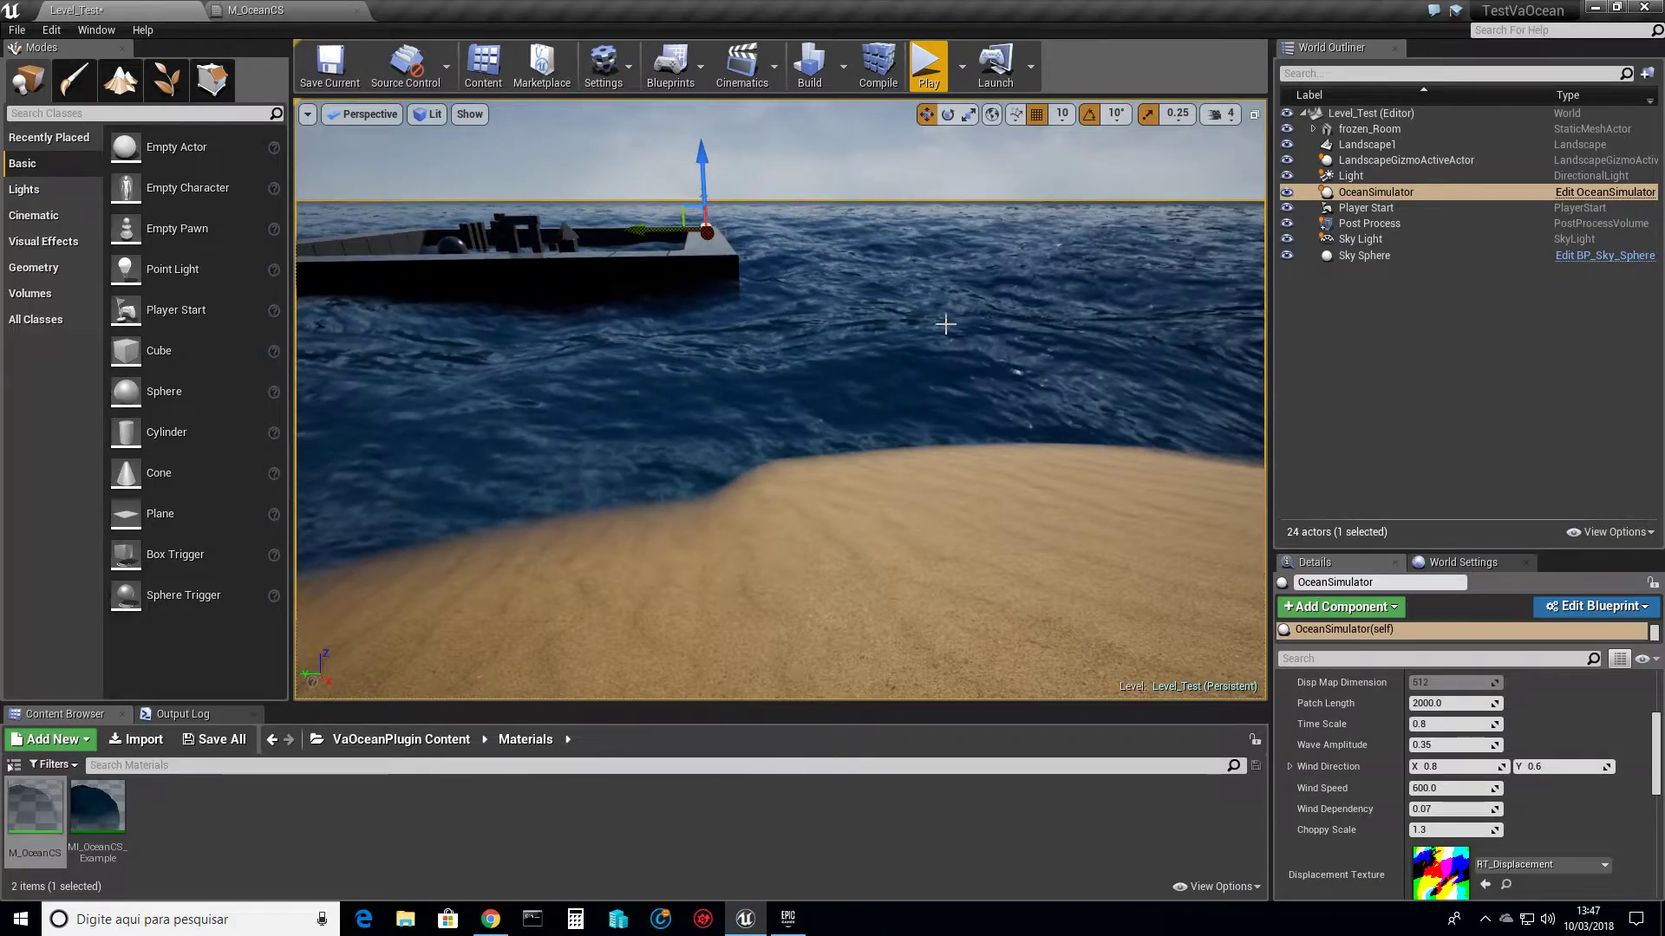
pyautogui.scroll(-3, 1504, 763)
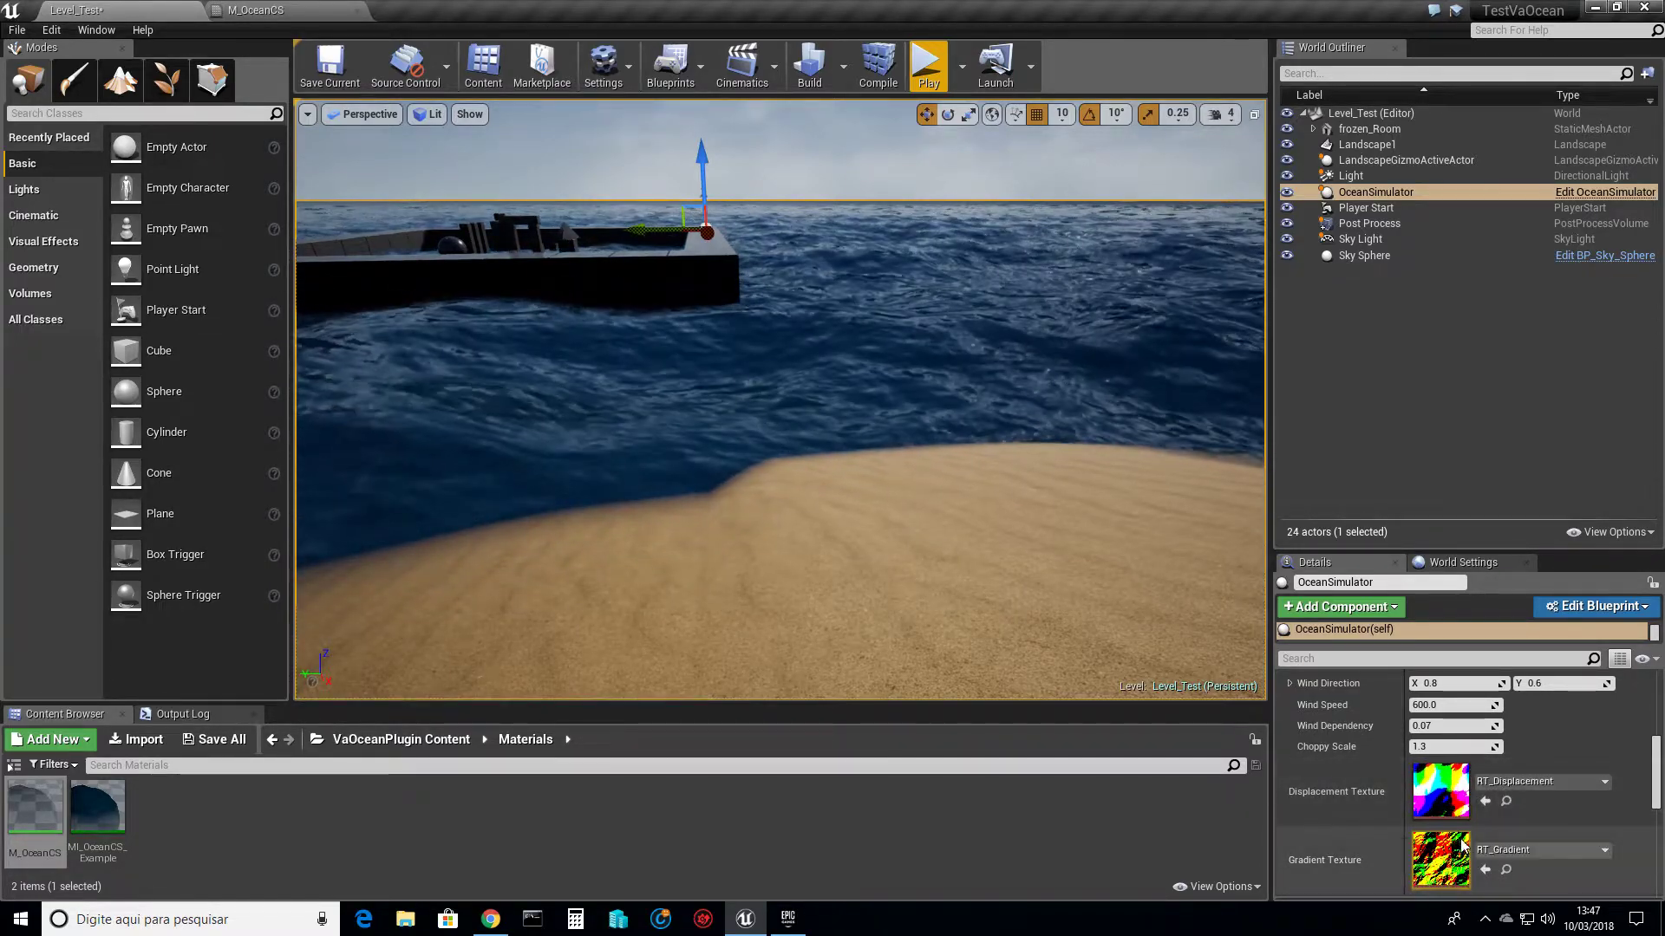
pyautogui.scroll(-1, 1474, 811)
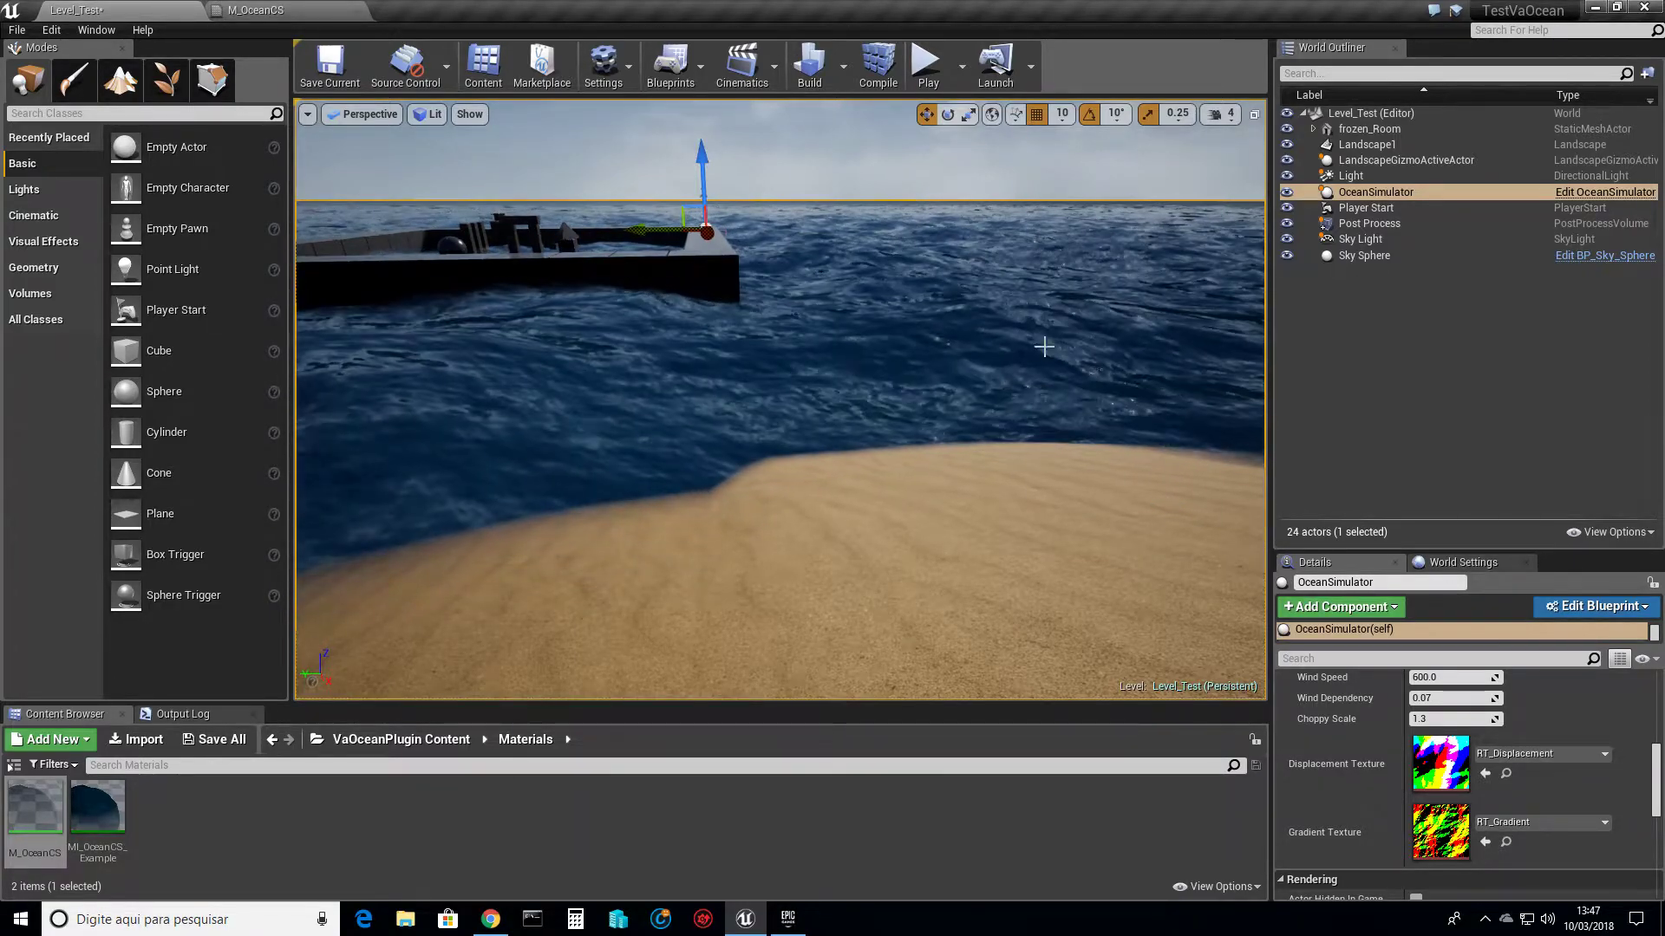
# Look through the viewport's display options and turn off Realtime rendering.
pyautogui.click(364, 113)
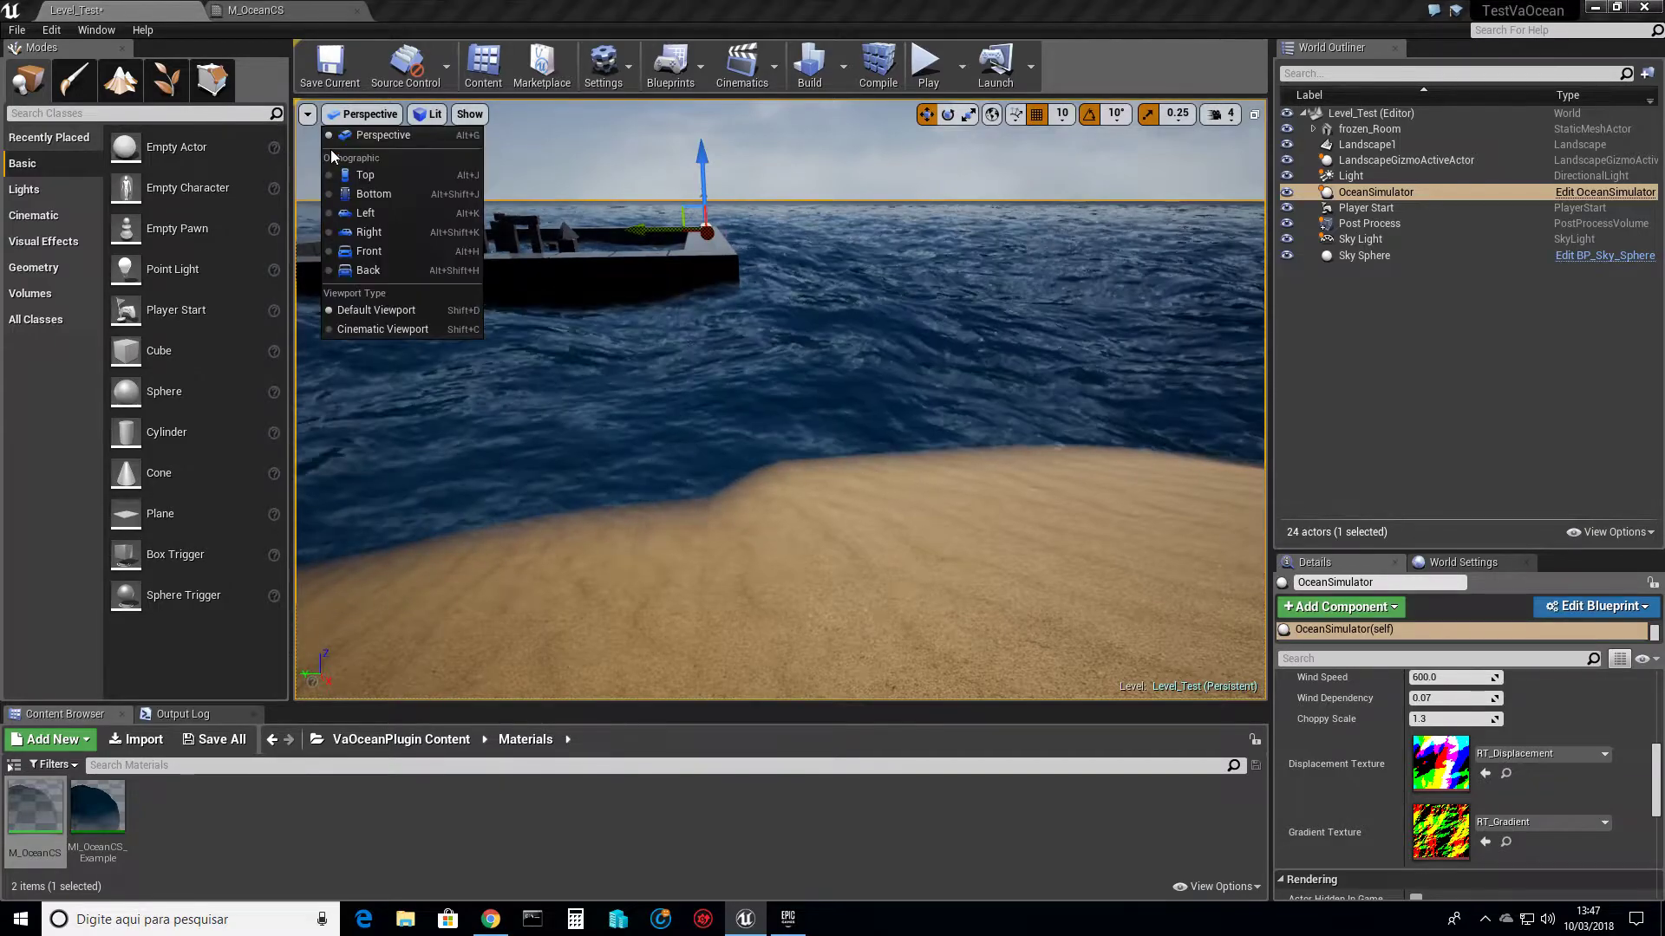
pyautogui.click(307, 114)
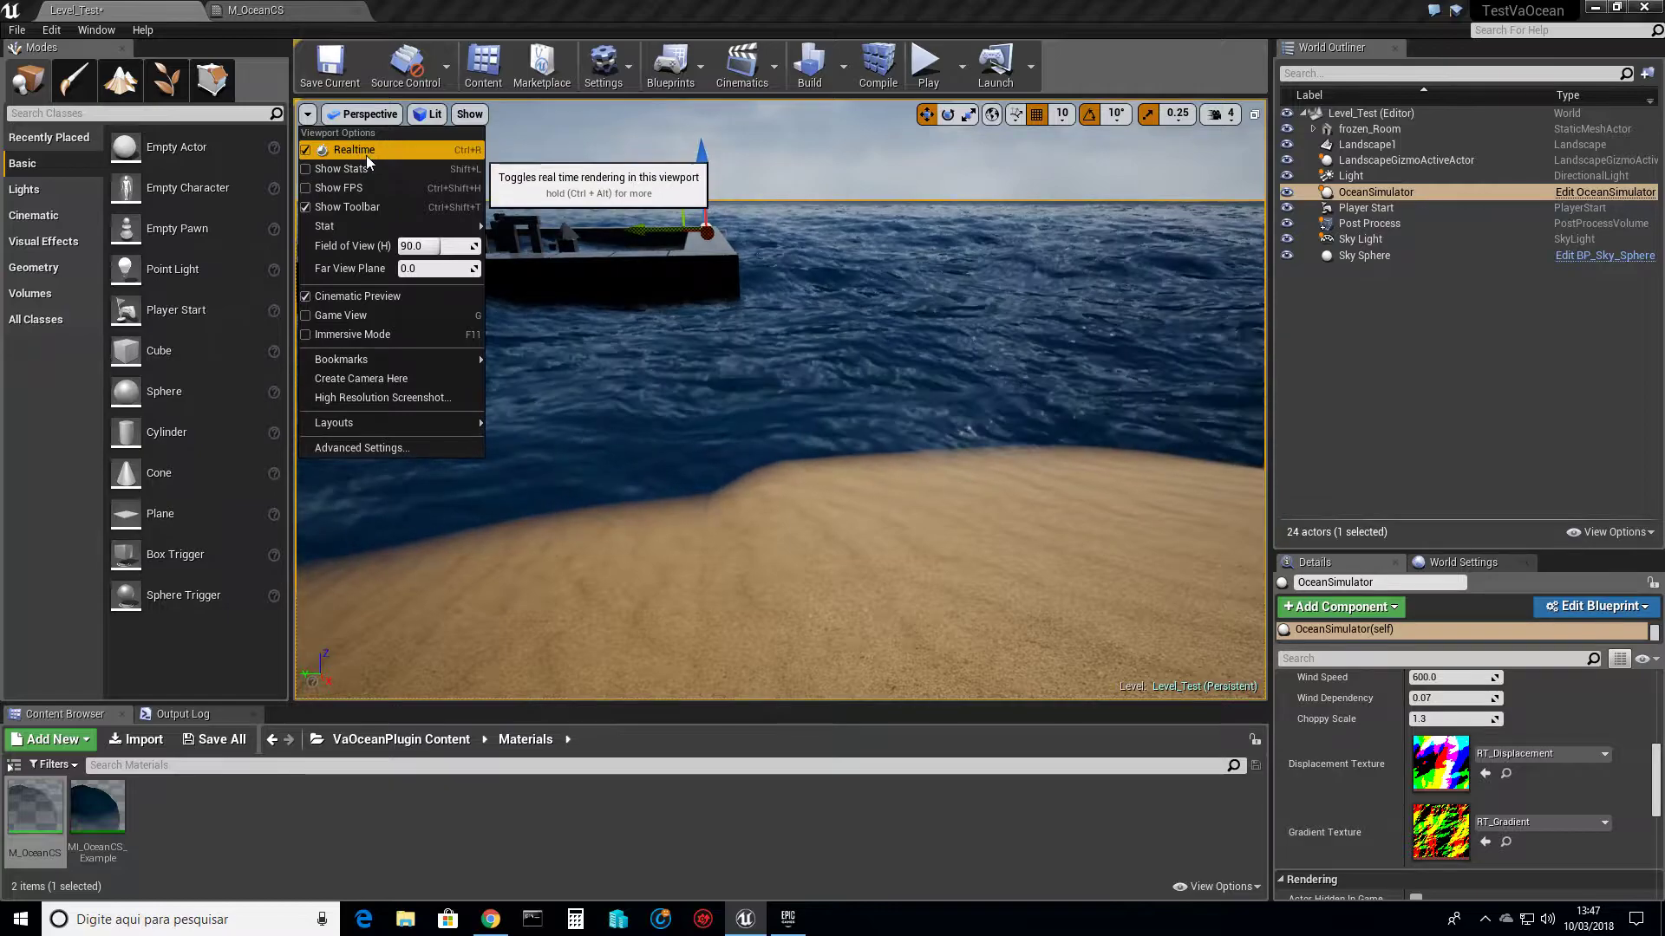
pyautogui.click(364, 114)
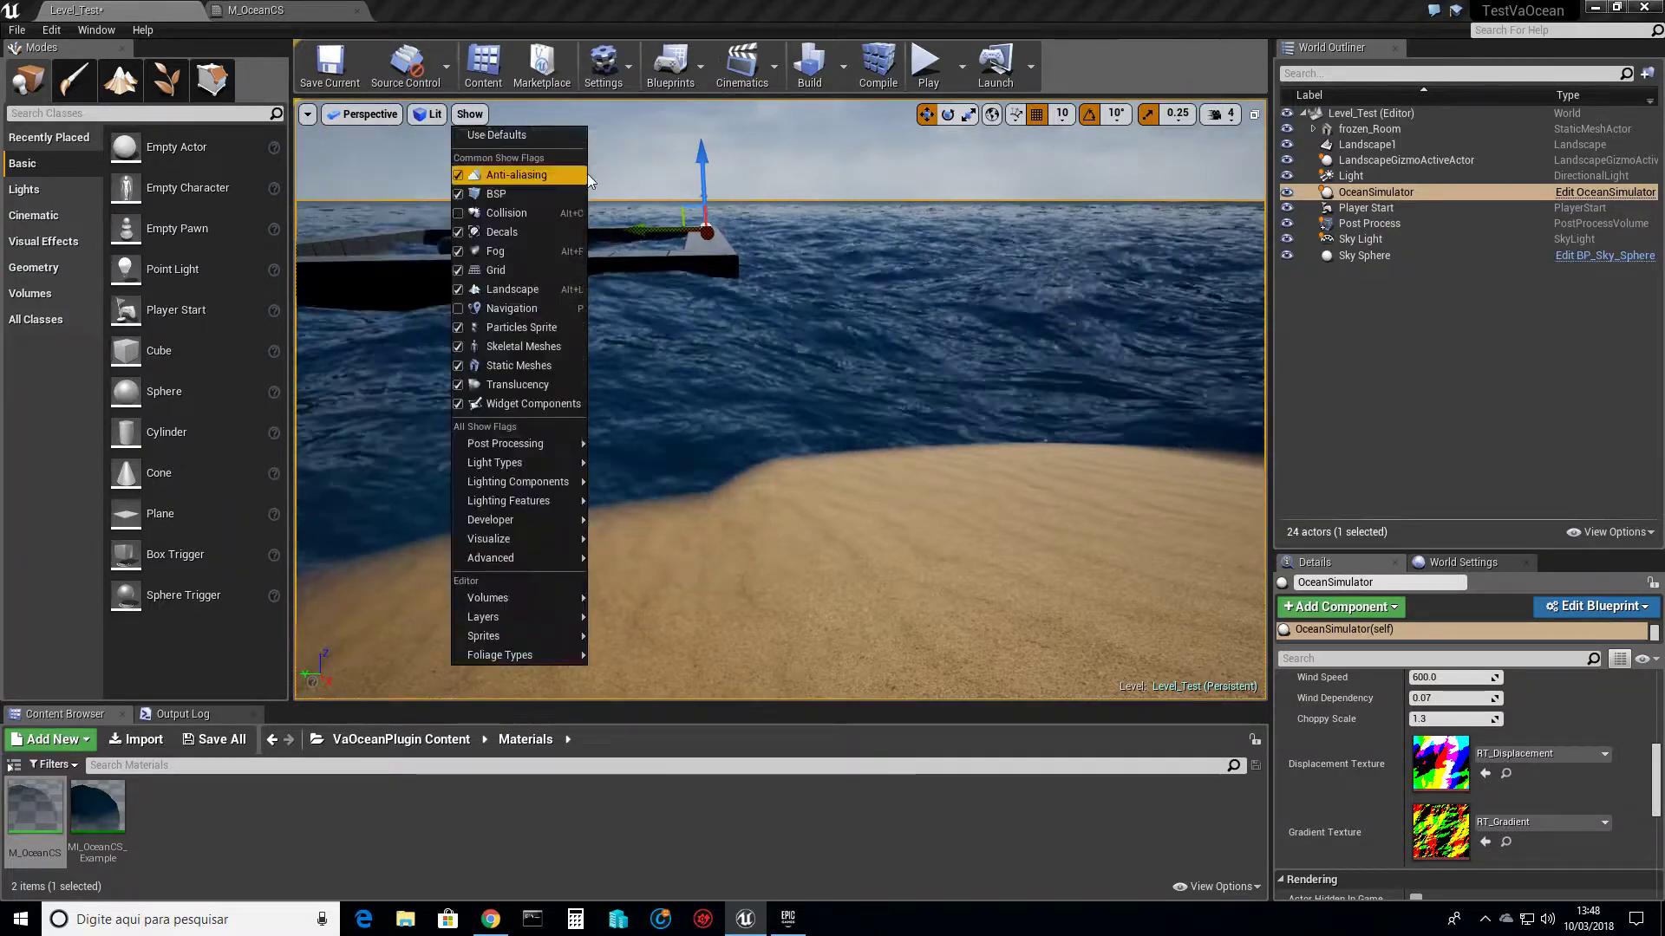
pyautogui.moveTo(308, 117)
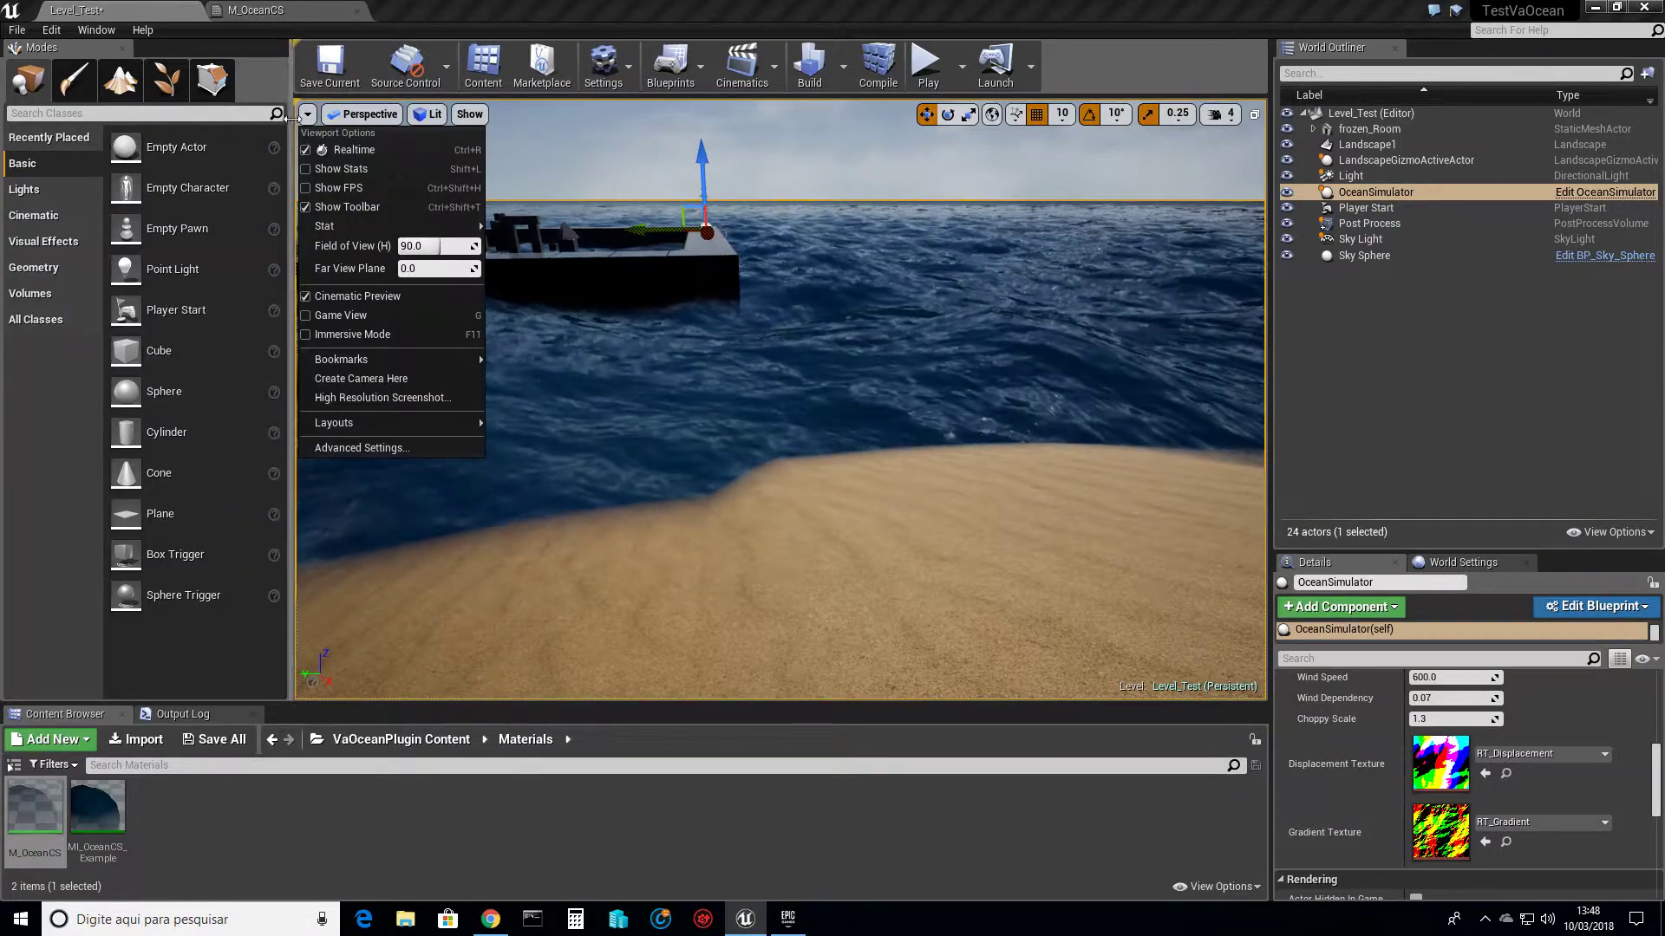
pyautogui.click(308, 115)
pyautogui.click(308, 115)
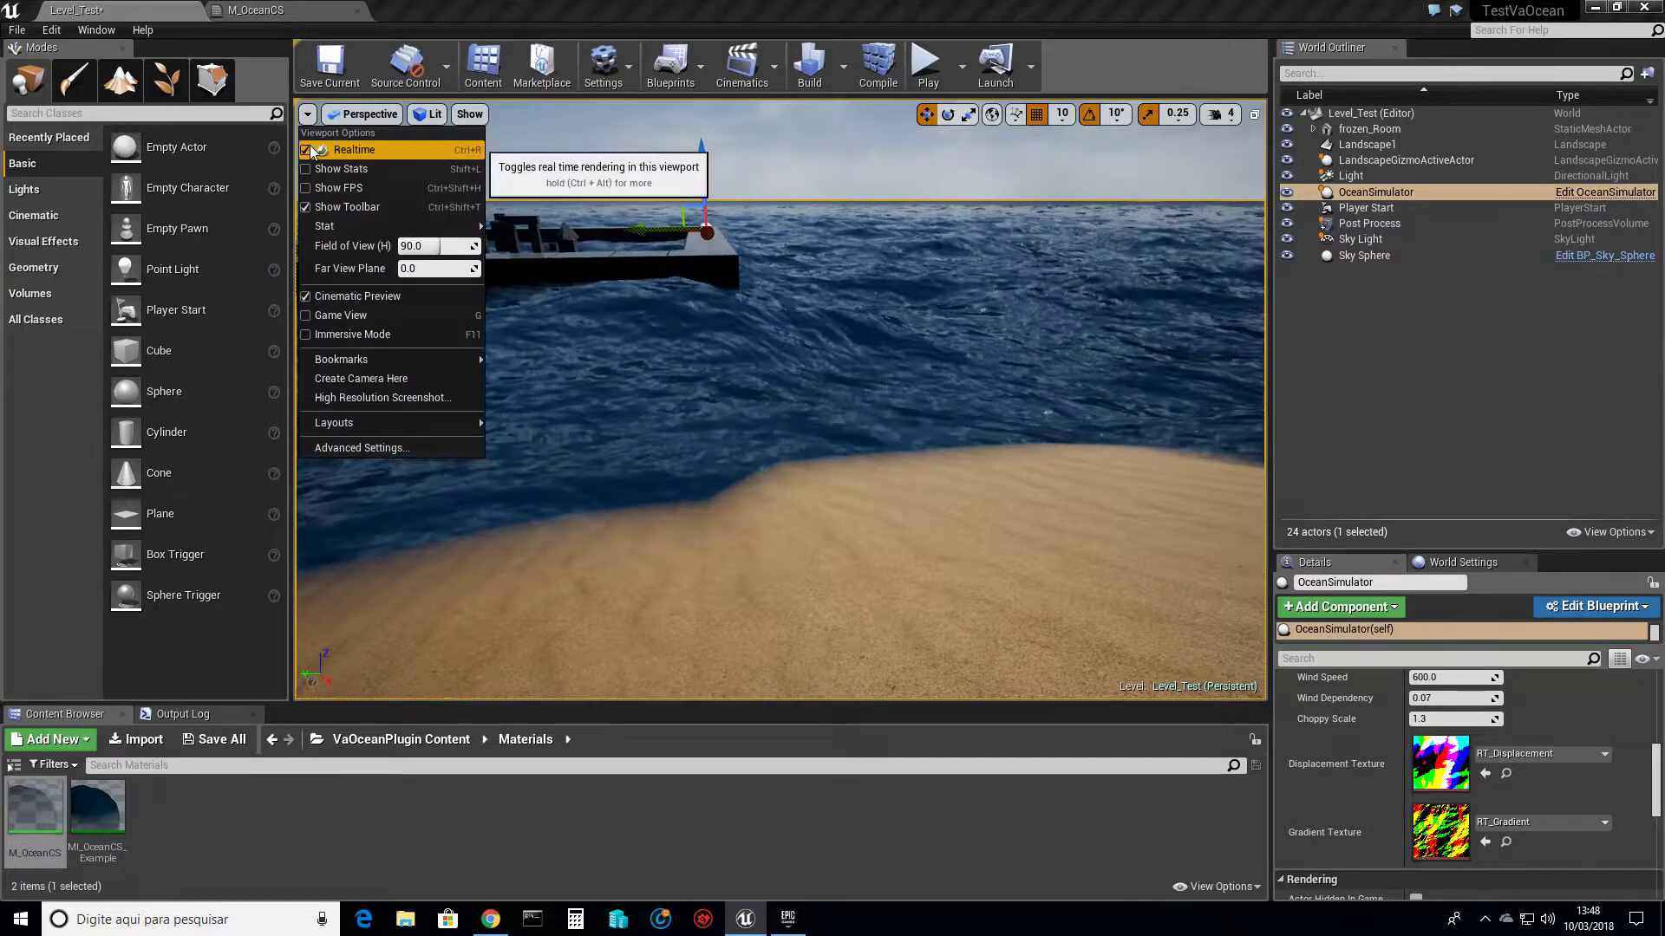
pyautogui.moveTo(355, 111)
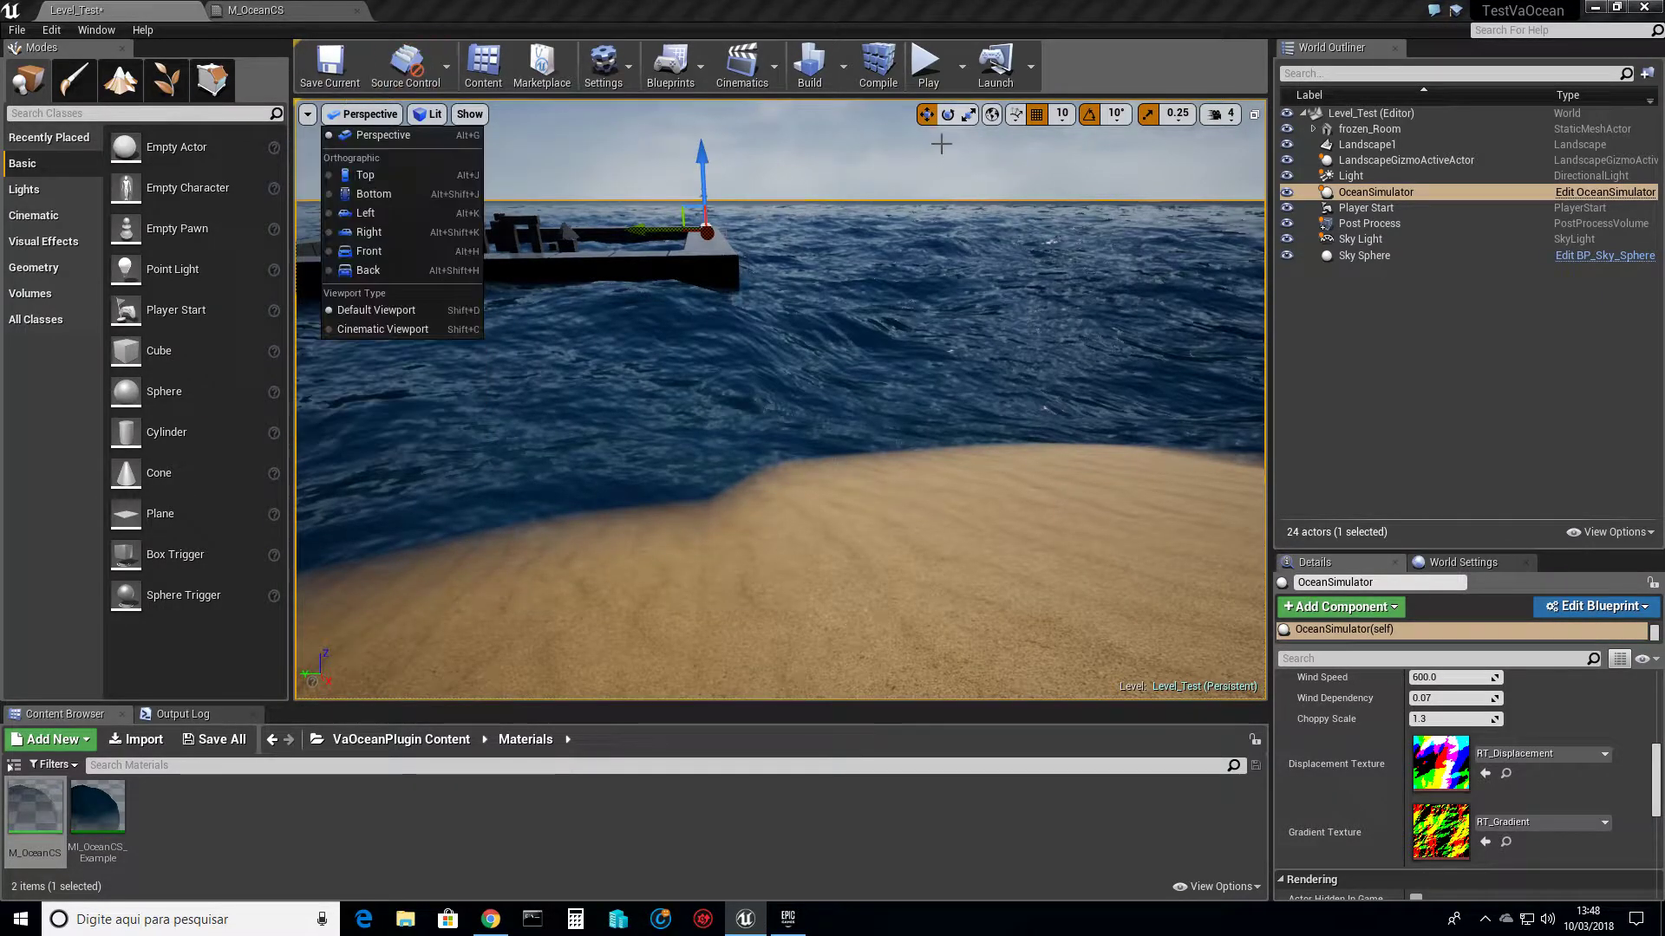
# Open the Level Blueprint of Level_Test.
pyautogui.click(962, 66)
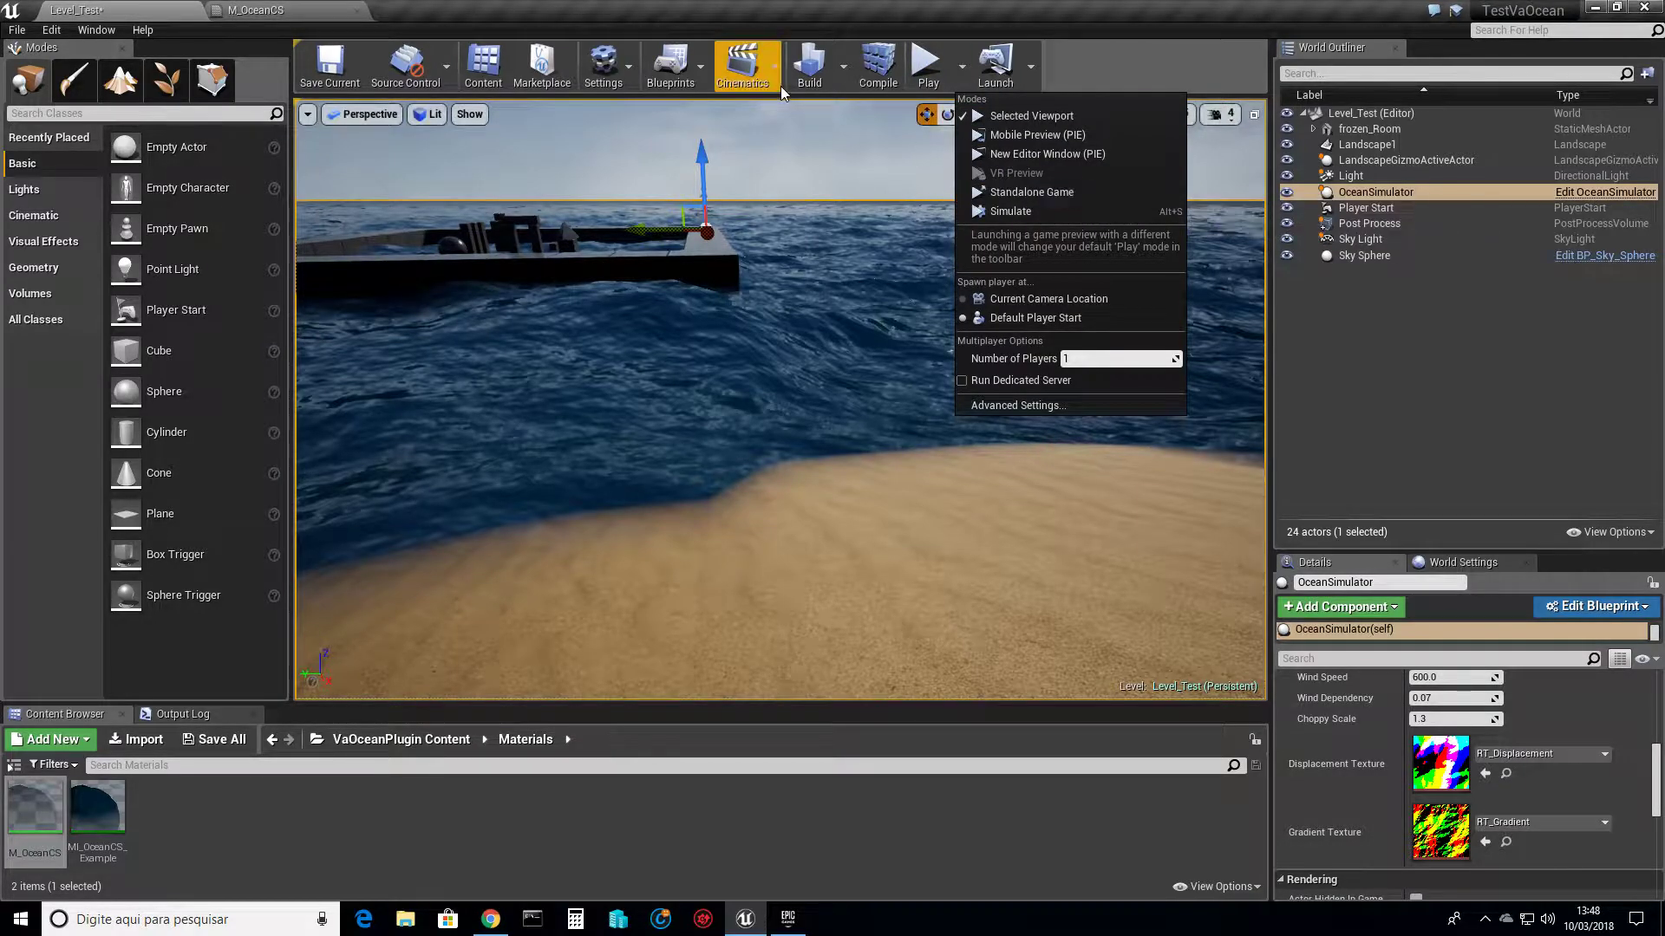
pyautogui.click(701, 64)
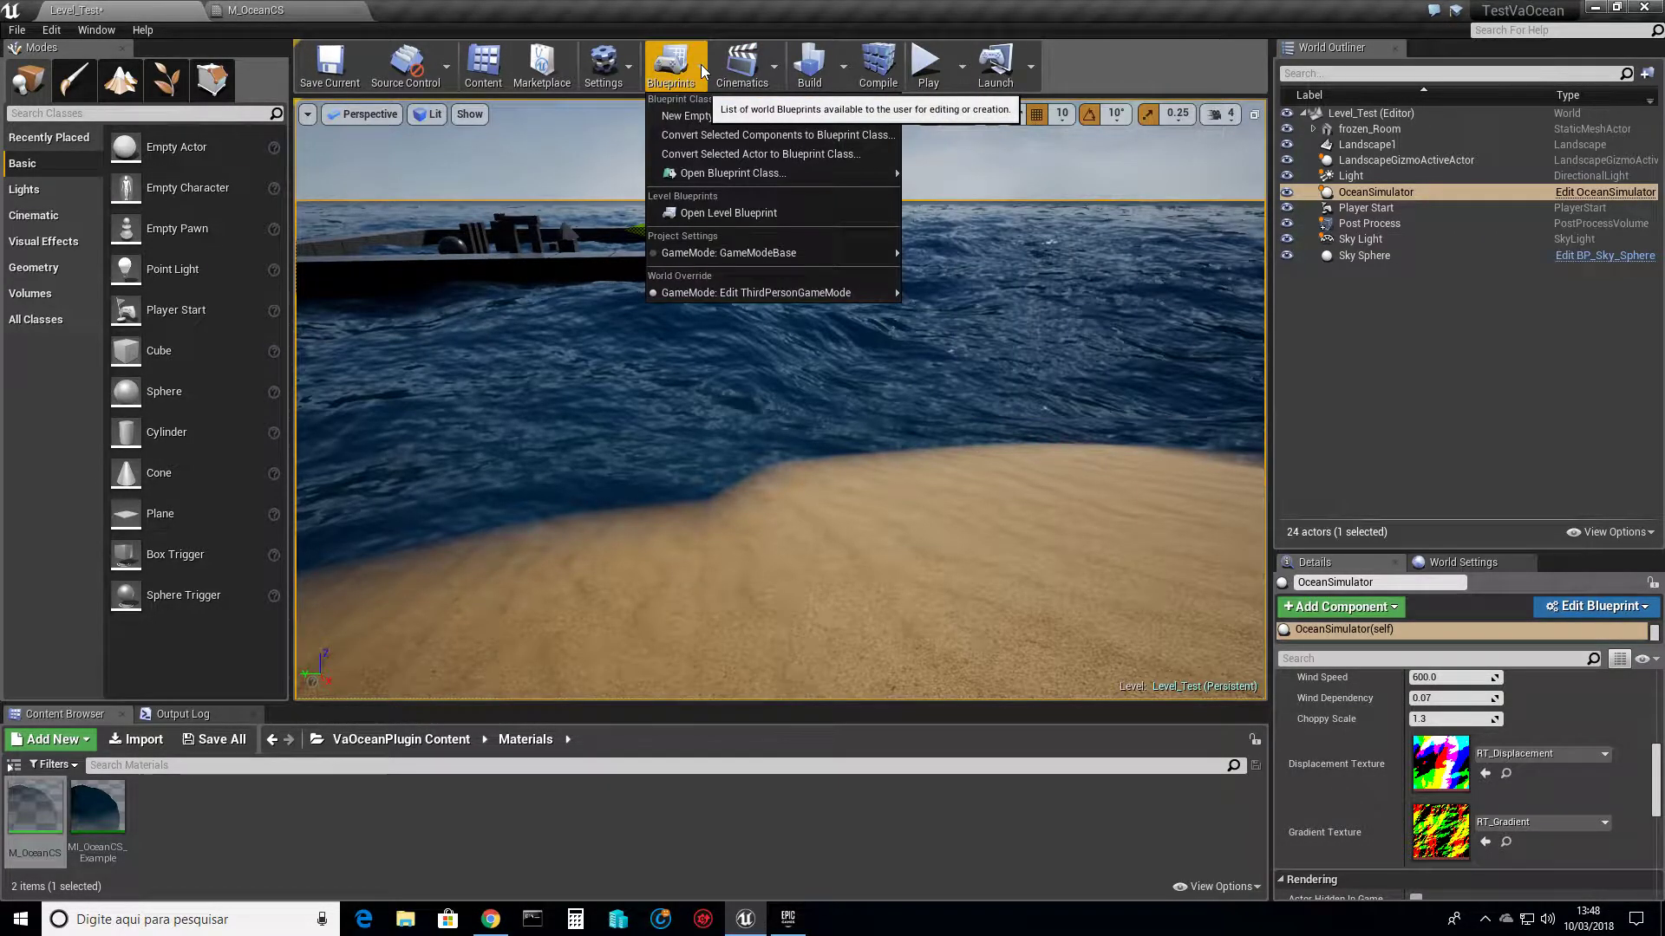
pyautogui.click(725, 212)
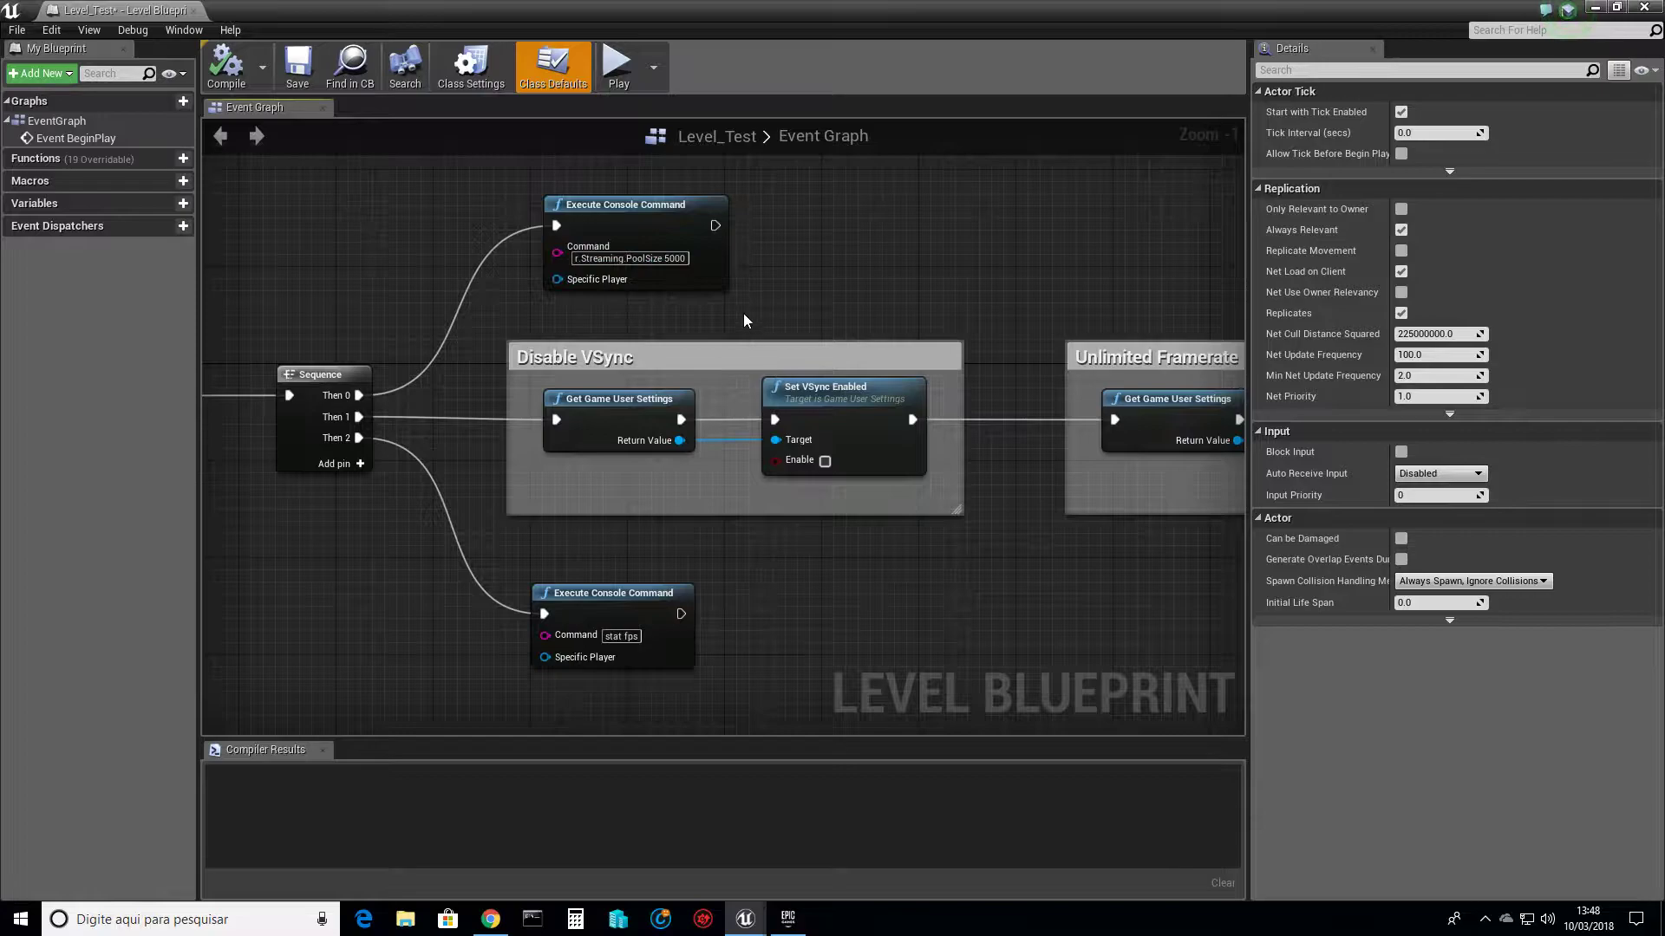
# Examine the Level Blueprint's console command, VSync, frame rate limit, scalability, fullscreen and Full HD resolution nodes, and close the blueprint.
pyautogui.moveTo(684, 357); pyautogui.dragTo(476, 343, button='right')
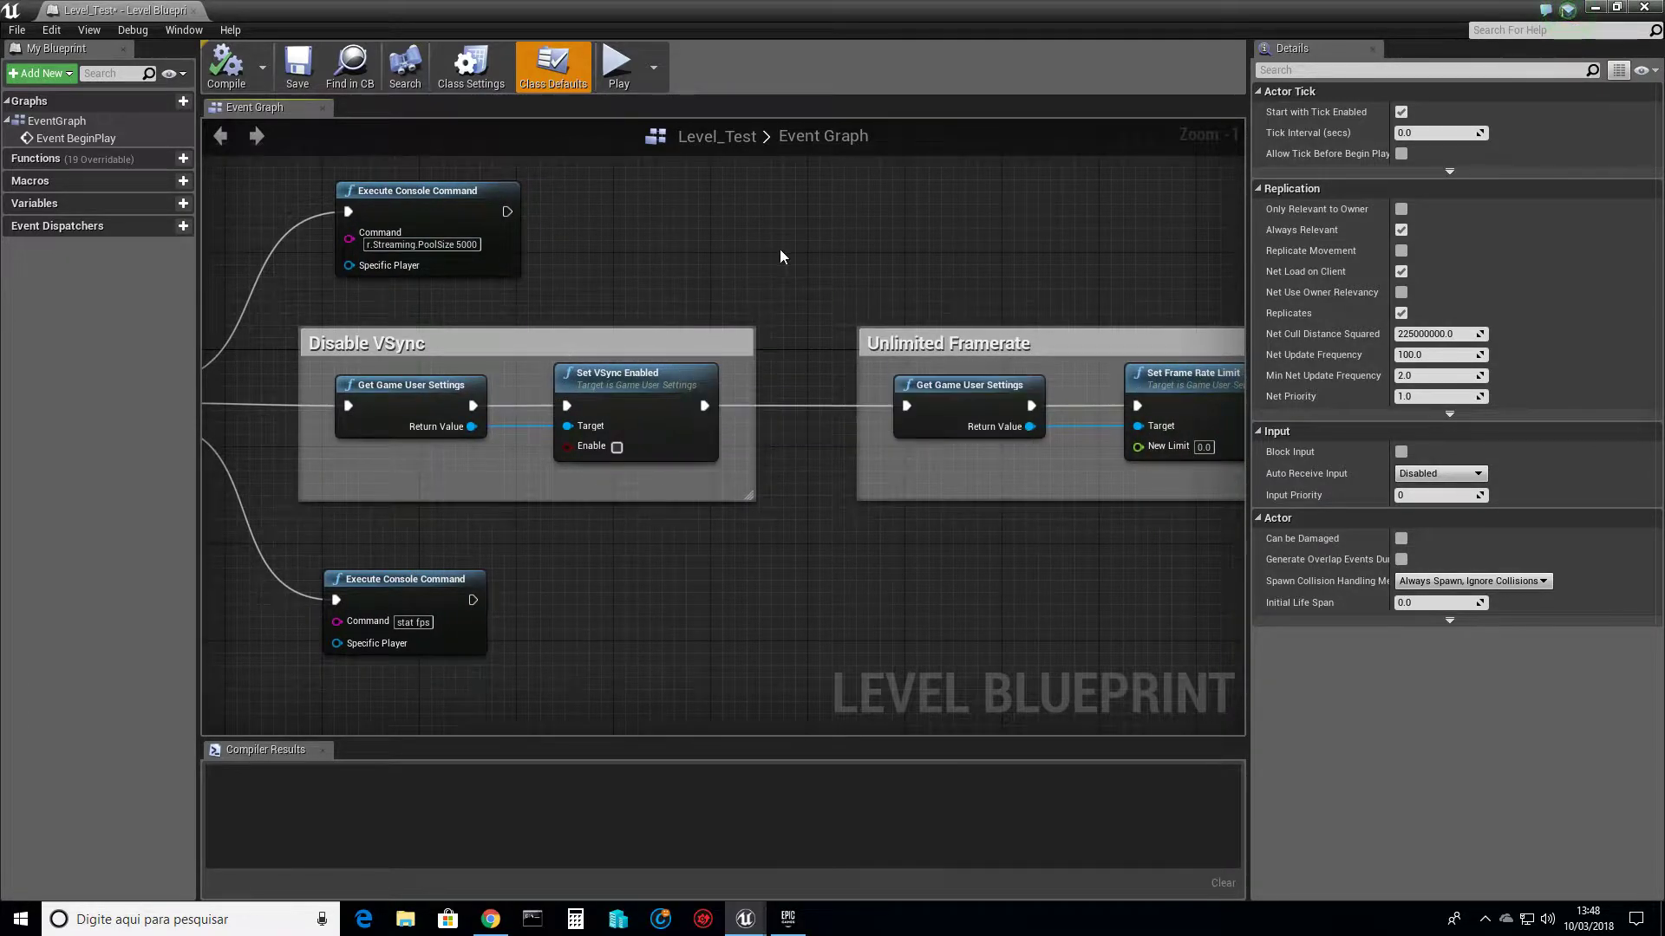
pyautogui.moveTo(1035, 428); pyautogui.dragTo(709, 449, button='right')
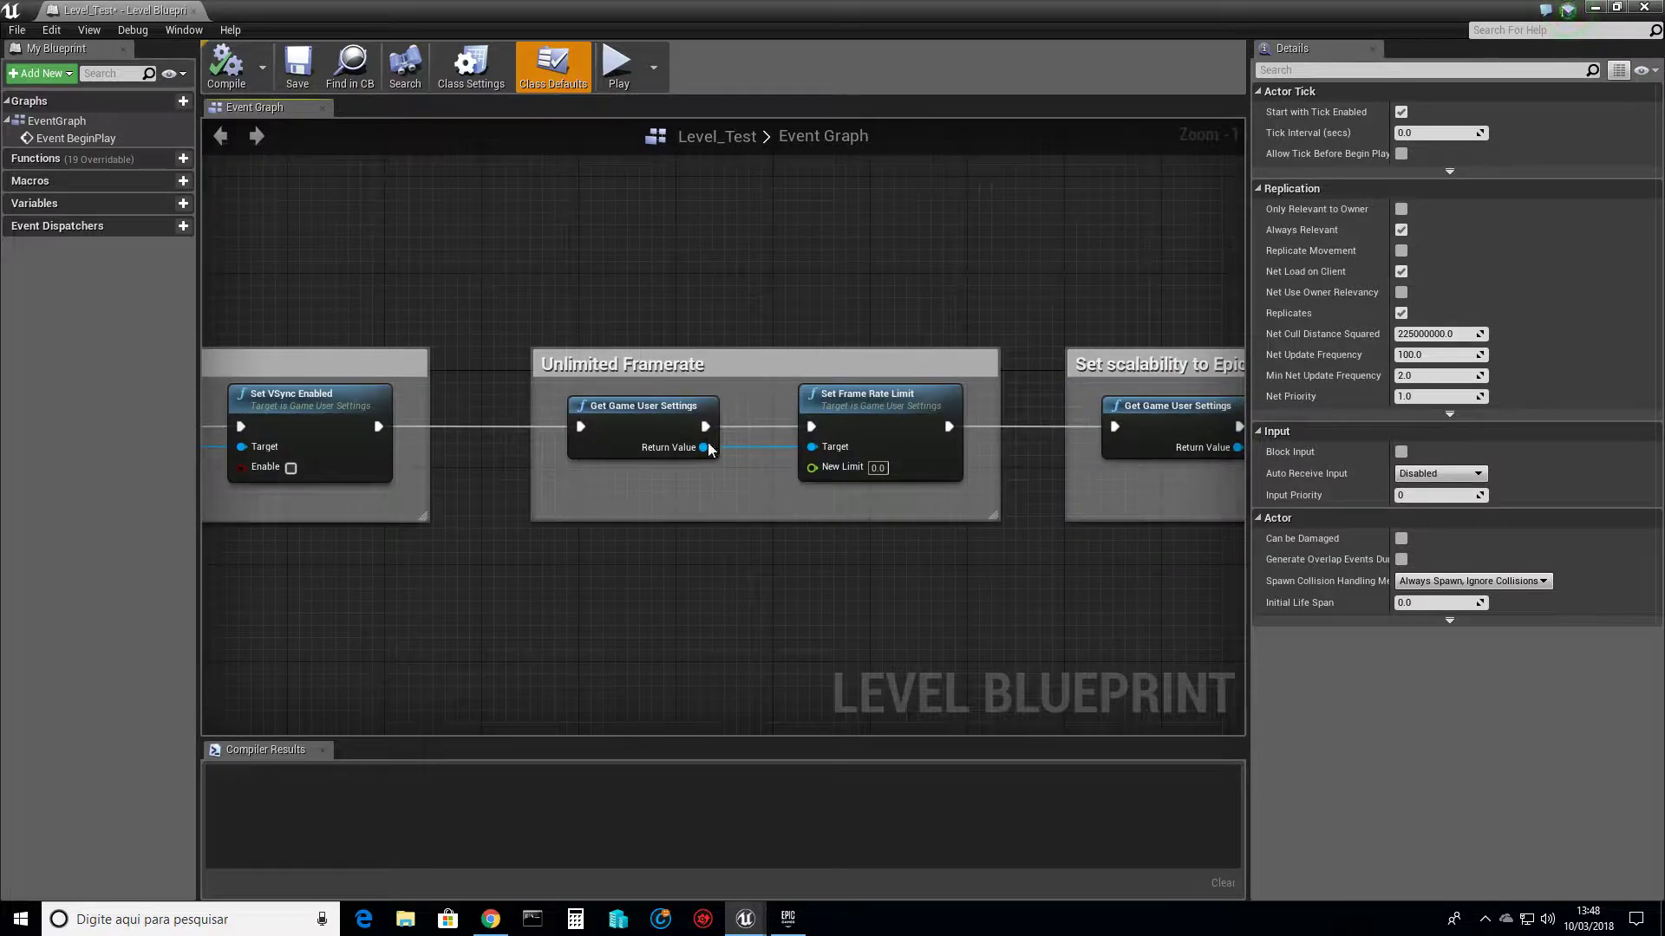
pyautogui.click(906, 451)
pyautogui.moveTo(918, 297); pyautogui.dragTo(333, 261, button='right')
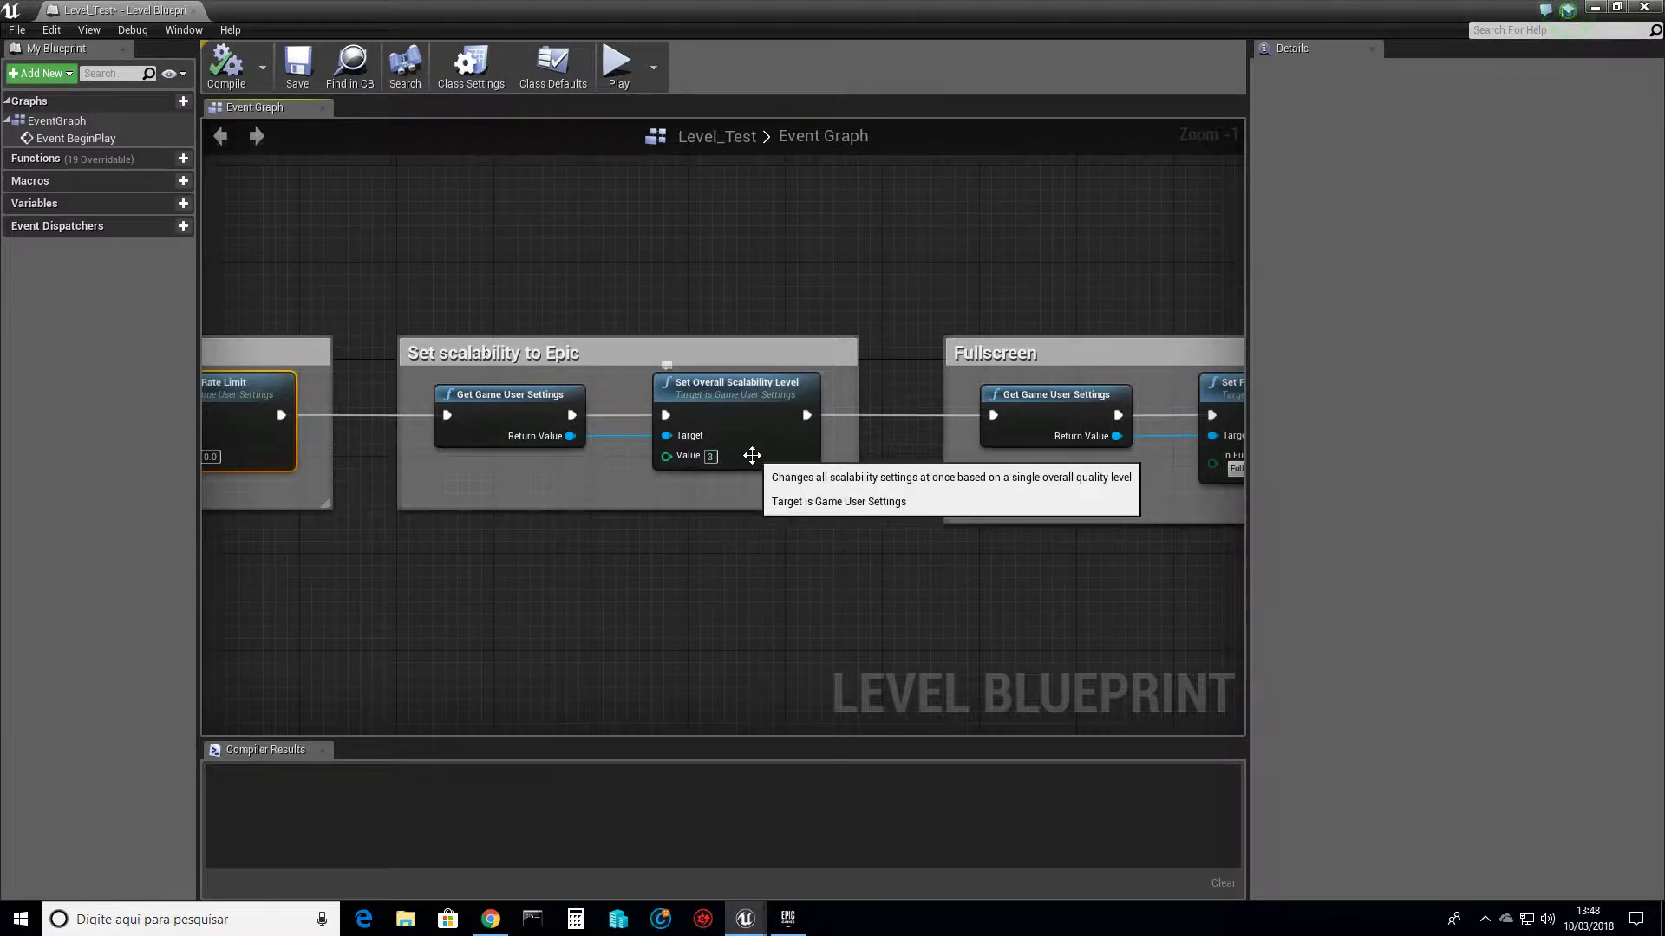
pyautogui.moveTo(752, 455); pyautogui.dragTo(799, 564, button='right')
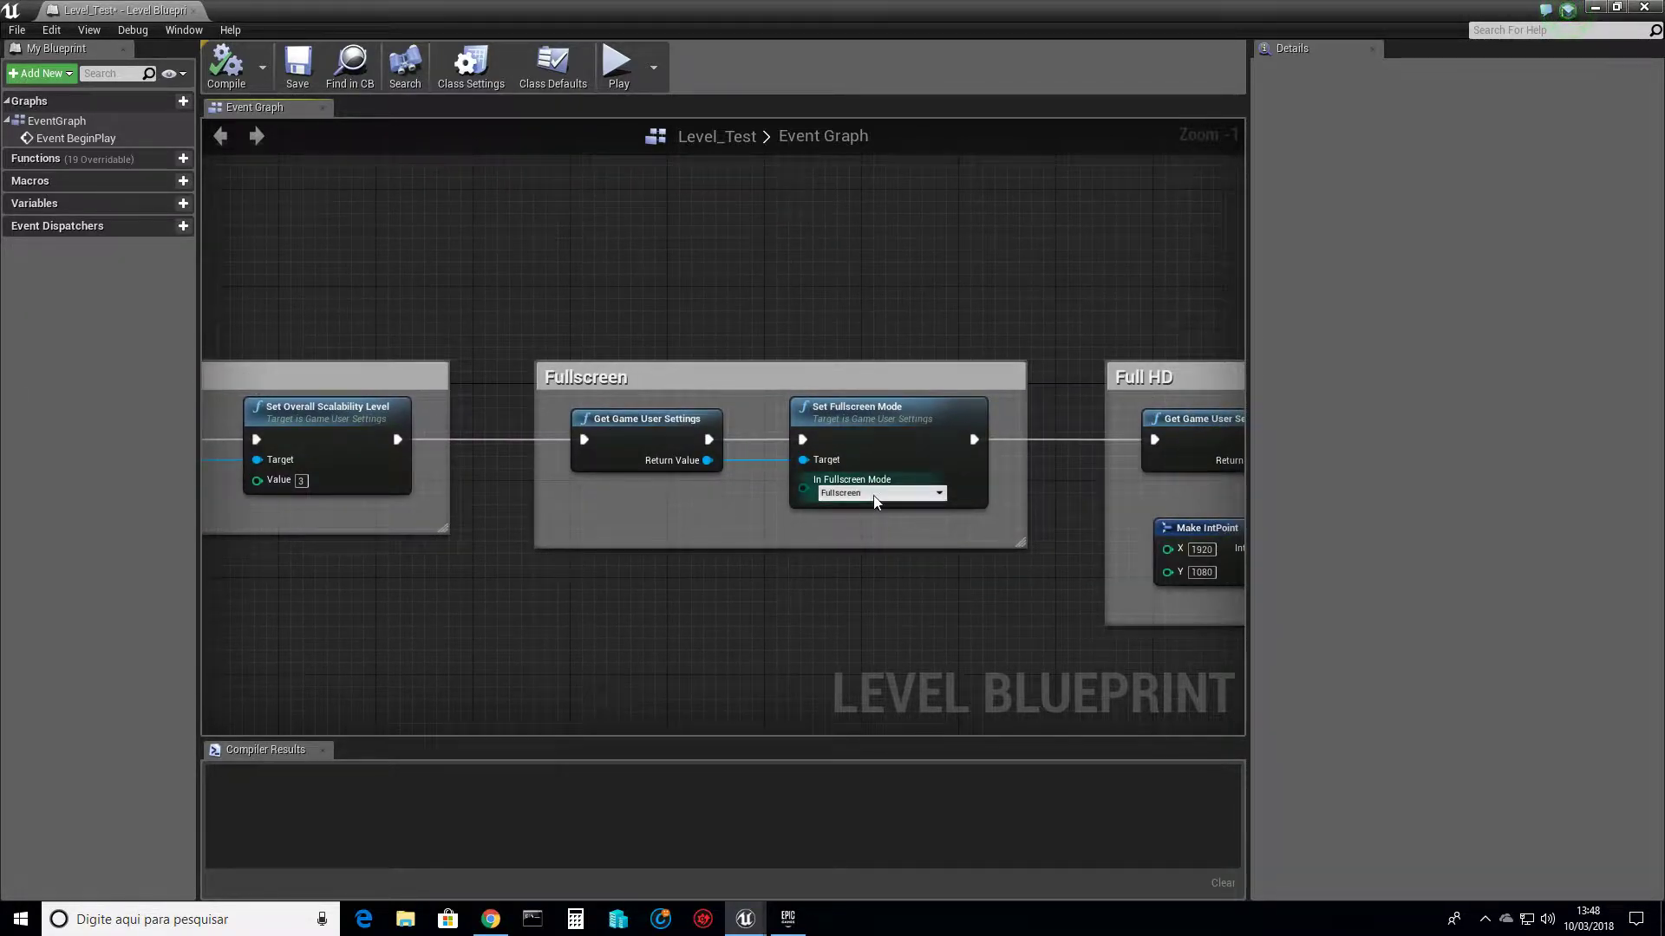
pyautogui.moveTo(874, 497); pyautogui.dragTo(619, 563, button='right')
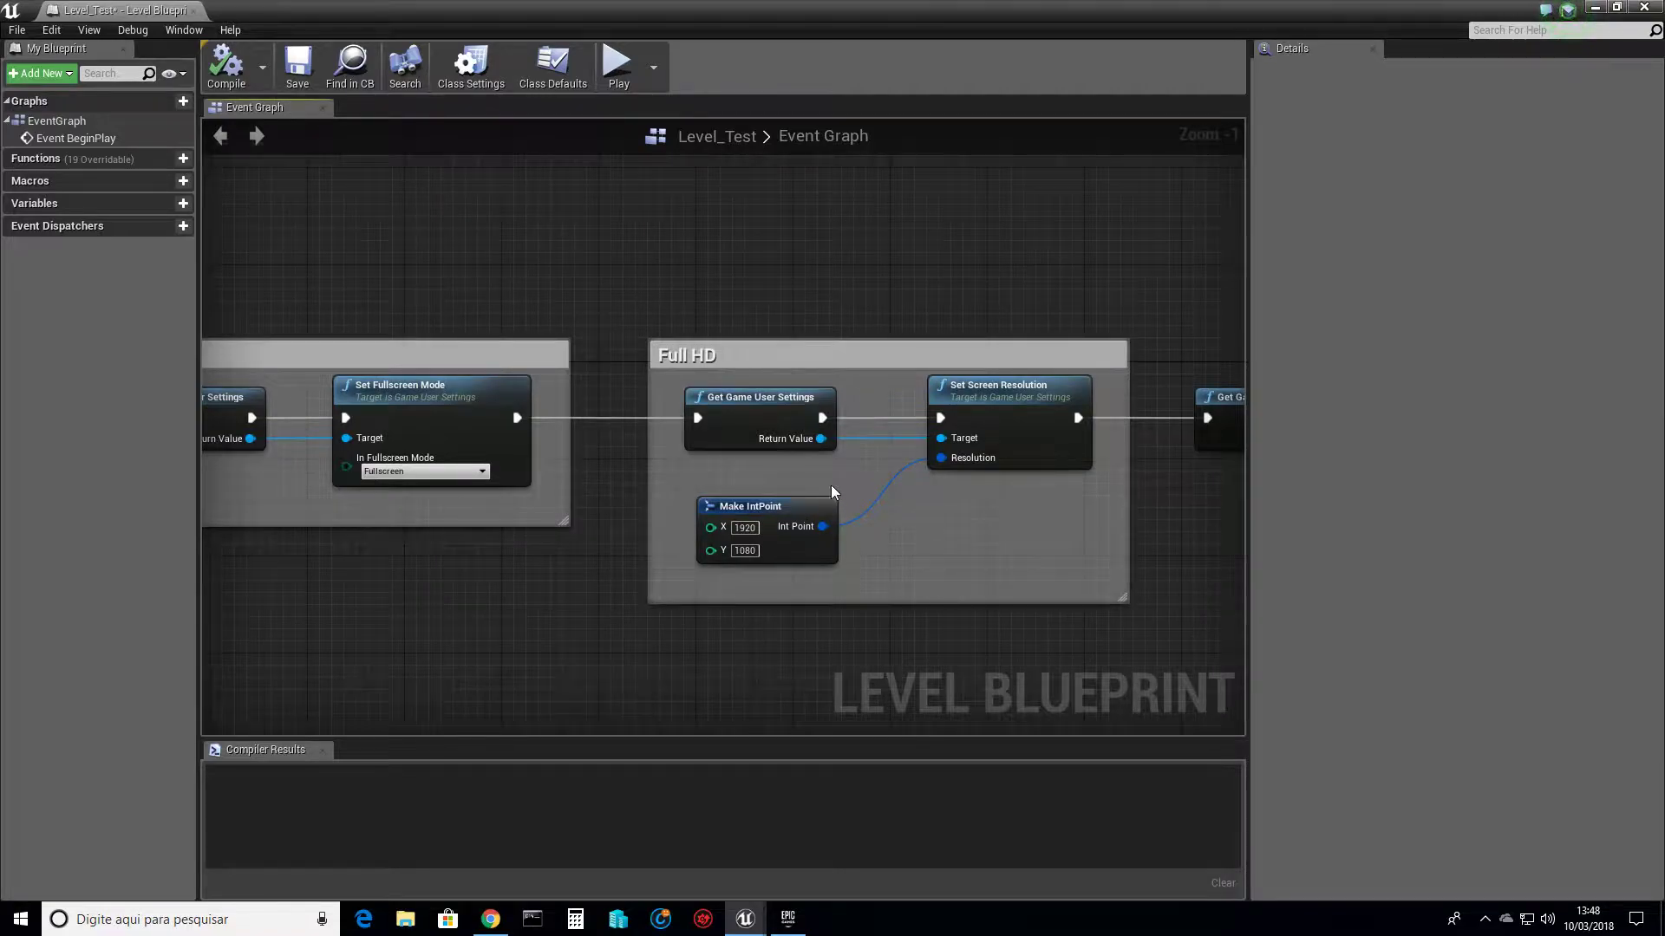
pyautogui.moveTo(962, 535); pyautogui.dragTo(573, 527, button='right')
pyautogui.moveTo(1137, 512); pyautogui.dragTo(1007, 523, button='right')
pyautogui.moveTo(566, 295); pyautogui.dragTo(1056, 382, button='right')
pyautogui.click(193, 12)
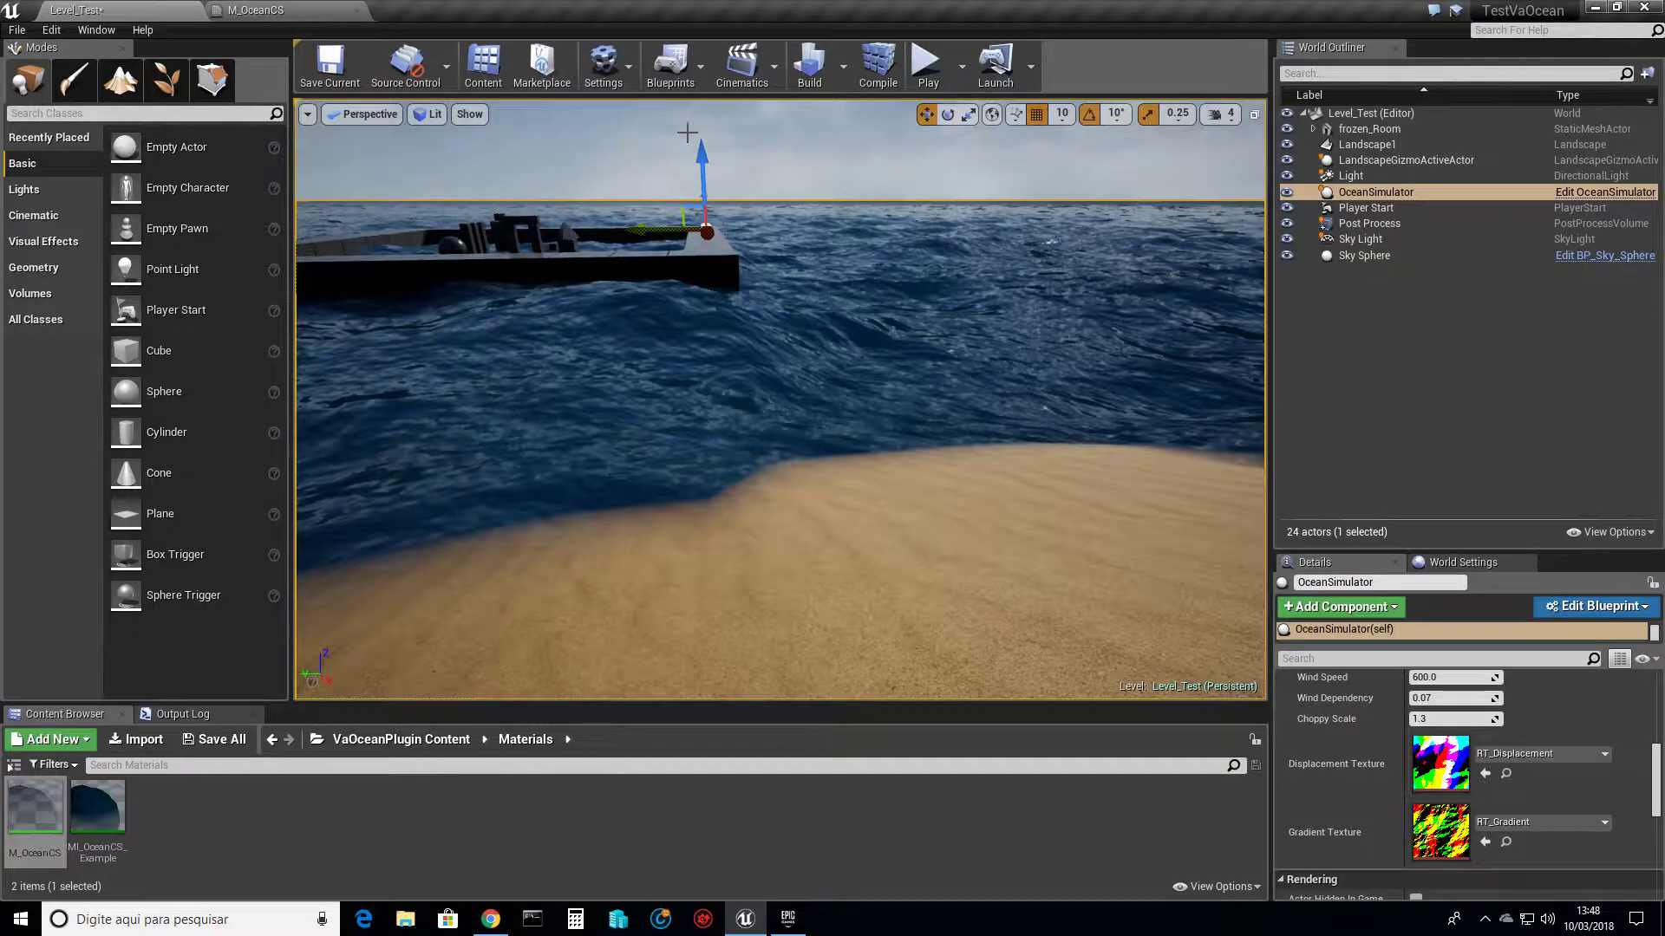
# Launch Level_Test as a standalone game and minimize the editor and Epic Games Launcher windows.
pyautogui.click(961, 60)
pyautogui.click(1012, 194)
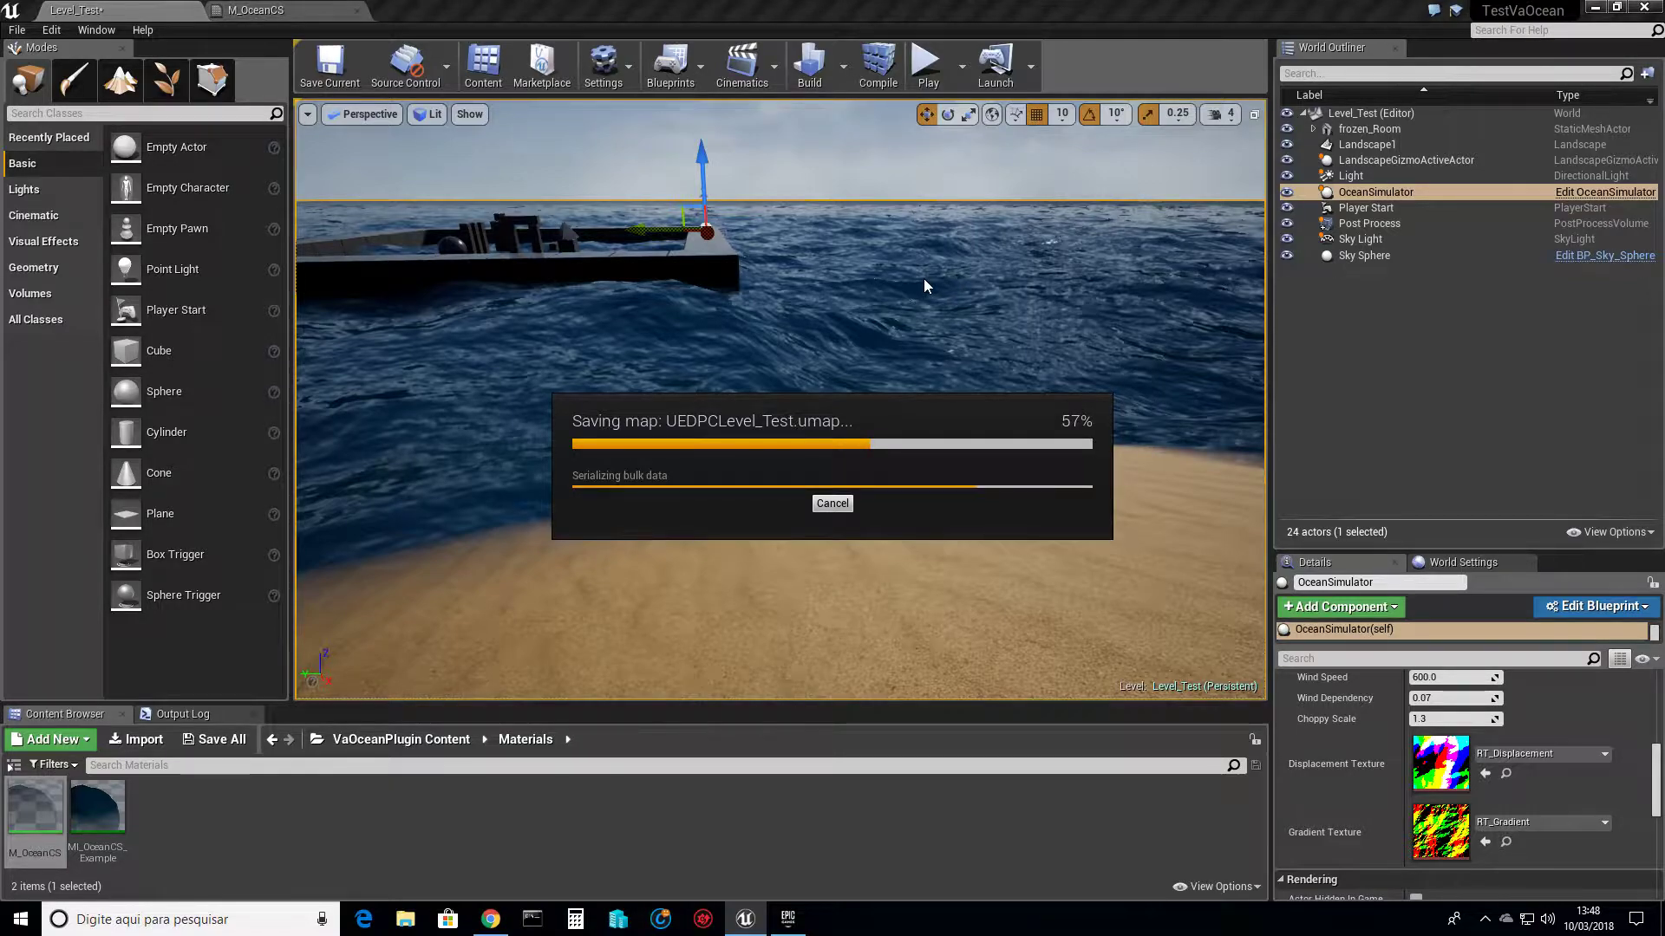
pyautogui.click(1595, 12)
pyautogui.click(1566, 16)
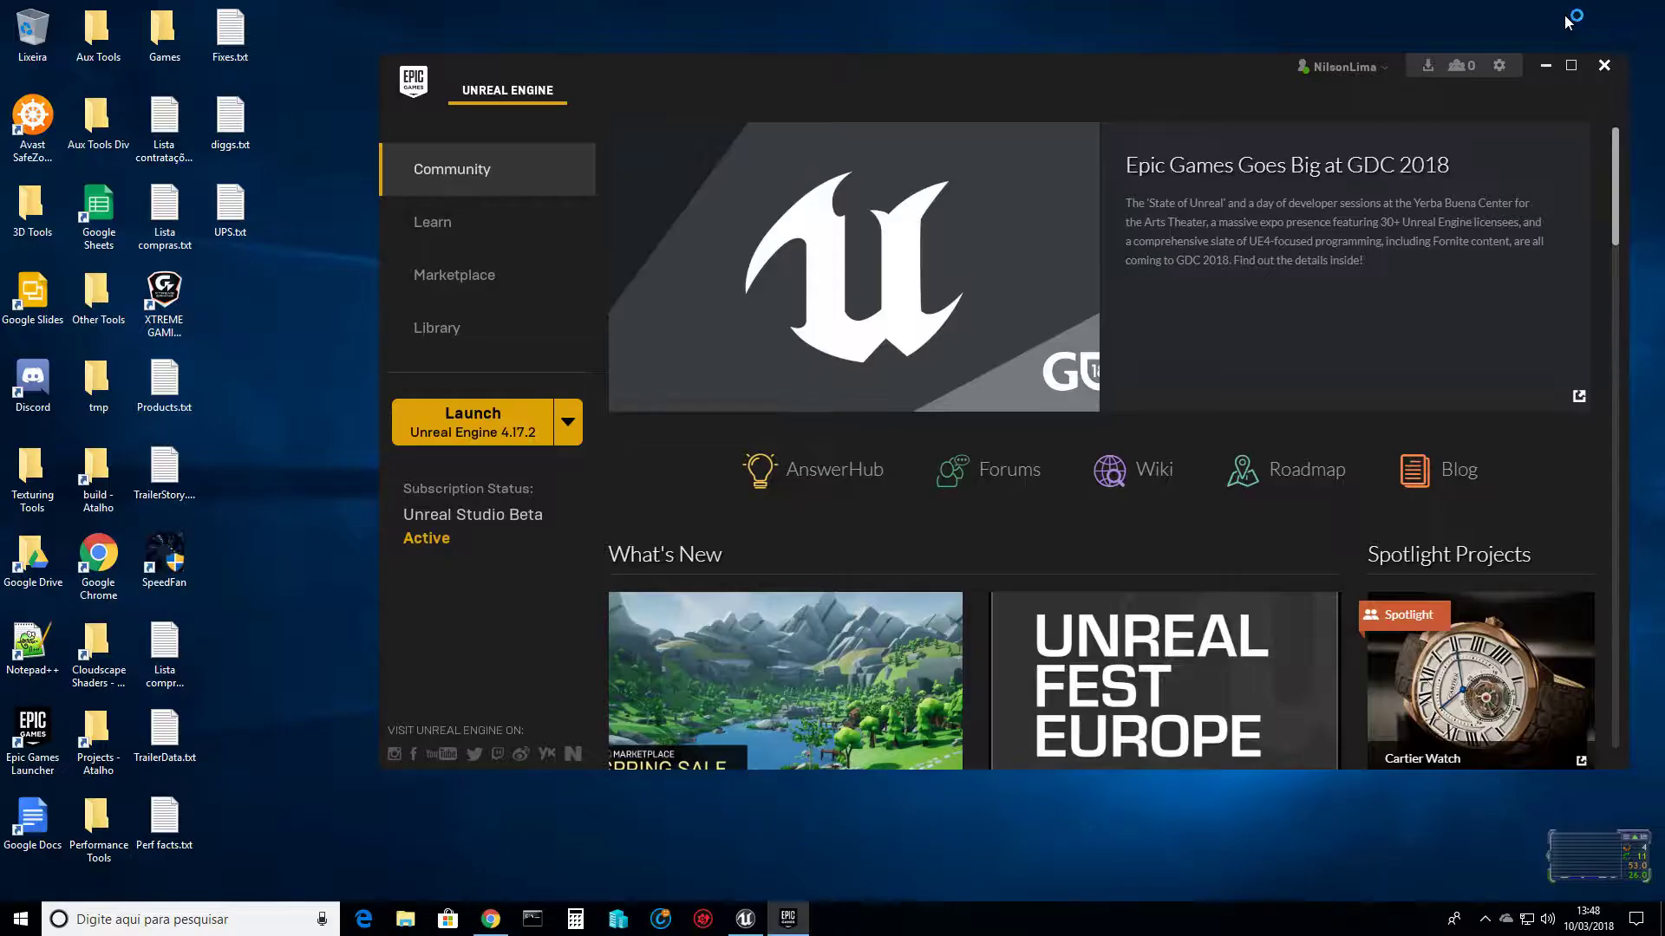
pyautogui.click(1547, 63)
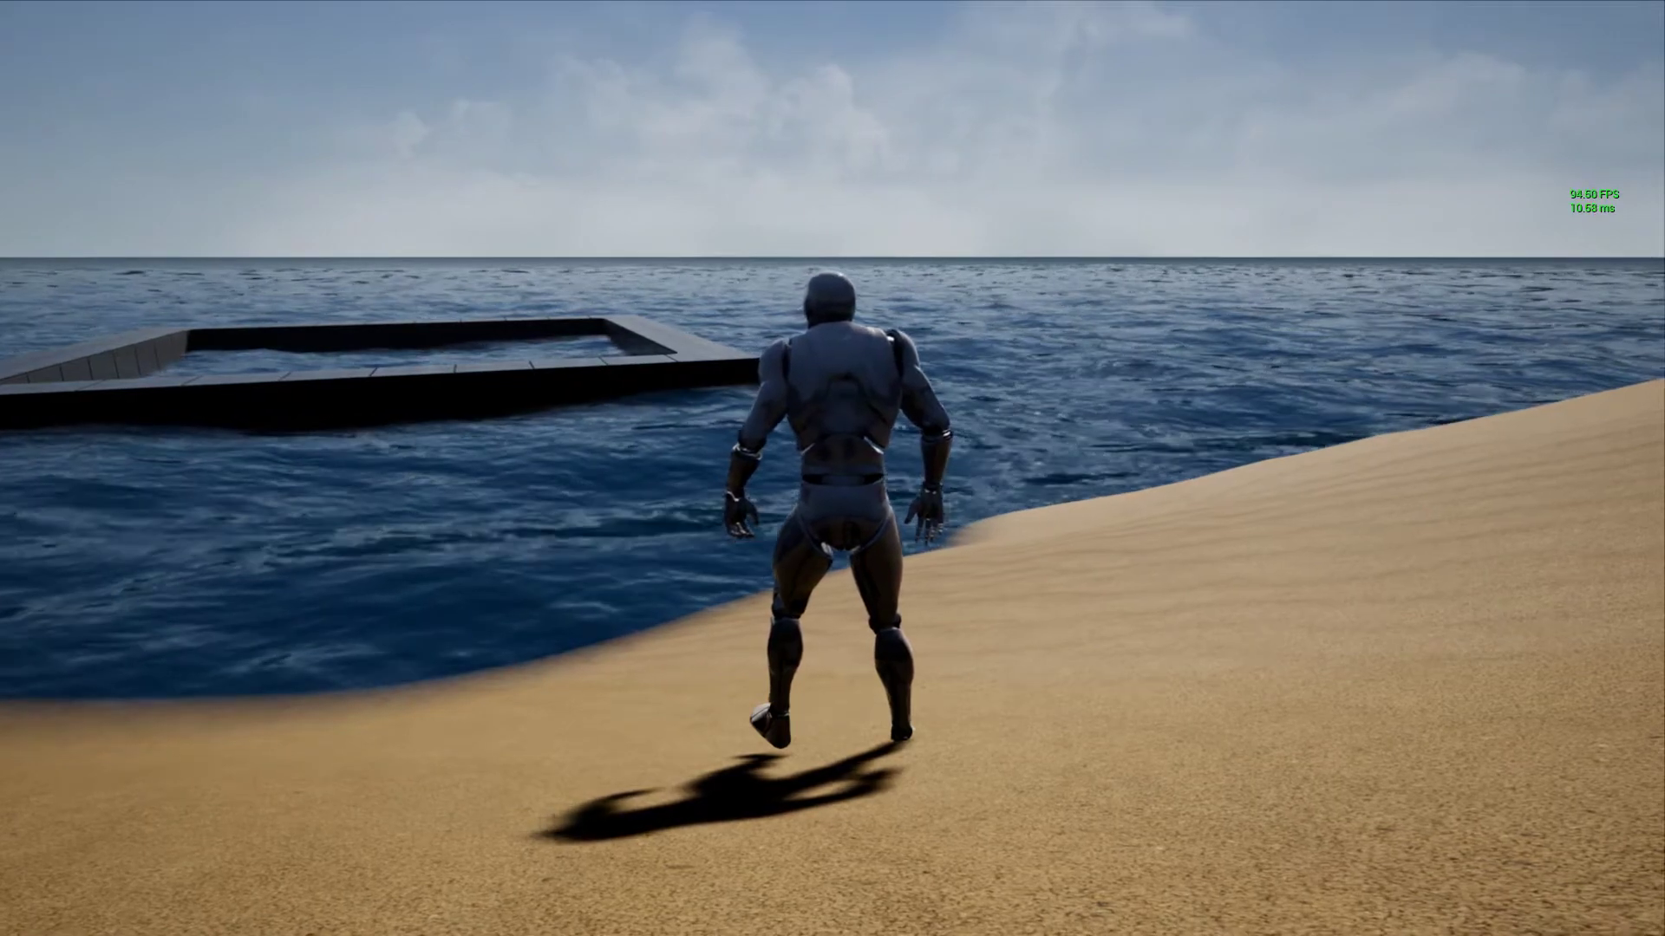
# Play-test the standalone level by running the character along the beach, observing the waves, shoreline and frame rate, and close the game.
pyautogui.press('w')
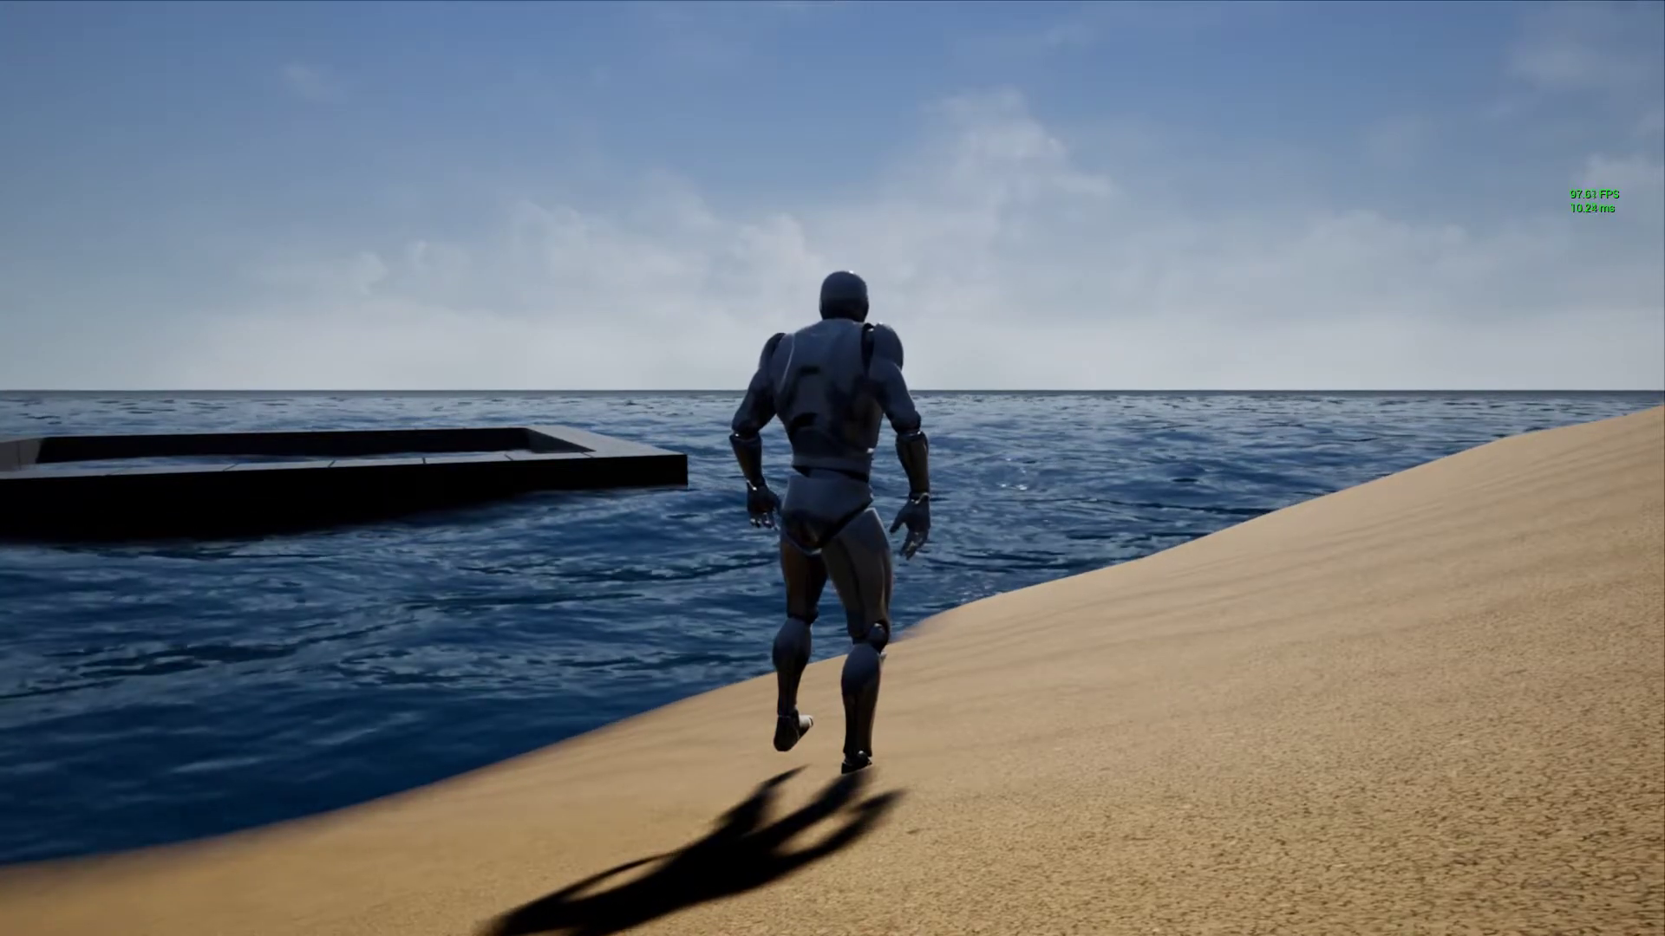
pyautogui.press('w')
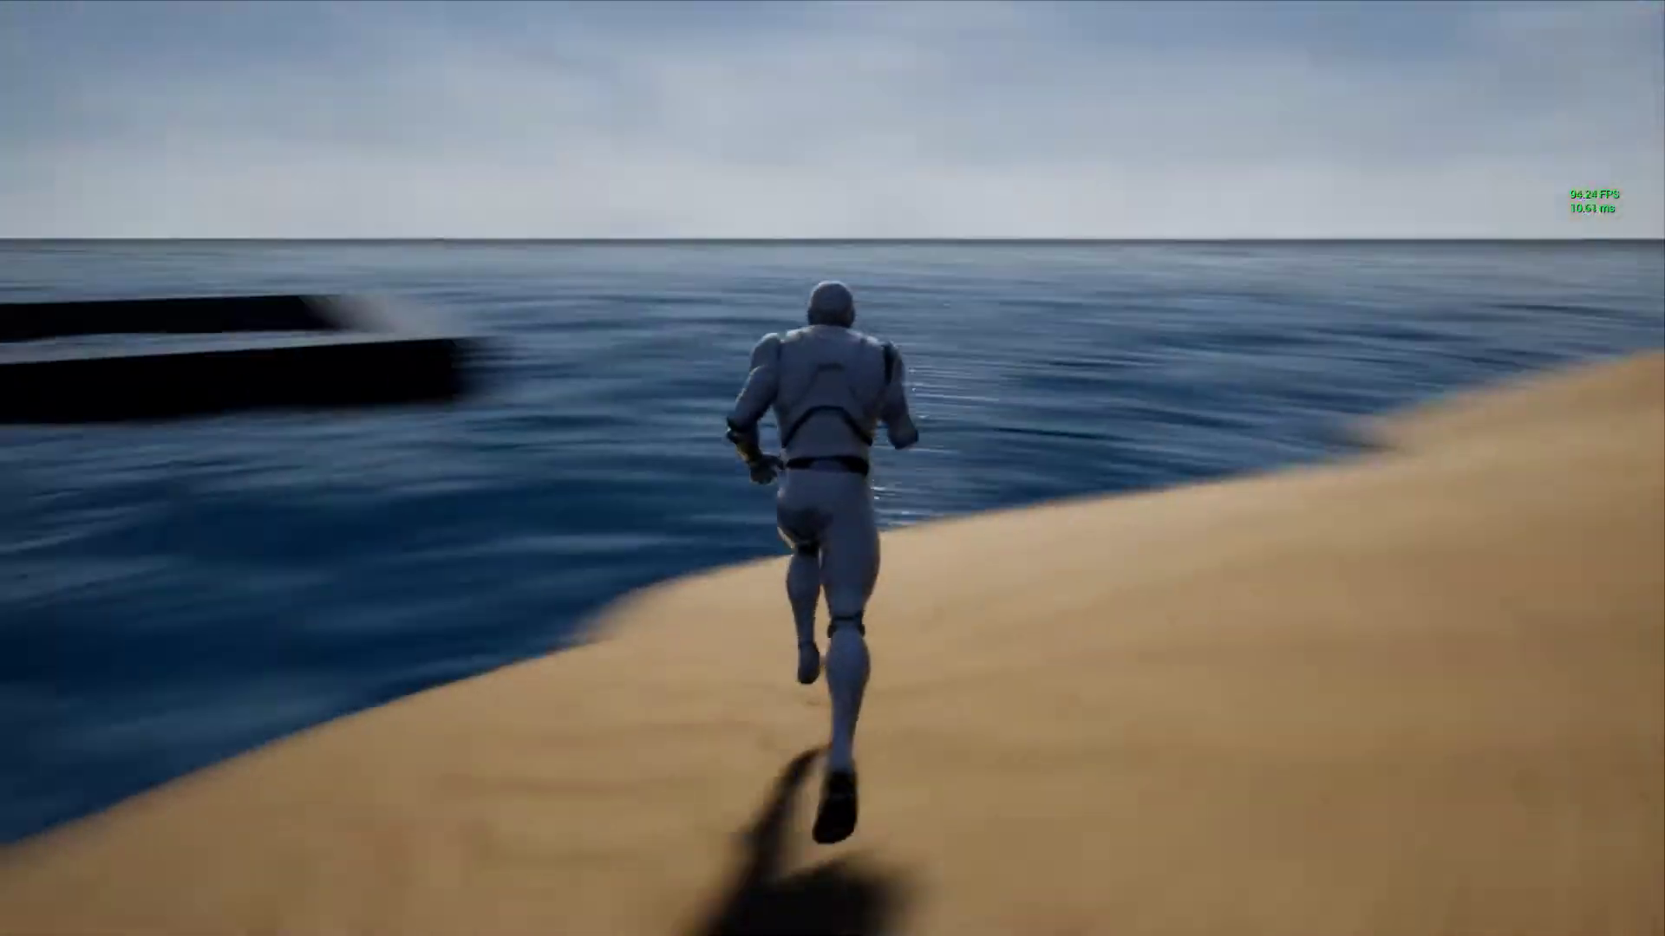
pyautogui.press('w')
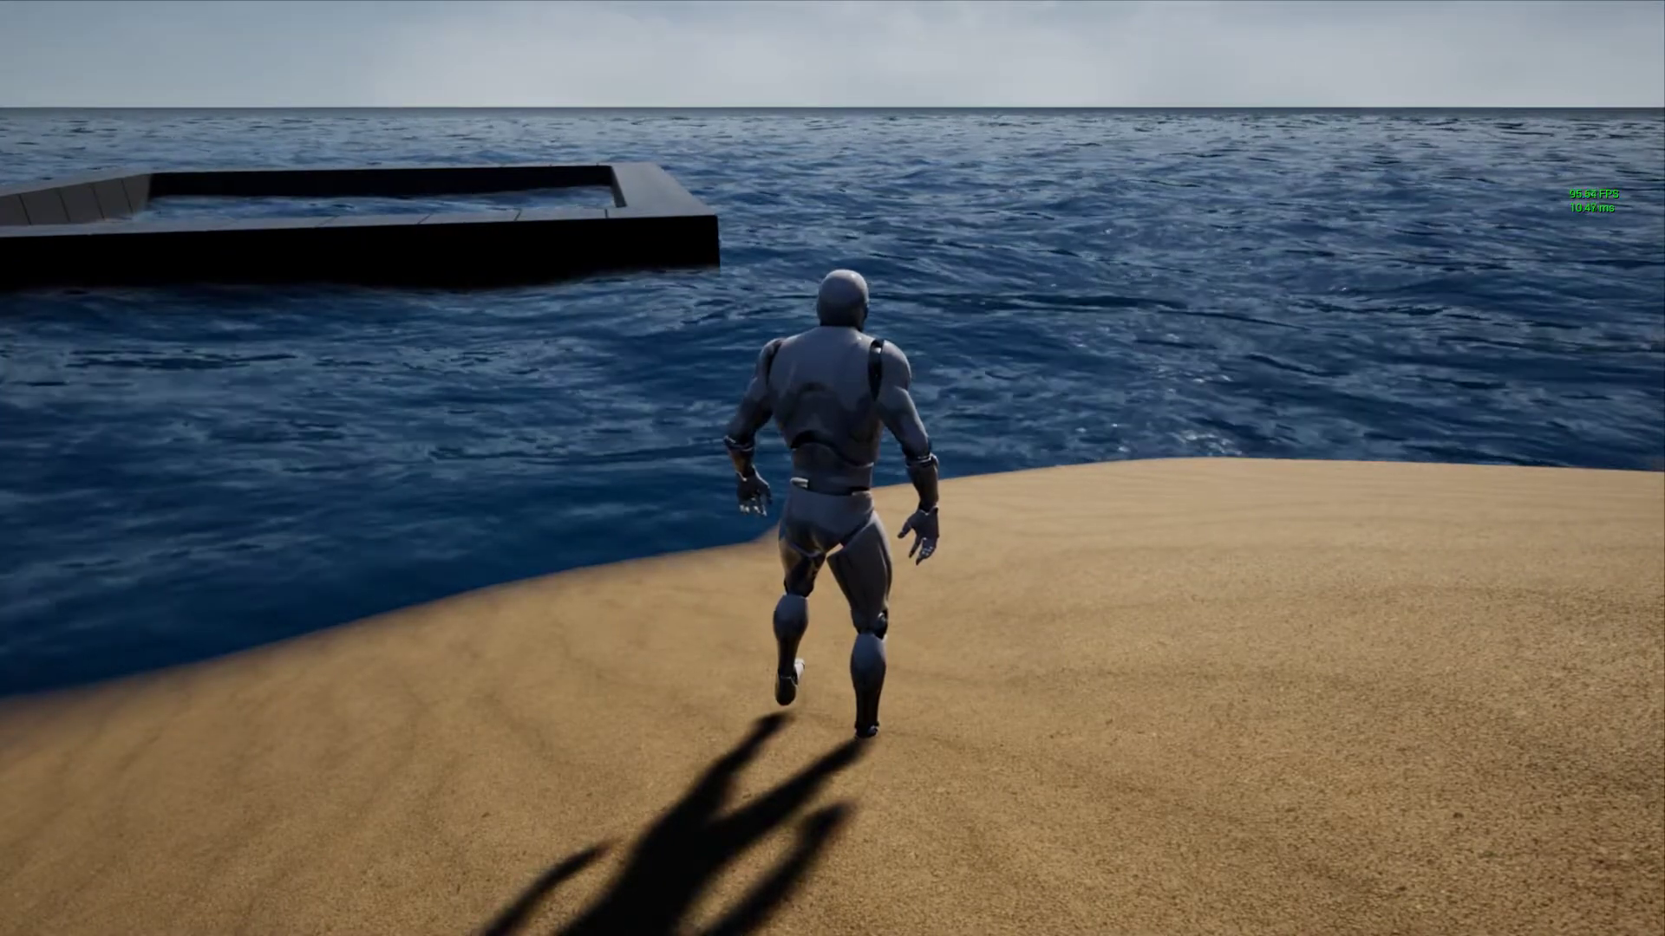
pyautogui.press('w')
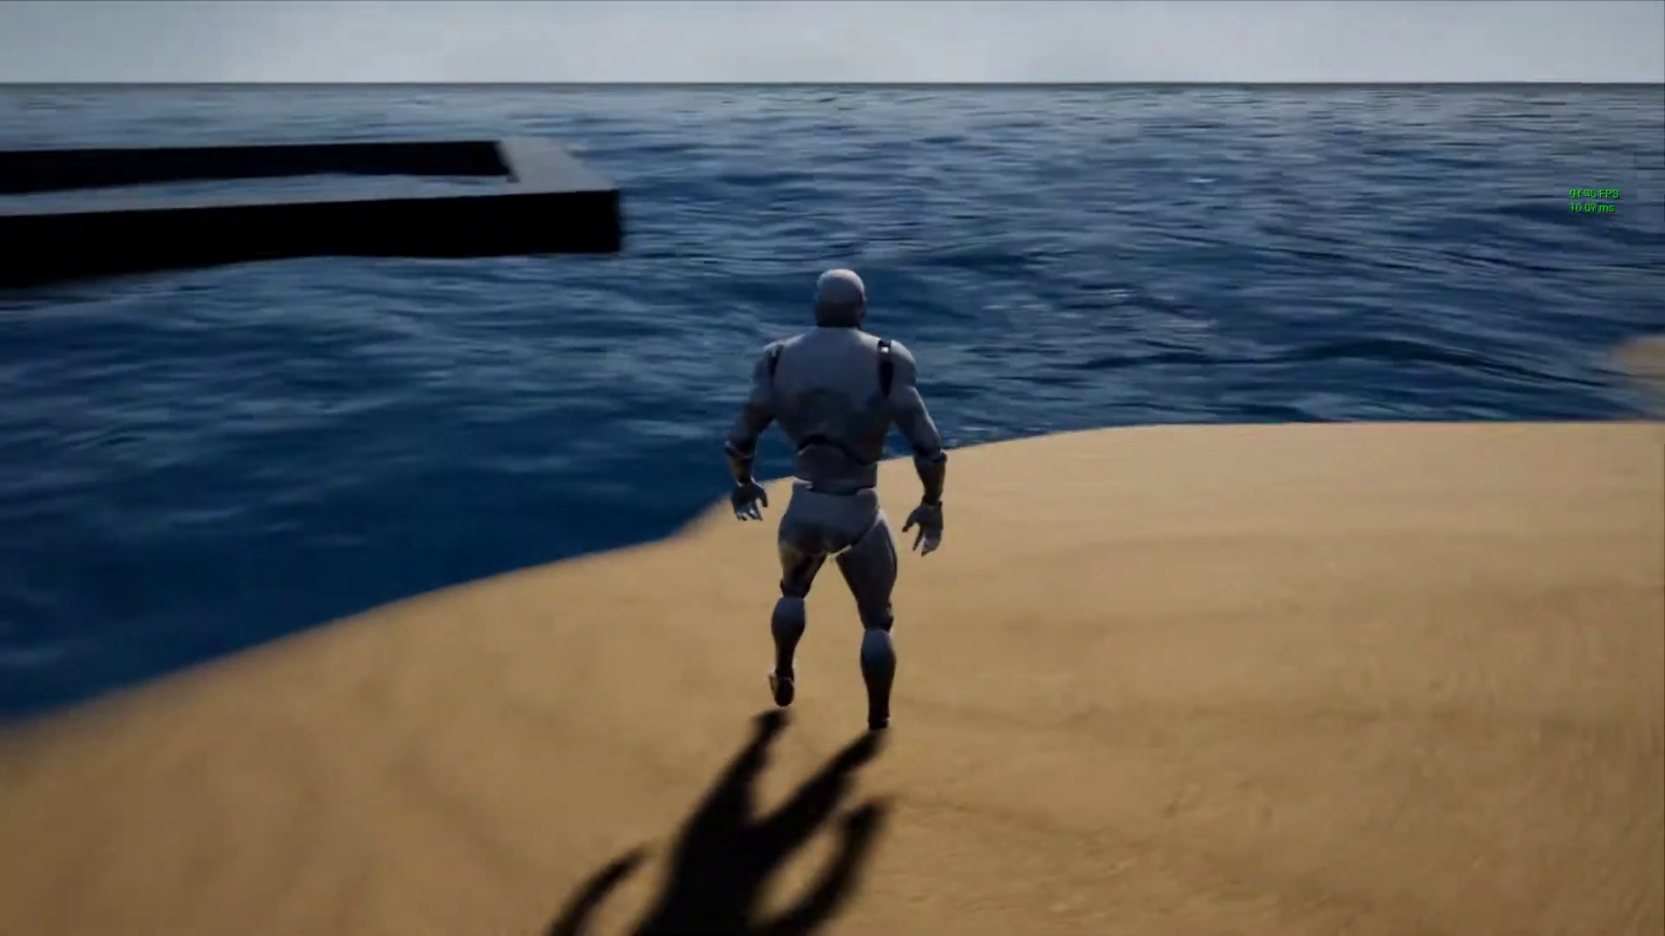
pyautogui.press('w')
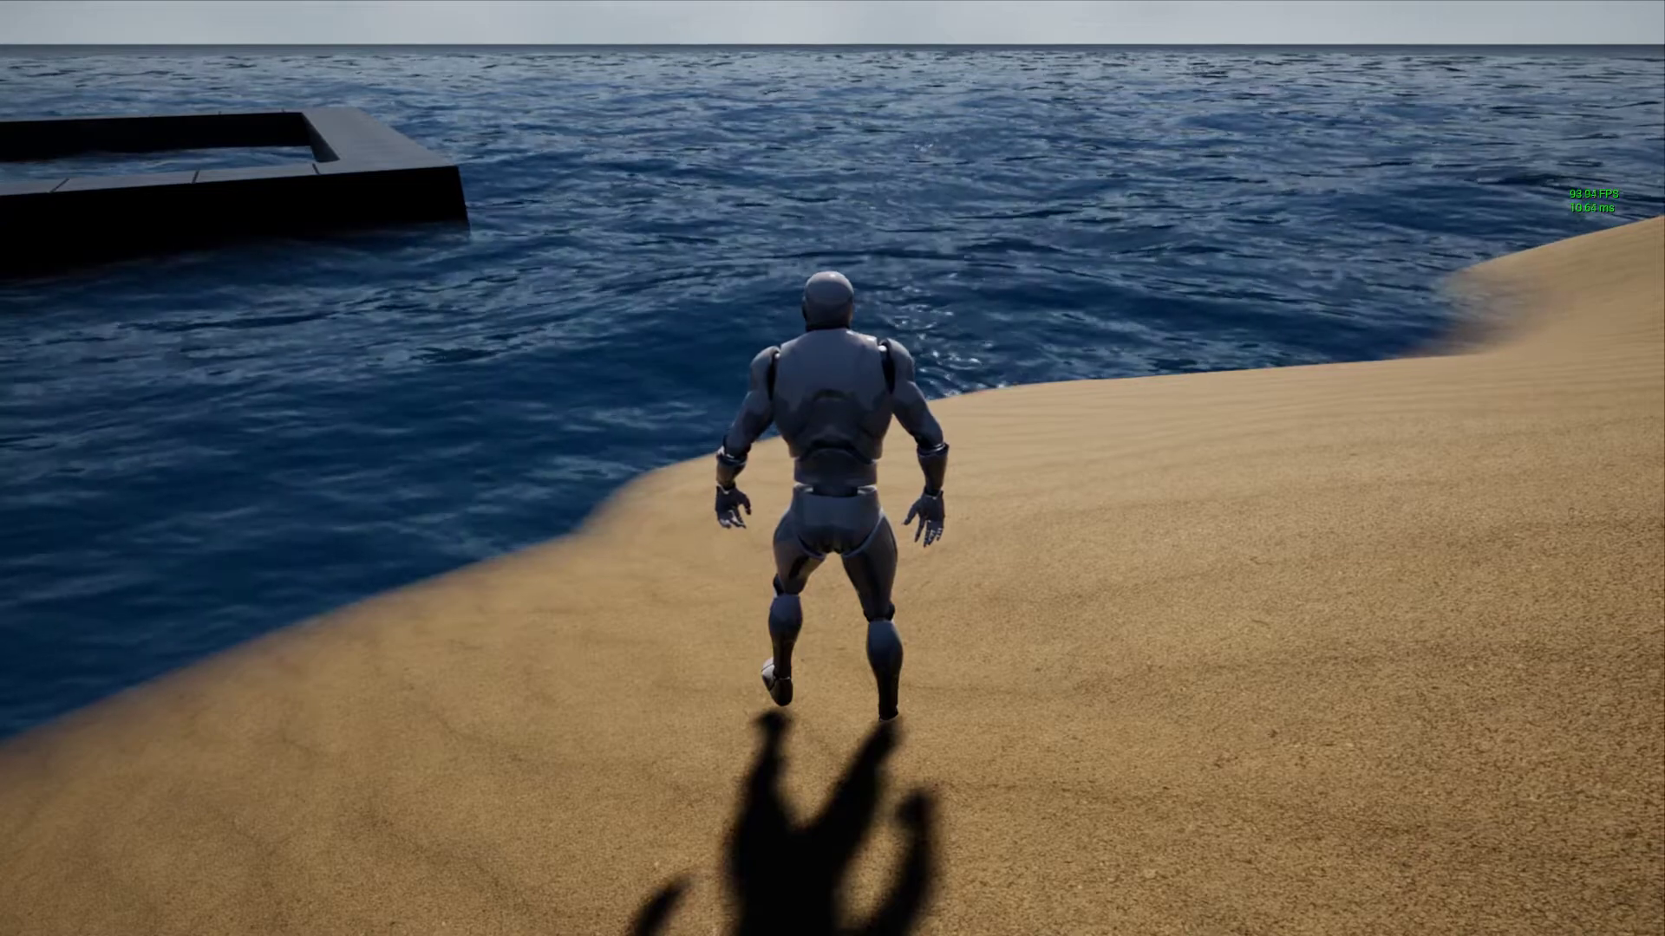
pyautogui.press('w')
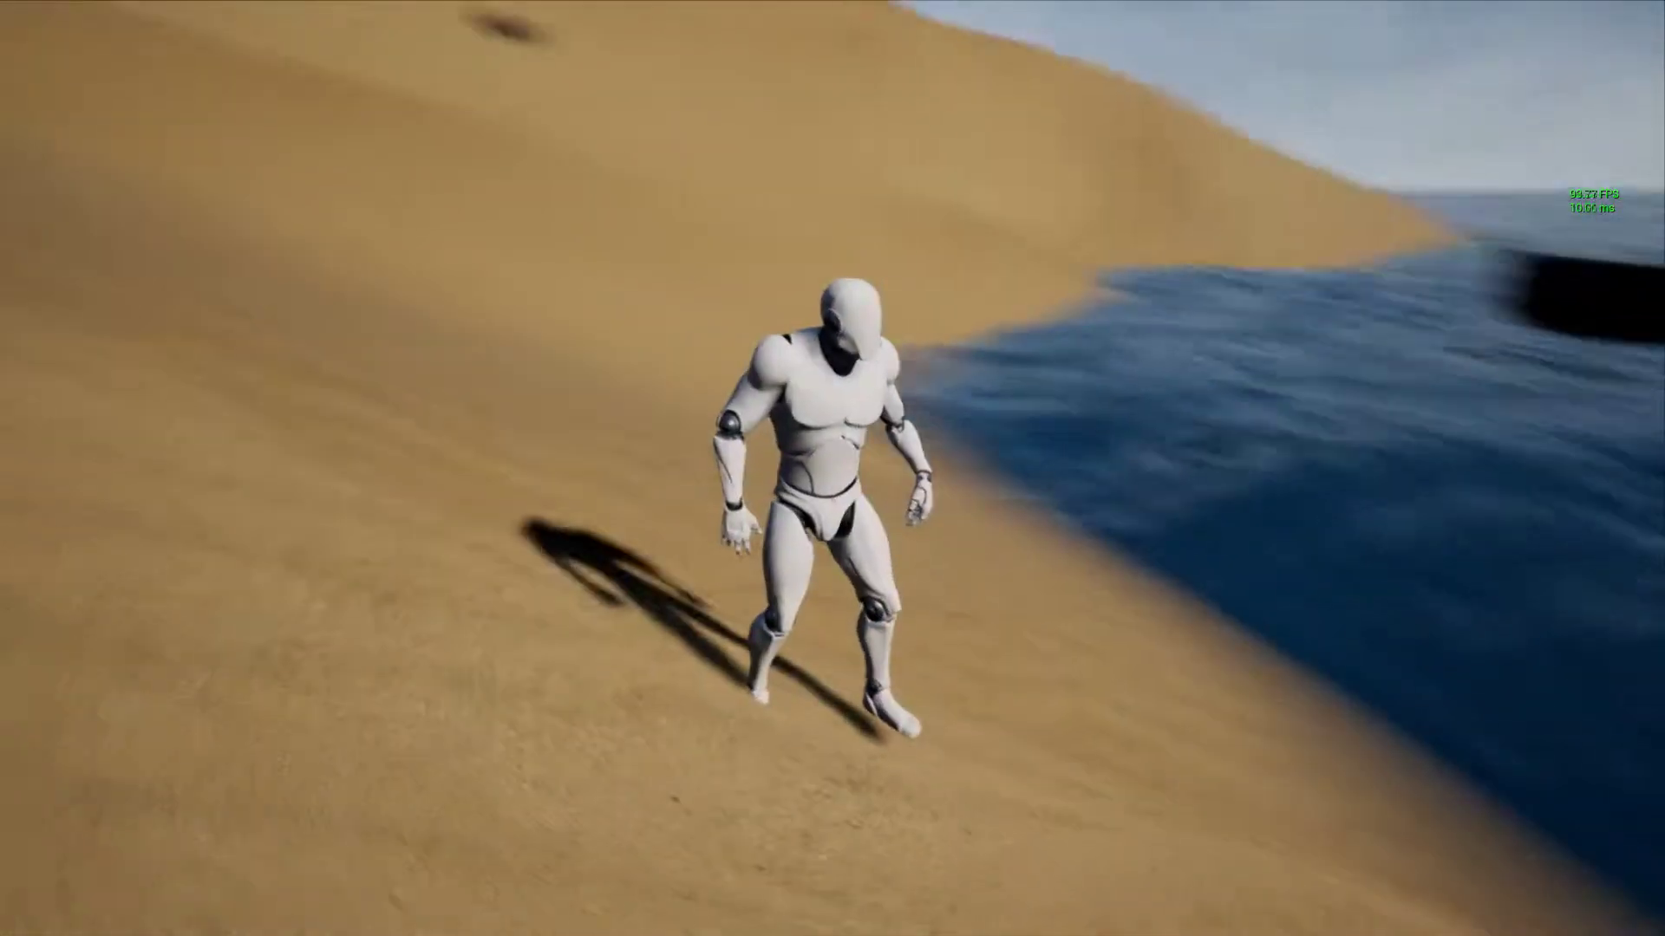
pyautogui.press('w')
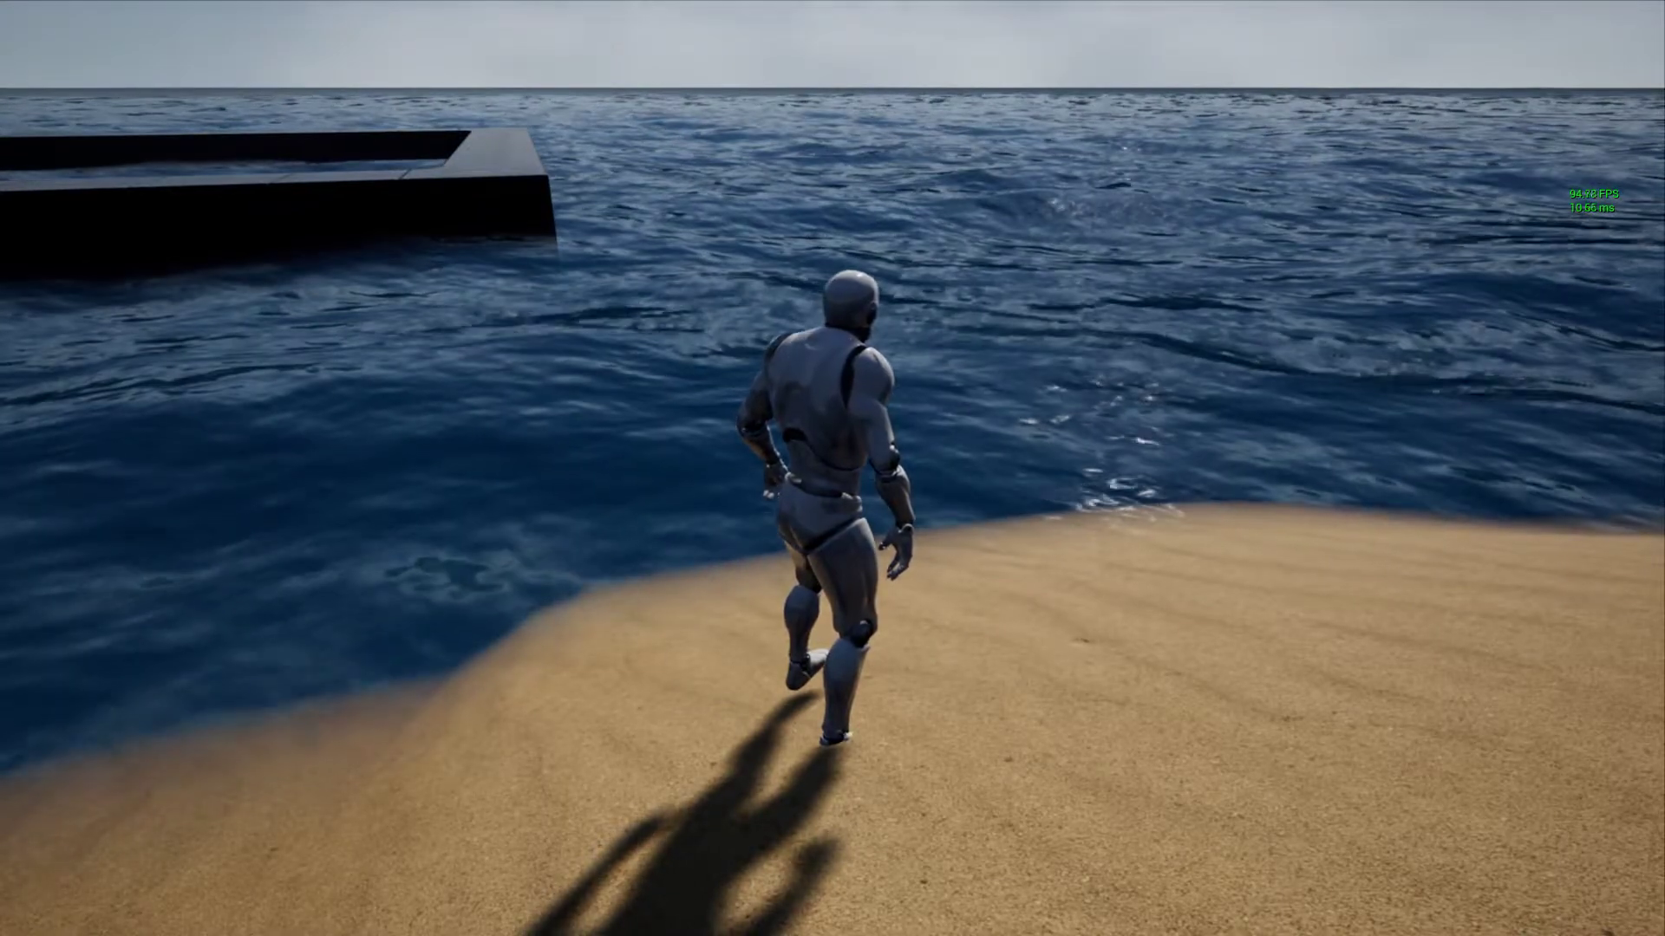
pyautogui.press('w')
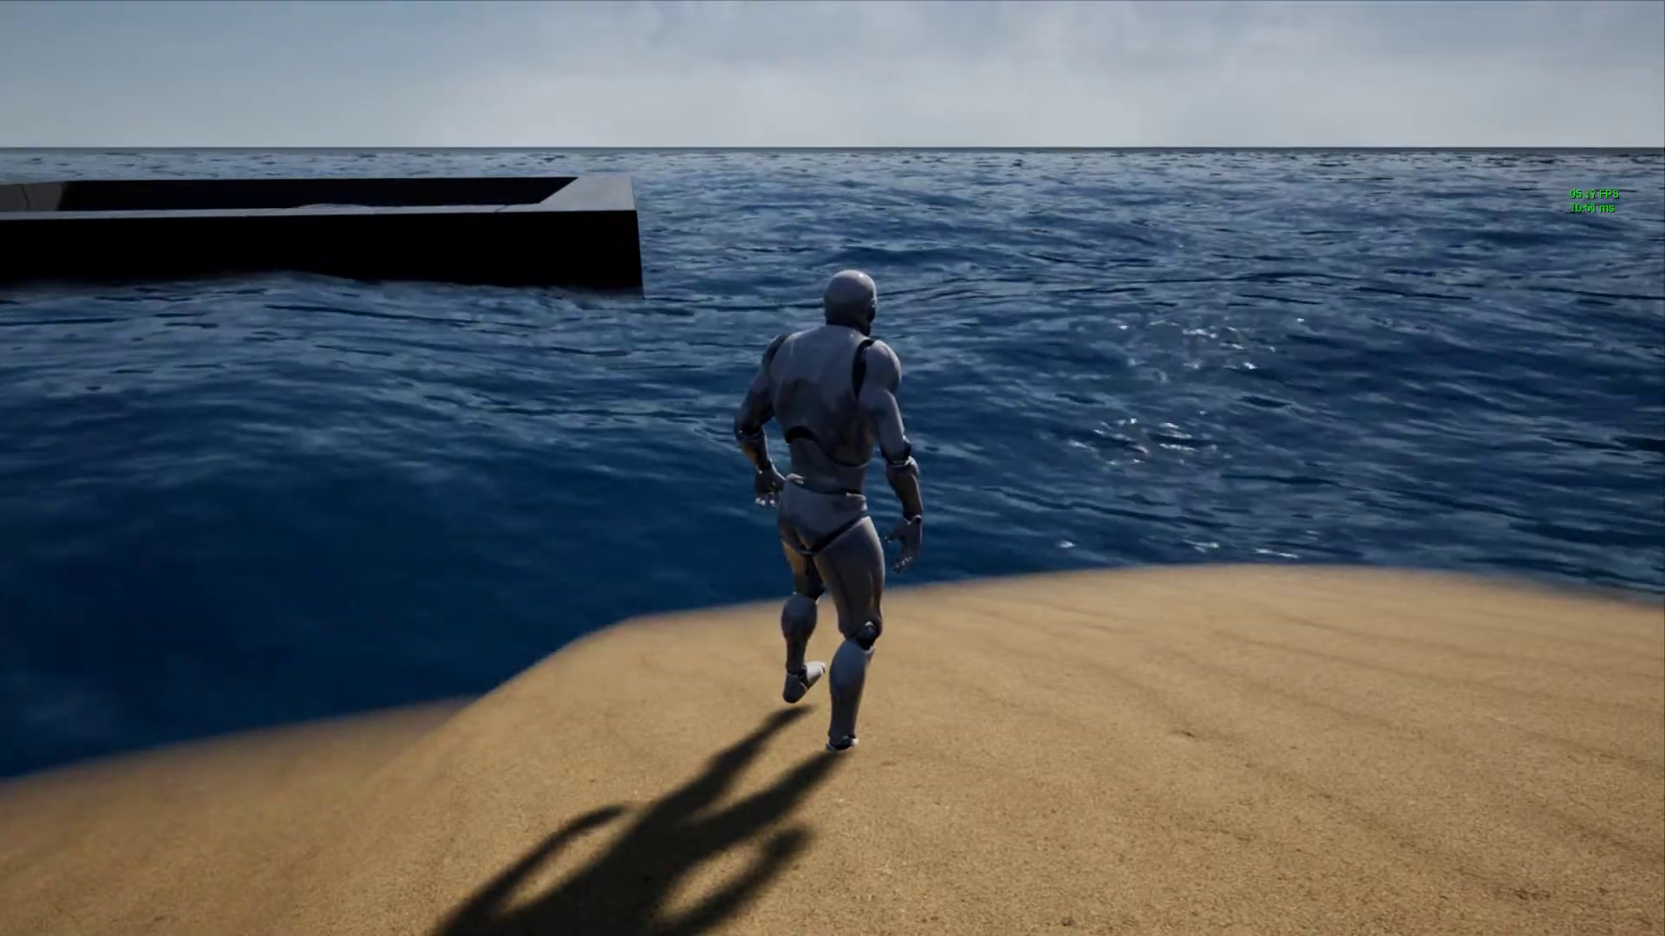
pyautogui.press('w')
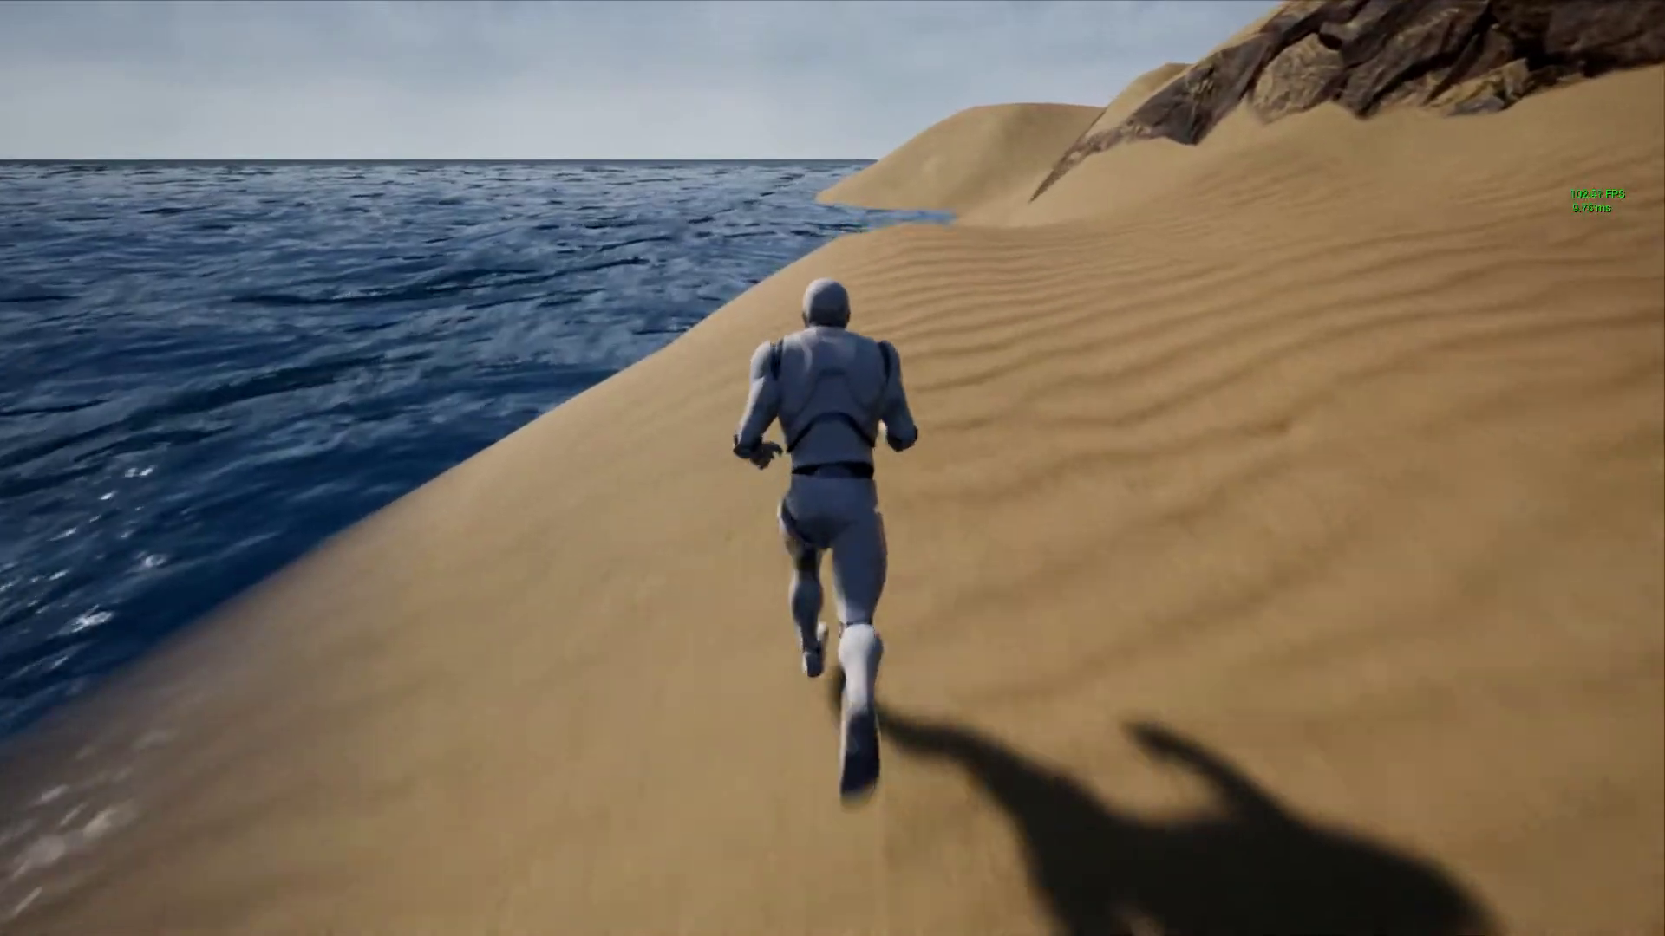
pyautogui.press('w')
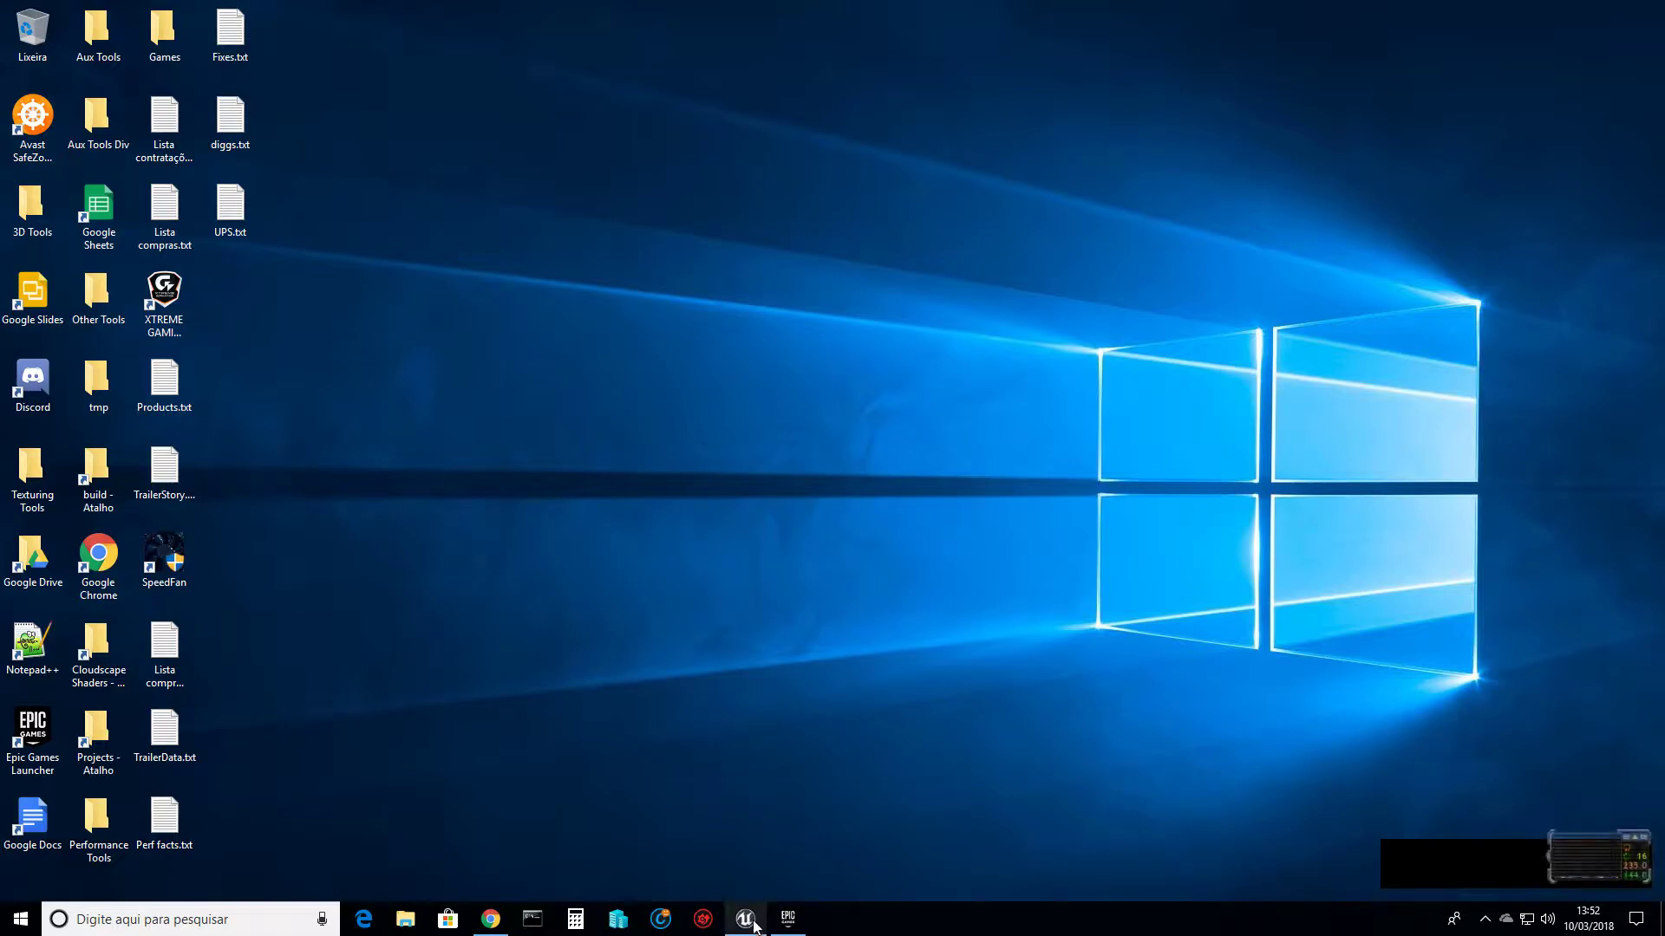
# Switch back to the Unreal Editor and examine the SpectrumNormals texture in the M_OceanCS material's Normals from gradient section.
pyautogui.click(745, 918)
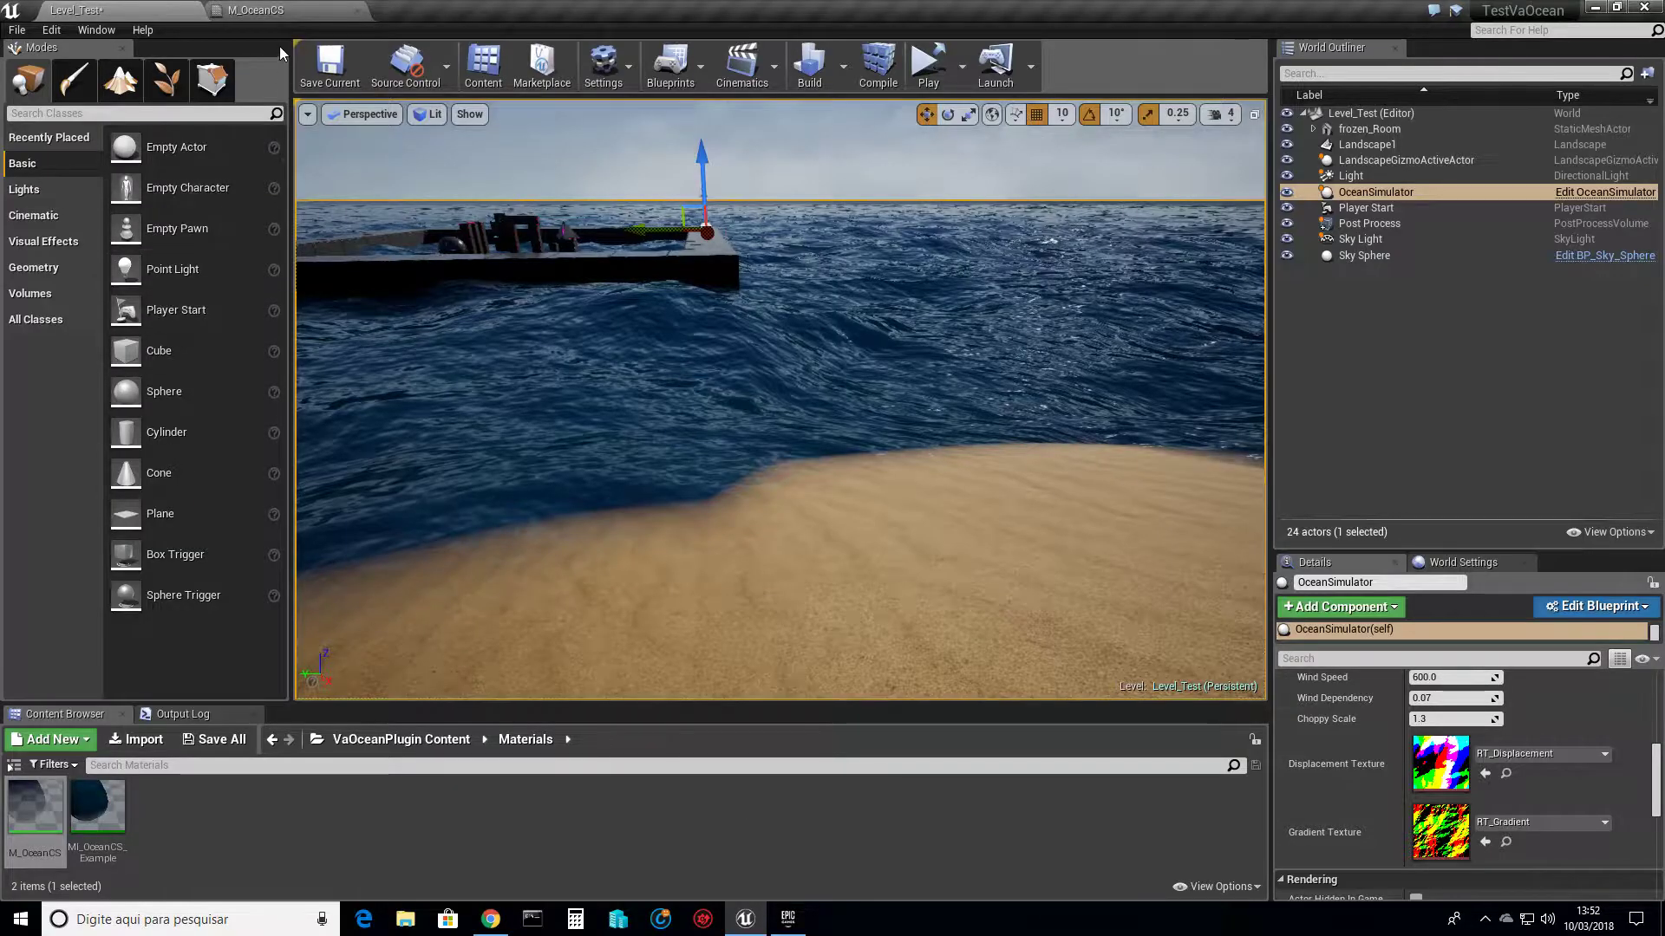
pyautogui.click(284, 14)
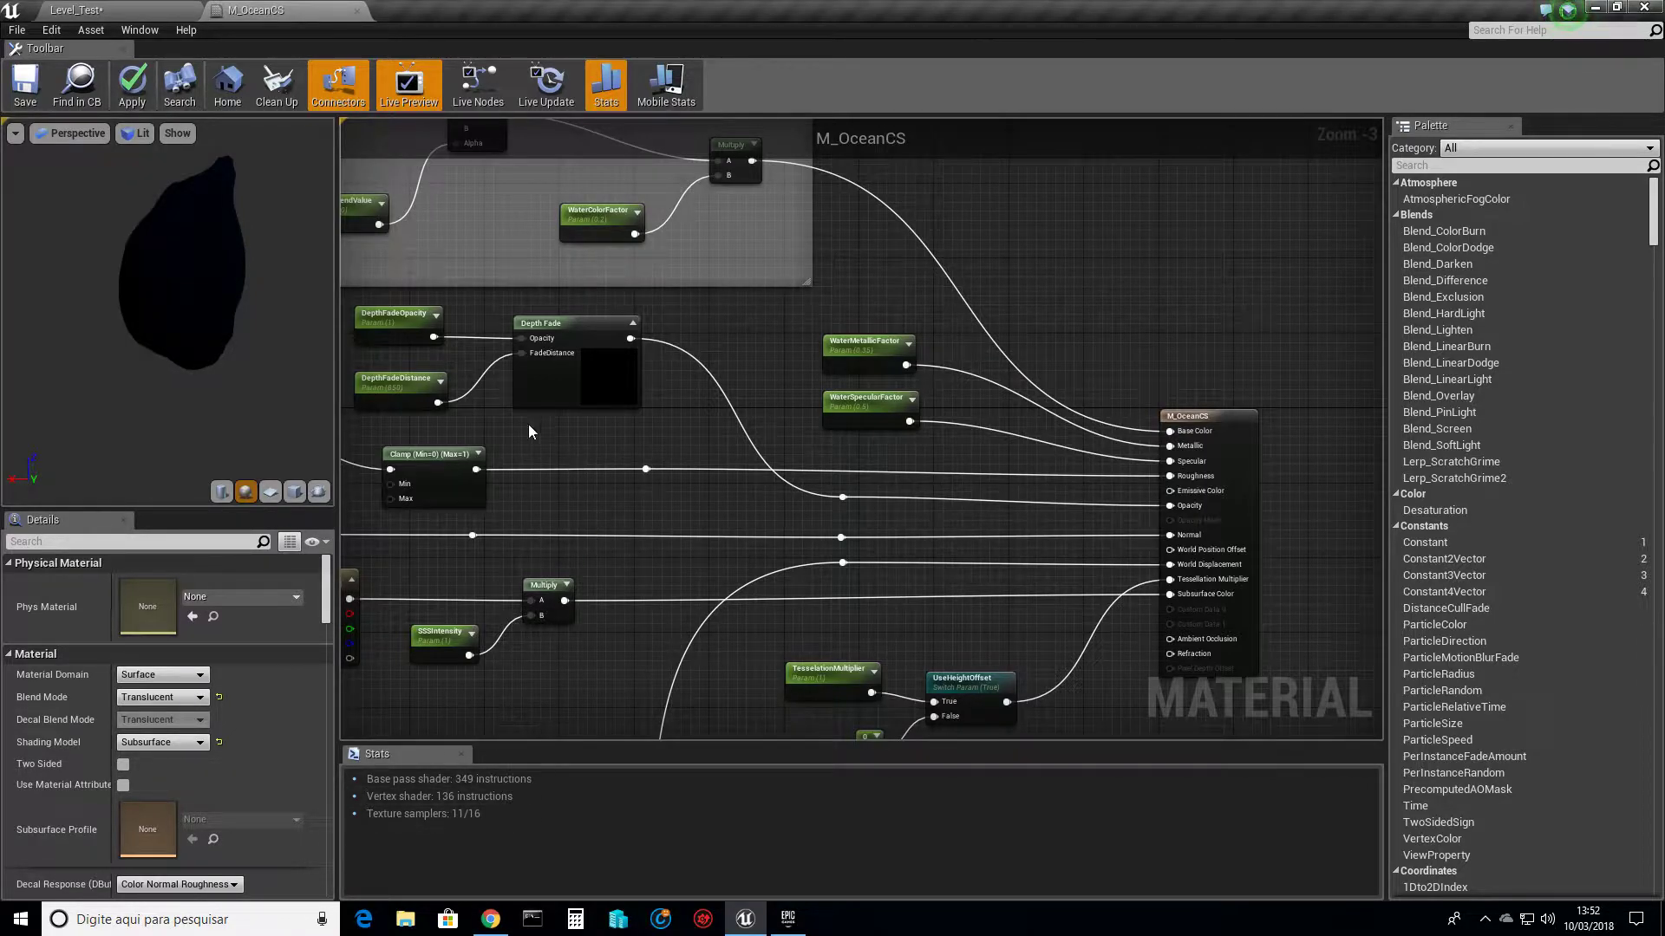
pyautogui.moveTo(492, 416); pyautogui.dragTo(886, 469, button='right')
pyautogui.scroll(-3, 669, 389)
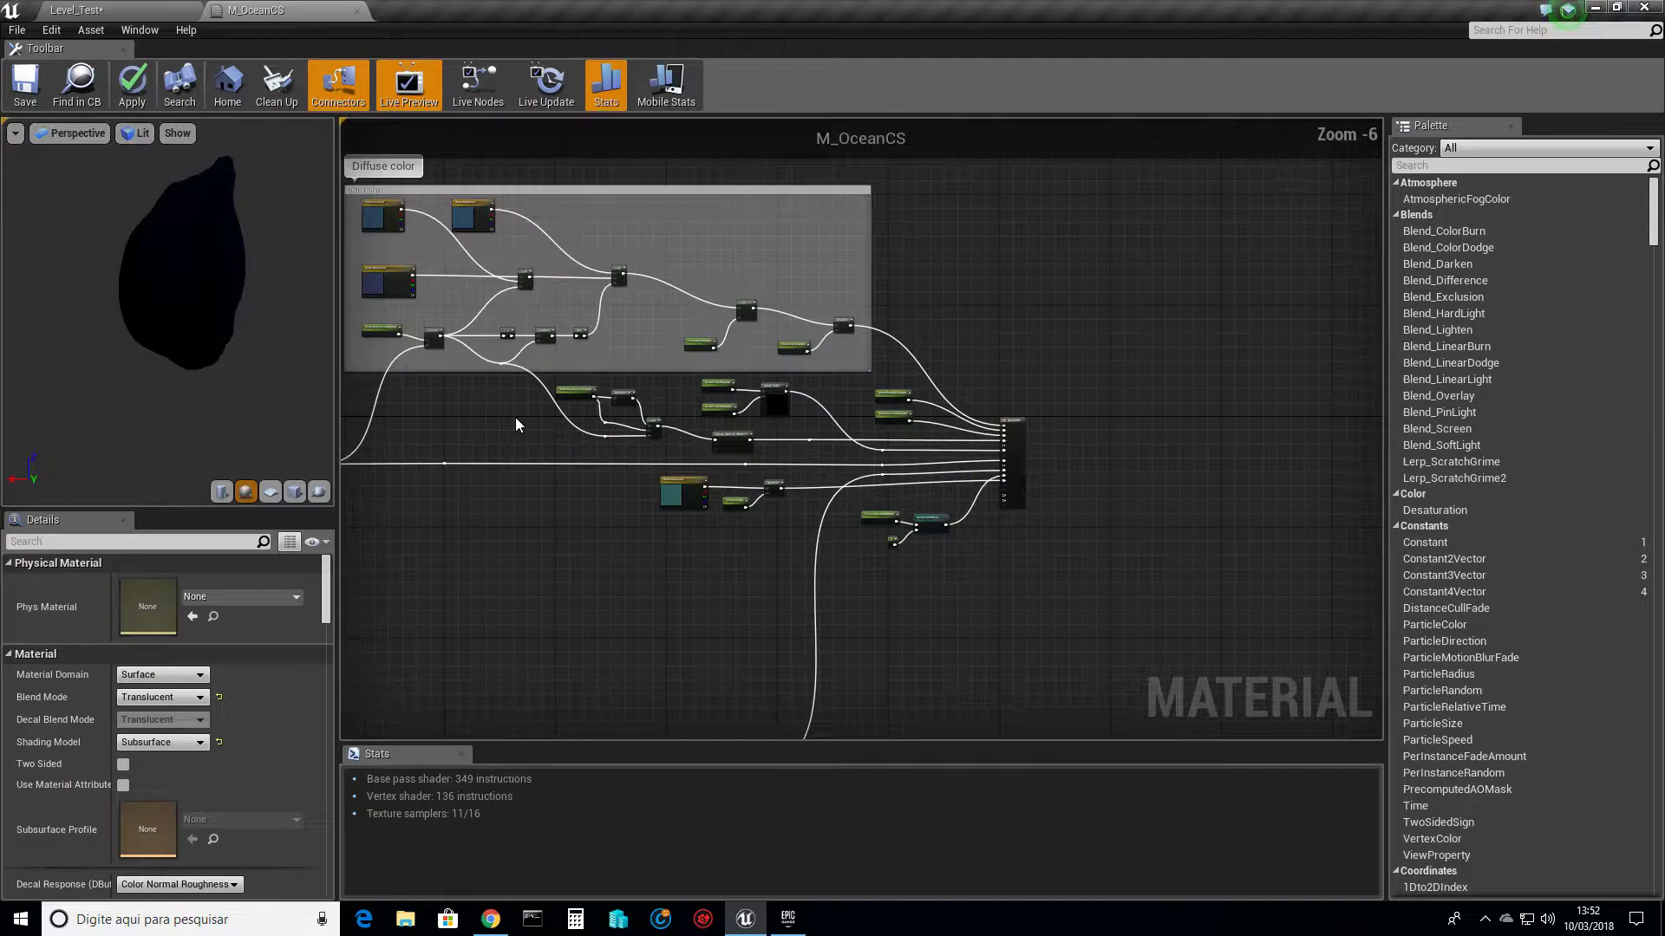
pyautogui.moveTo(407, 372); pyautogui.dragTo(835, 440, button='right')
pyautogui.moveTo(603, 380); pyautogui.dragTo(751, 394, button='right')
pyautogui.scroll(4, 751, 394)
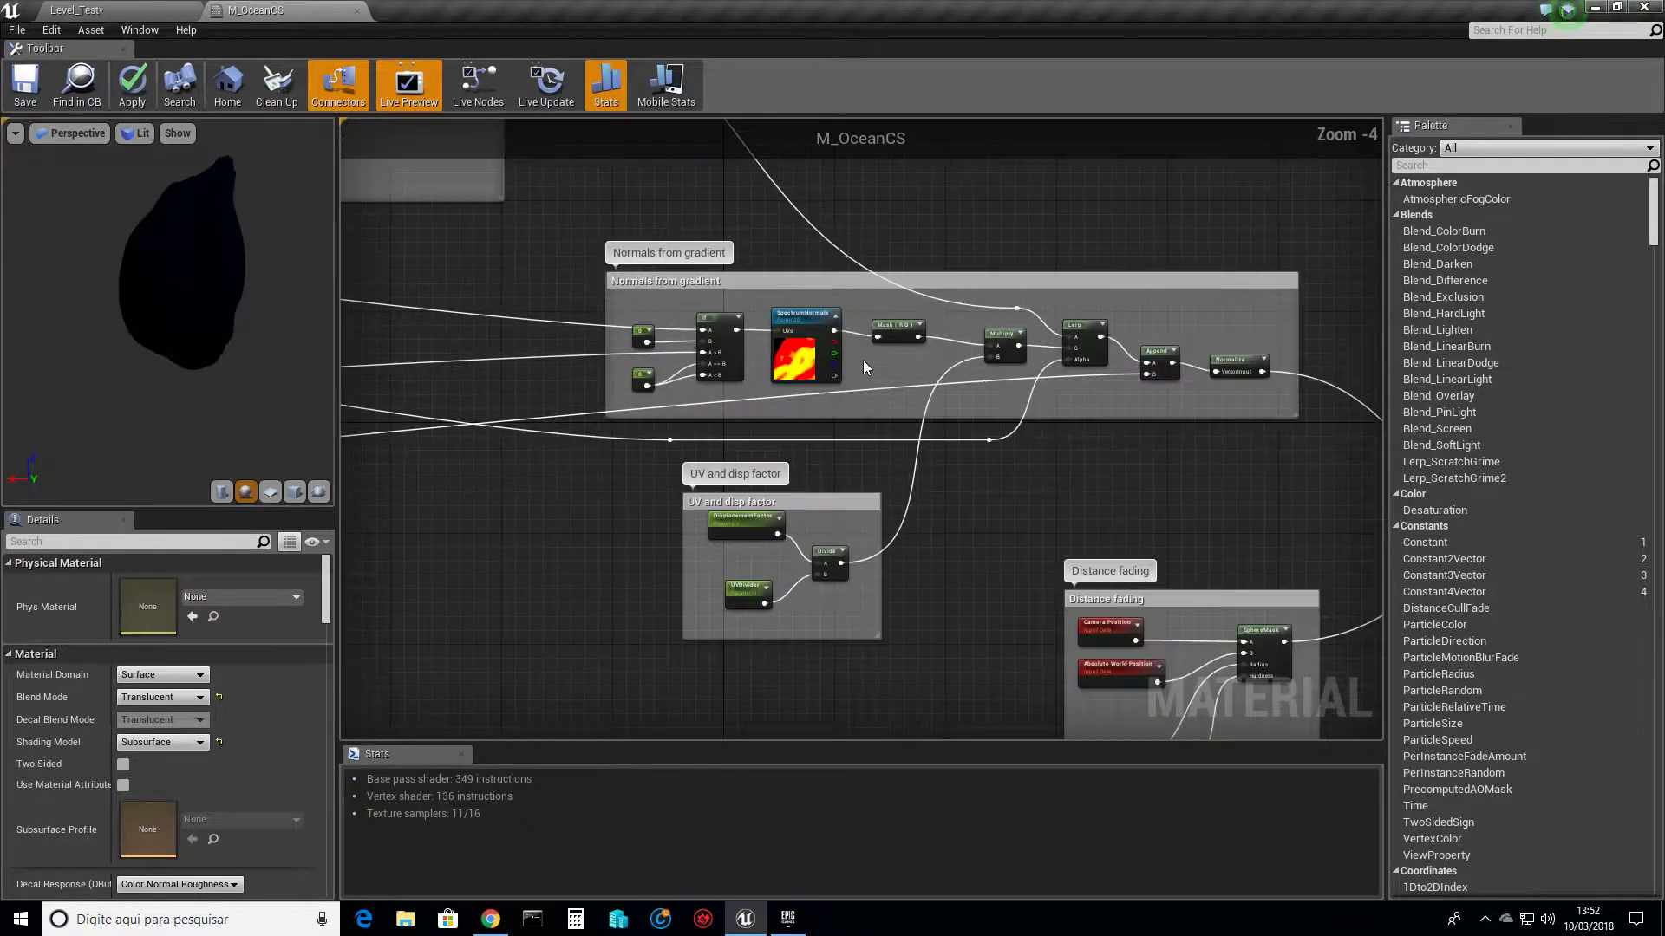
pyautogui.scroll(2, 778, 385)
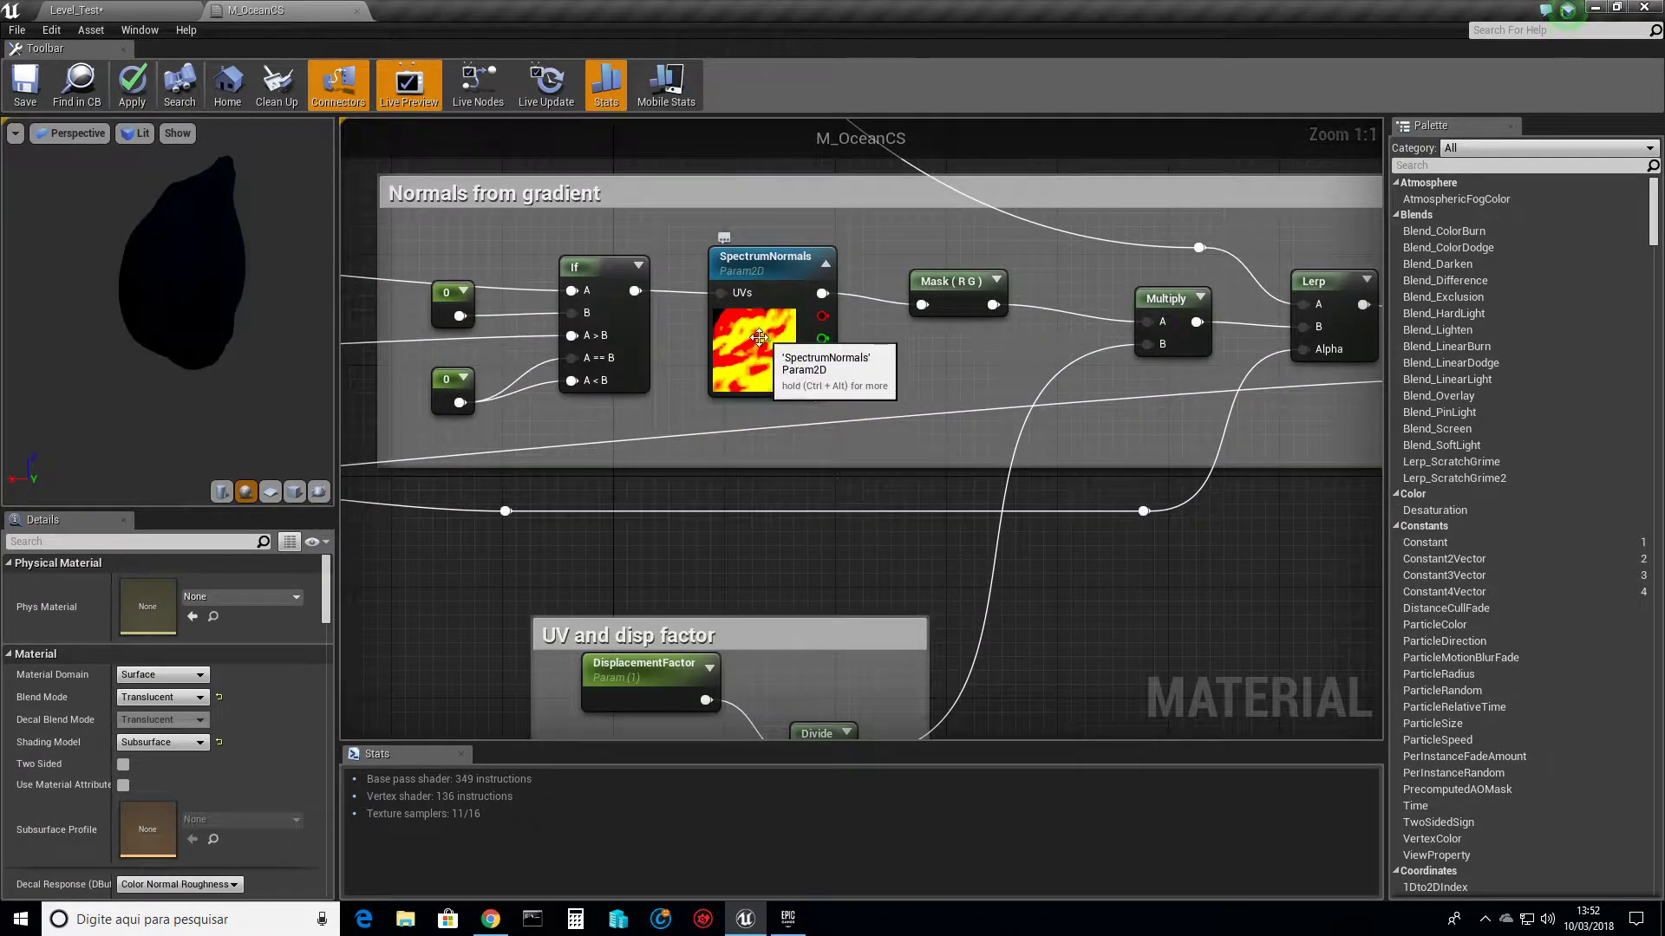
# Examine the M_OceanCS graph's Perlin Pixel section and the SpectrumDisplacement texture parameter.
pyautogui.scroll(-3, 669, 335)
pyautogui.moveTo(621, 413); pyautogui.dragTo(838, 431, button='right')
pyautogui.scroll(-2, 837, 431)
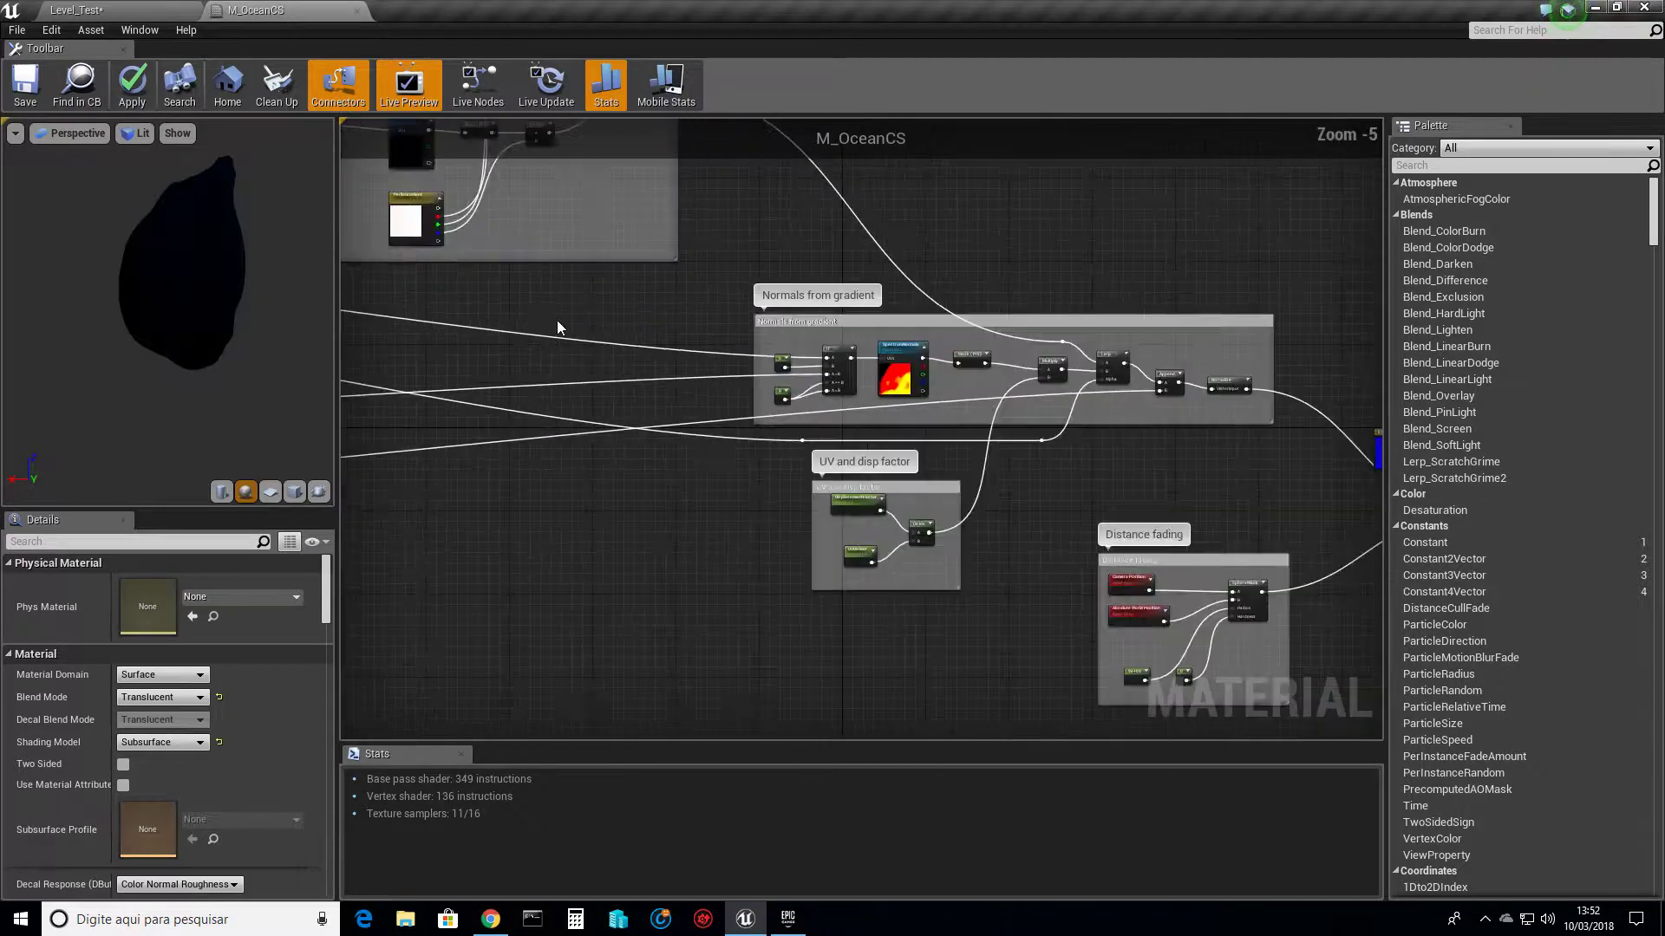
pyautogui.moveTo(502, 334); pyautogui.dragTo(832, 625, button='right')
pyautogui.scroll(1, 769, 398)
pyautogui.scroll(-2, 646, 514)
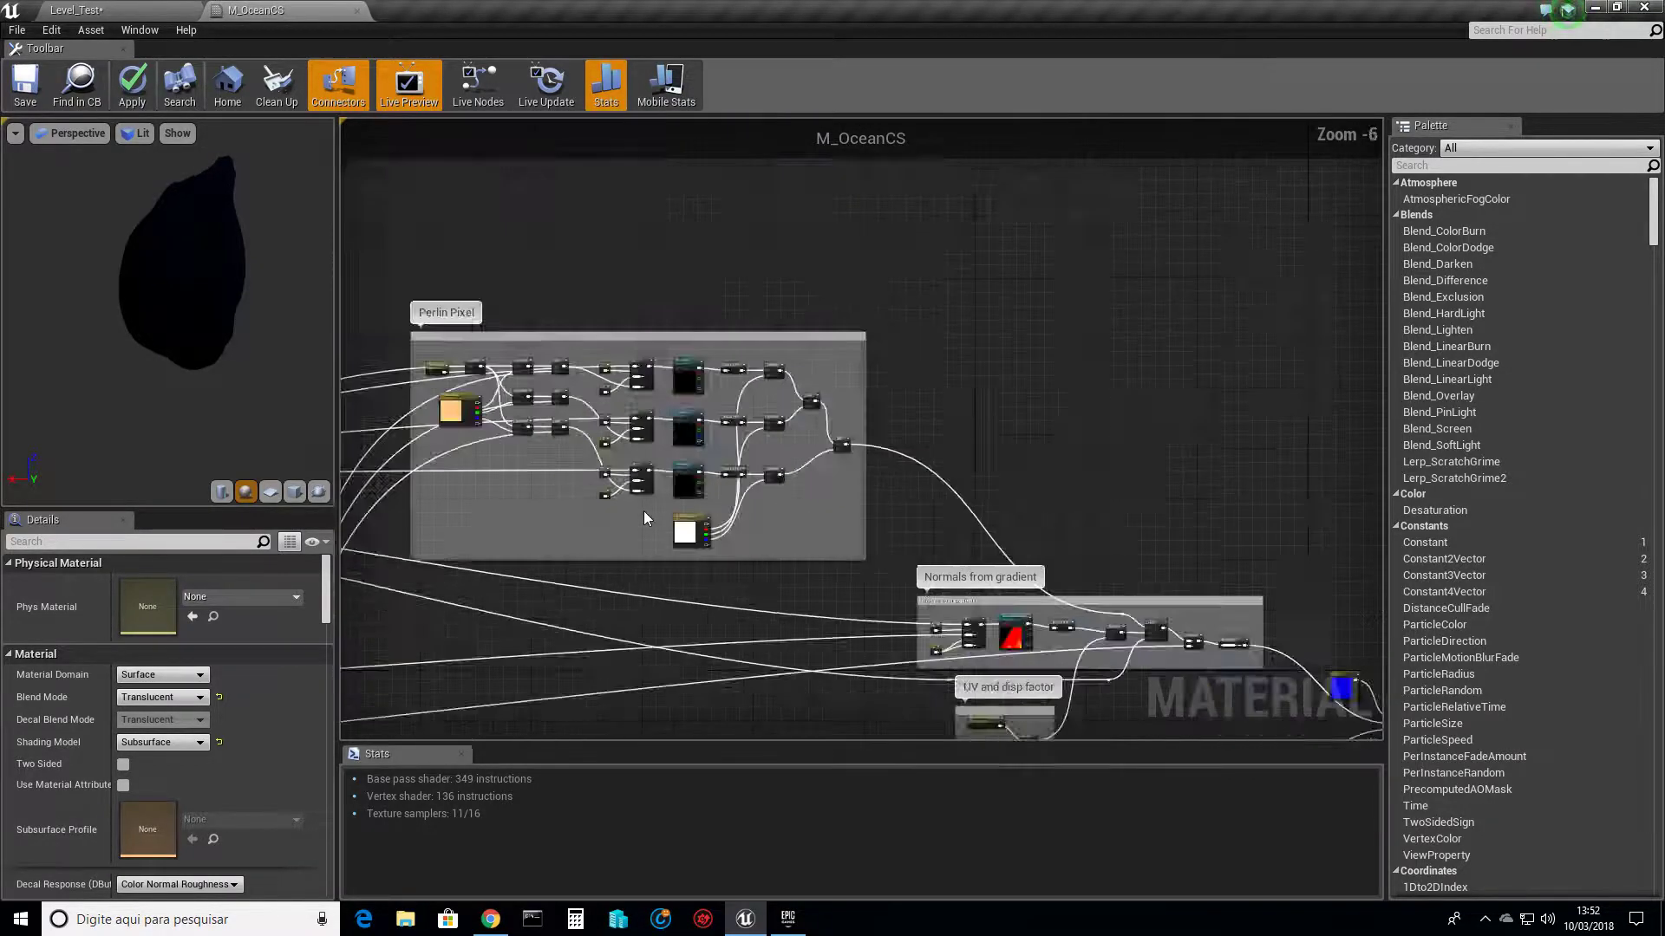
pyautogui.scroll(-1, 644, 516)
pyautogui.moveTo(614, 599); pyautogui.dragTo(1058, 373, button='right')
pyautogui.scroll(1, 951, 588)
pyautogui.moveTo(951, 588); pyautogui.dragTo(930, 269, button='right')
pyautogui.scroll(2, 679, 486)
pyautogui.moveTo(895, 462); pyautogui.dragTo(449, 536, button='right')
pyautogui.scroll(4, 1016, 520)
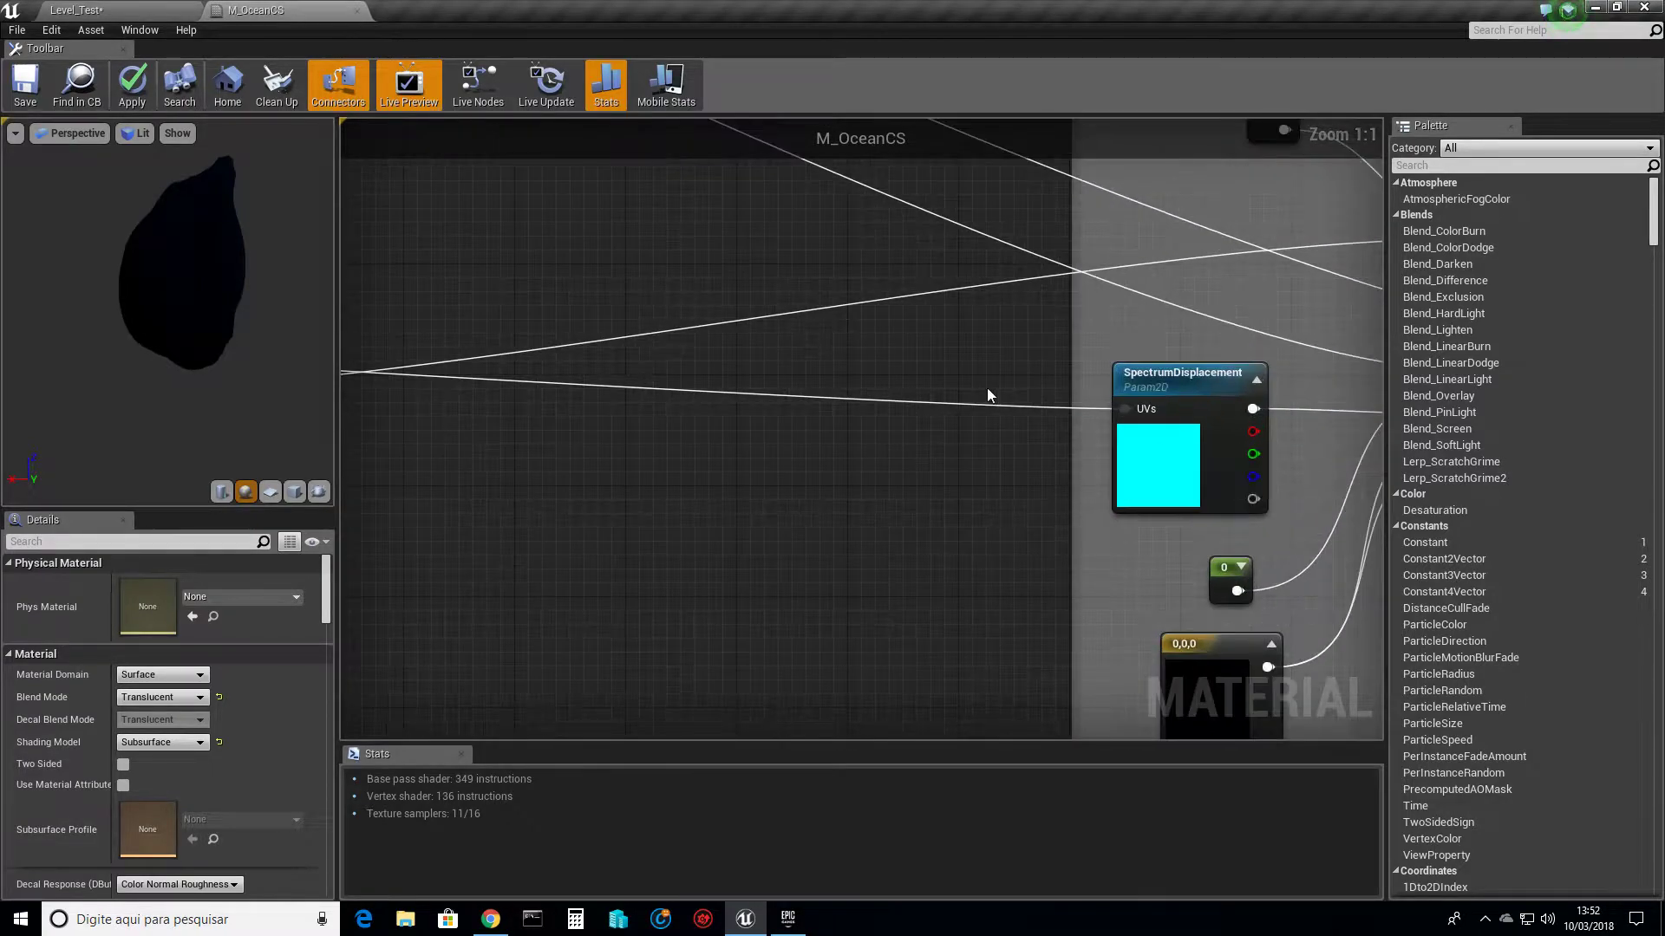
# Return to Level_Test, keeping the M_OceanCS material open, and turn on Realtime rendering for the viewport.
pyautogui.click(357, 11)
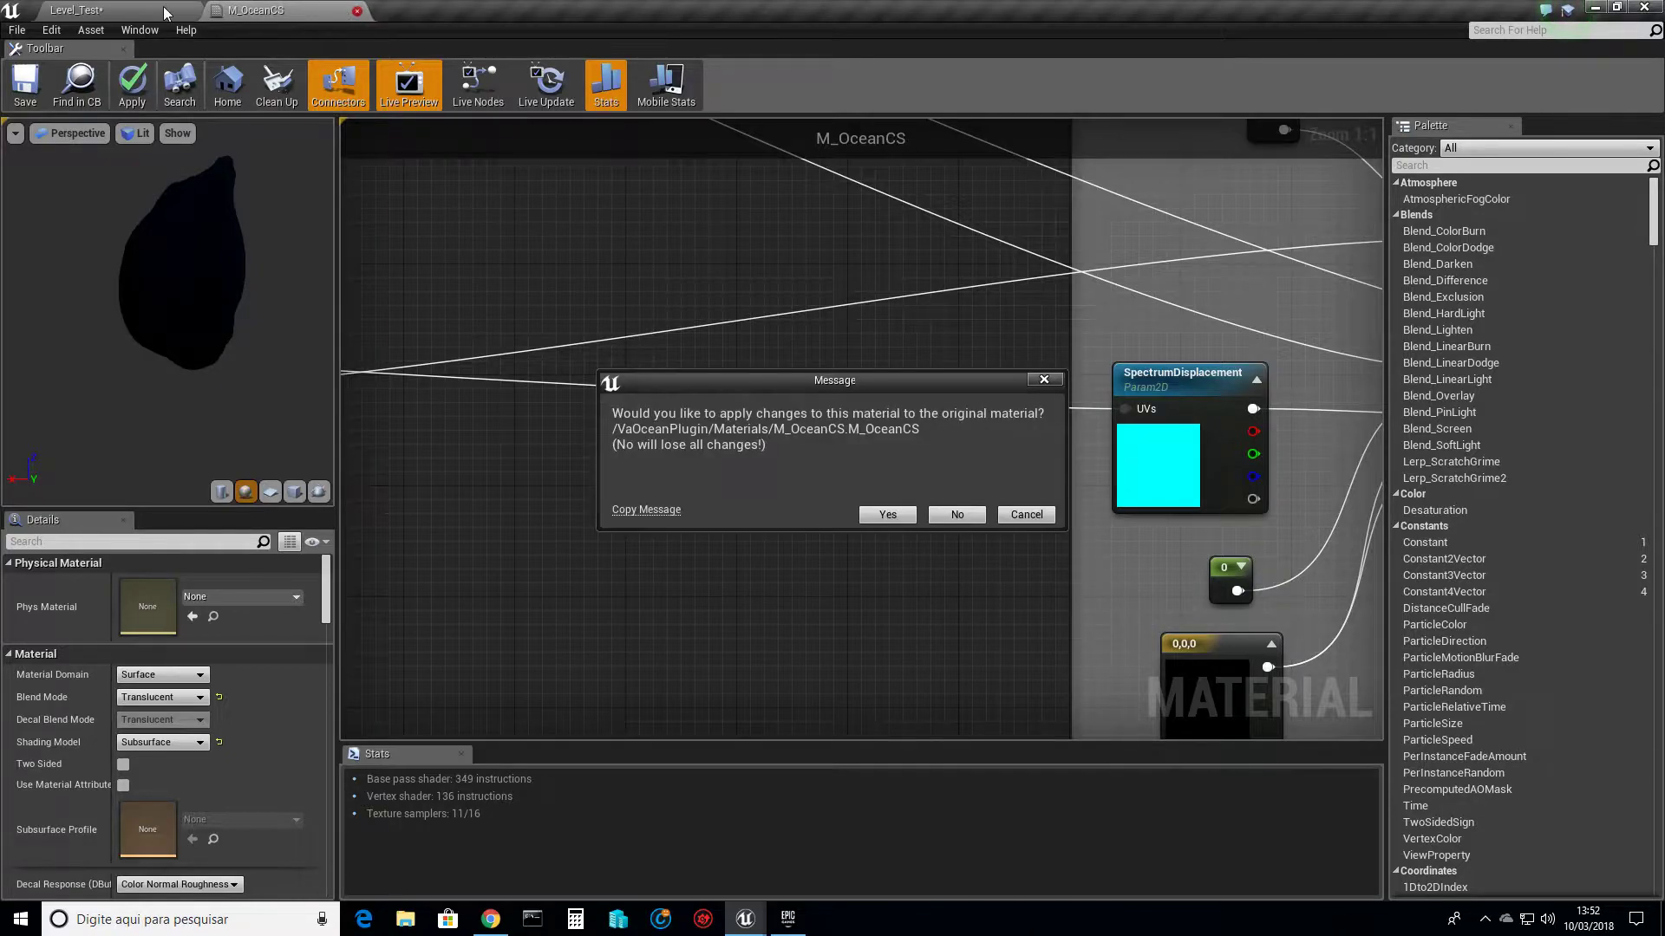
pyautogui.click(978, 519)
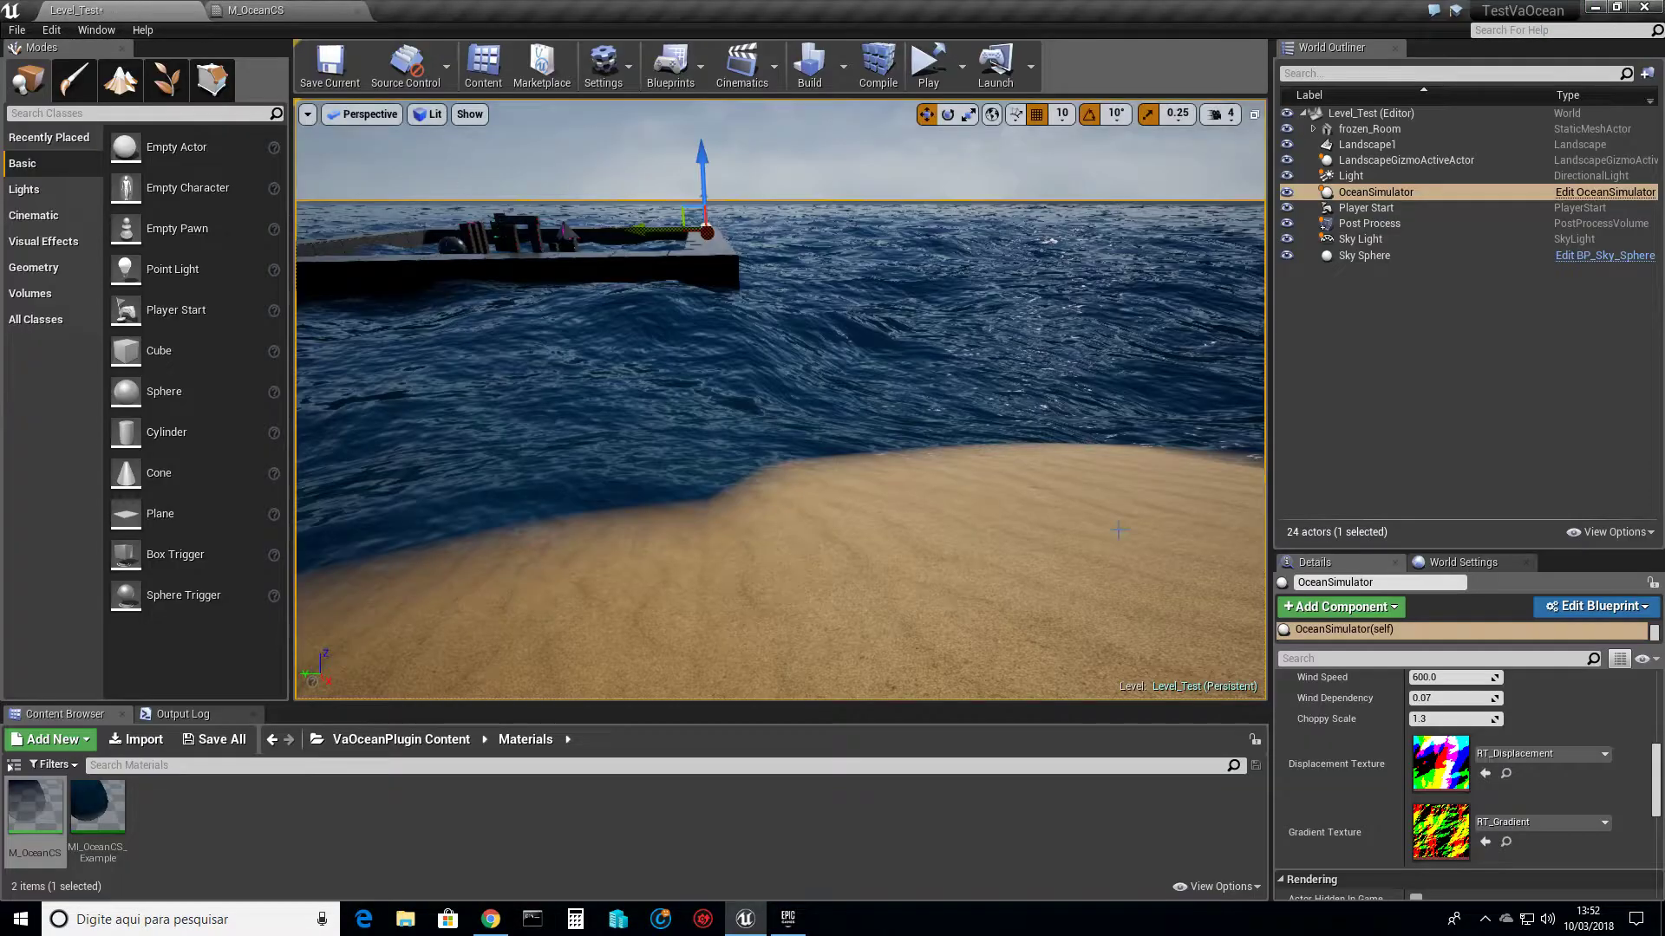
pyautogui.click(308, 116)
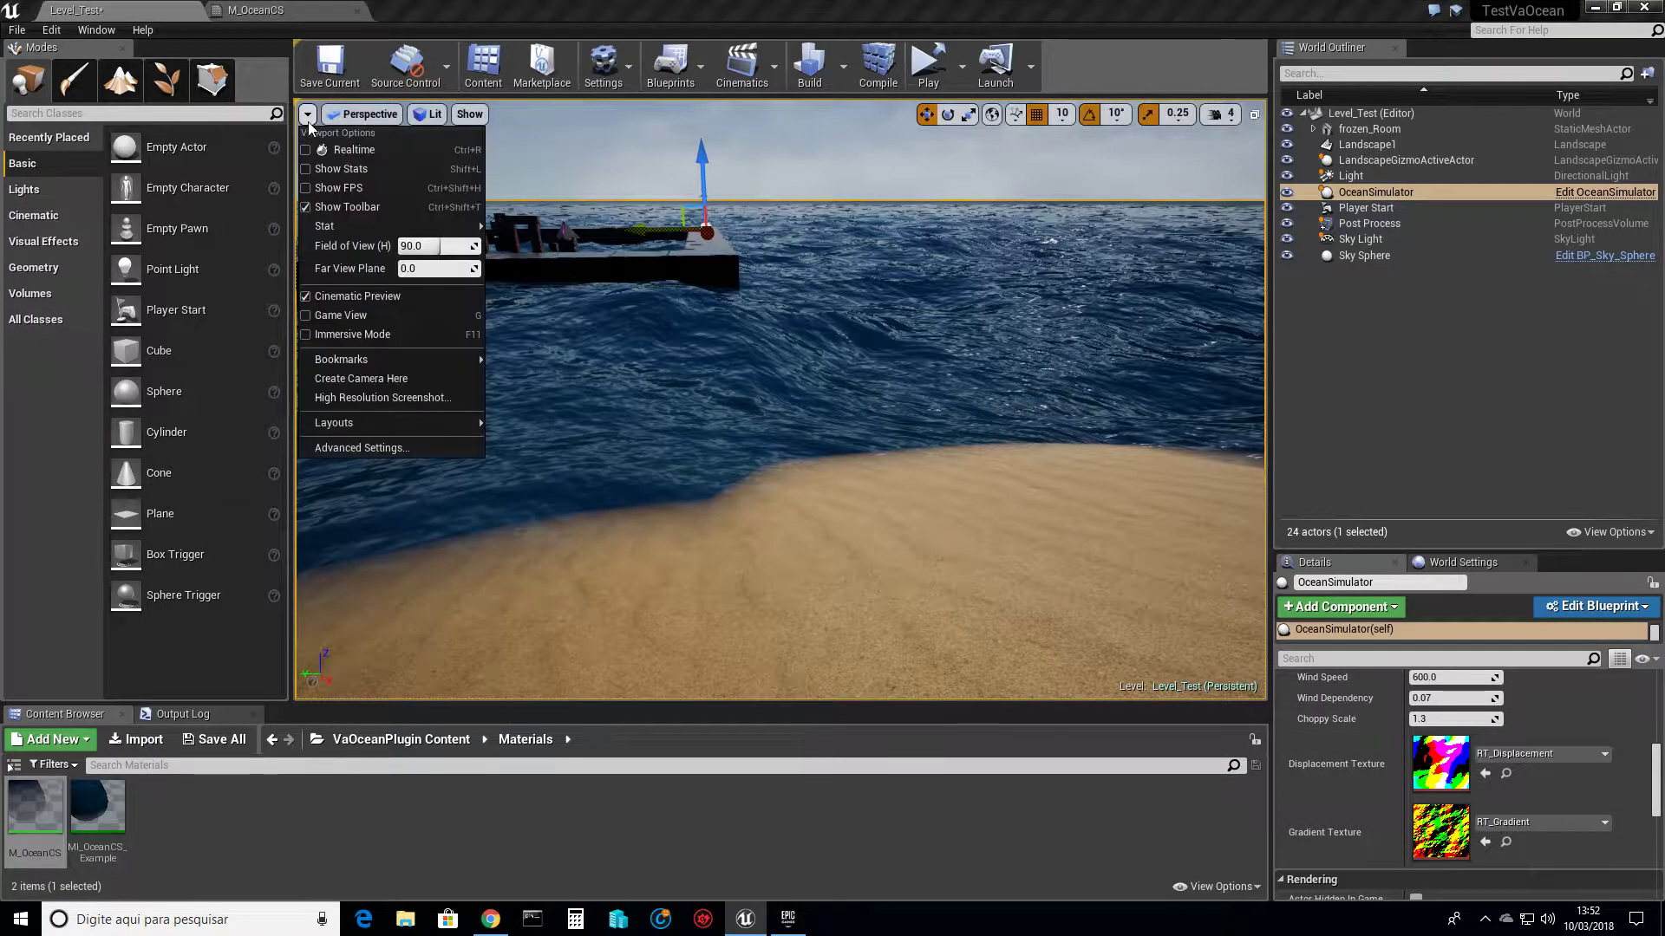
pyautogui.click(320, 152)
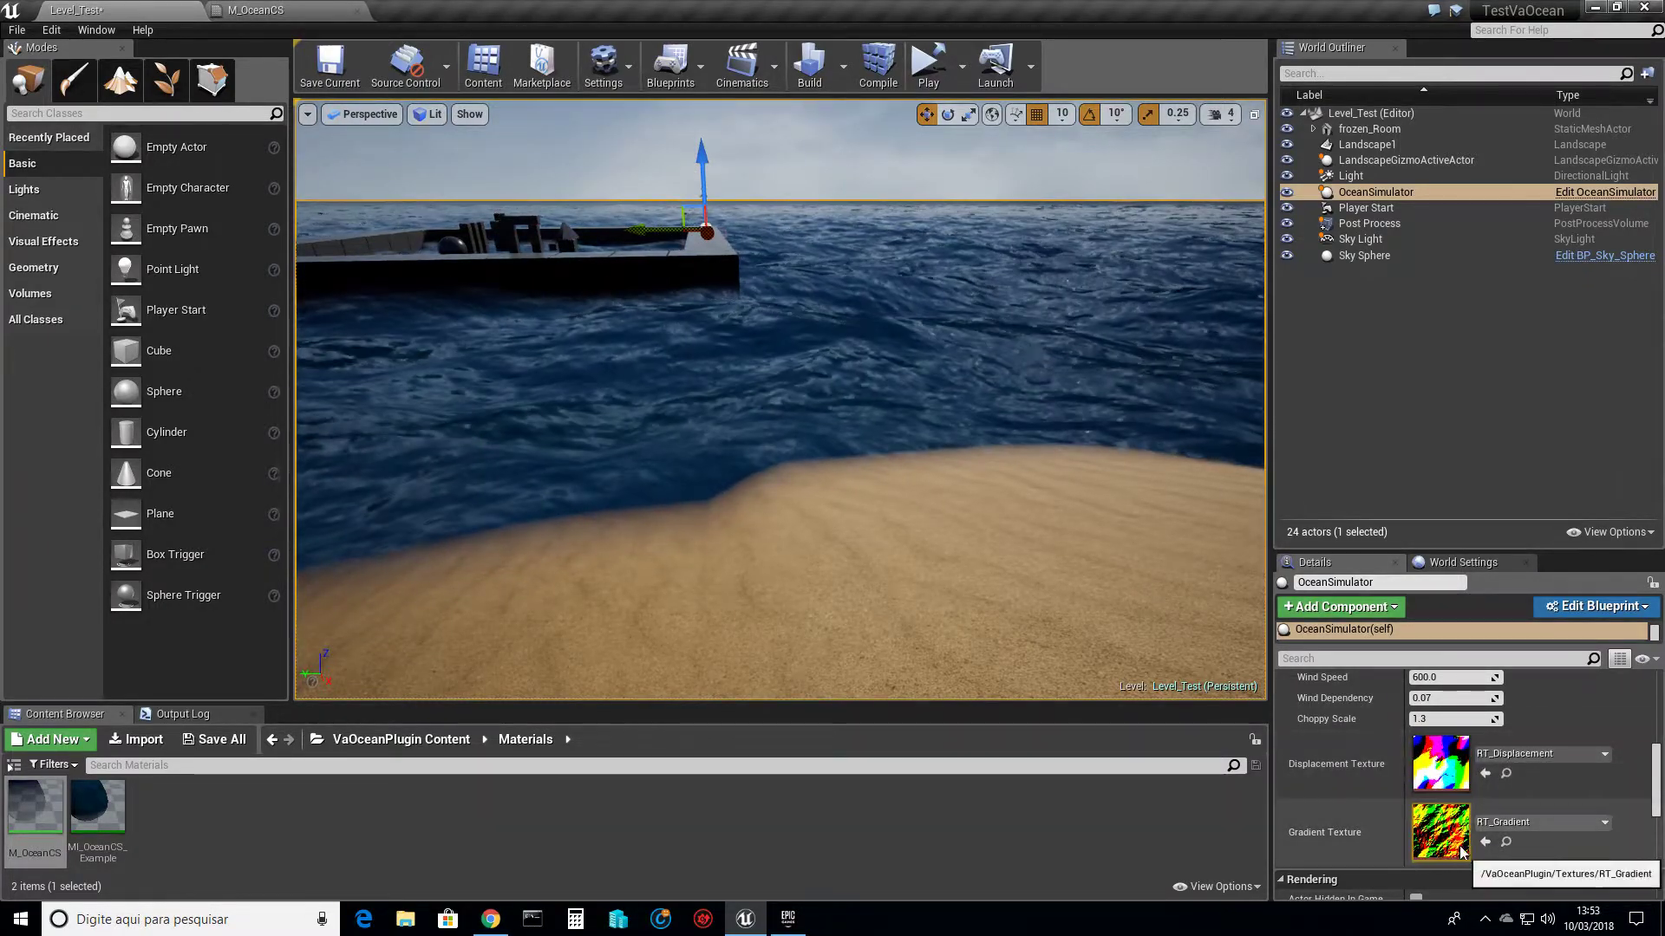
# Play the level in the selected viewport, move the character briefly along the beach, and stop the session.
pyautogui.click(962, 67)
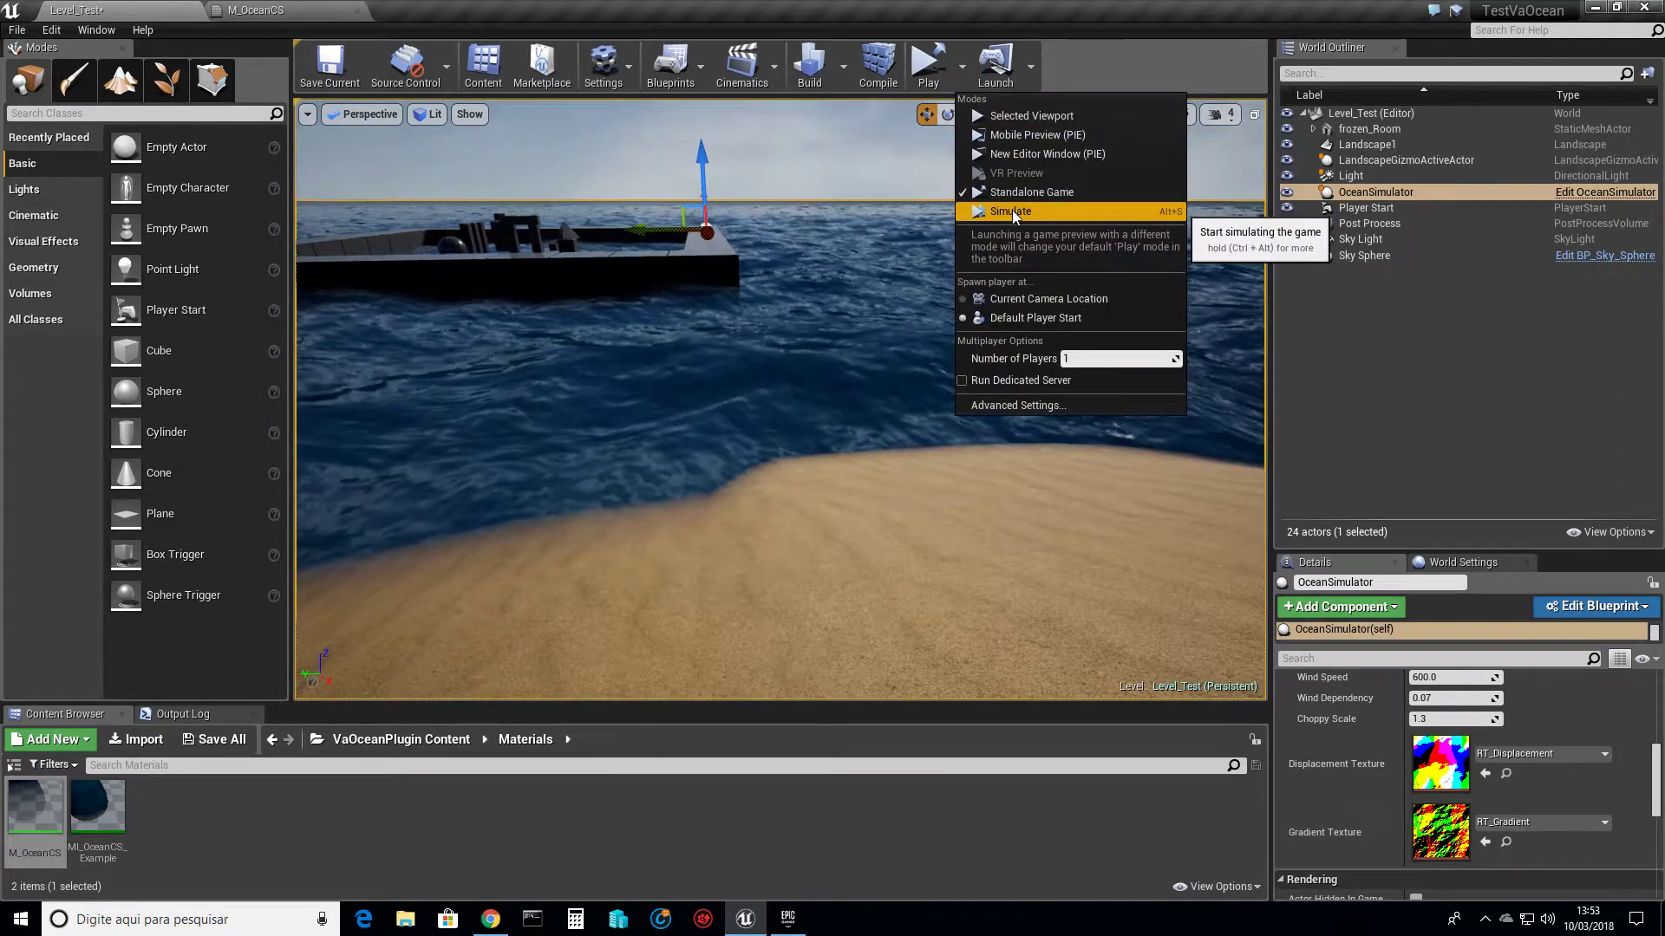
pyautogui.click(993, 118)
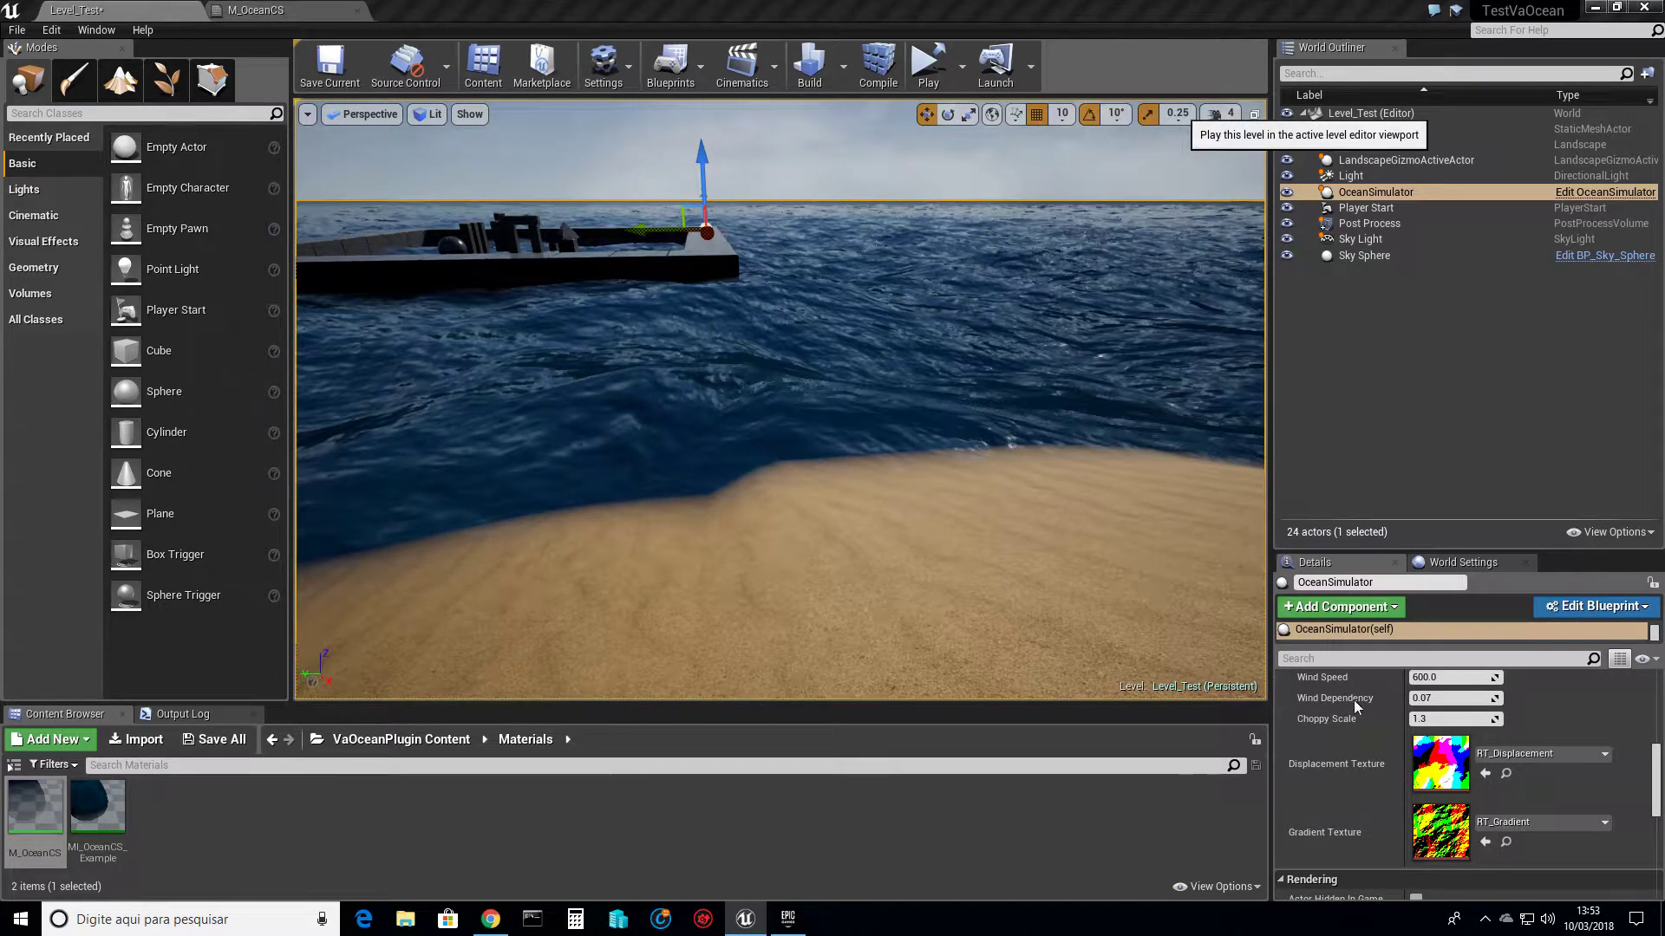
pyautogui.press('w')
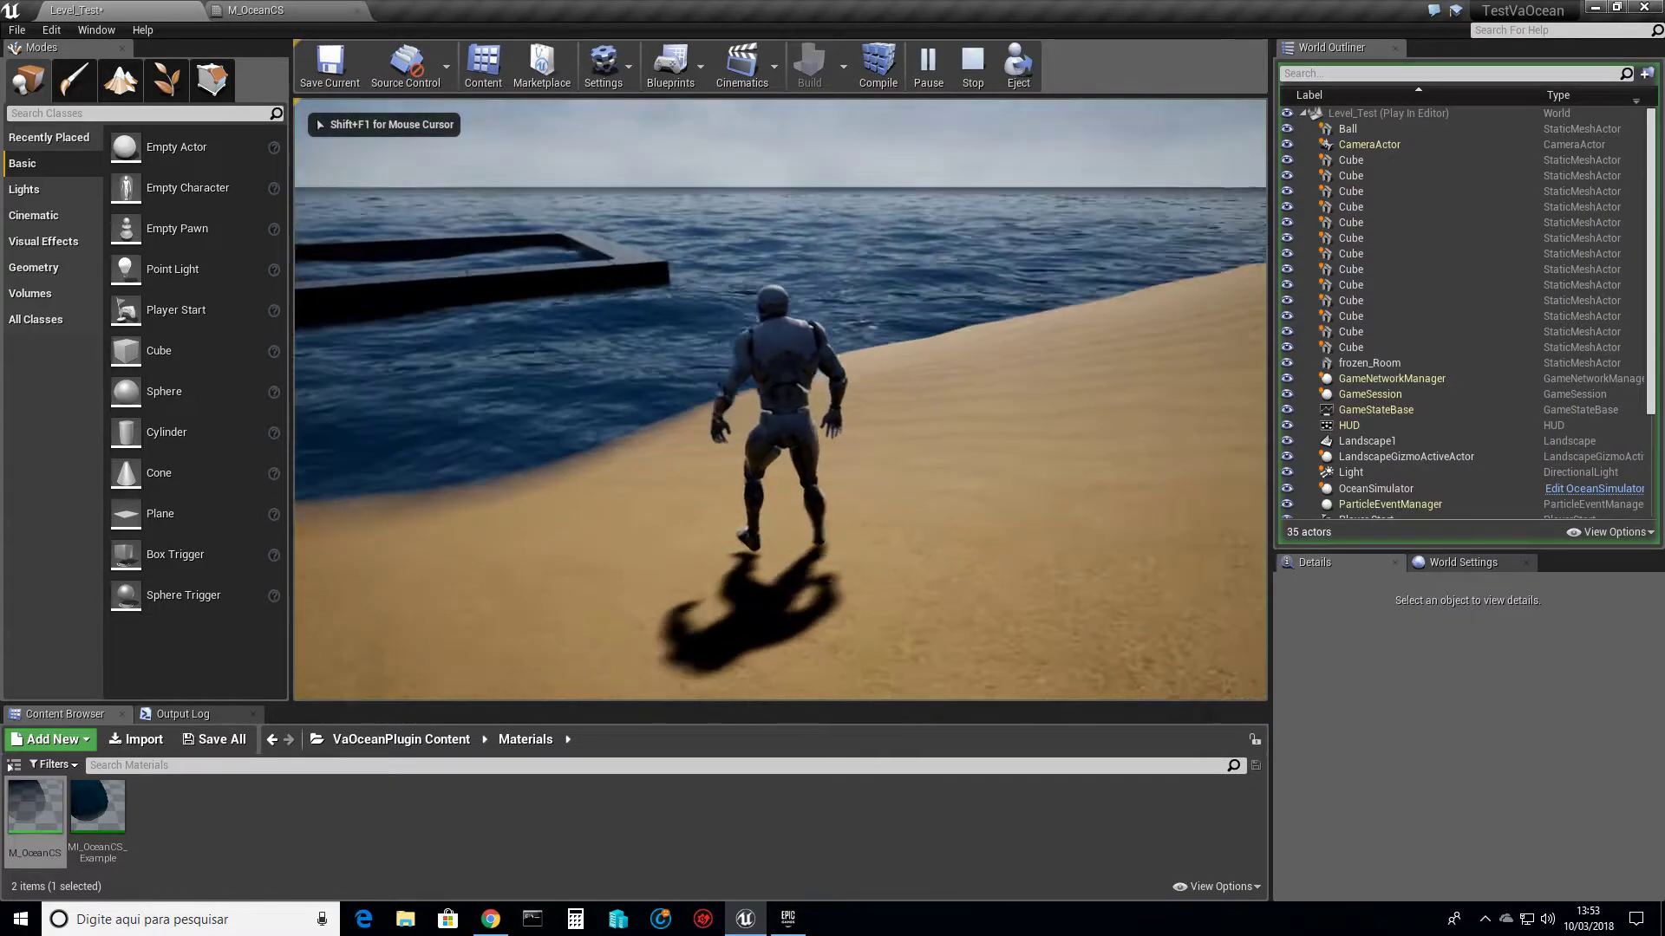
pyautogui.press('Escape')
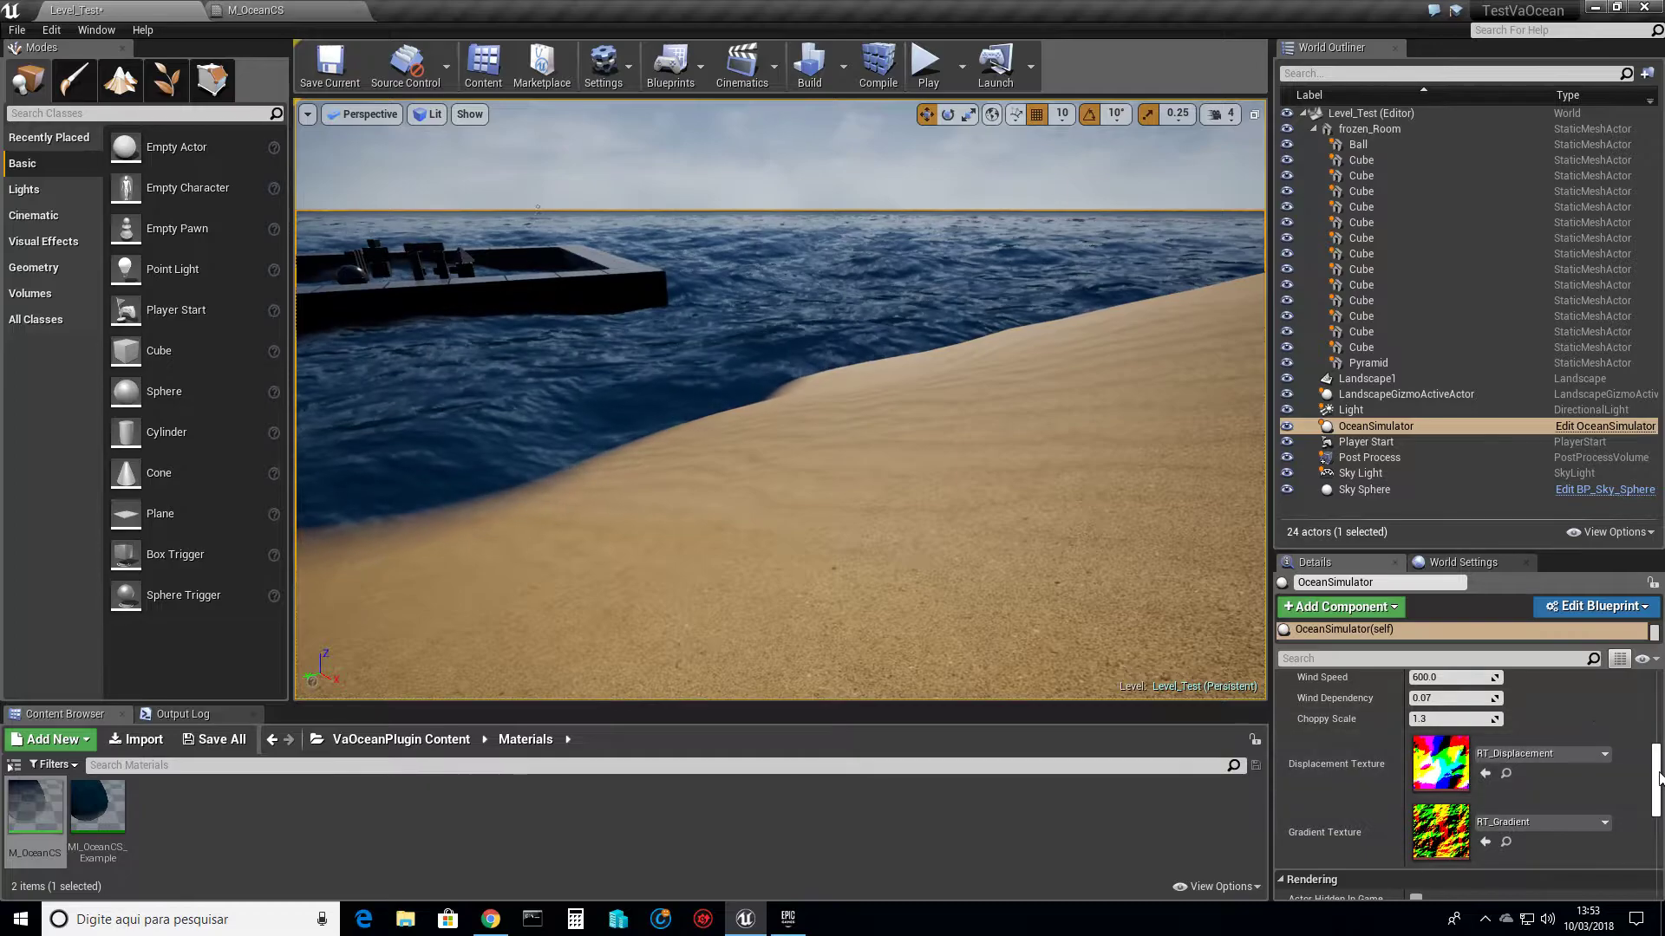
# Look over the OceanSimulator's displacement and gradient textures and its neighbouring settings.
pyautogui.moveTo(1657, 770)
pyautogui.mouseDown()
pyautogui.moveTo(1659, 747)
pyautogui.moveTo(1661, 773)
pyautogui.mouseUp()
pyautogui.scroll(-3, 1584, 792)
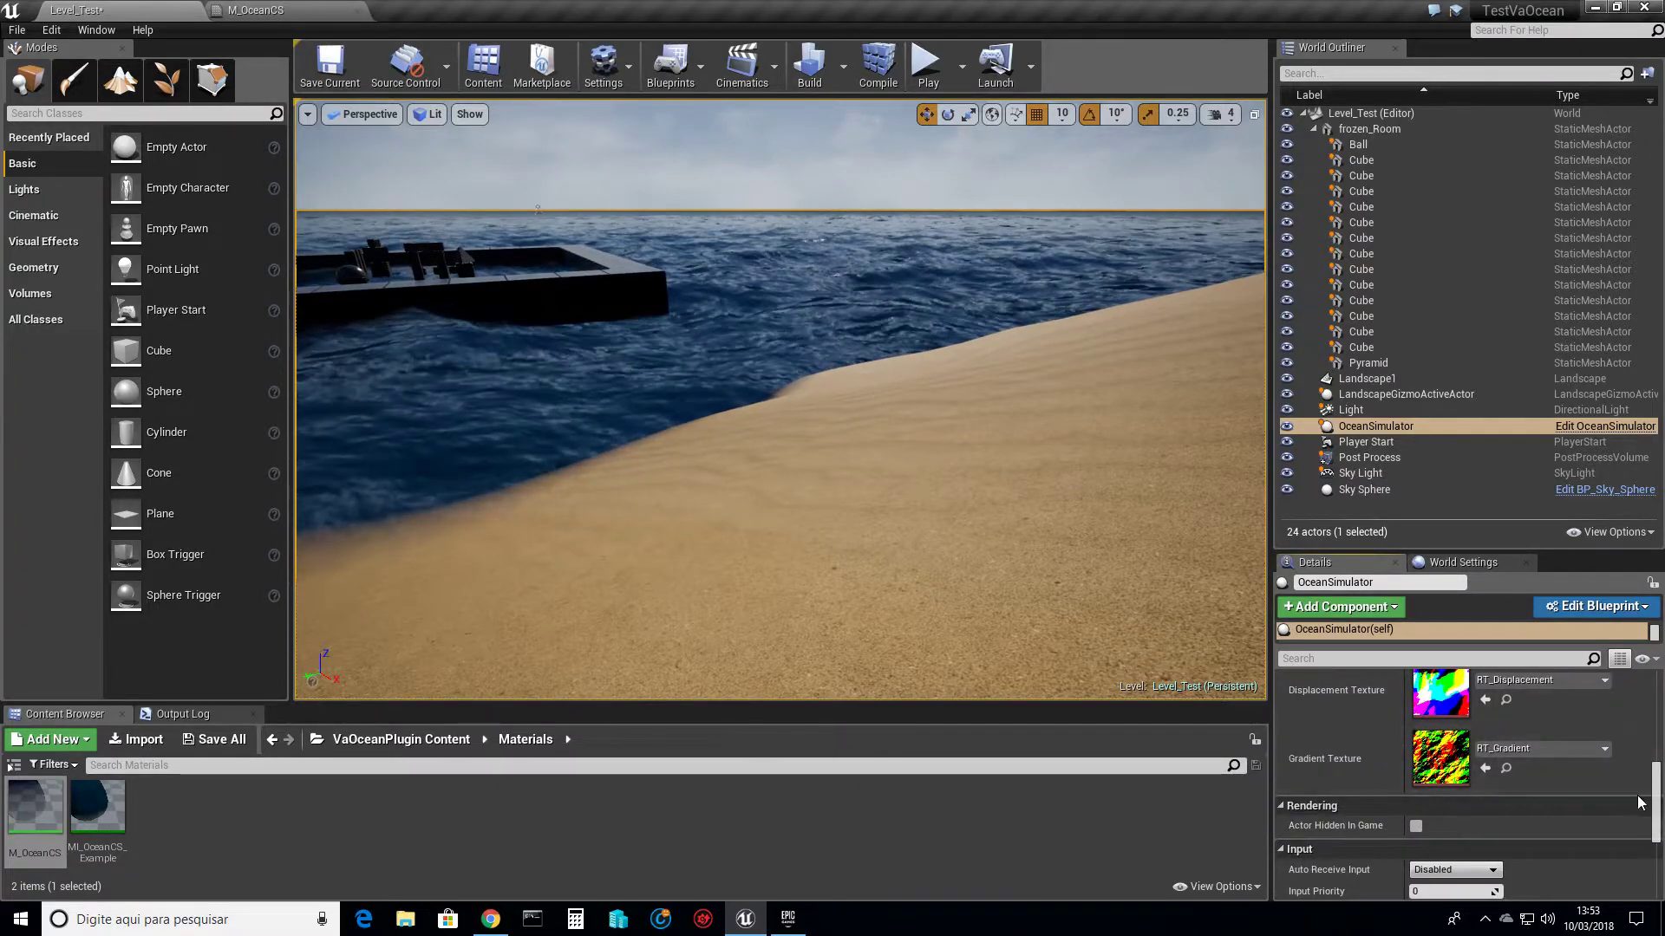
pyautogui.scroll(3, 1641, 802)
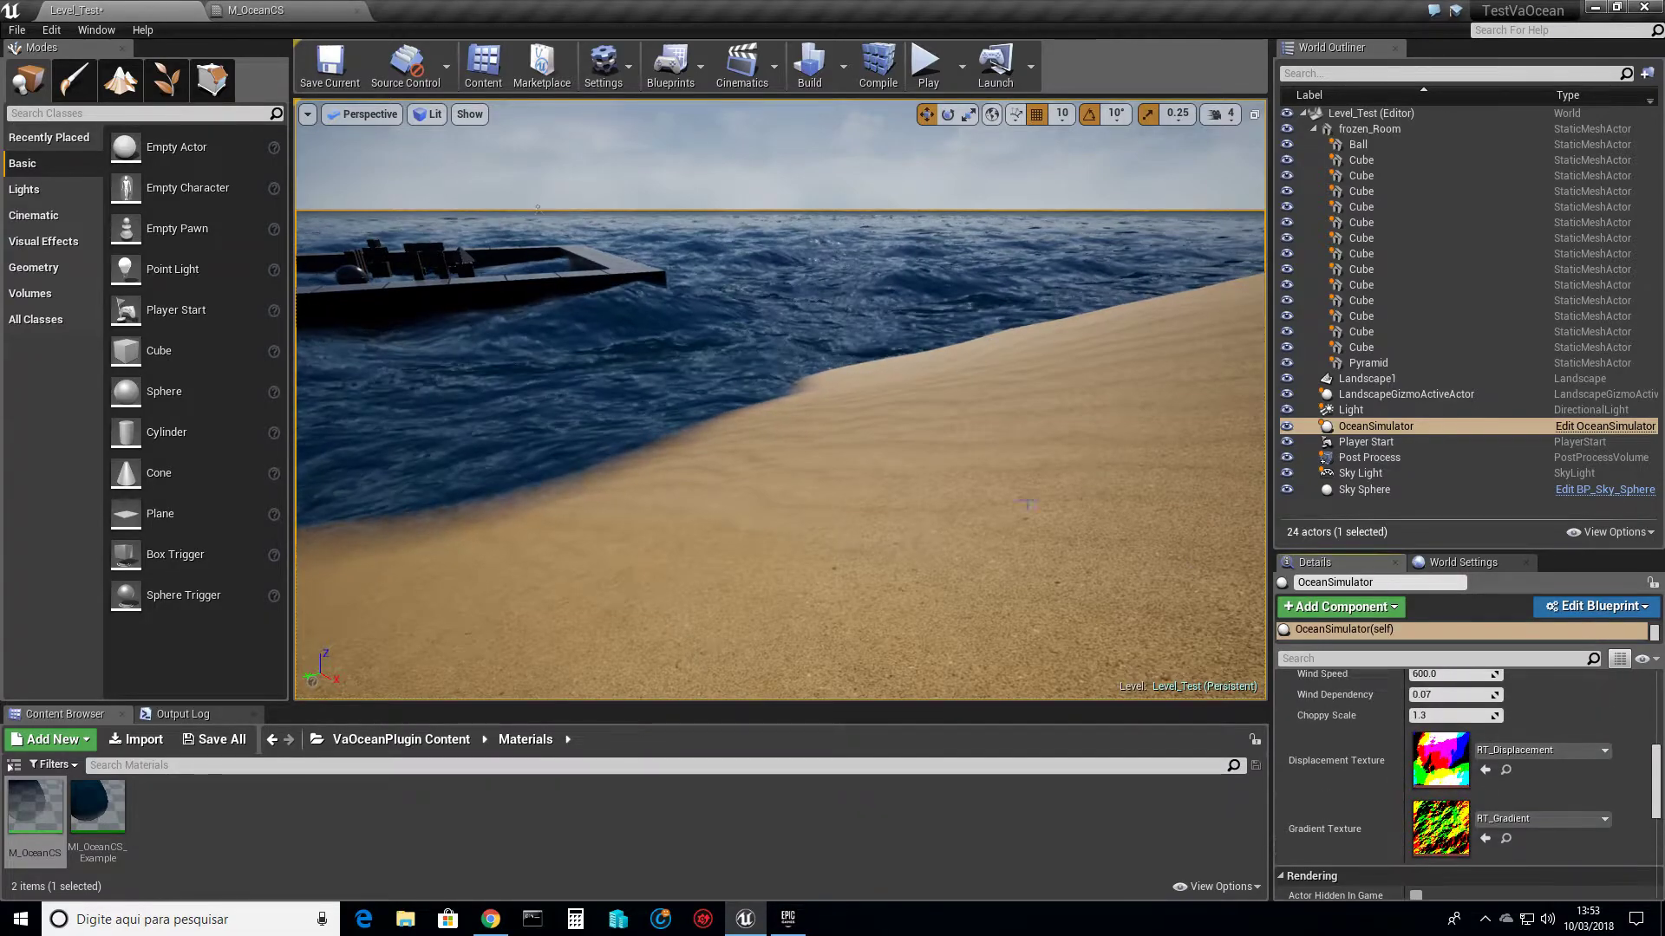
# Observe the ocean around the floating frame and shoreline from several angles, and select the Sky Sphere.
pyautogui.moveTo(920, 200); pyautogui.dragTo(826, 190, button='right')
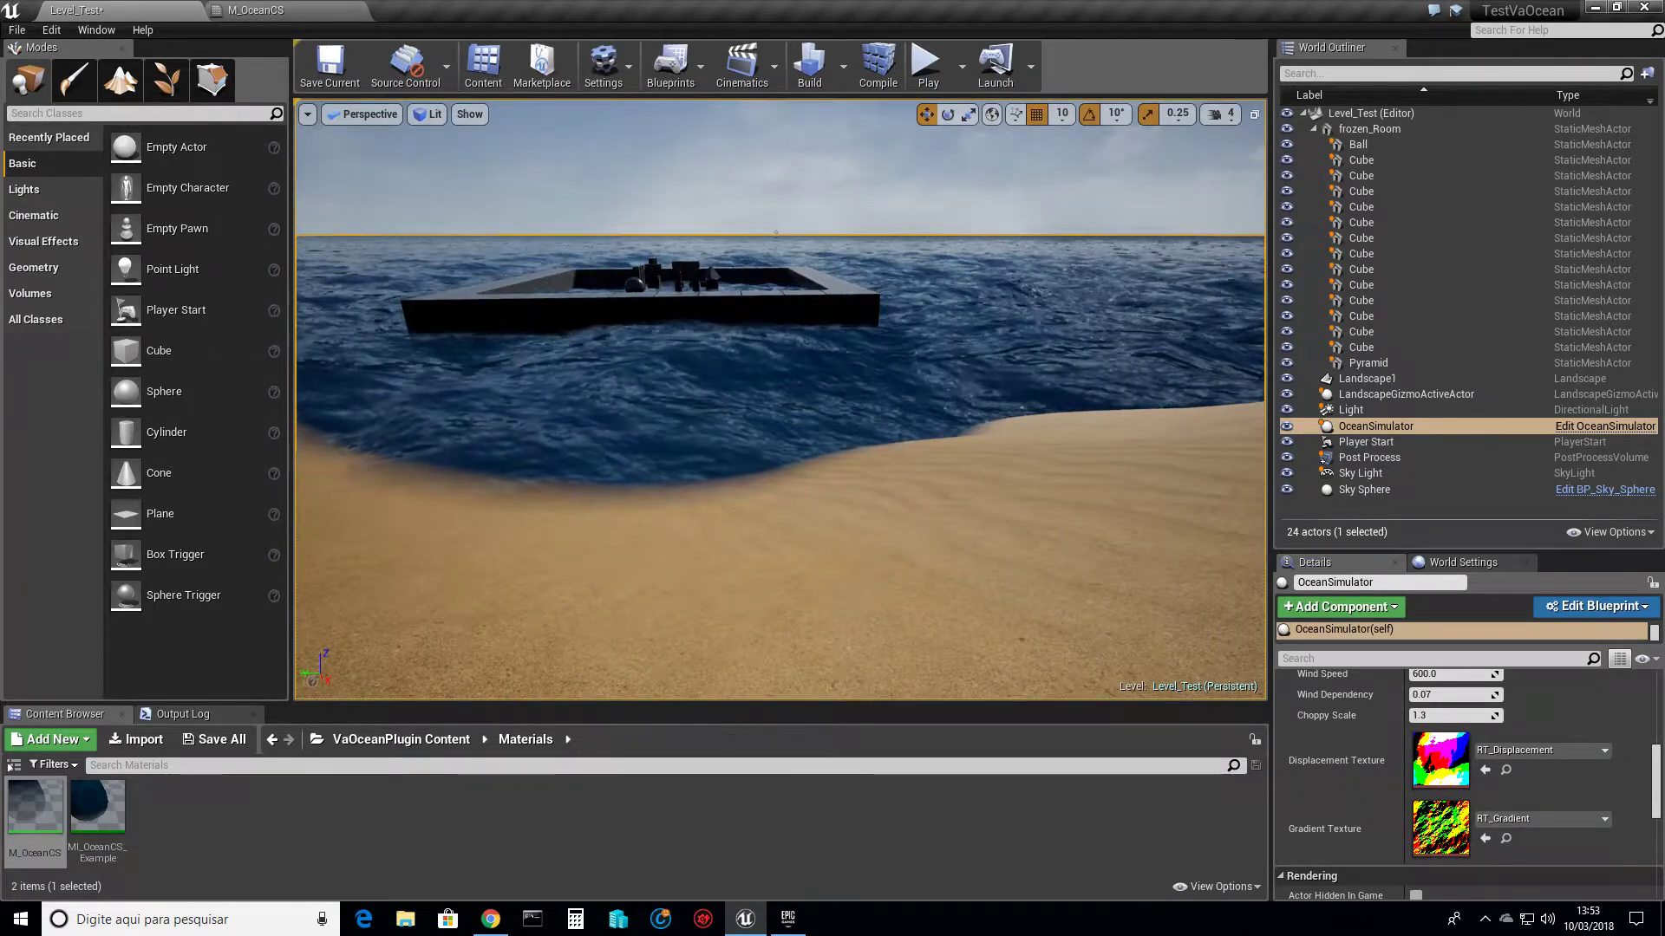
pyautogui.moveTo(719, 336); pyautogui.dragTo(833, 312, button='right')
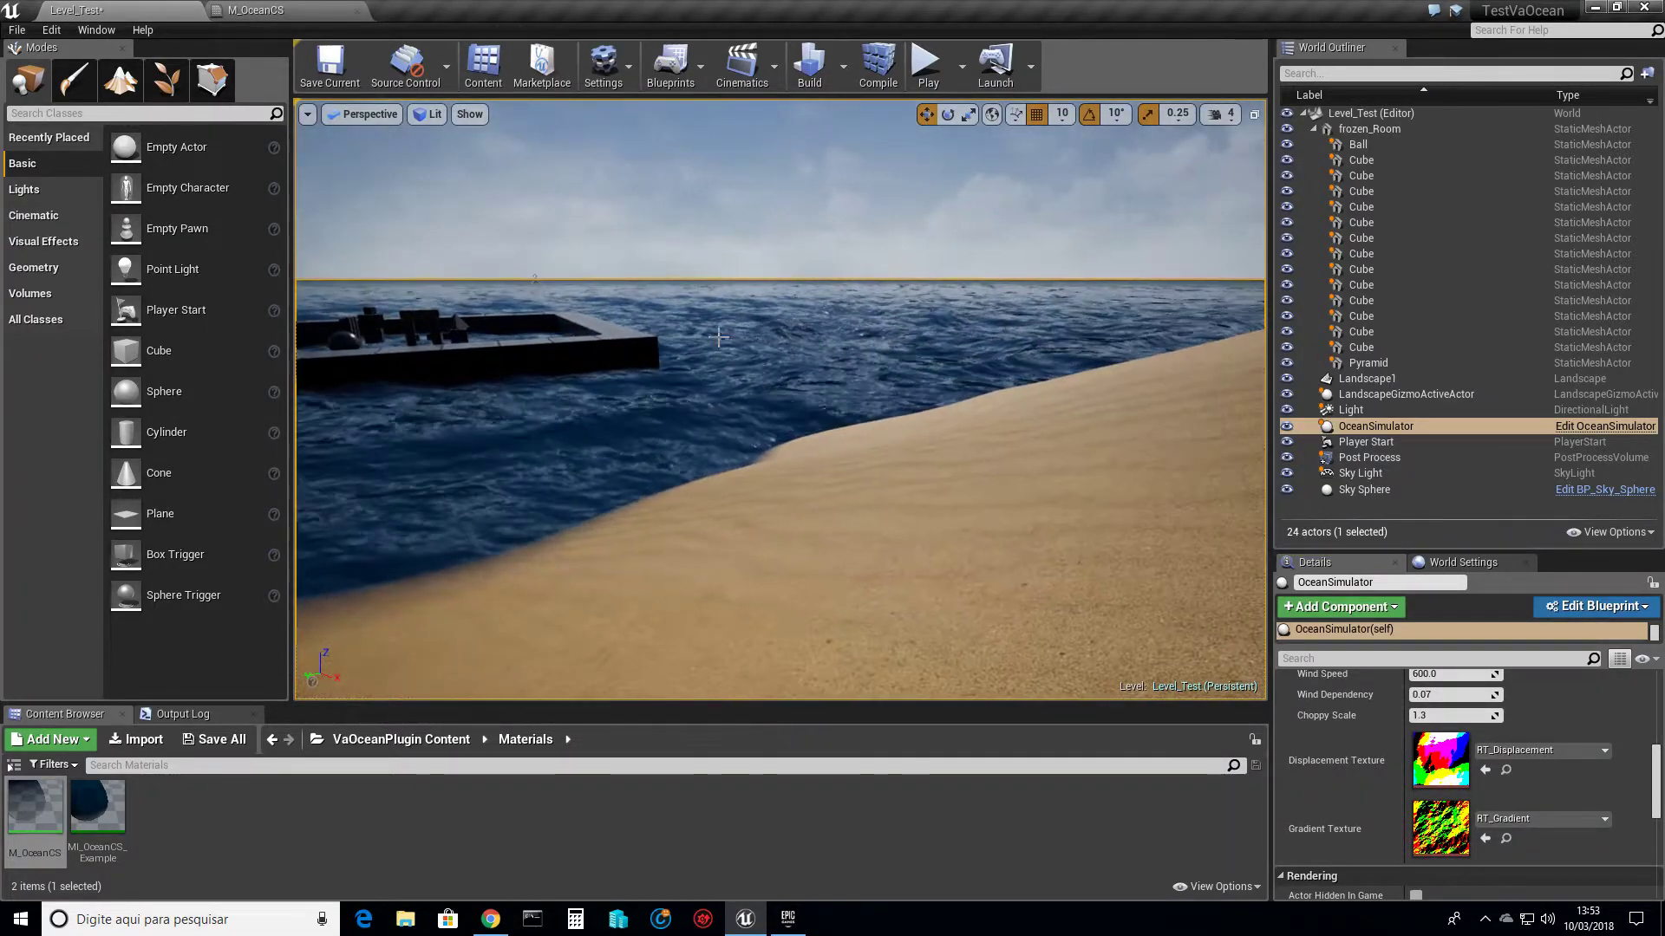
pyautogui.click(754, 223)
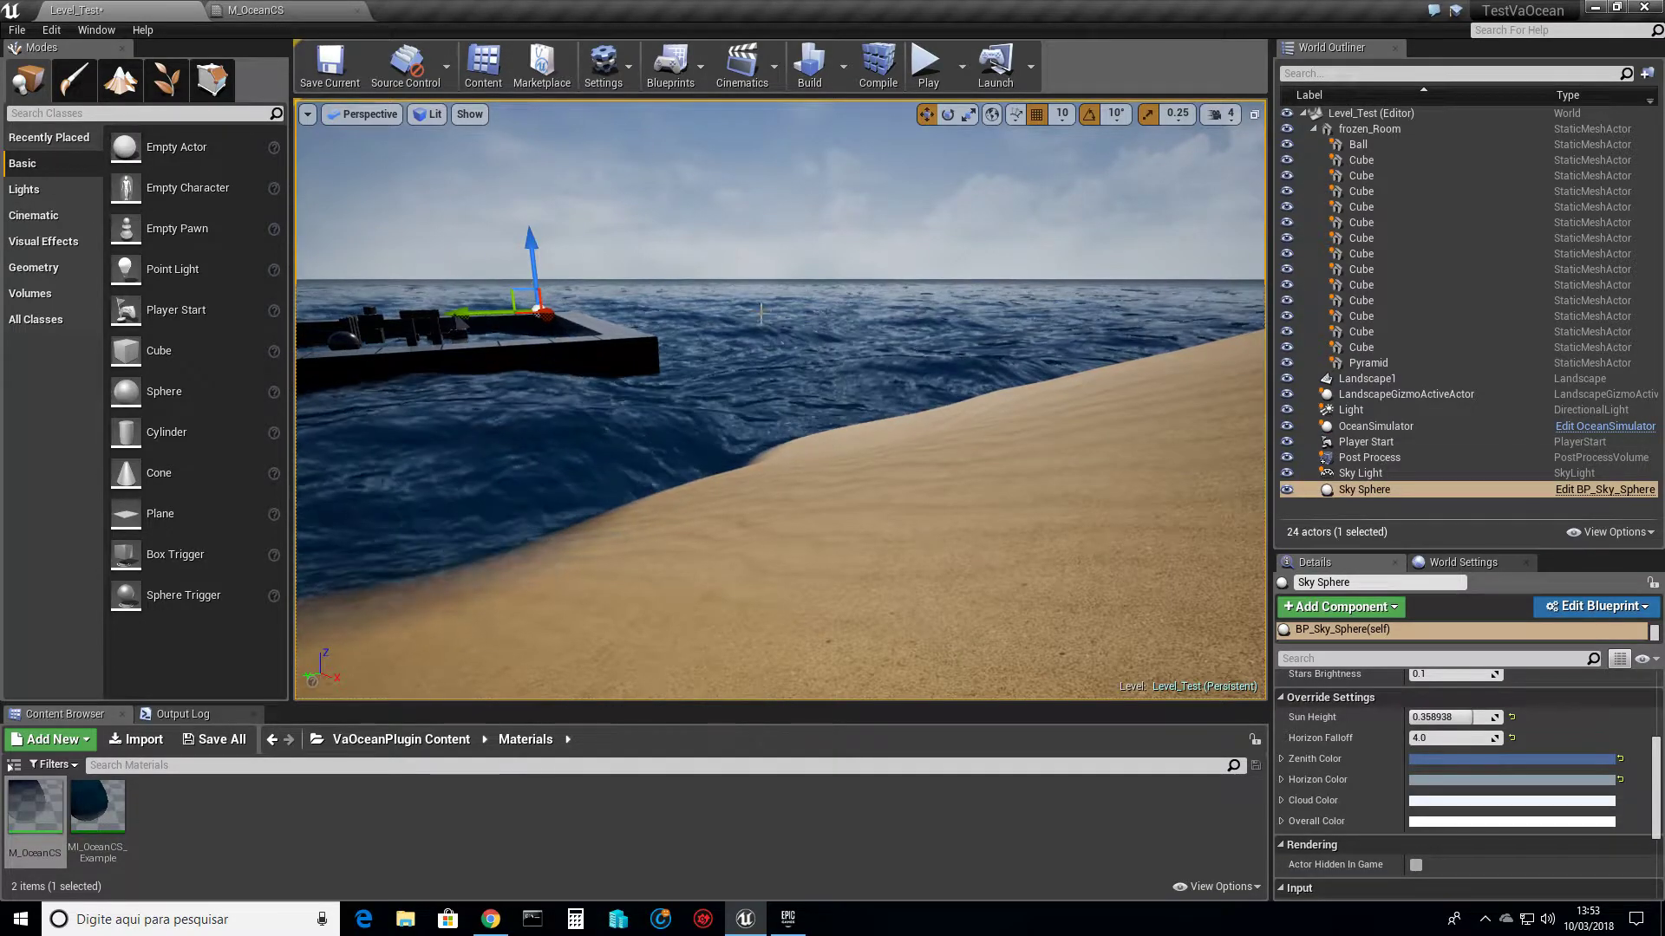
pyautogui.moveTo(848, 397)
pyautogui.mouseDown(button='right')
pyautogui.moveTo(694, 387)
pyautogui.moveTo(994, 312)
pyautogui.moveTo(737, 349)
pyautogui.moveTo(946, 322)
pyautogui.moveTo(867, 375)
pyautogui.moveTo(876, 389)
pyautogui.mouseUp(button='right')
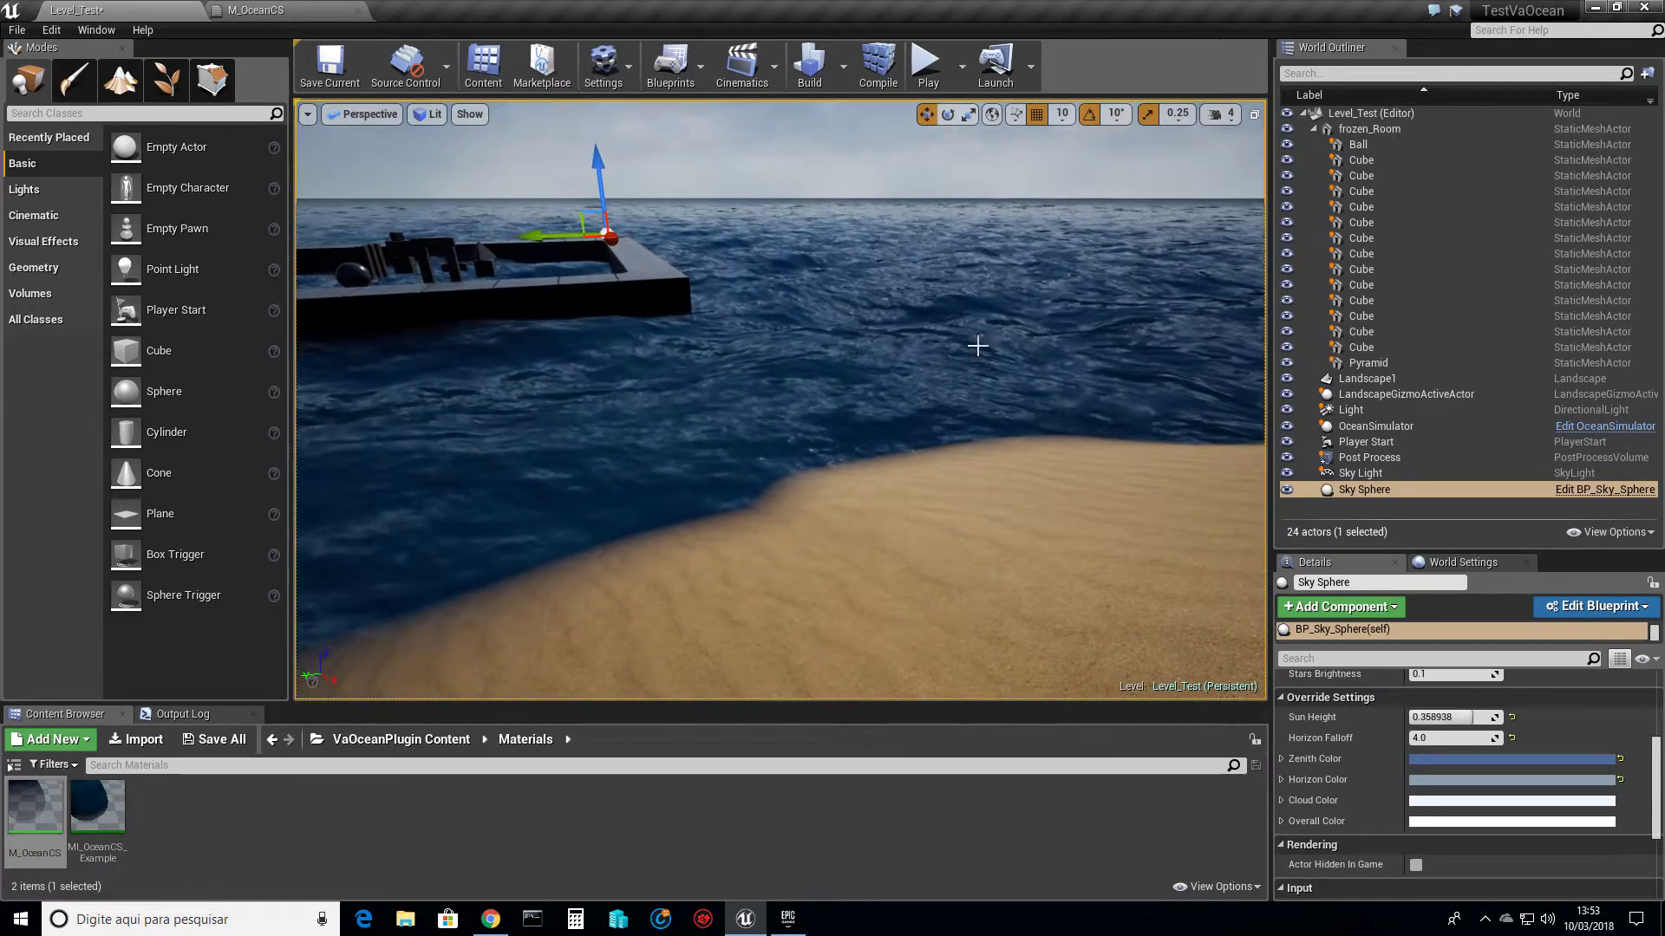
# Examine the ocean waves against the sandy shoreline and beside the floating frame from several angles.
pyautogui.scroll(8, 1652, 673)
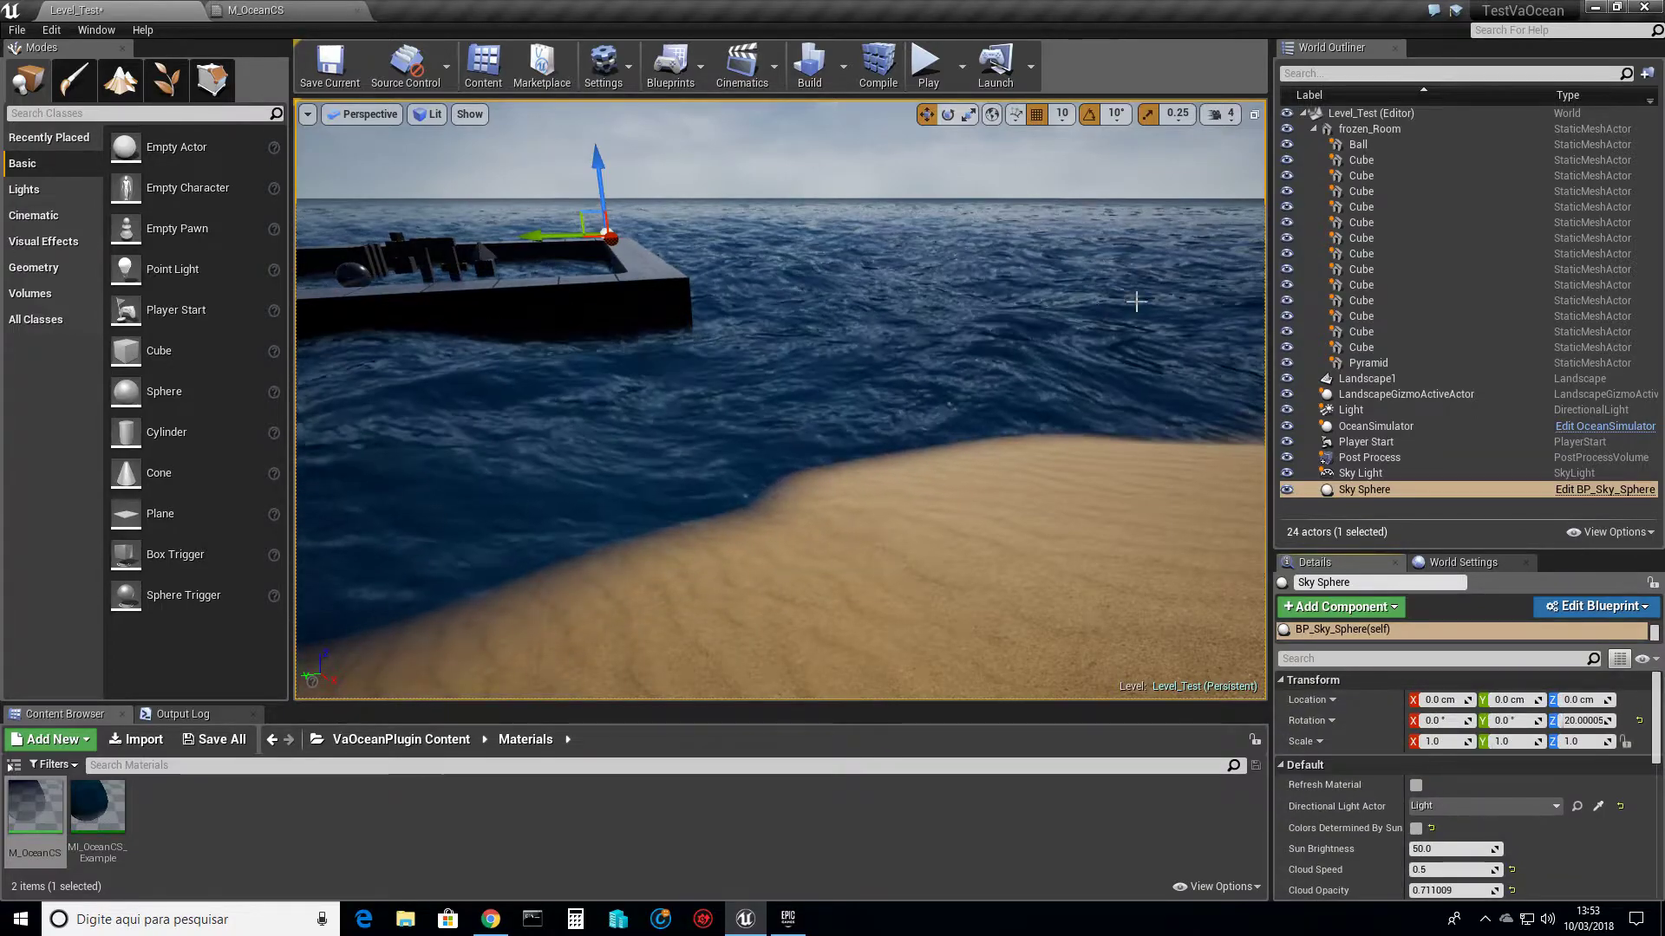
pyautogui.moveTo(758, 345); pyautogui.dragTo(802, 371, button='right')
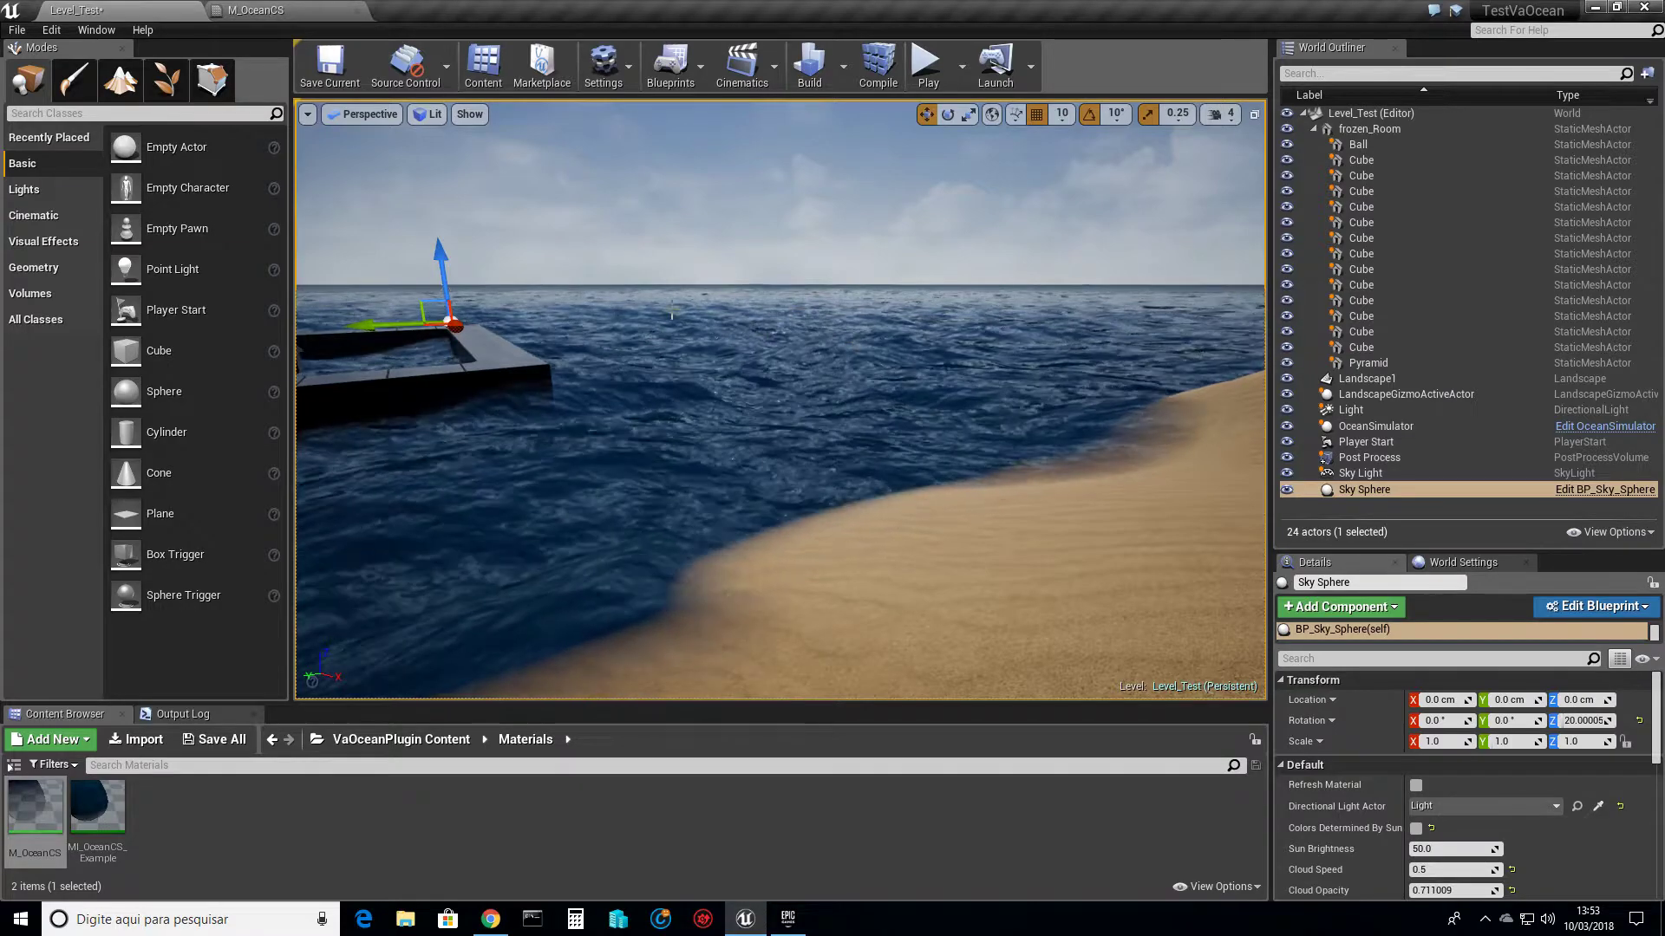
pyautogui.scroll(-4, 767, 330)
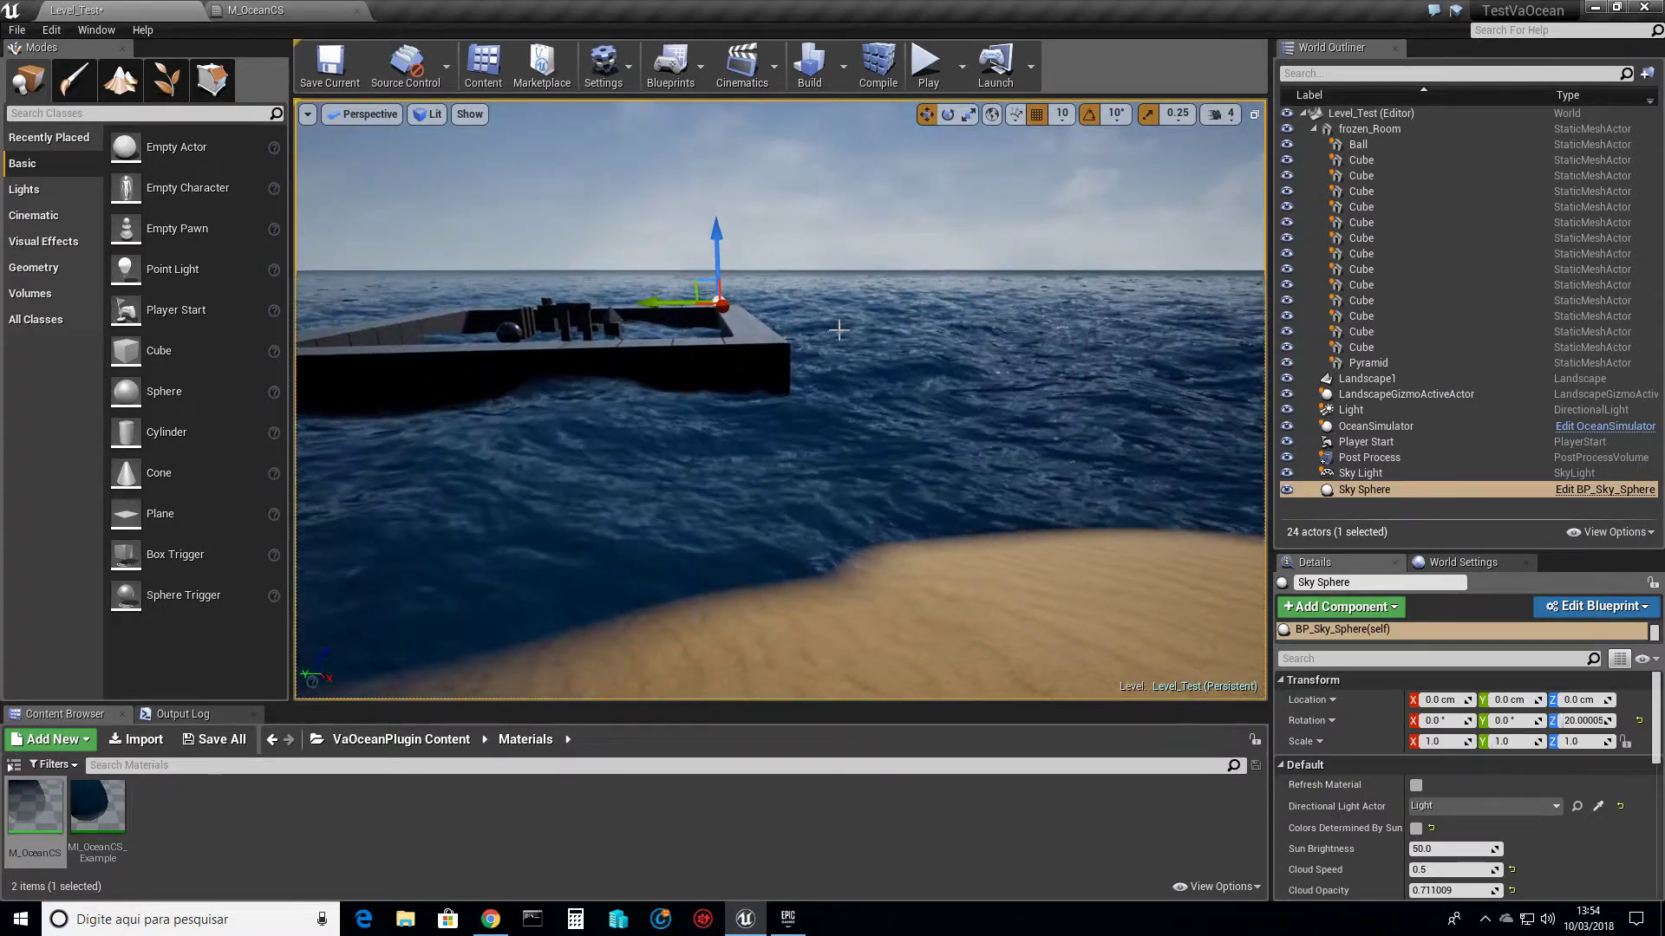
pyautogui.moveTo(903, 342); pyautogui.dragTo(1040, 356, button='right')
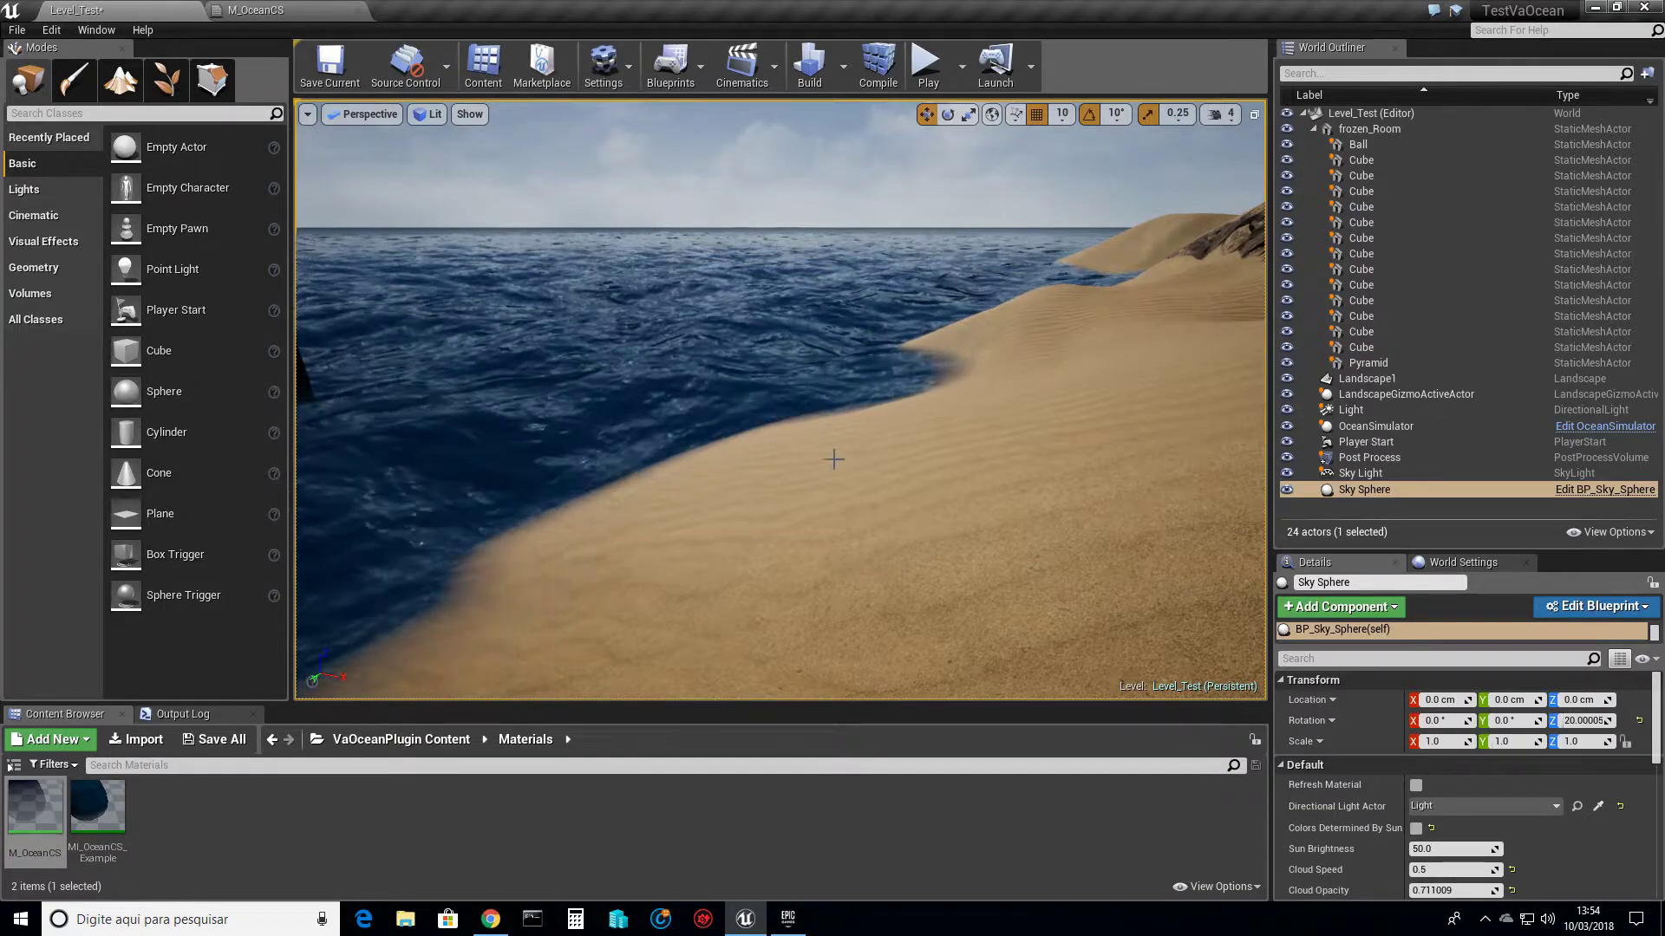
pyautogui.moveTo(833, 460); pyautogui.dragTo(631, 396, button='right')
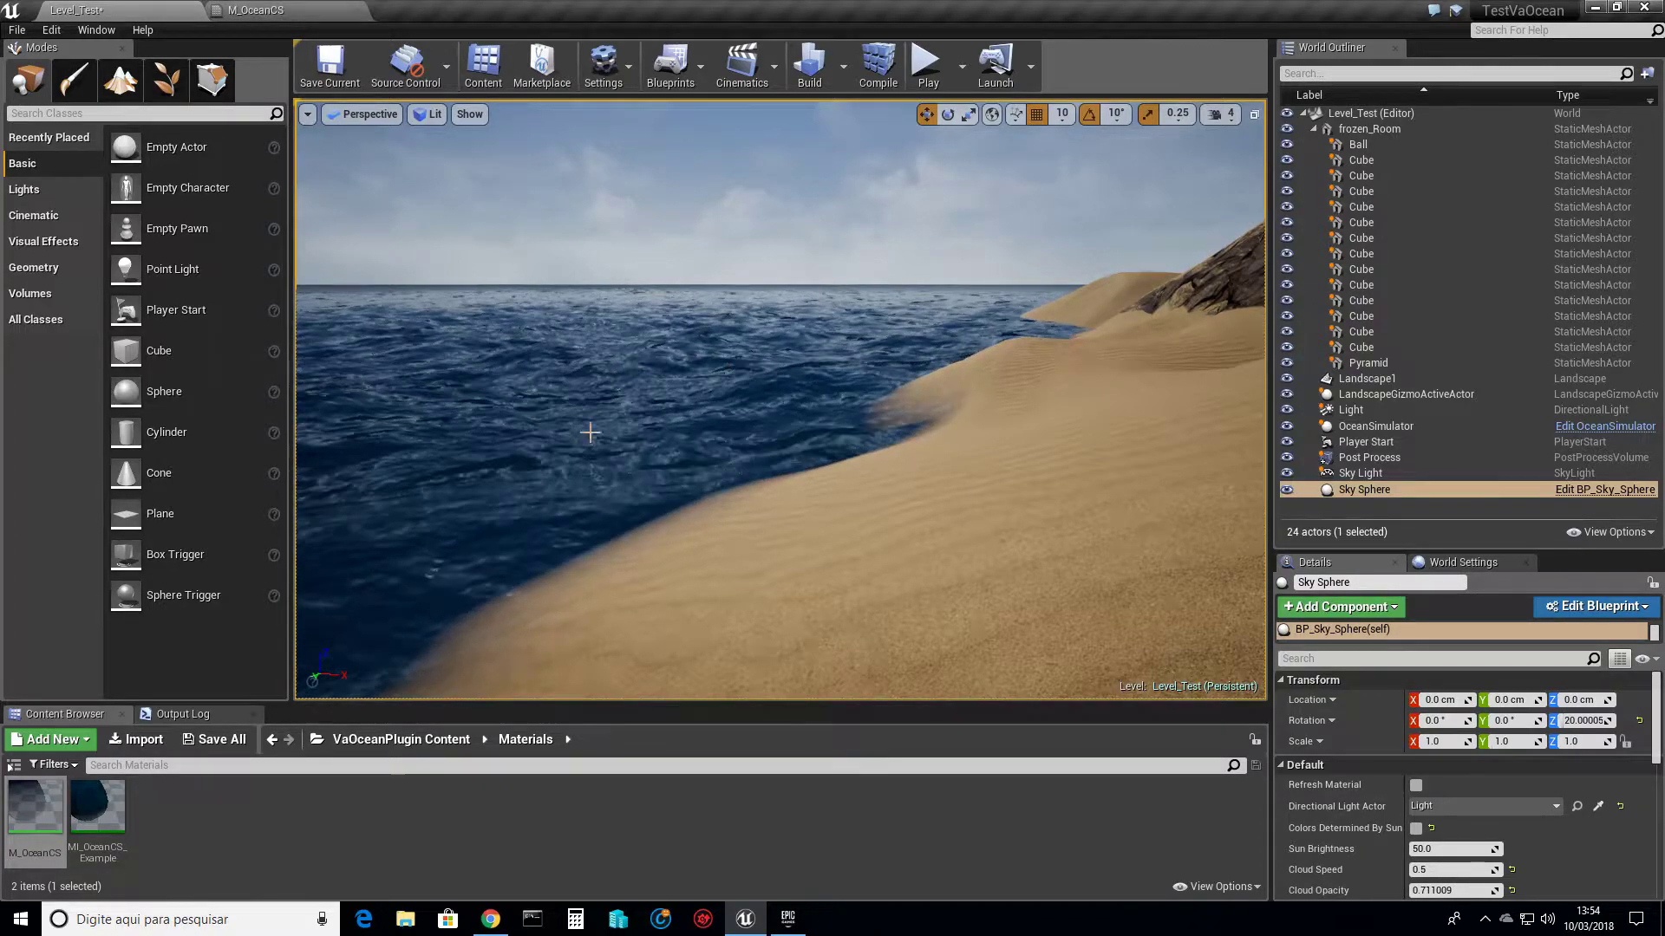
pyautogui.moveTo(725, 428); pyautogui.dragTo(719, 431, button='right')
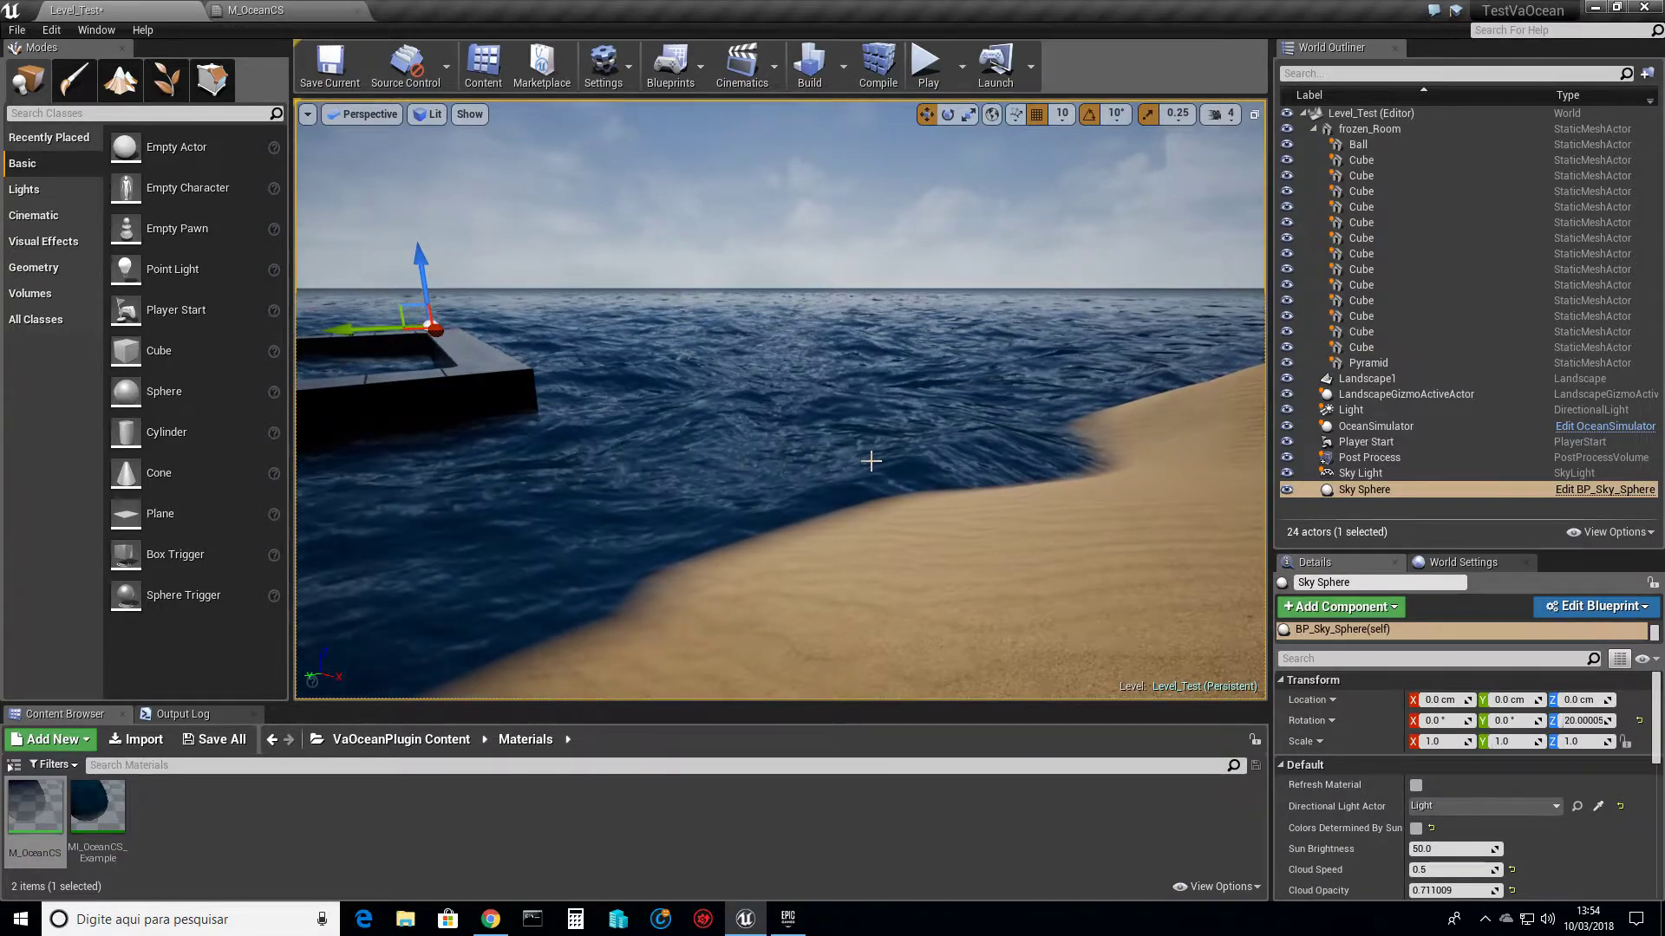
pyautogui.moveTo(799, 416); pyautogui.dragTo(485, 403, button='right')
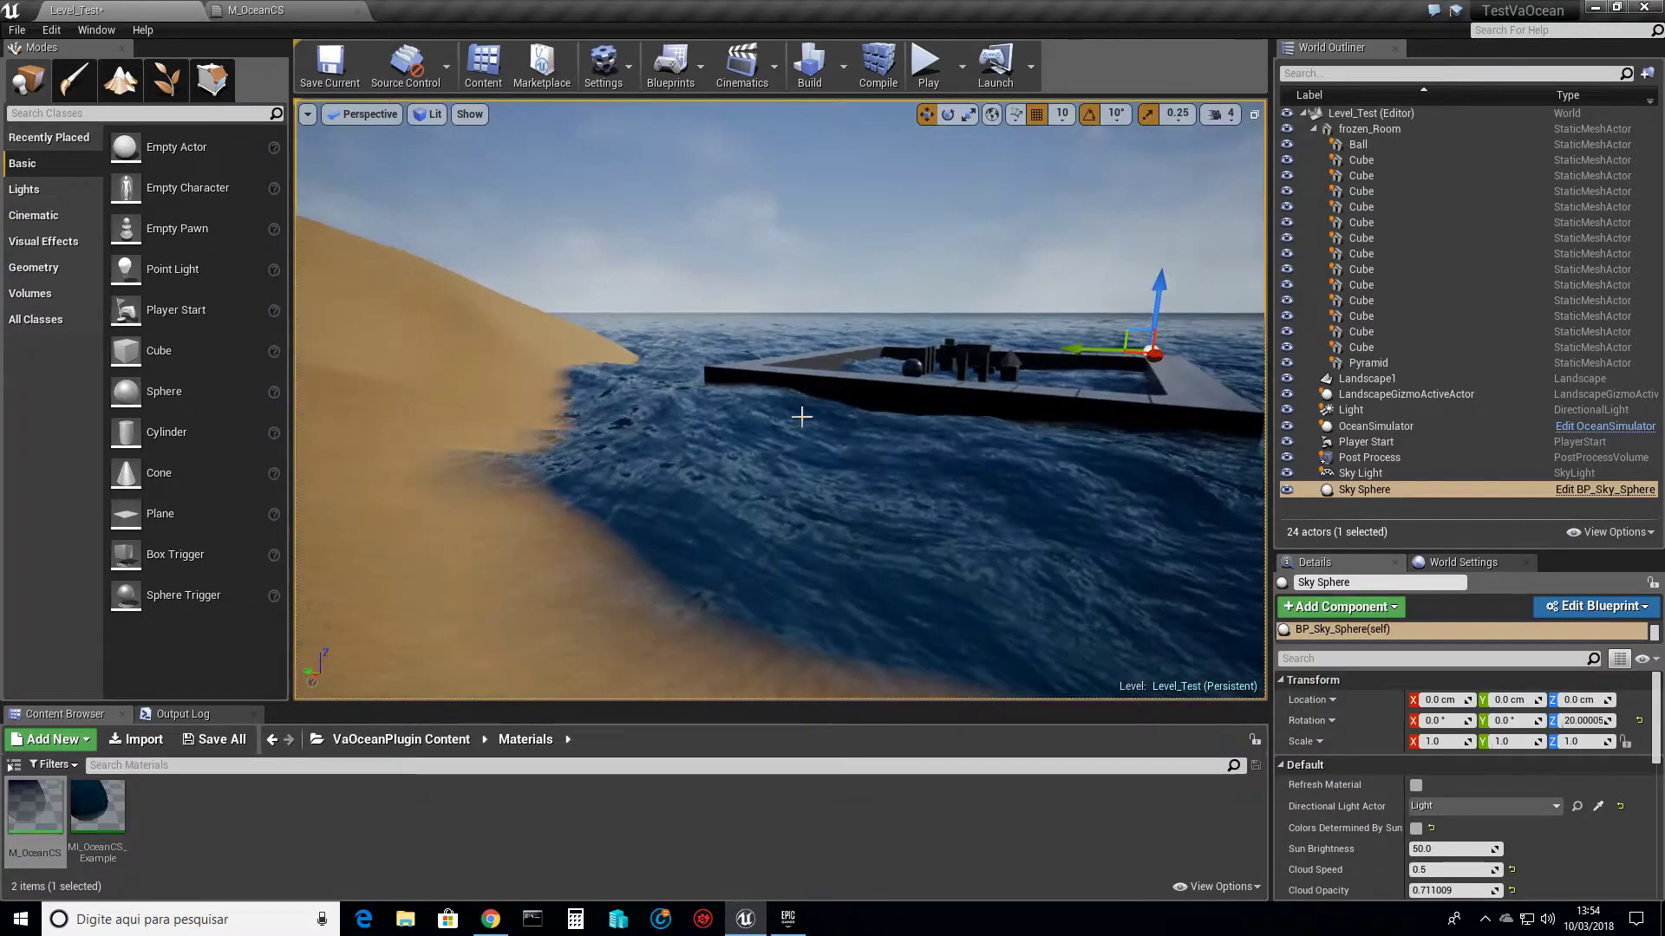
pyautogui.moveTo(710, 404); pyautogui.dragTo(665, 396, button='right')
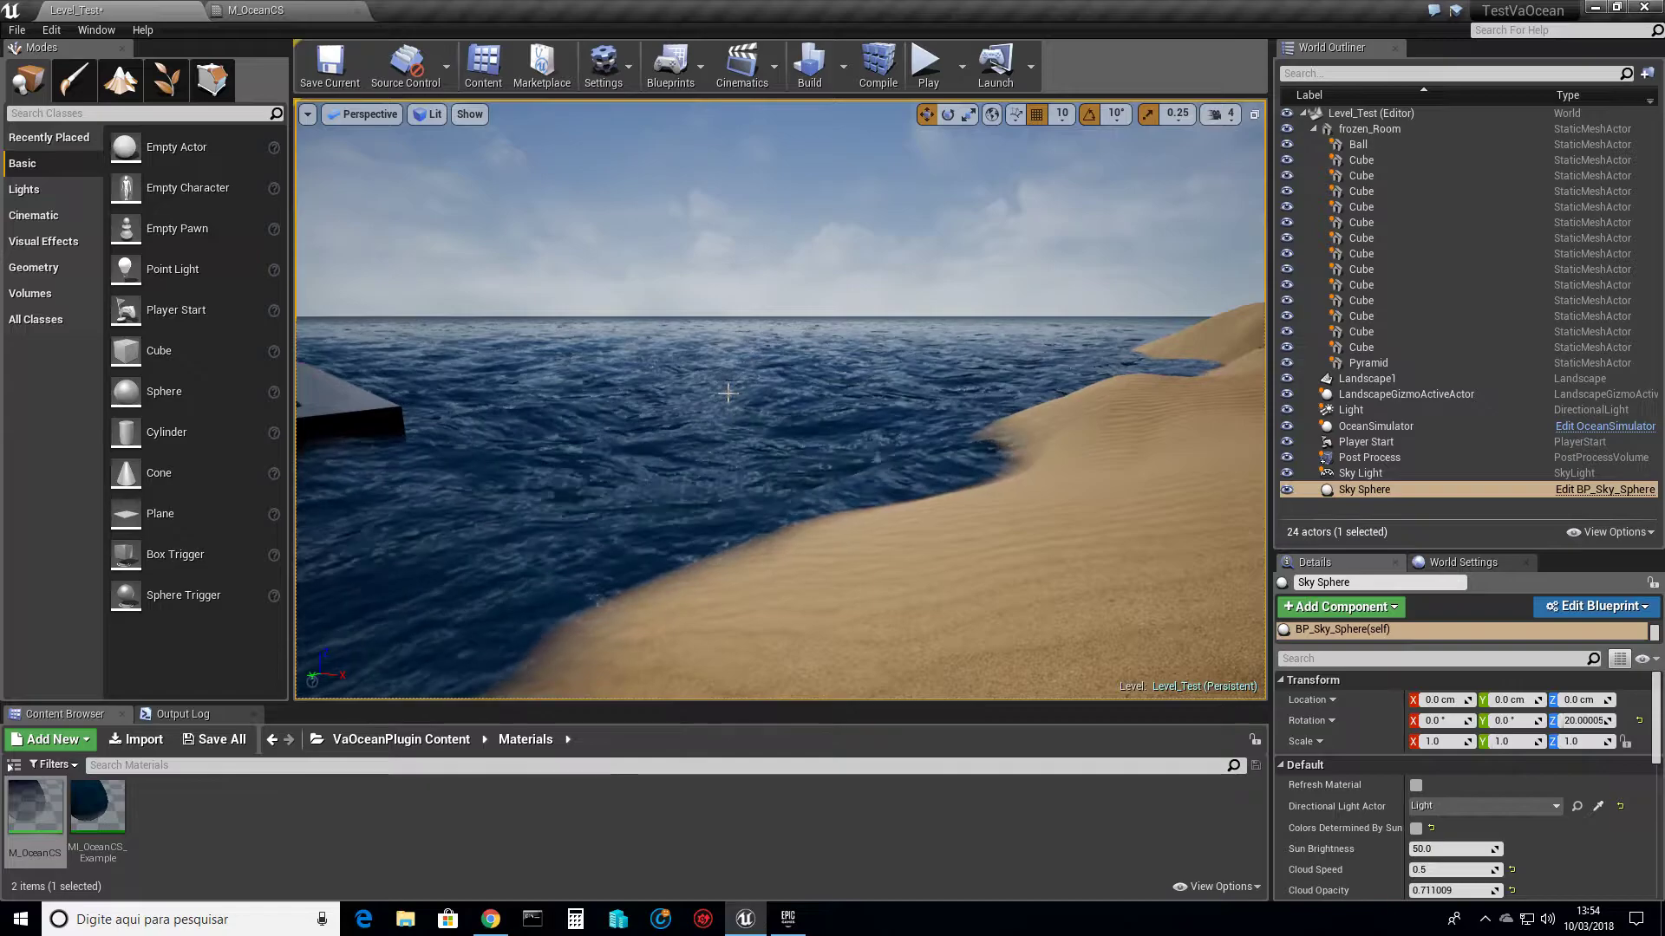
# Select the OceanSimulator actor, look toward the sun over the water, and set the viewport camera speed to 8.
pyautogui.click(1376, 426)
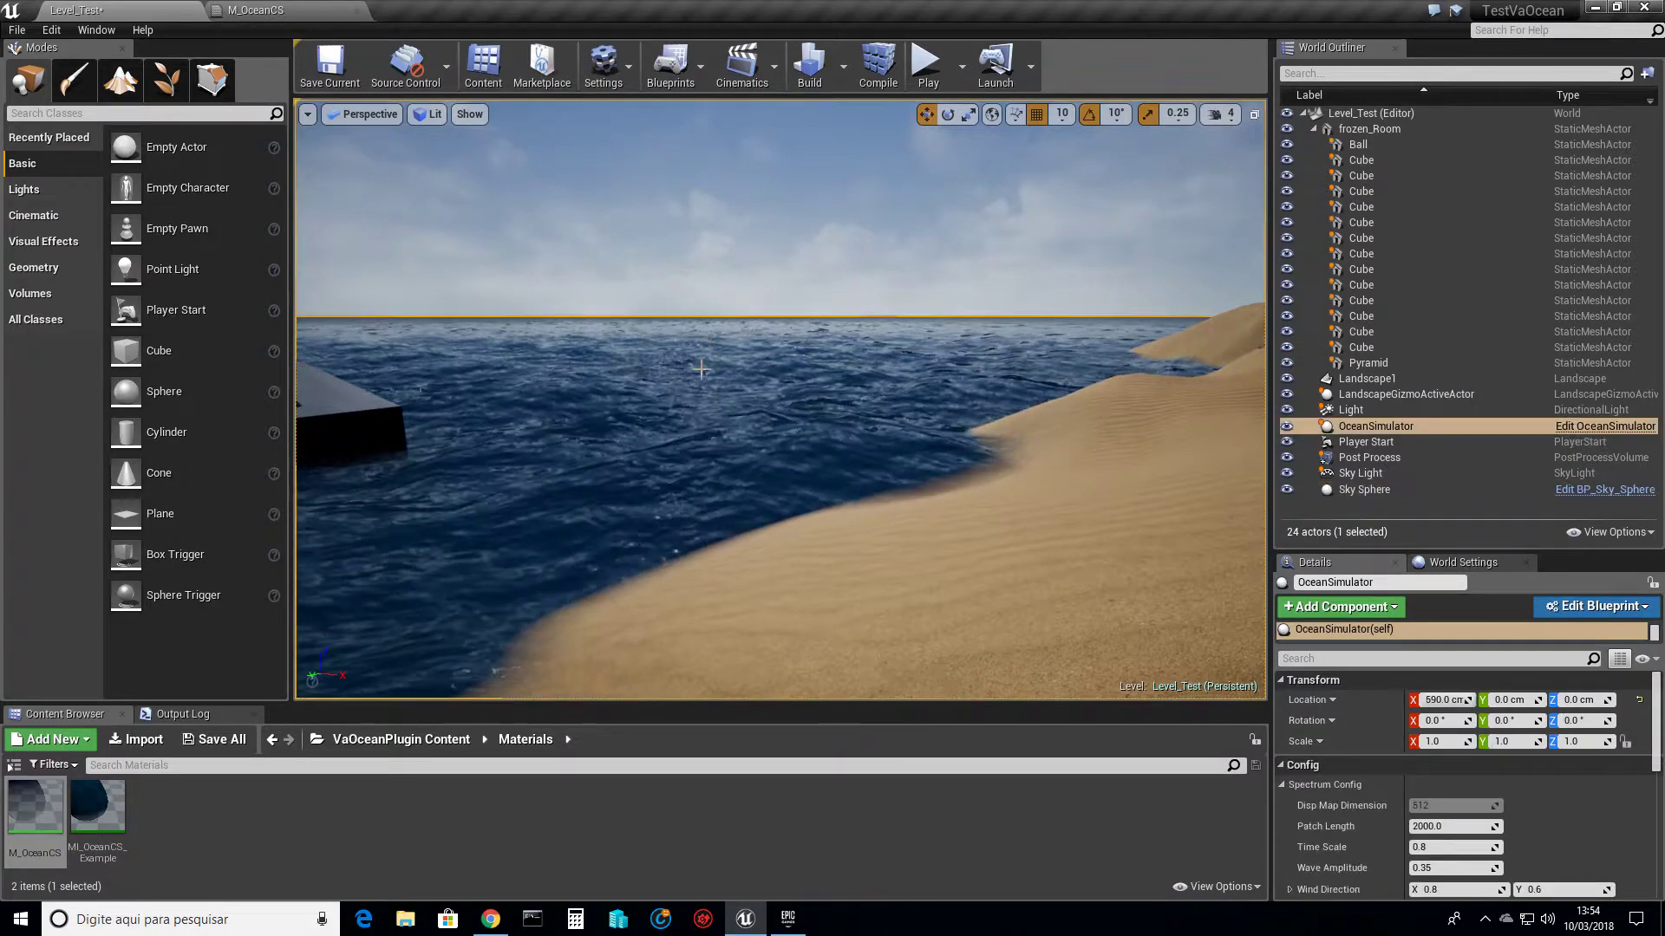
pyautogui.press('f')
pyautogui.moveTo(992, 256); pyautogui.dragTo(1127, 177, button='right')
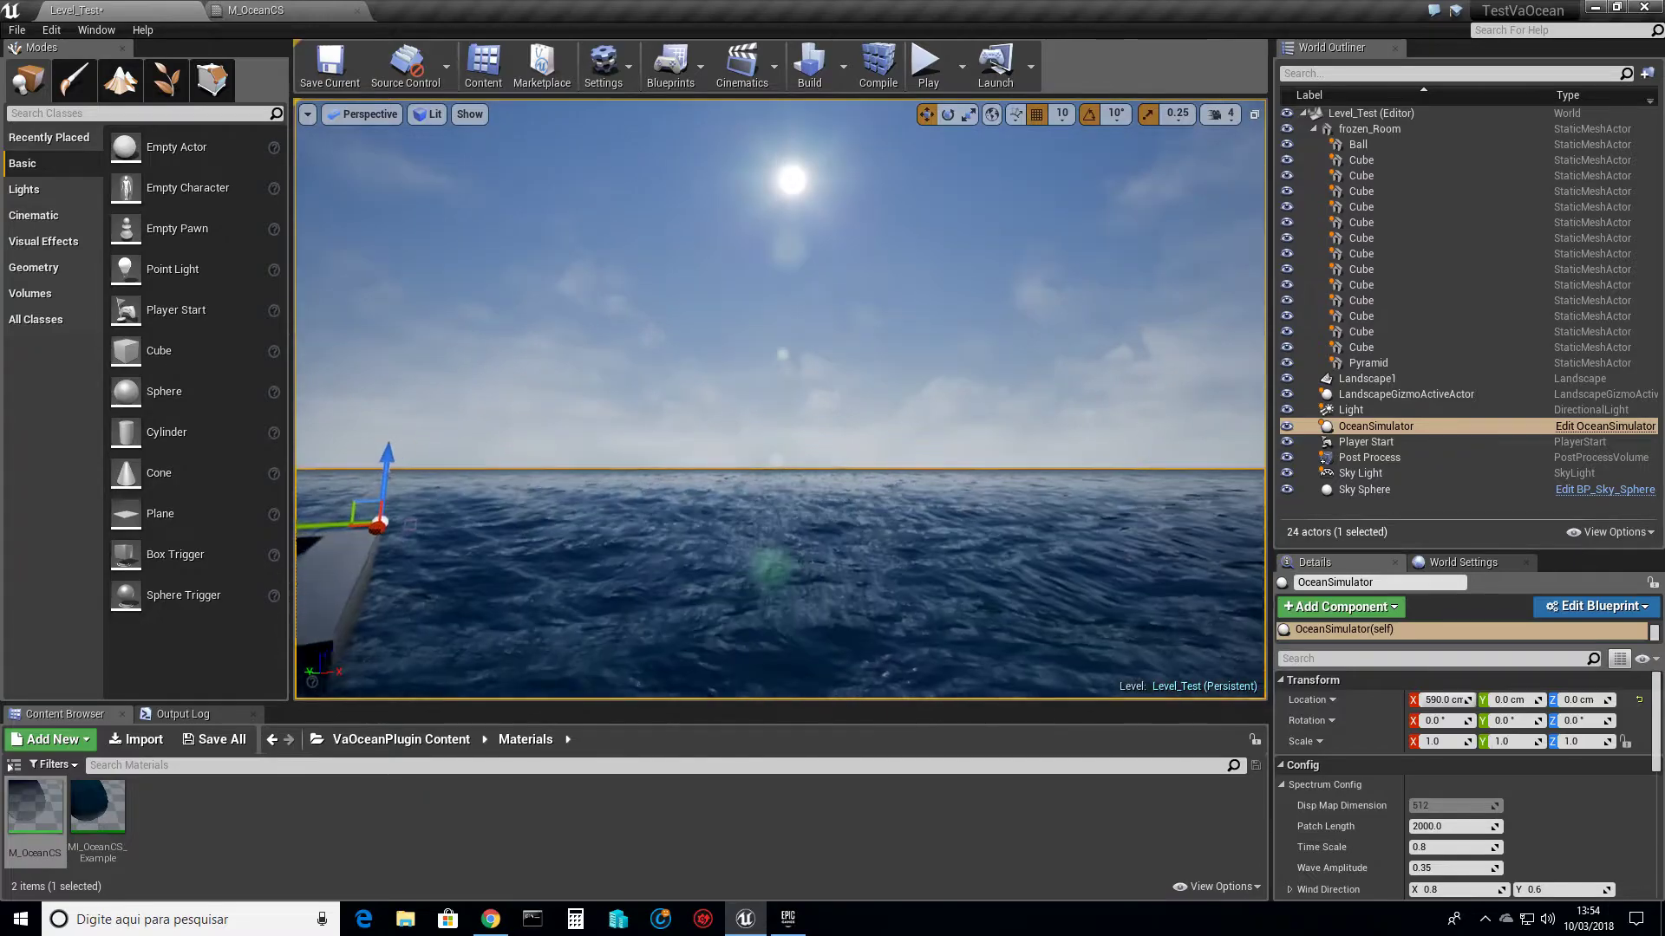
pyautogui.click(1221, 114)
pyautogui.moveTo(1283, 160); pyautogui.dragTo(1332, 160)
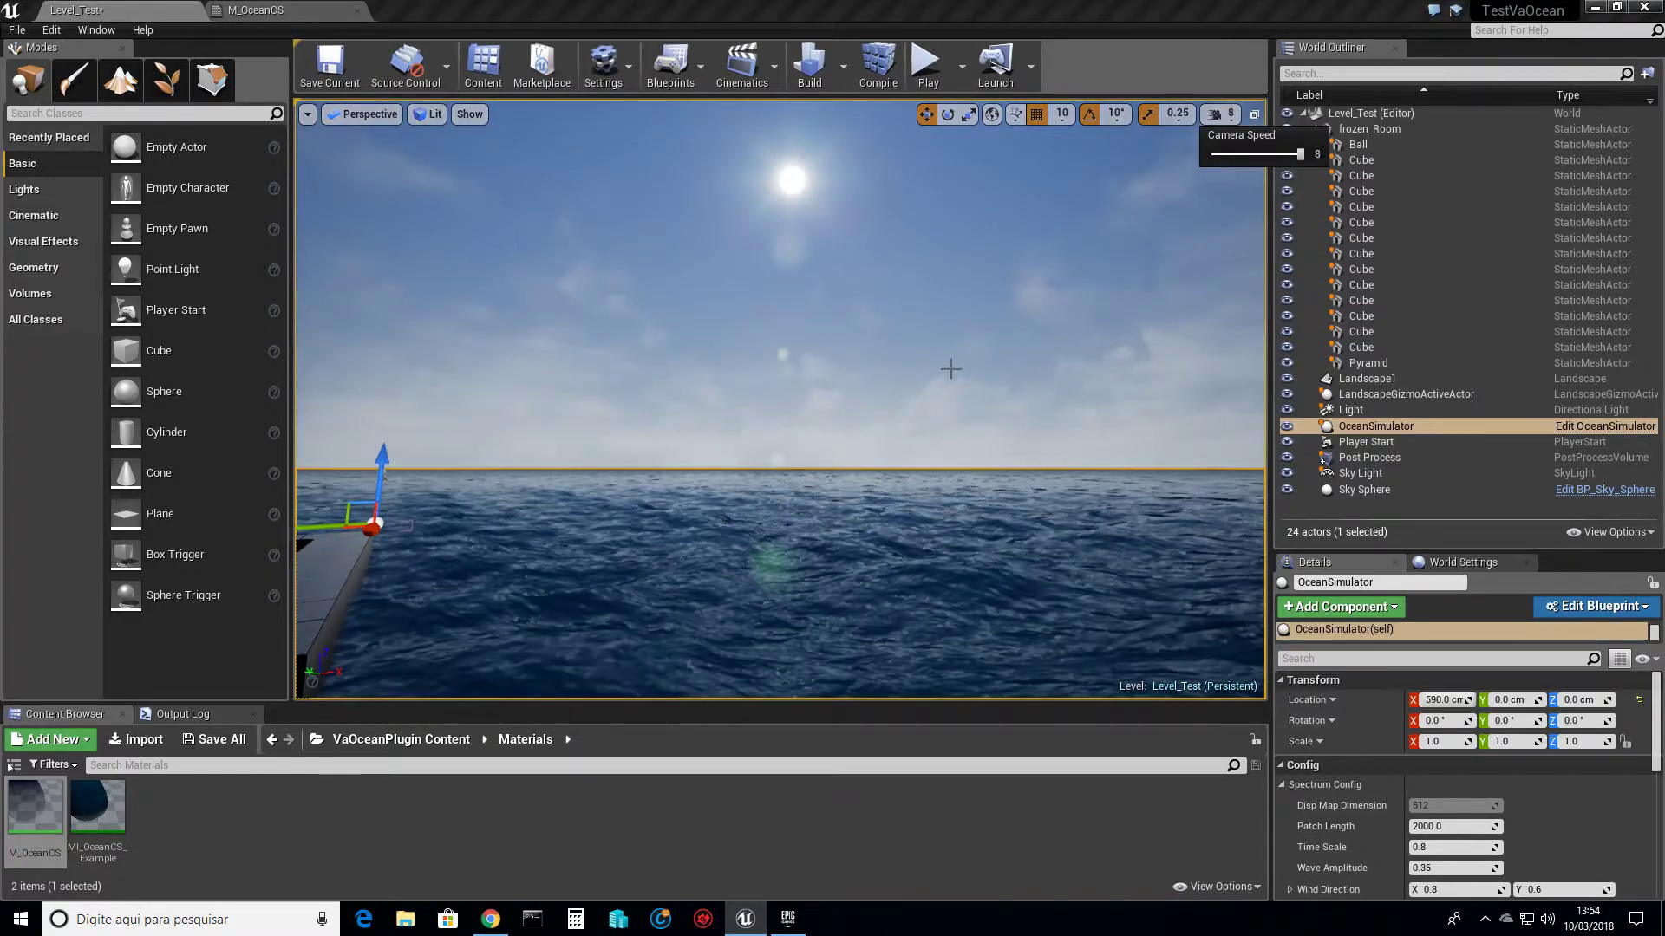
# Fly far out over the open ocean to examine the water surface and horizon at a distance.
pyautogui.press('w')
pyautogui.moveTo(951, 371); pyautogui.dragTo(1019, 431, button='right')
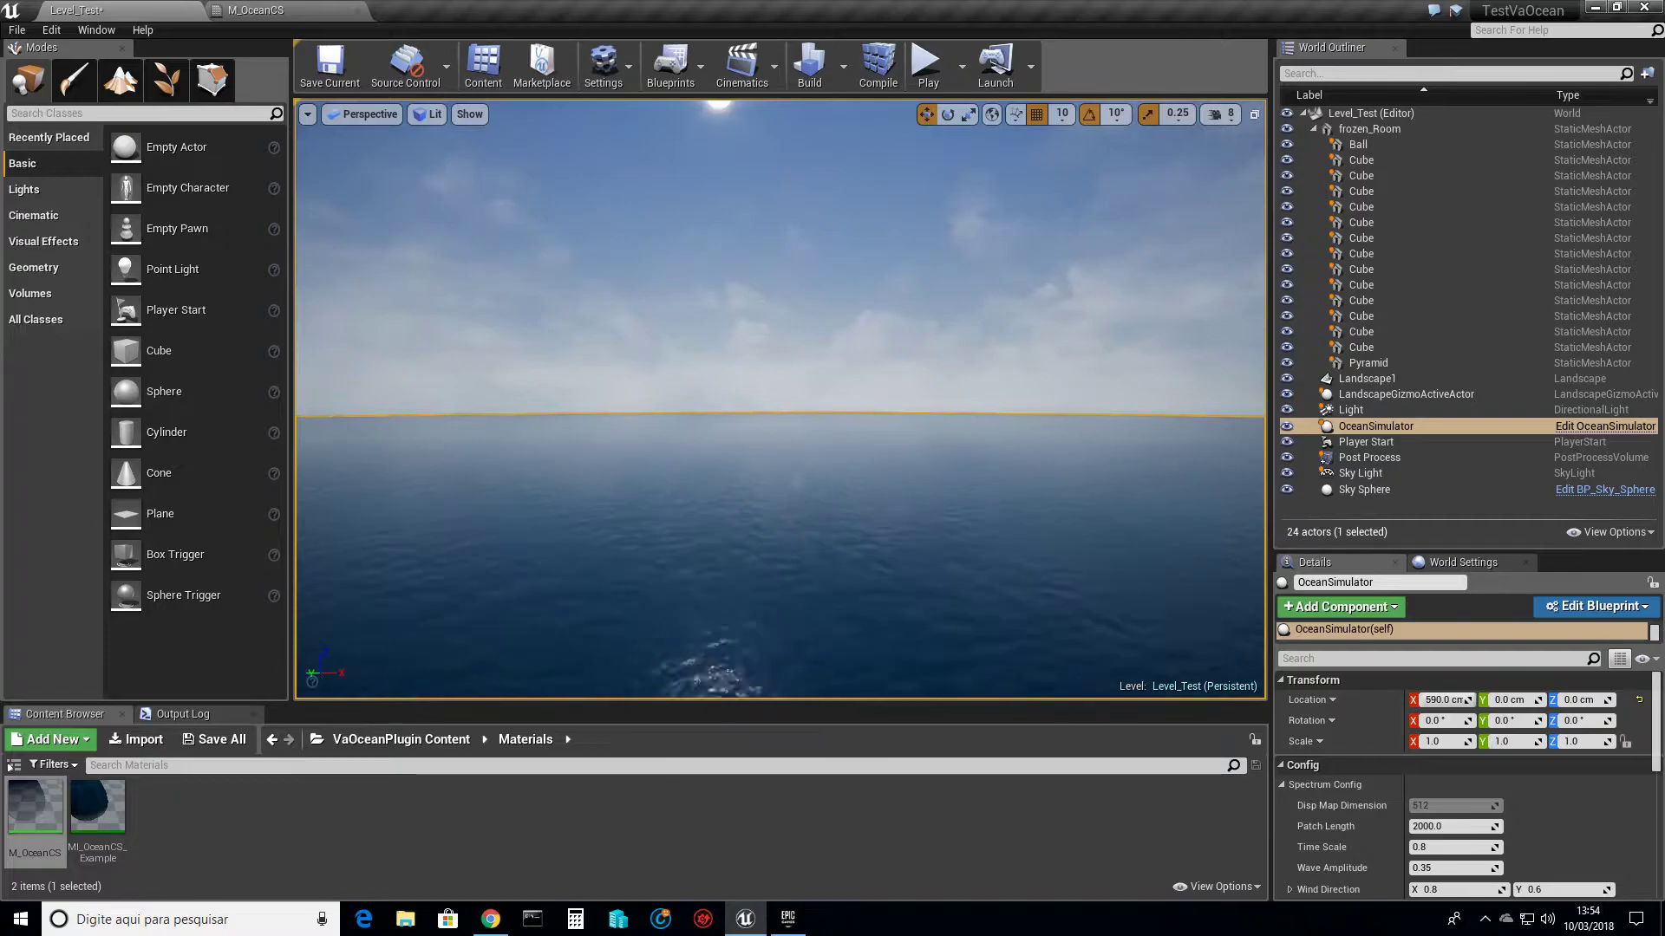
pyautogui.moveTo(854, 408); pyautogui.dragTo(854, 371, button='right')
pyautogui.press('e')
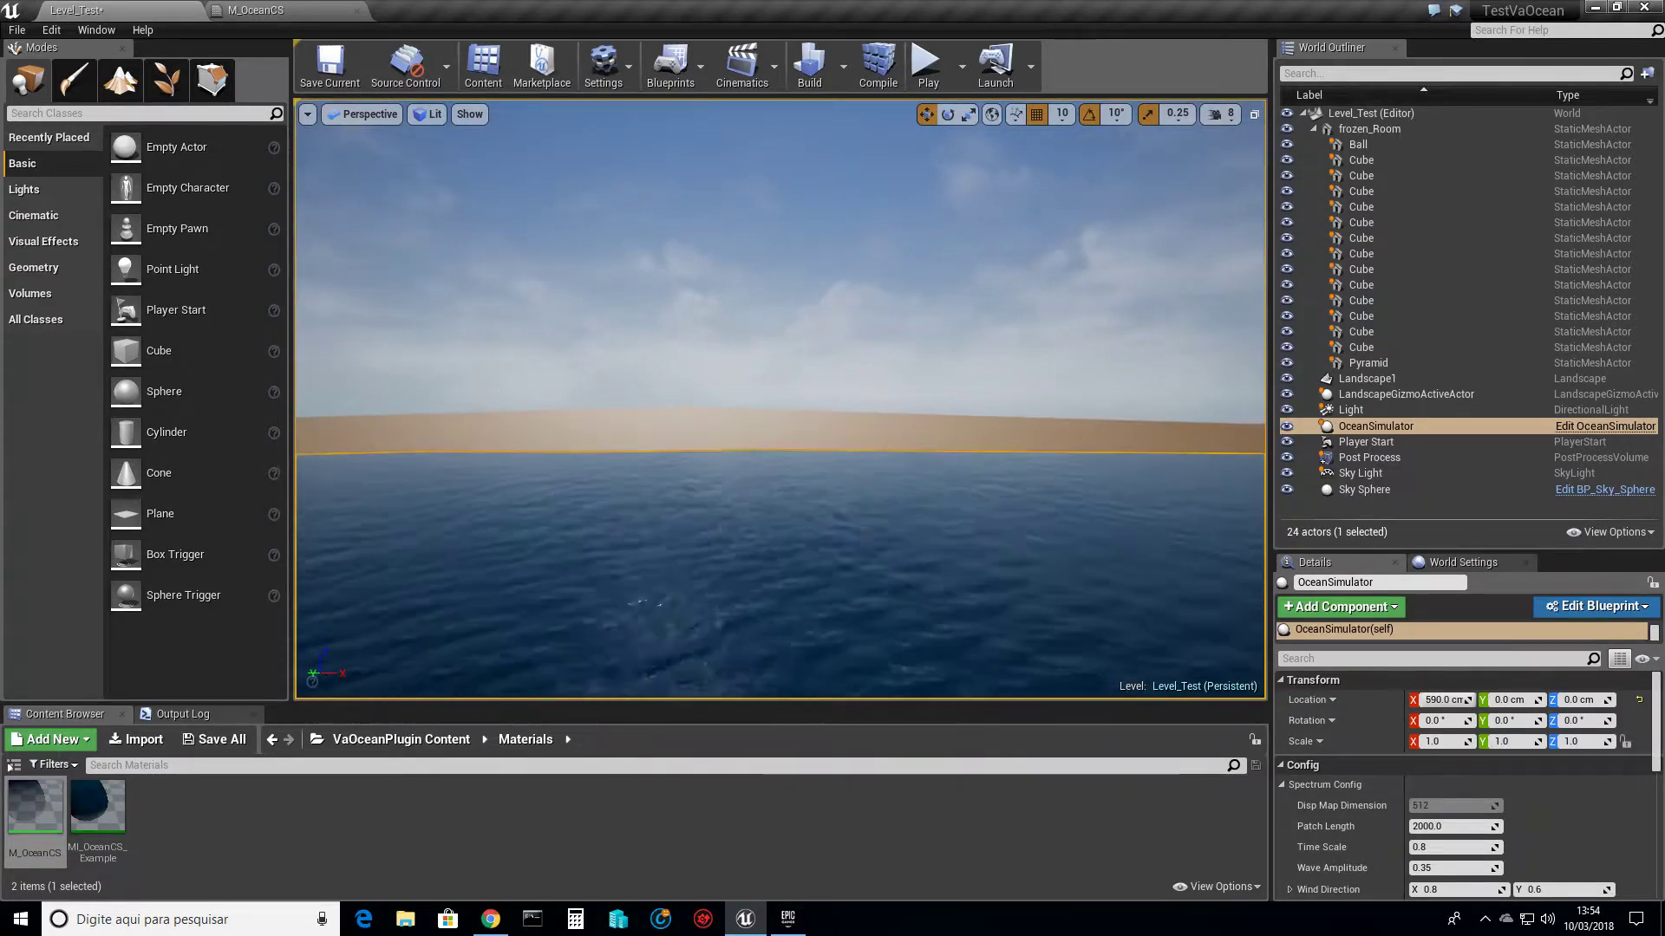
pyautogui.moveTo(1027, 365); pyautogui.dragTo(1422, 446, button='right')
pyautogui.press('s')
pyautogui.press('w')
pyautogui.moveTo(1040, 434); pyautogui.dragTo(711, 399, button='right')
pyautogui.moveTo(1301, 425)
pyautogui.mouseDown(button='right')
pyautogui.moveTo(1258, 442)
pyautogui.moveTo(1318, 408)
pyautogui.mouseUp(button='right')
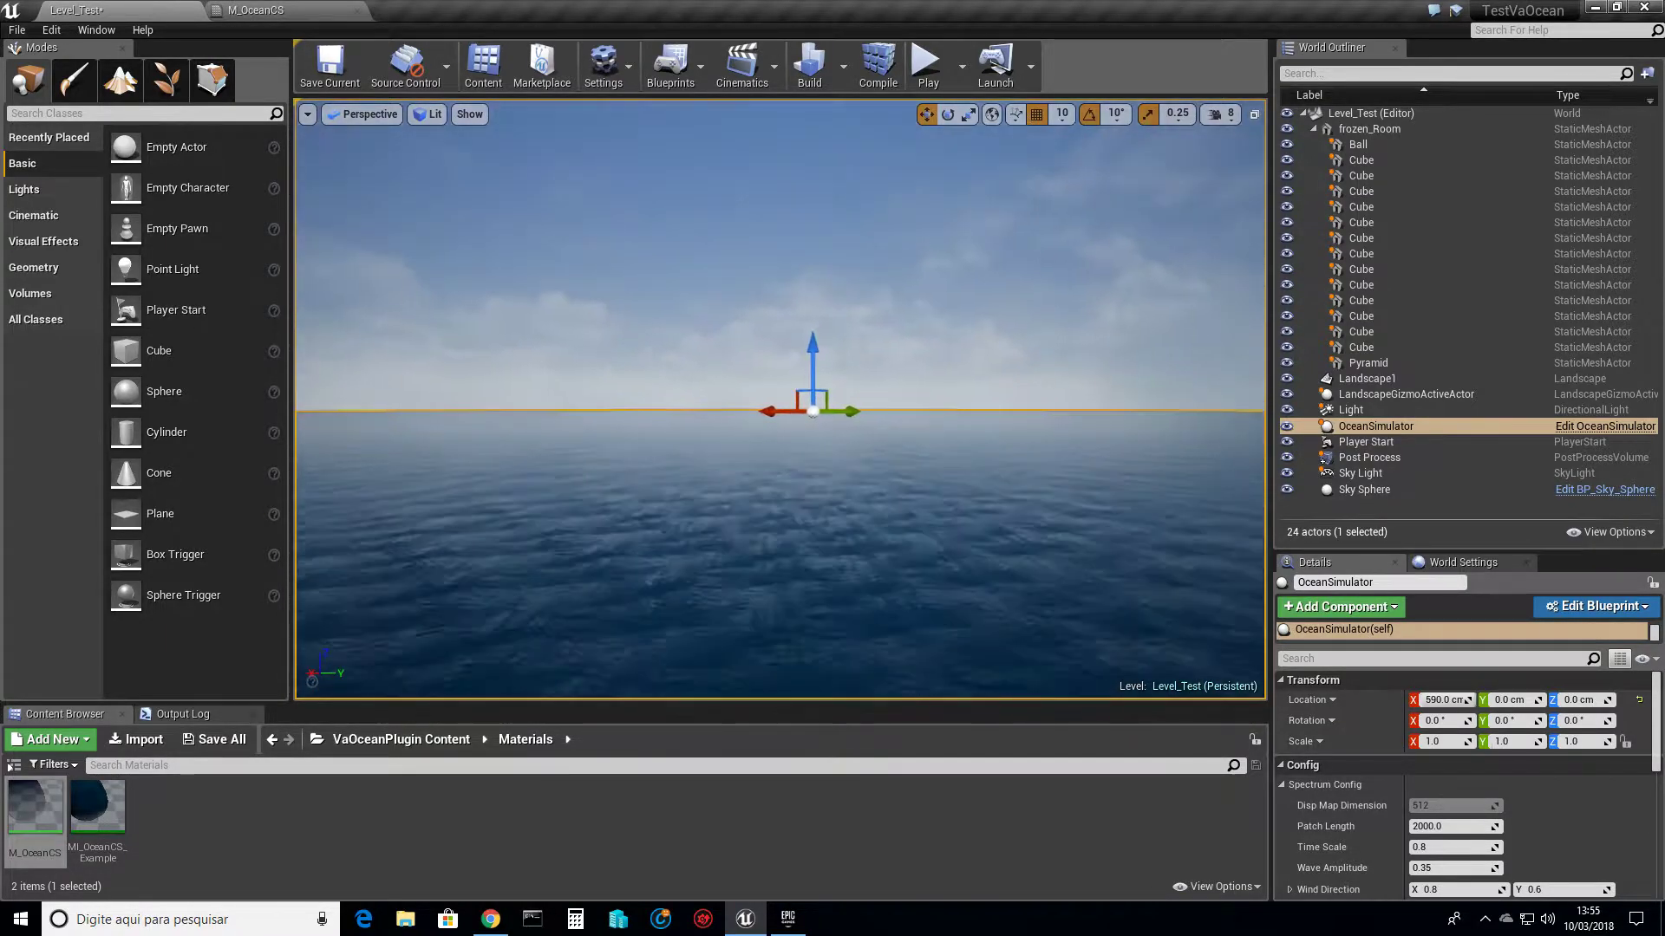
pyautogui.moveTo(780, 399); pyautogui.dragTo(816, 411, button='right')
pyautogui.press('e')
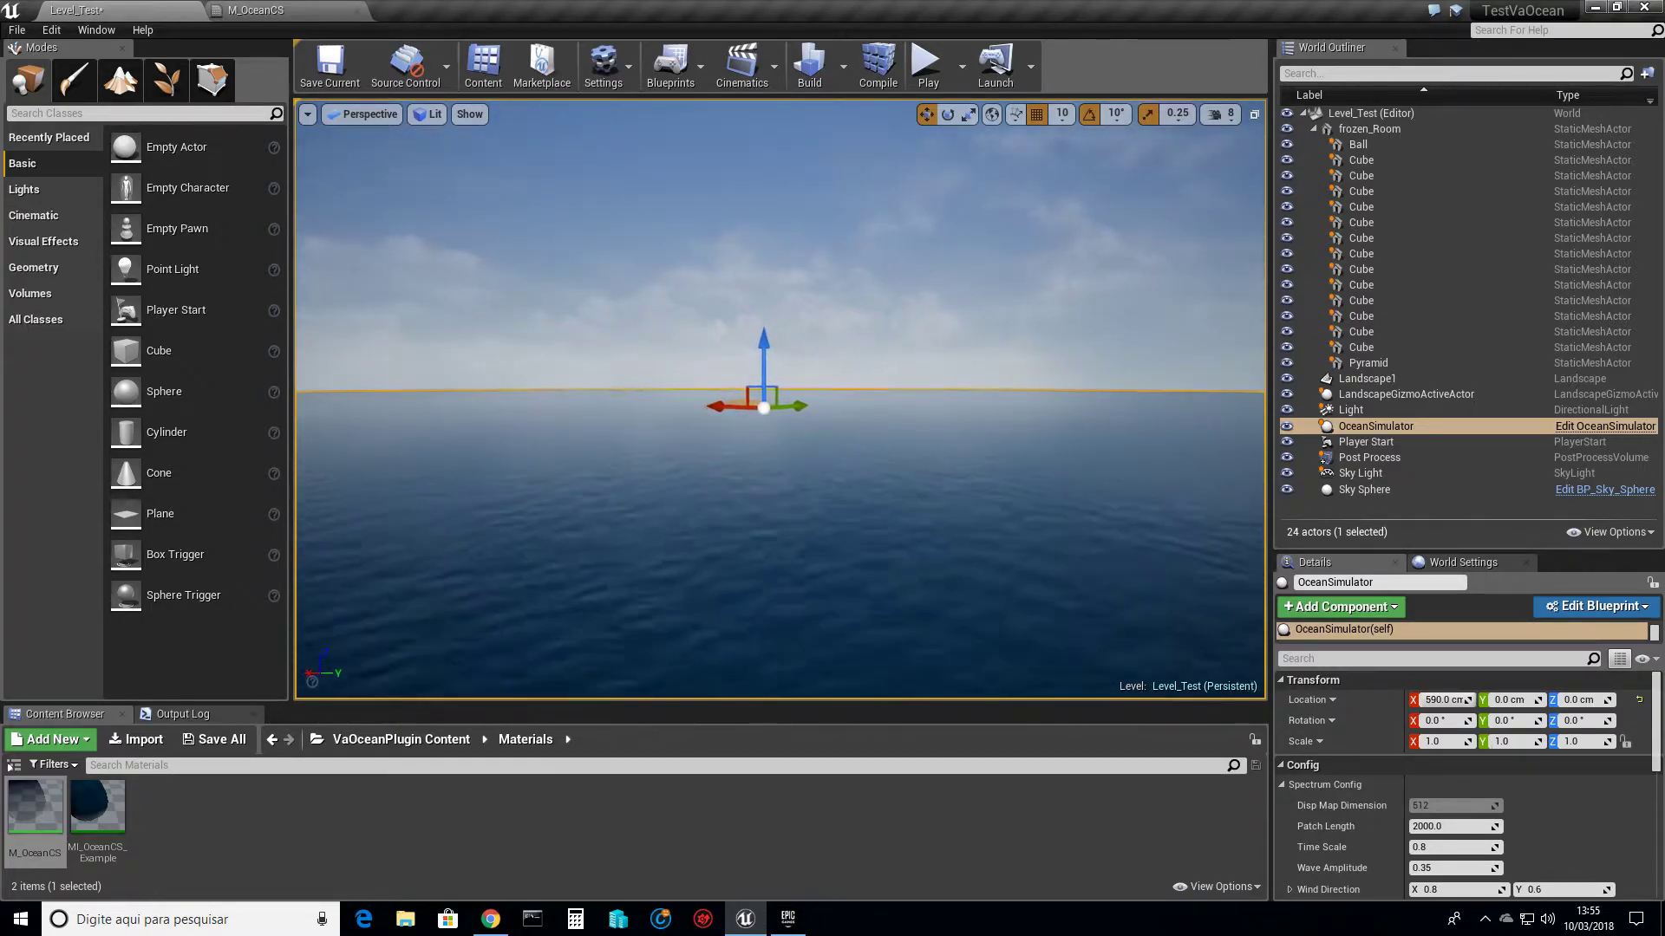
# Return to the island and study the wave motion around the floating frame and the beach.
pyautogui.moveTo(1342, 409); pyautogui.dragTo(1307, 423, button='right')
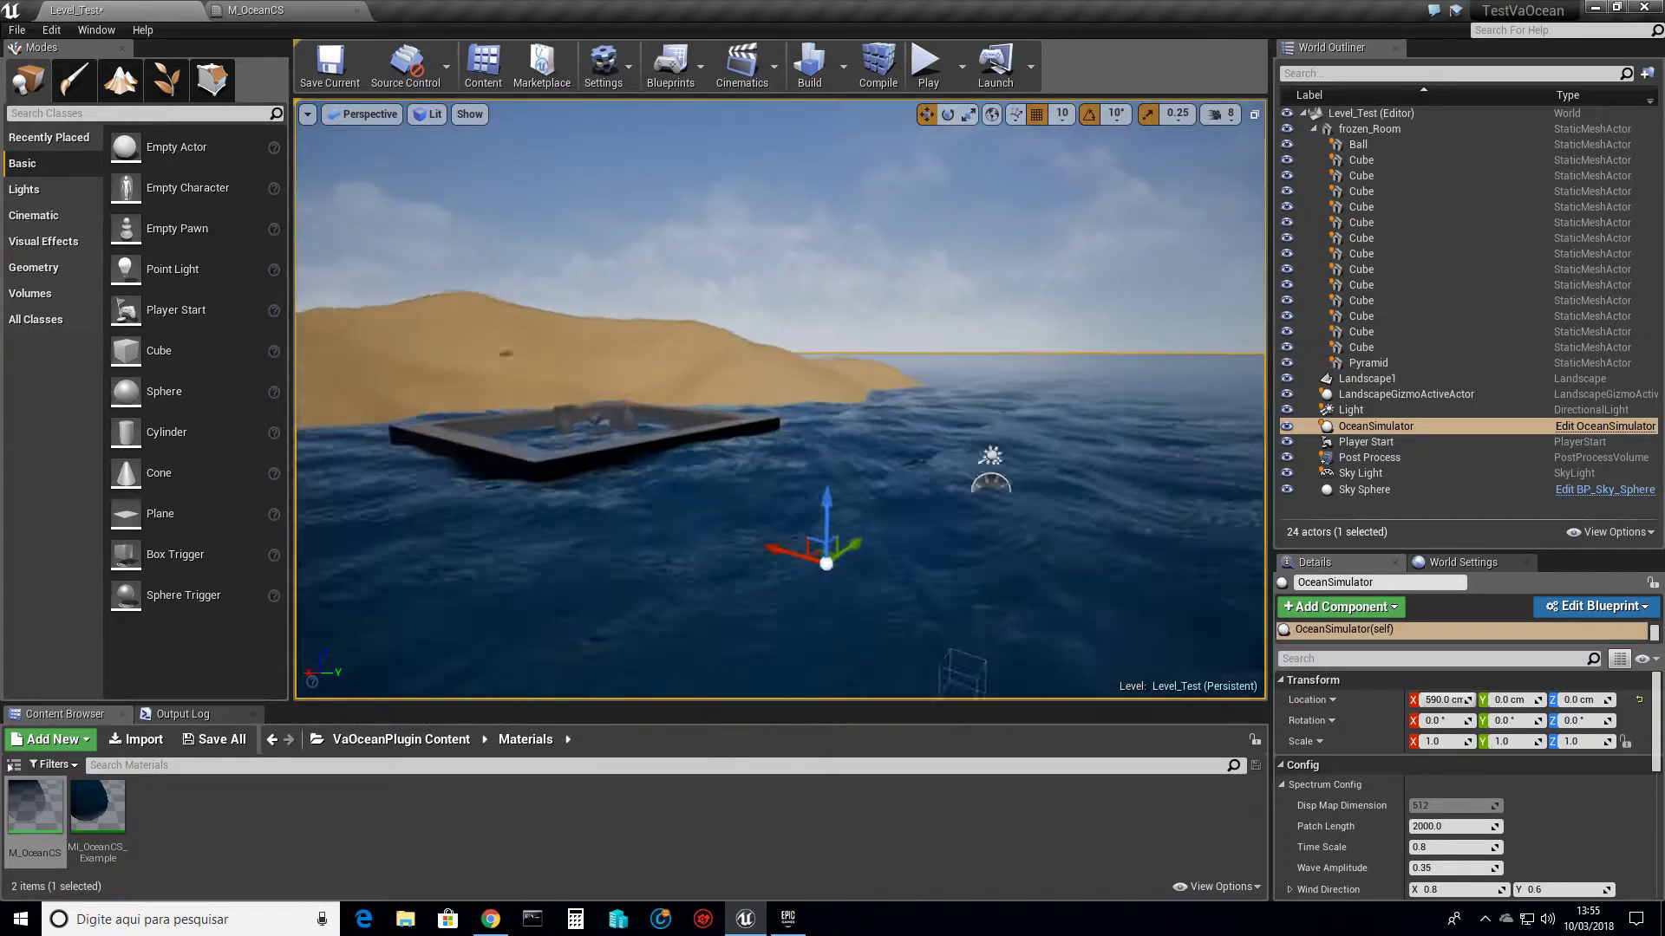
pyautogui.press('w')
pyautogui.moveTo(780, 399); pyautogui.dragTo(884, 417, button='right')
pyautogui.press('w')
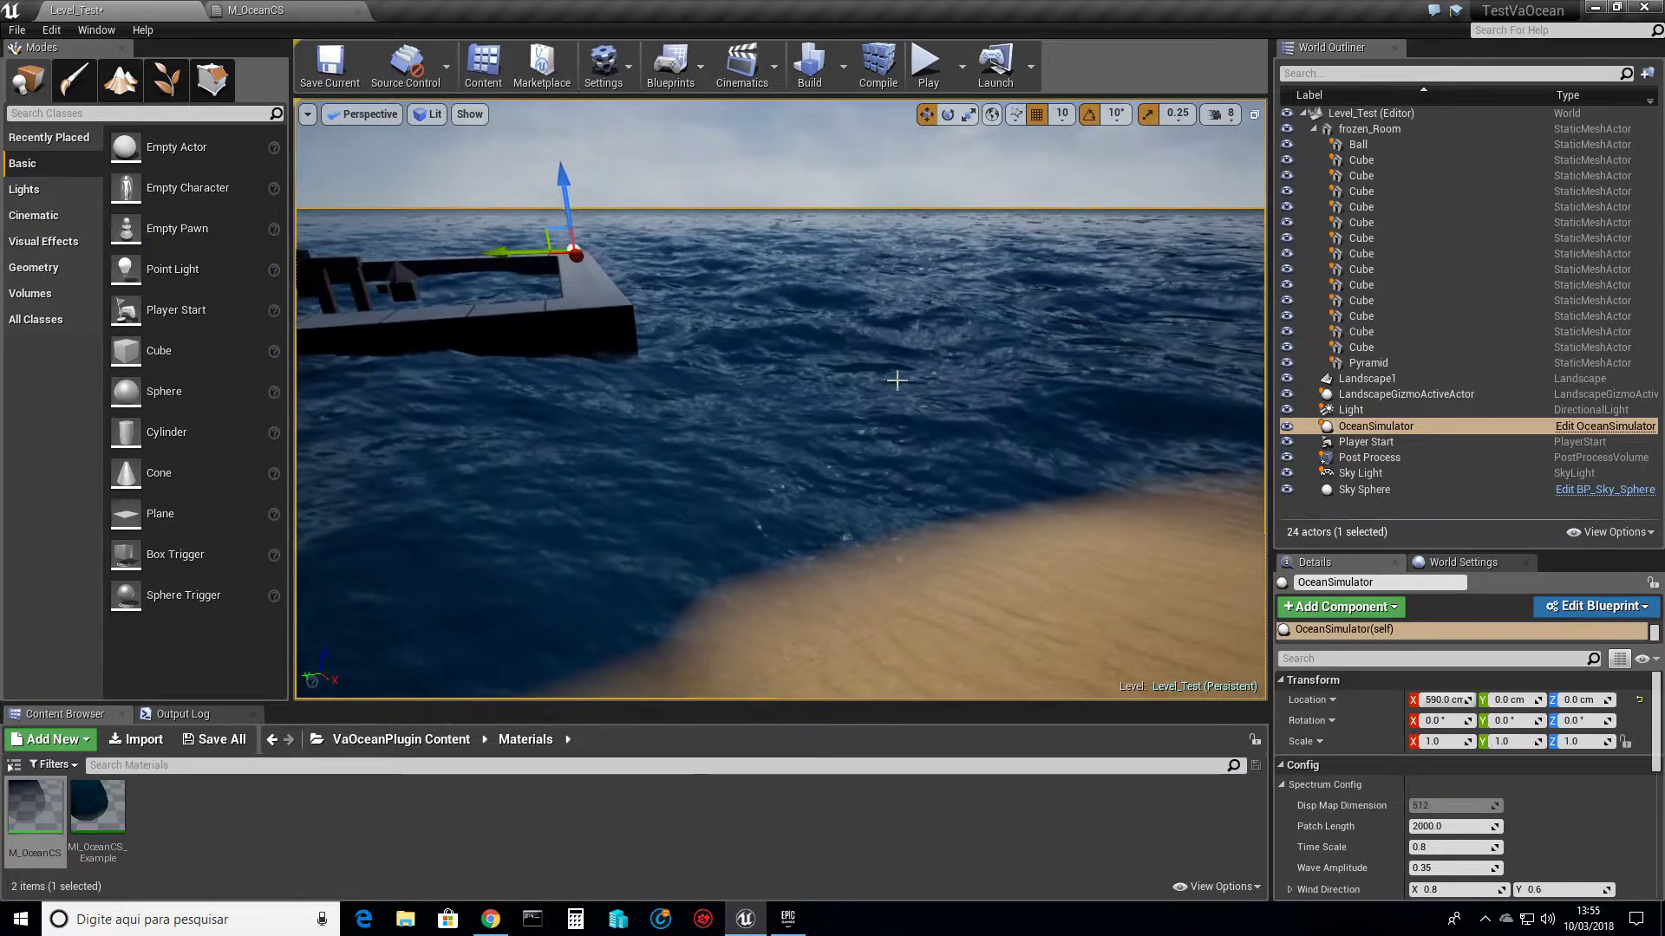
pyautogui.moveTo(600, 319); pyautogui.dragTo(603, 319, button='right')
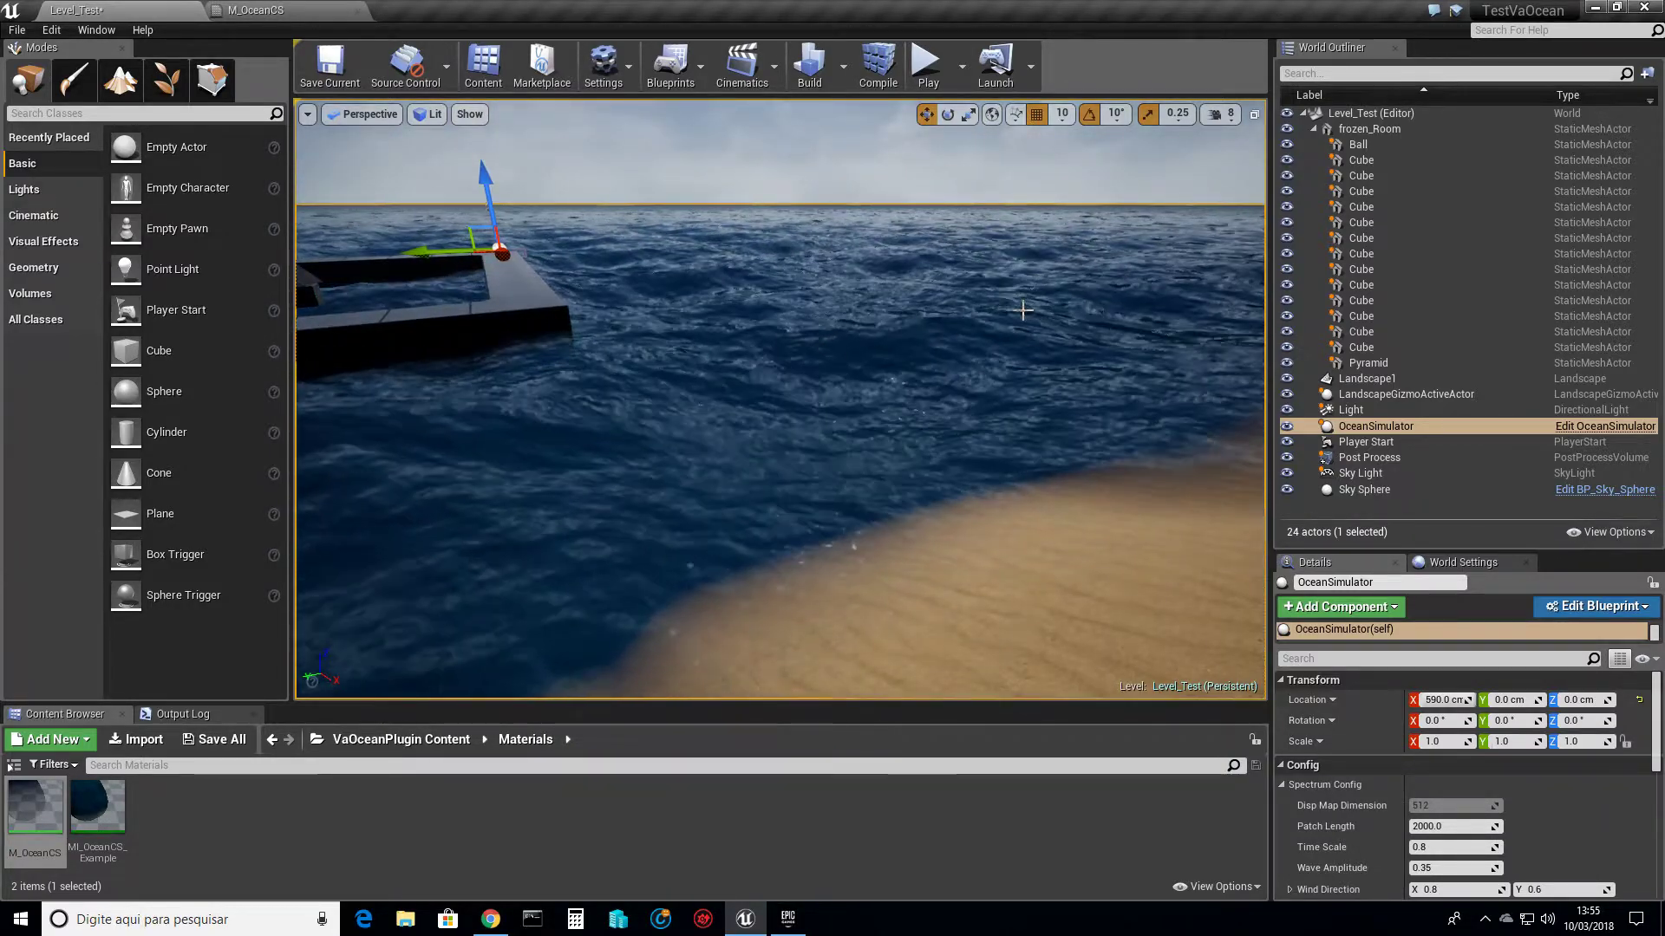
pyautogui.moveTo(879, 173); pyautogui.dragTo(803, 306, button='right')
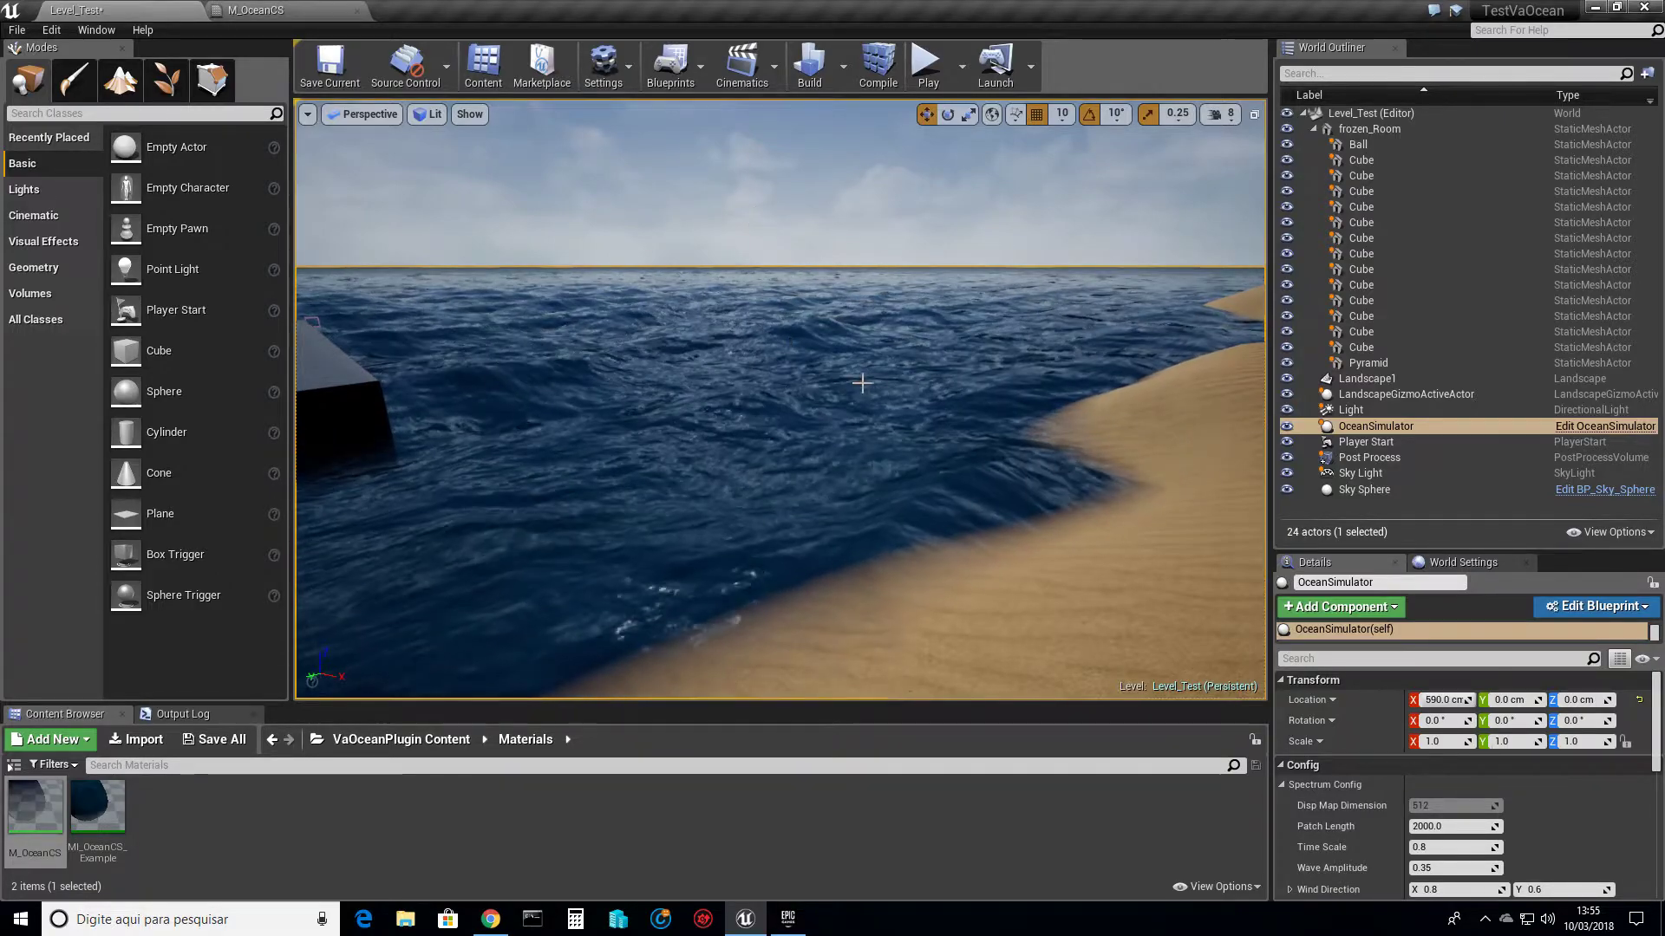
pyautogui.moveTo(947, 397); pyautogui.dragTo(949, 382, button='right')
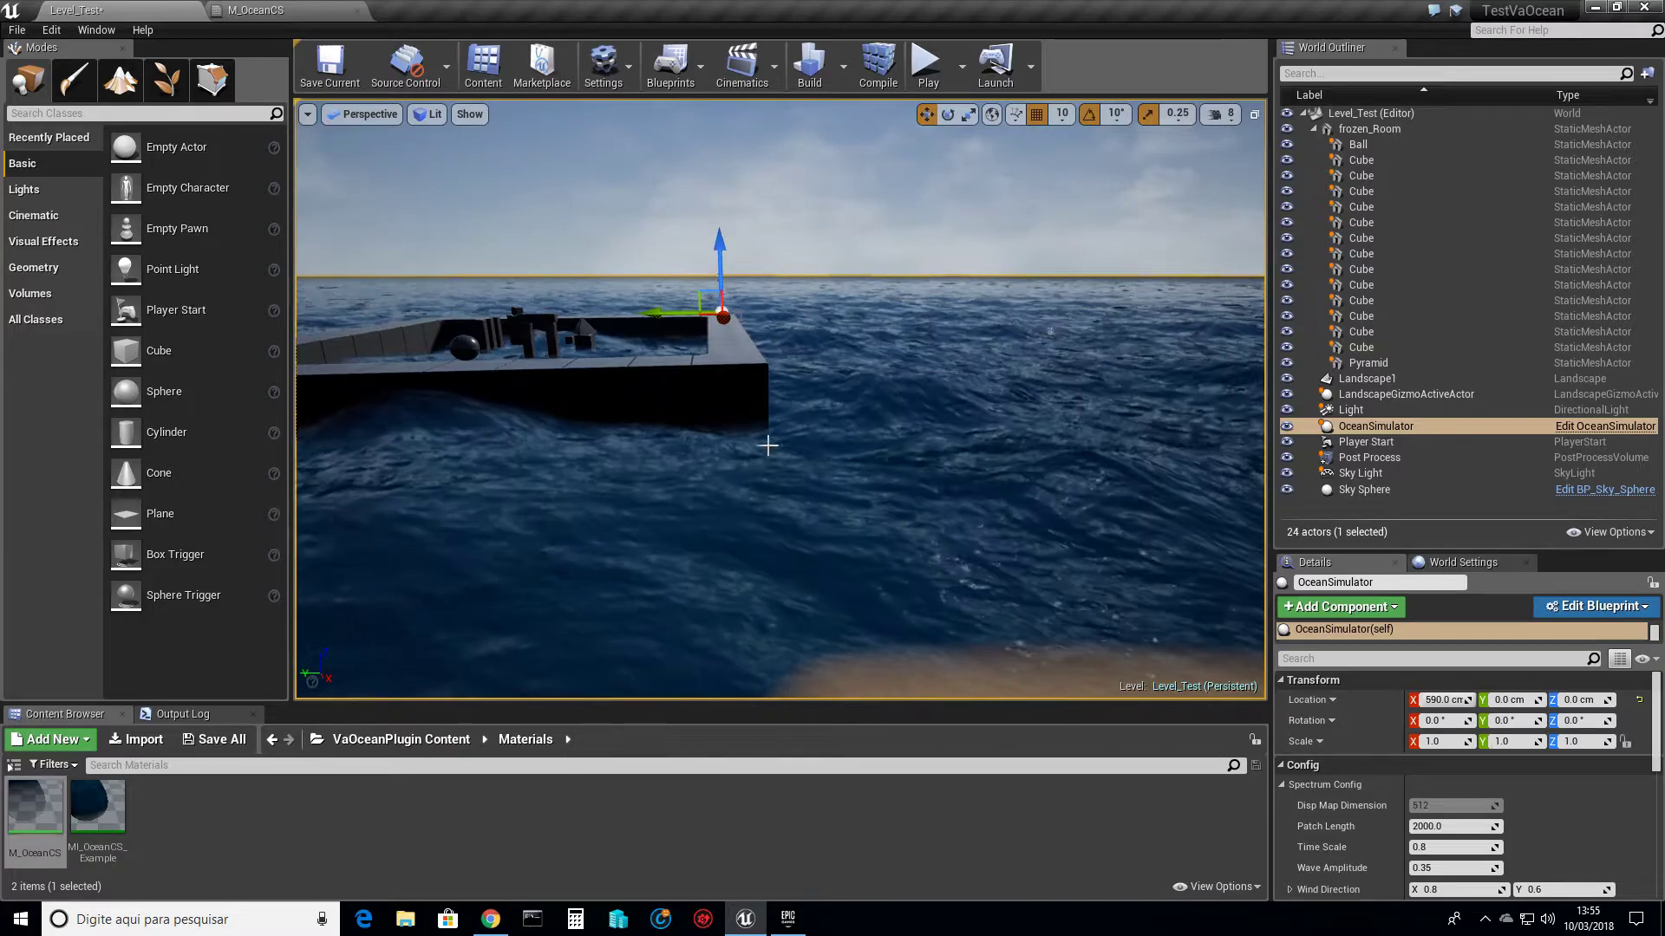
pyautogui.moveTo(650, 565); pyautogui.dragTo(772, 574, button='right')
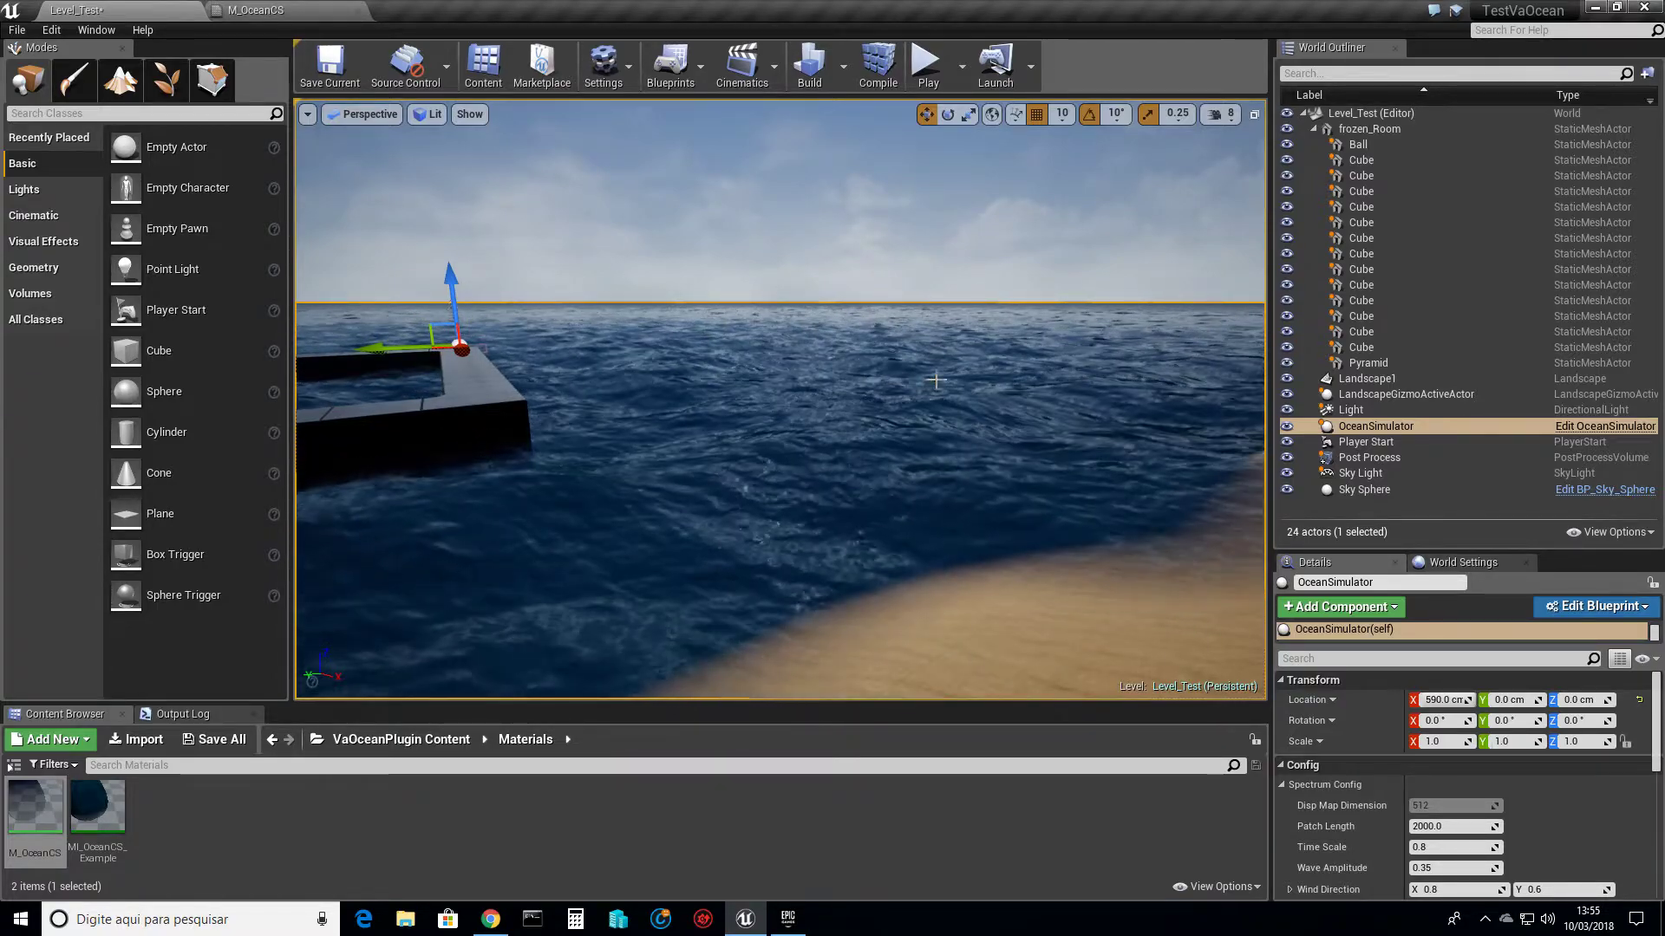
pyautogui.moveTo(896, 383); pyautogui.dragTo(781, 390, button='right')
pyautogui.moveTo(709, 324); pyautogui.dragTo(928, 392)
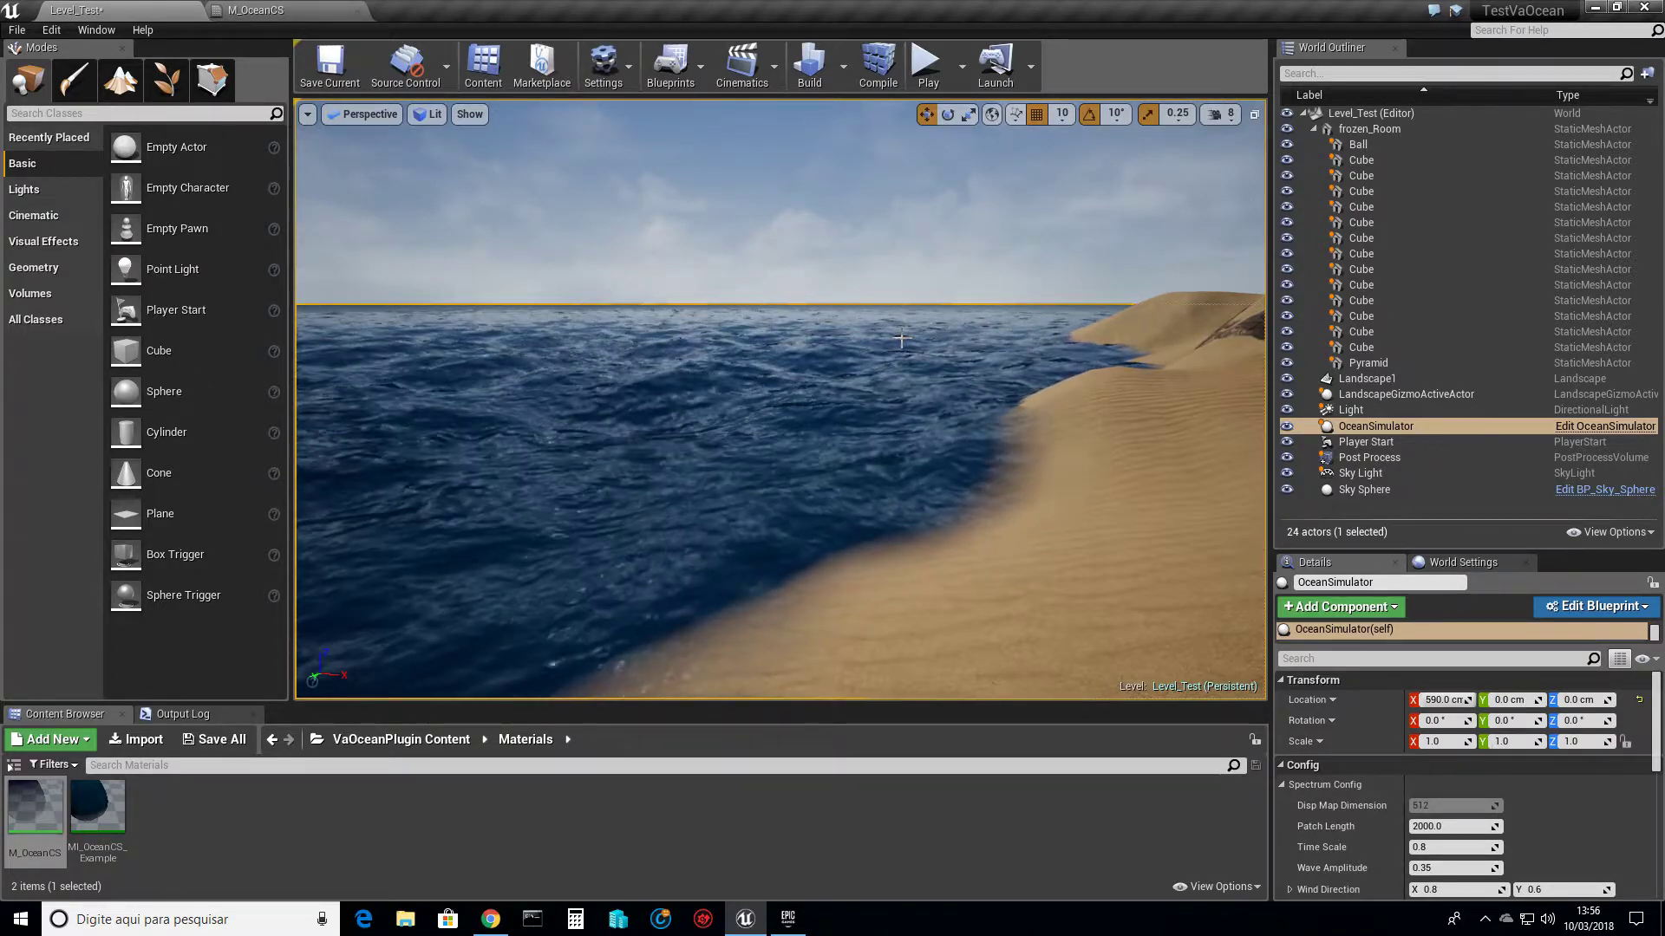
pyautogui.moveTo(903, 294); pyautogui.dragTo(642, 294, button='right')
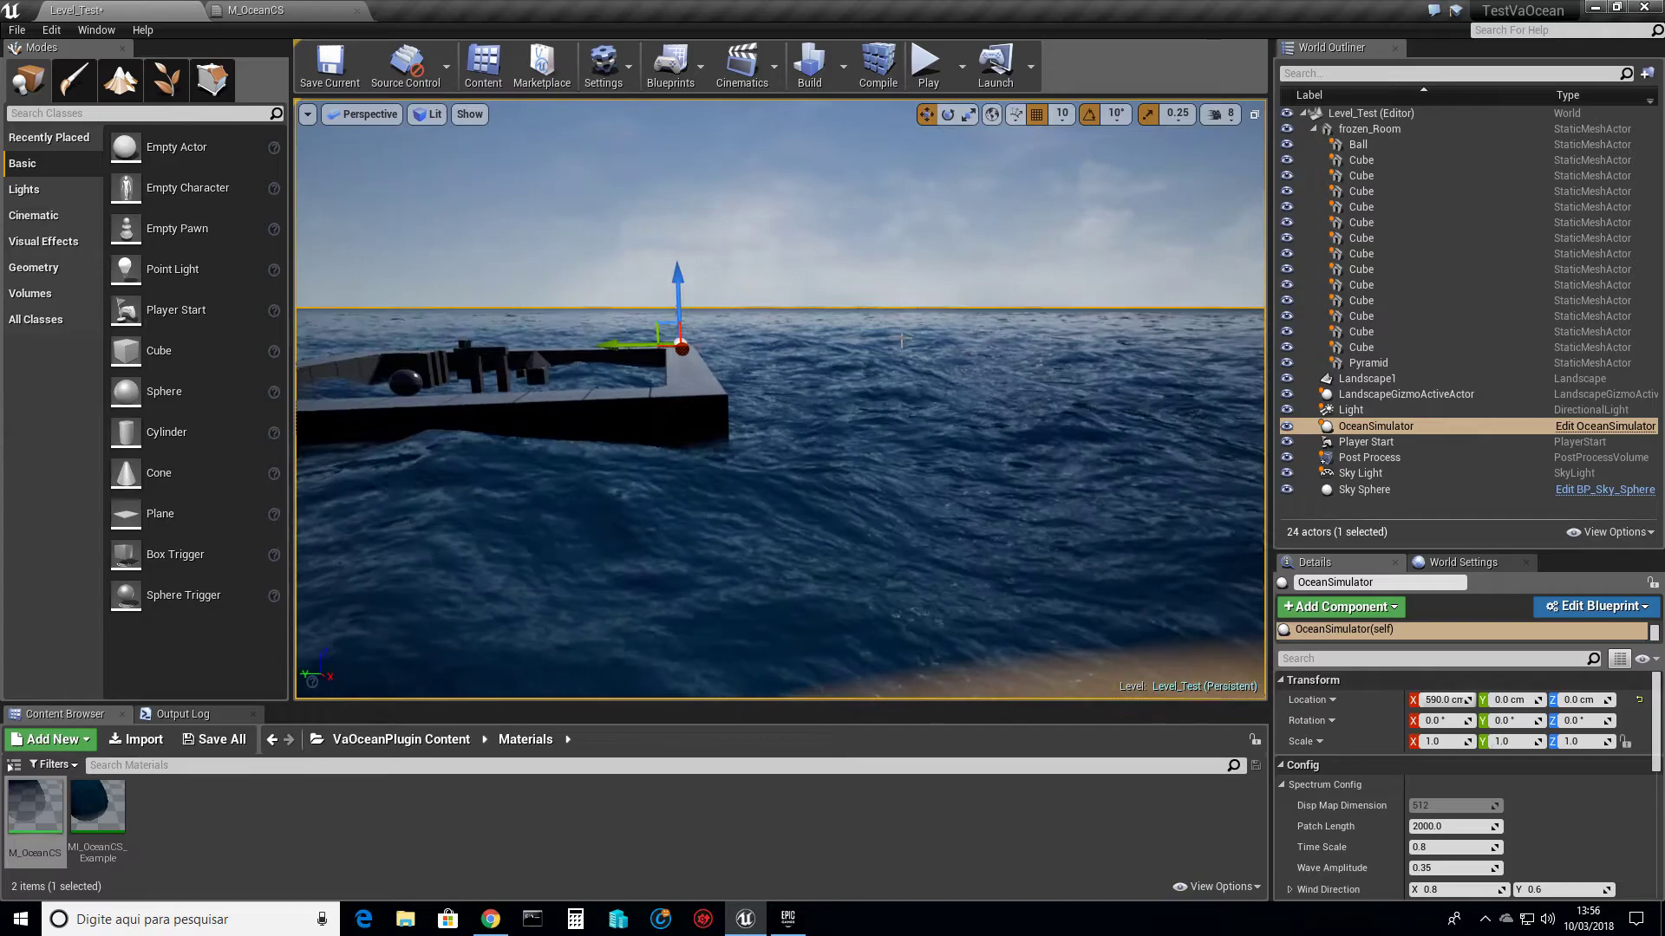
# Inspect the objects inside the floating frame, and play the level briefly in the viewport from the default player start.
pyautogui.moveTo(1012, 361); pyautogui.dragTo(940, 398, button='right')
pyautogui.press('w')
pyautogui.press('s')
pyautogui.press('w')
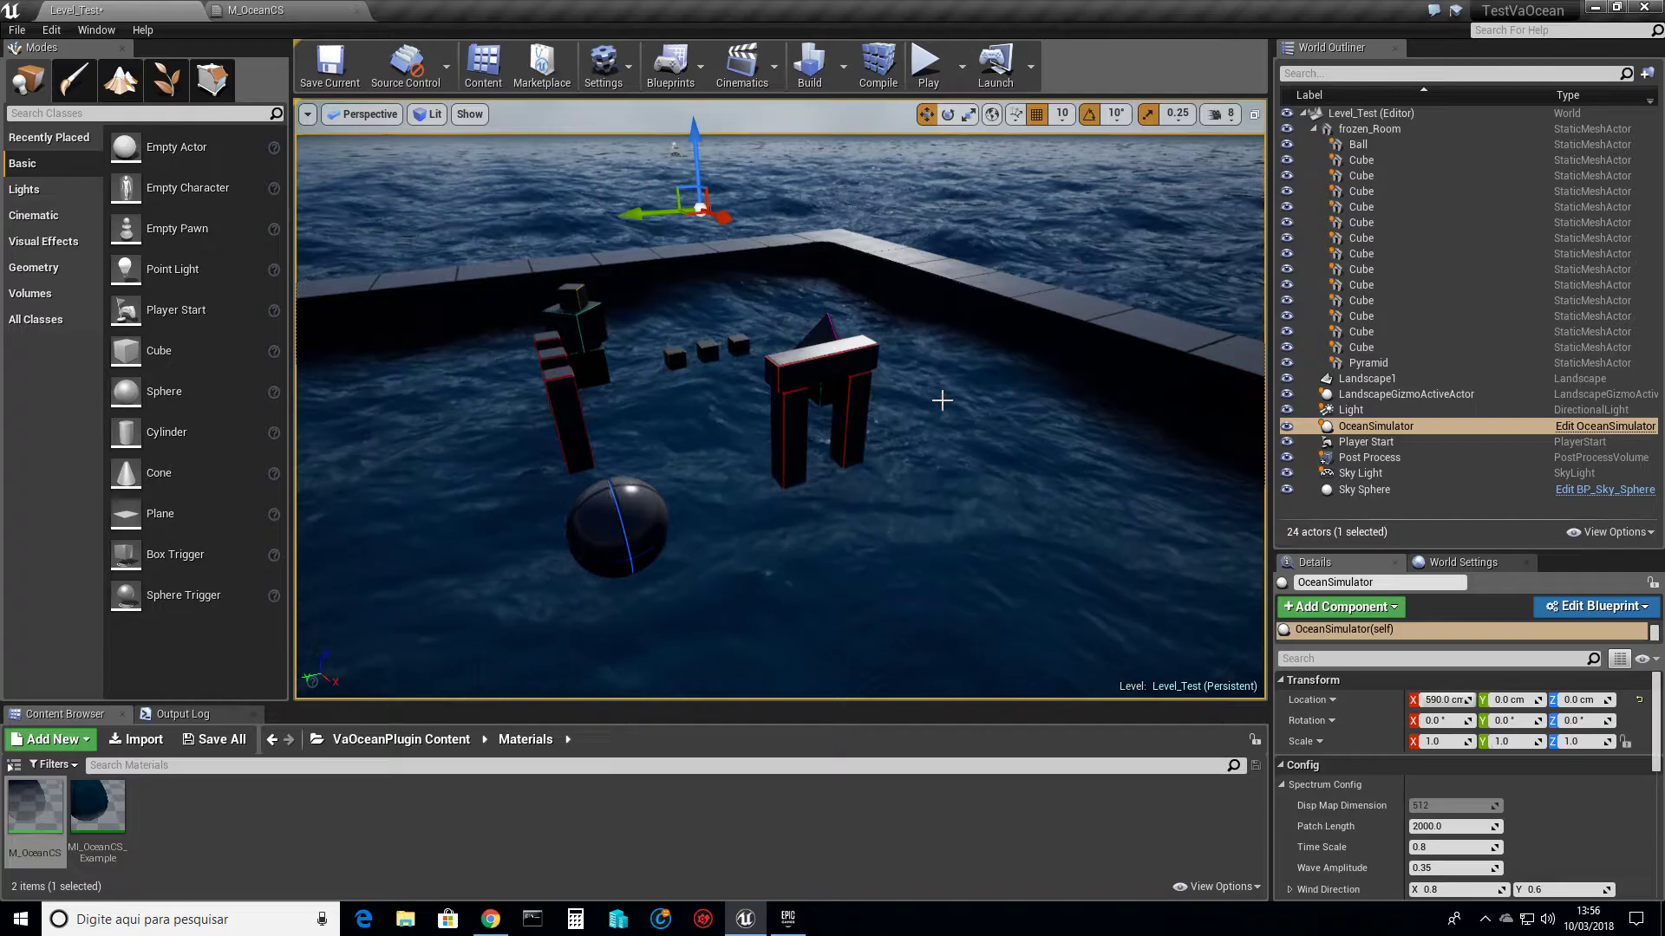
pyautogui.scroll(3, 940, 398)
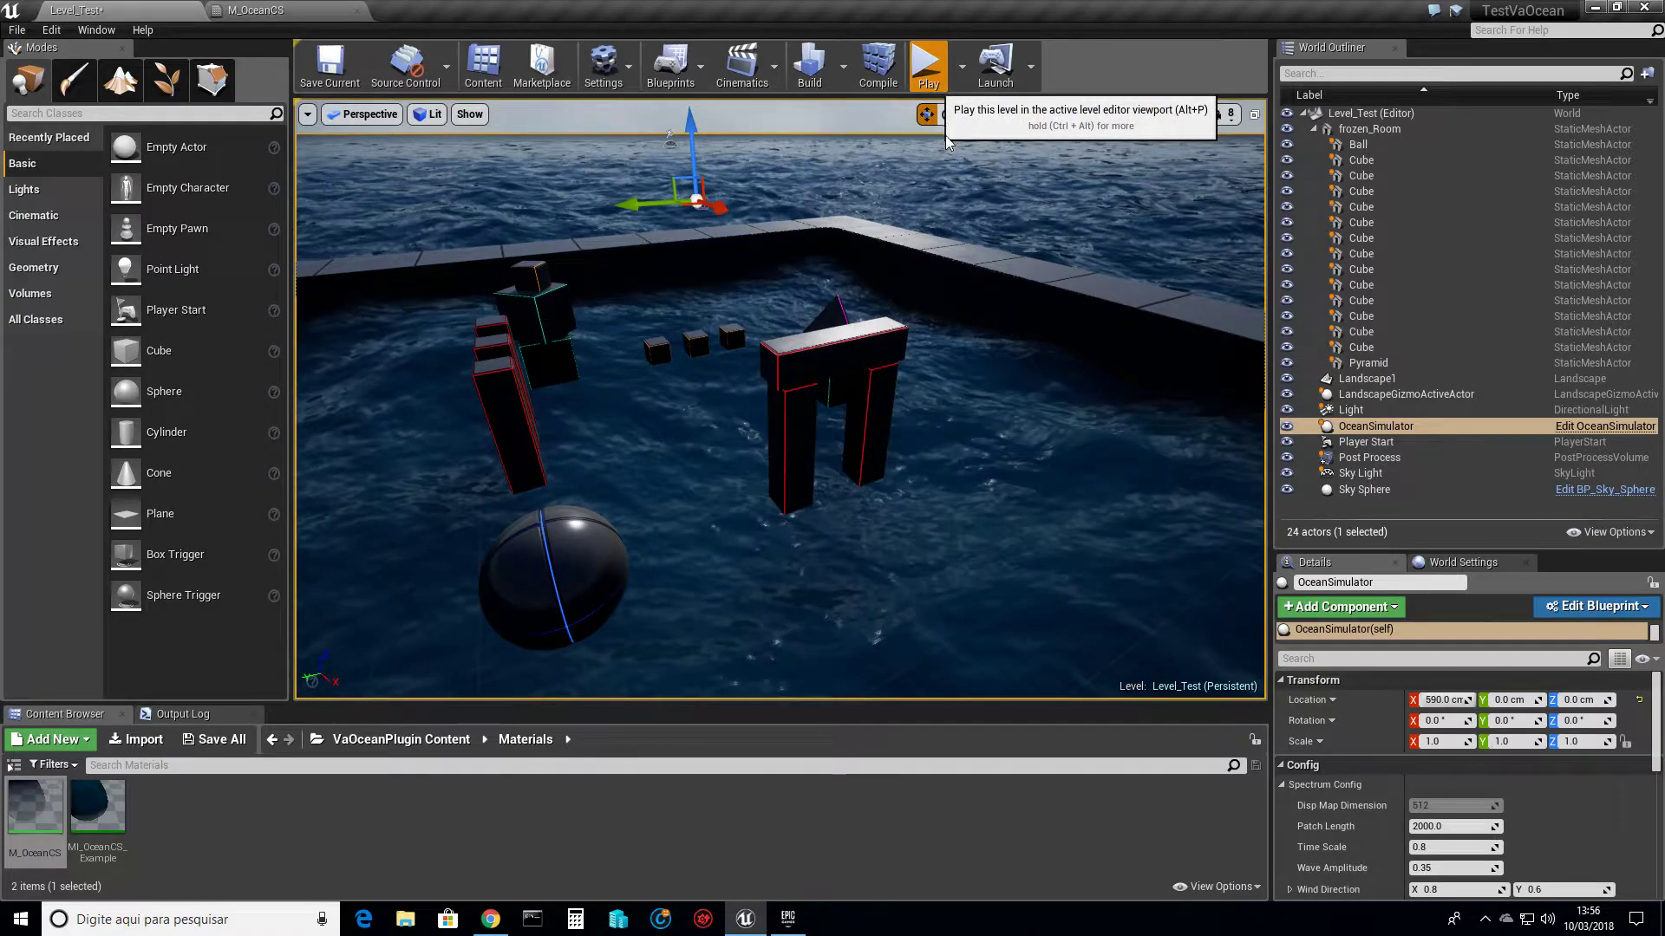
pyautogui.hotkey('alt', 'p')
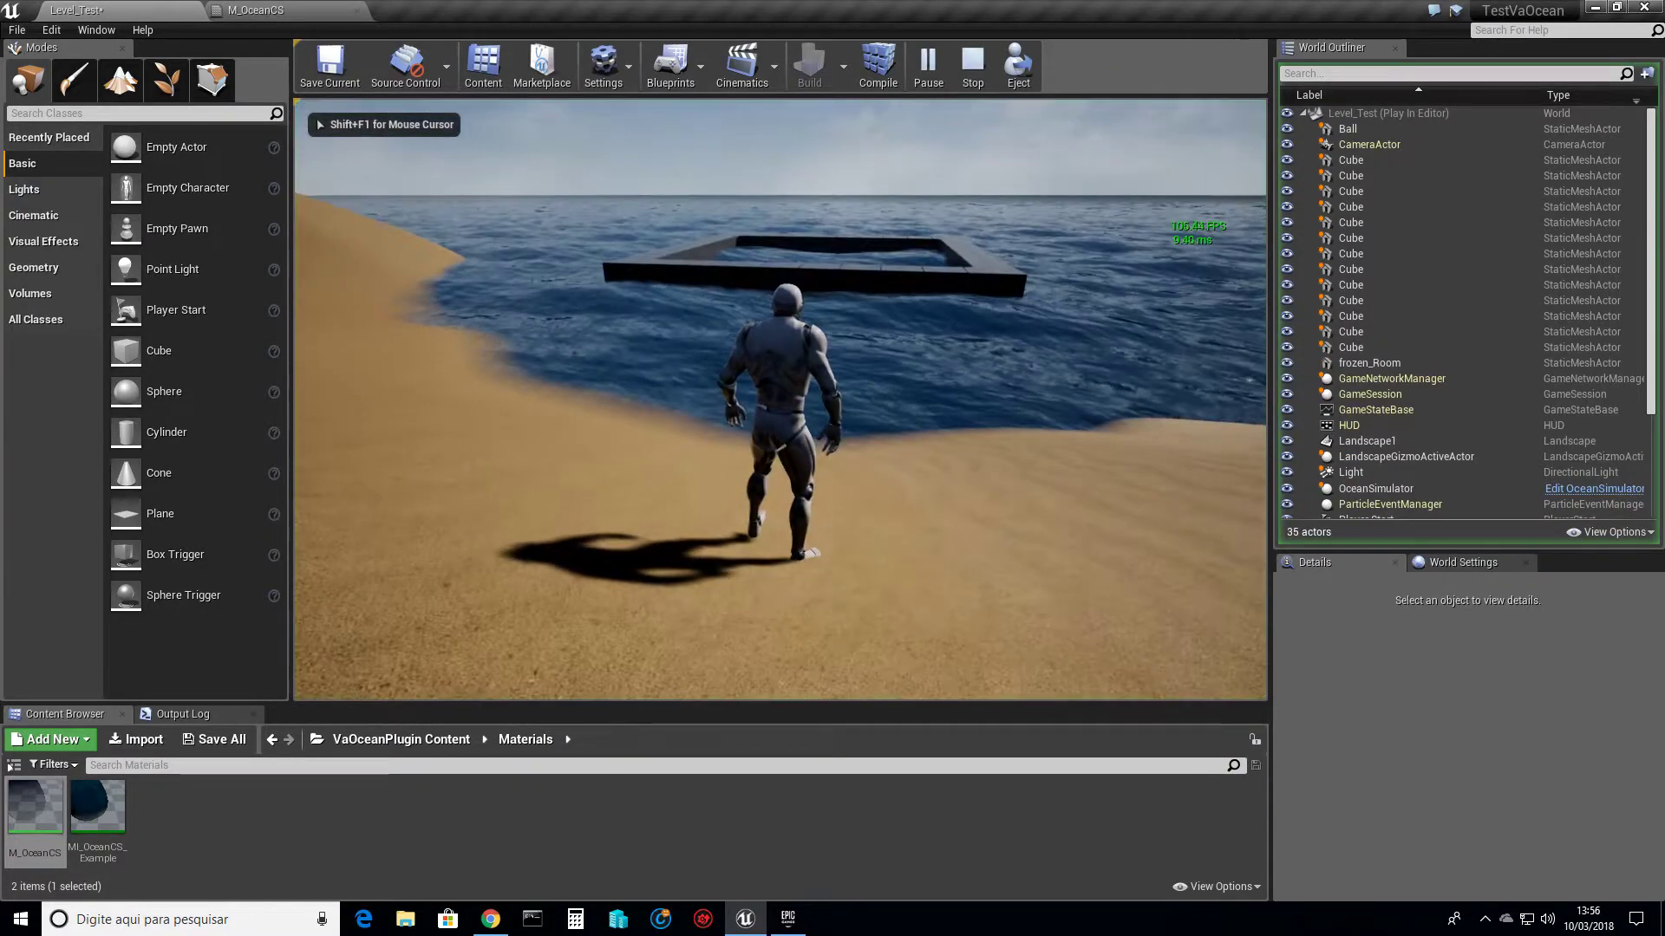
pyautogui.press('Escape')
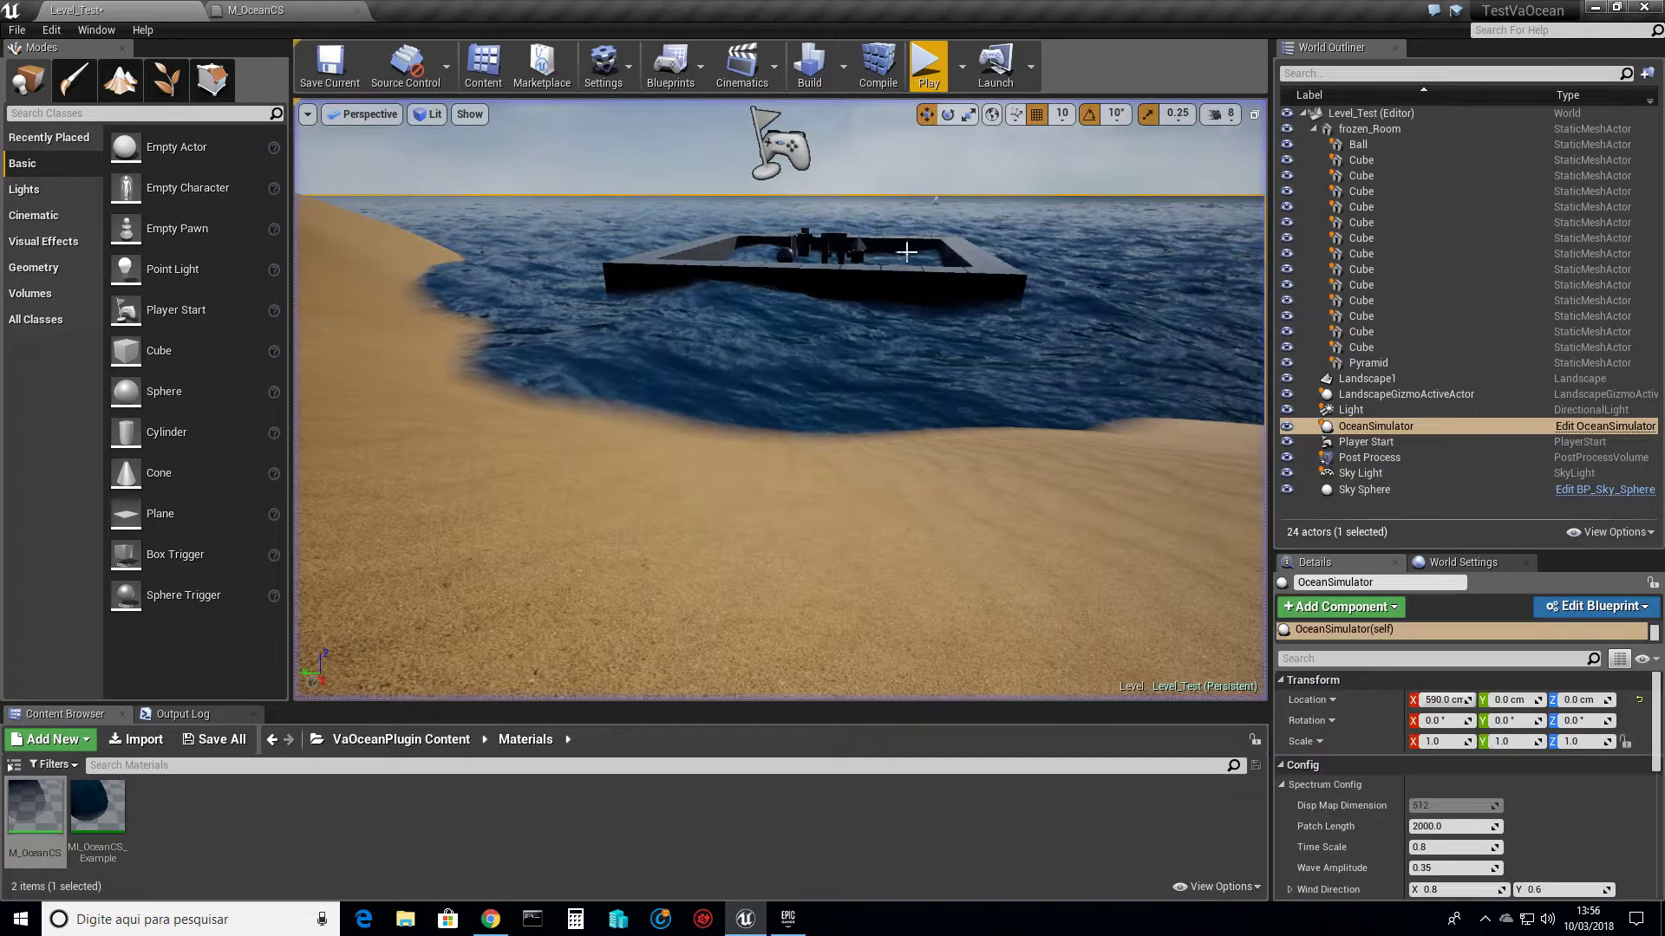
# Set the player to spawn at the Current Camera Location and place the camera over the objects in the floating frame.
pyautogui.click(962, 70)
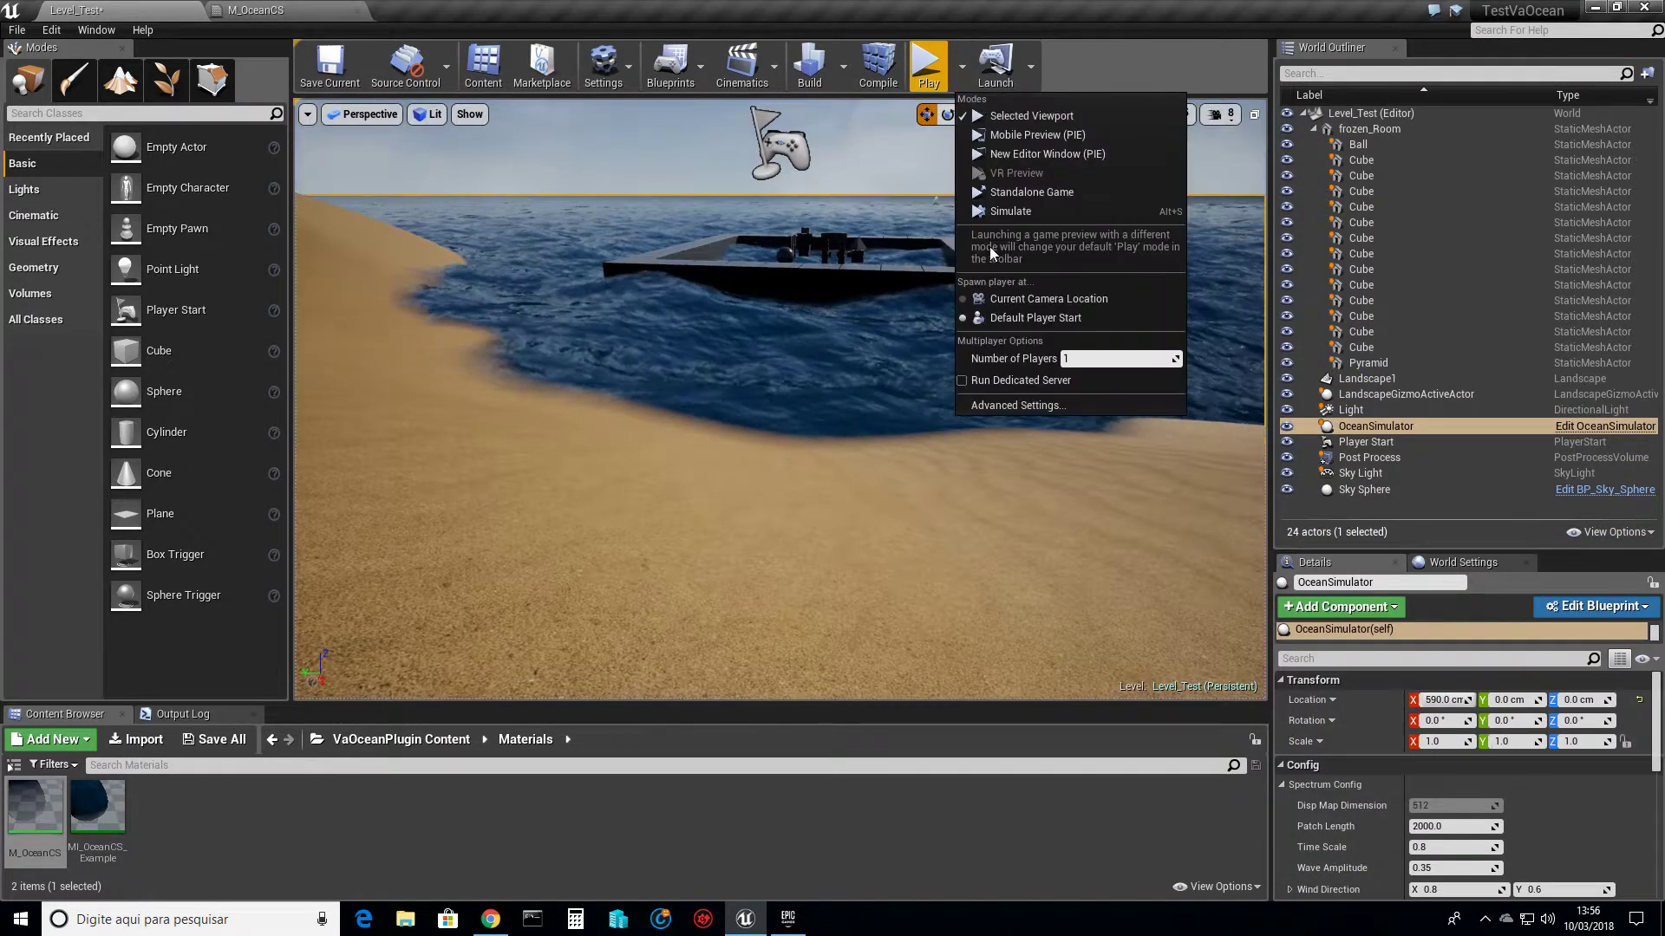
pyautogui.click(1006, 319)
pyautogui.press('w')
pyautogui.moveTo(817, 300); pyautogui.dragTo(836, 242, button='right')
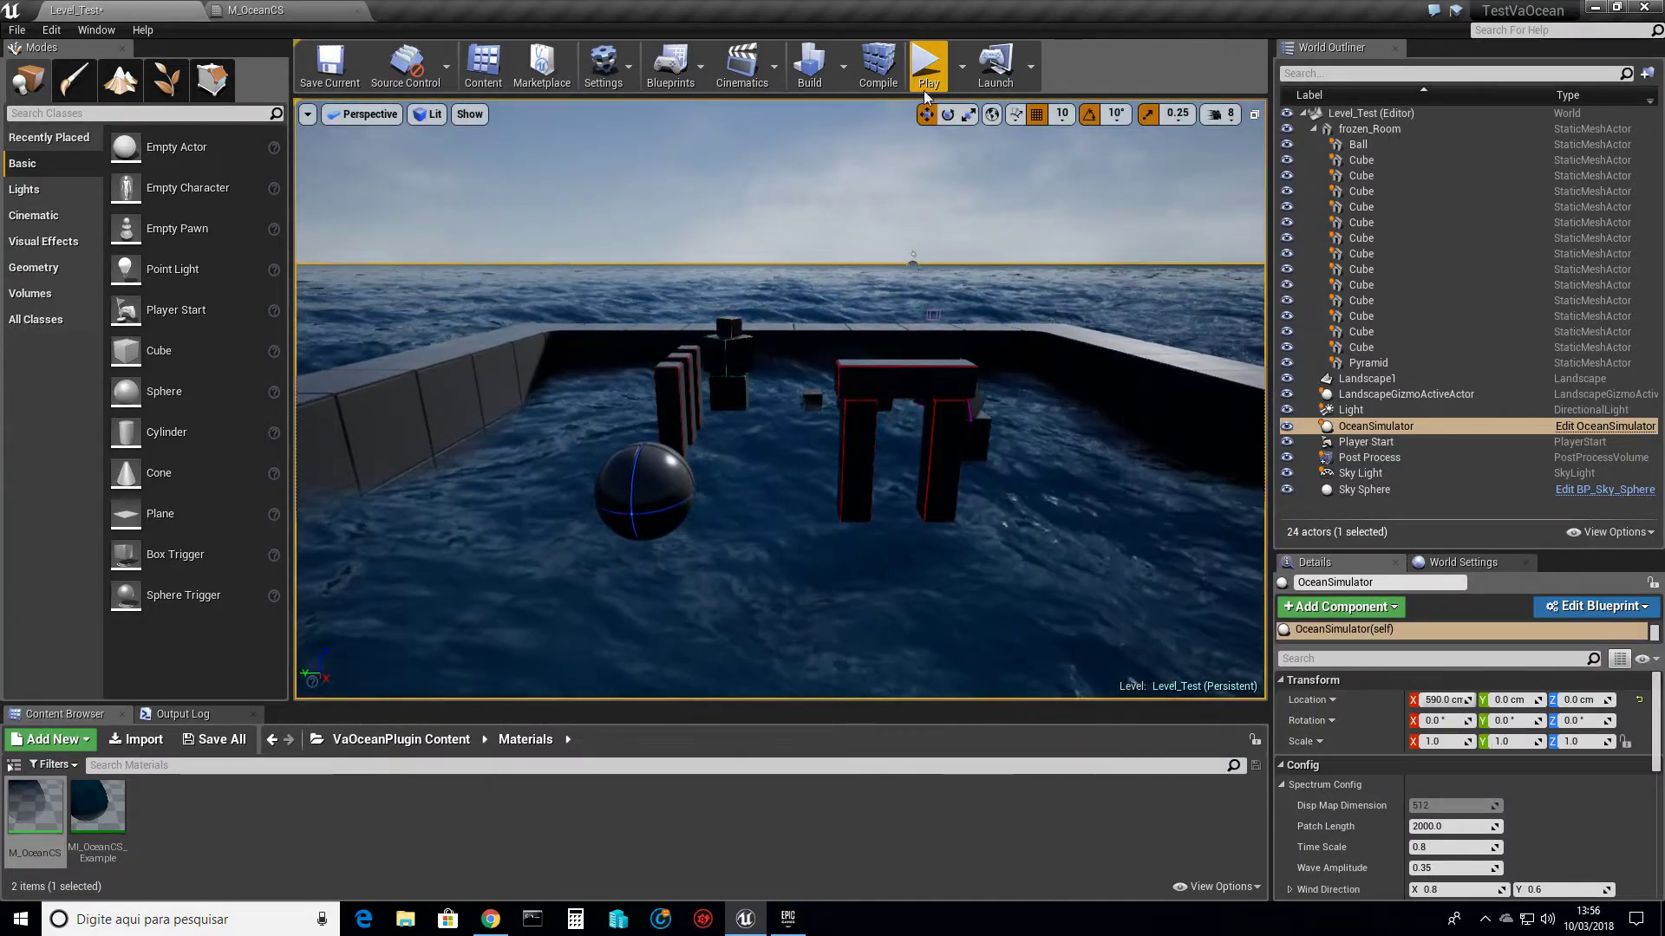
# Play the level from the floating frame, run the character into the ball and blocks below the water, and stop the session.
pyautogui.hotkey('alt', 'p')
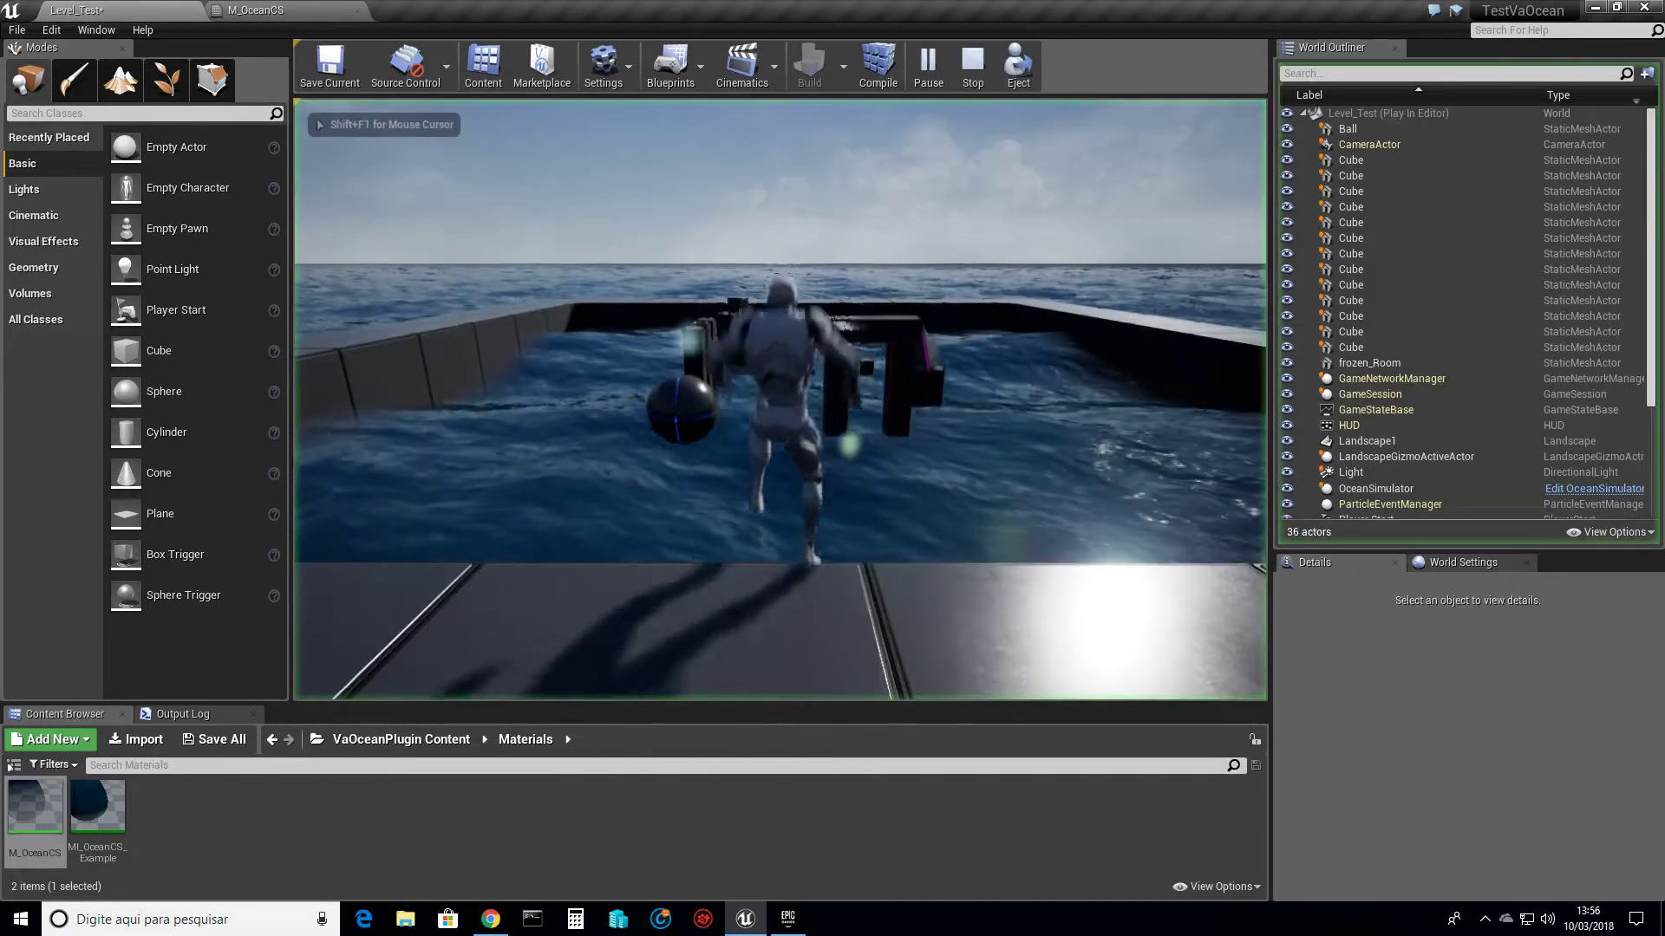
pyautogui.press('w')
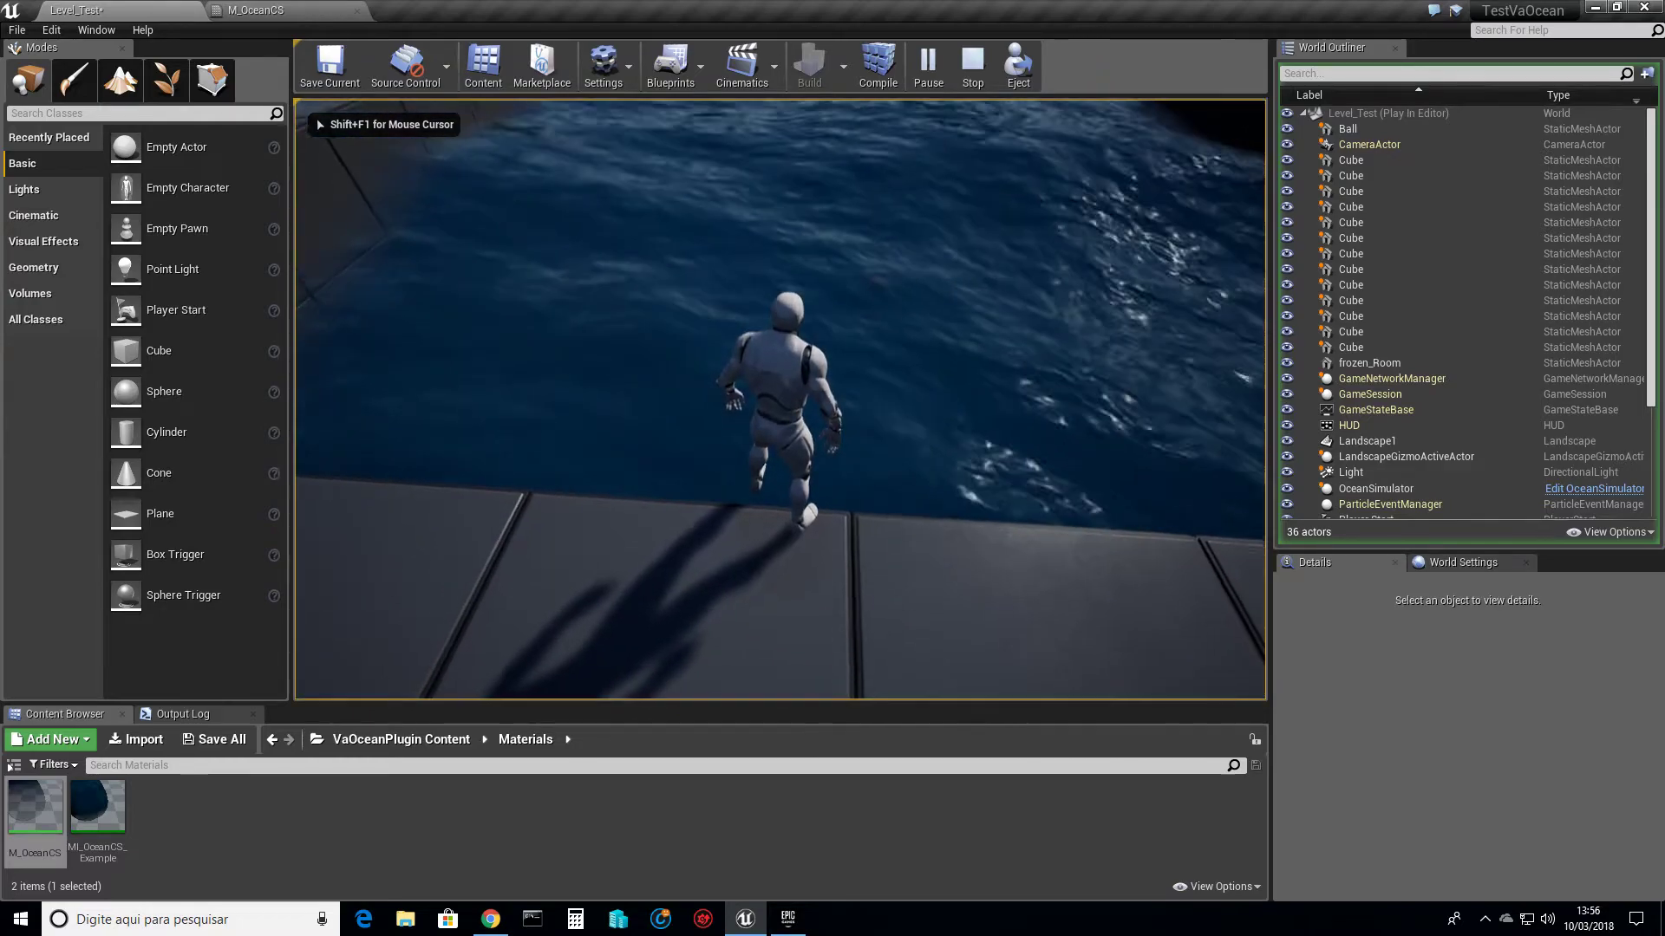
pyautogui.press('w')
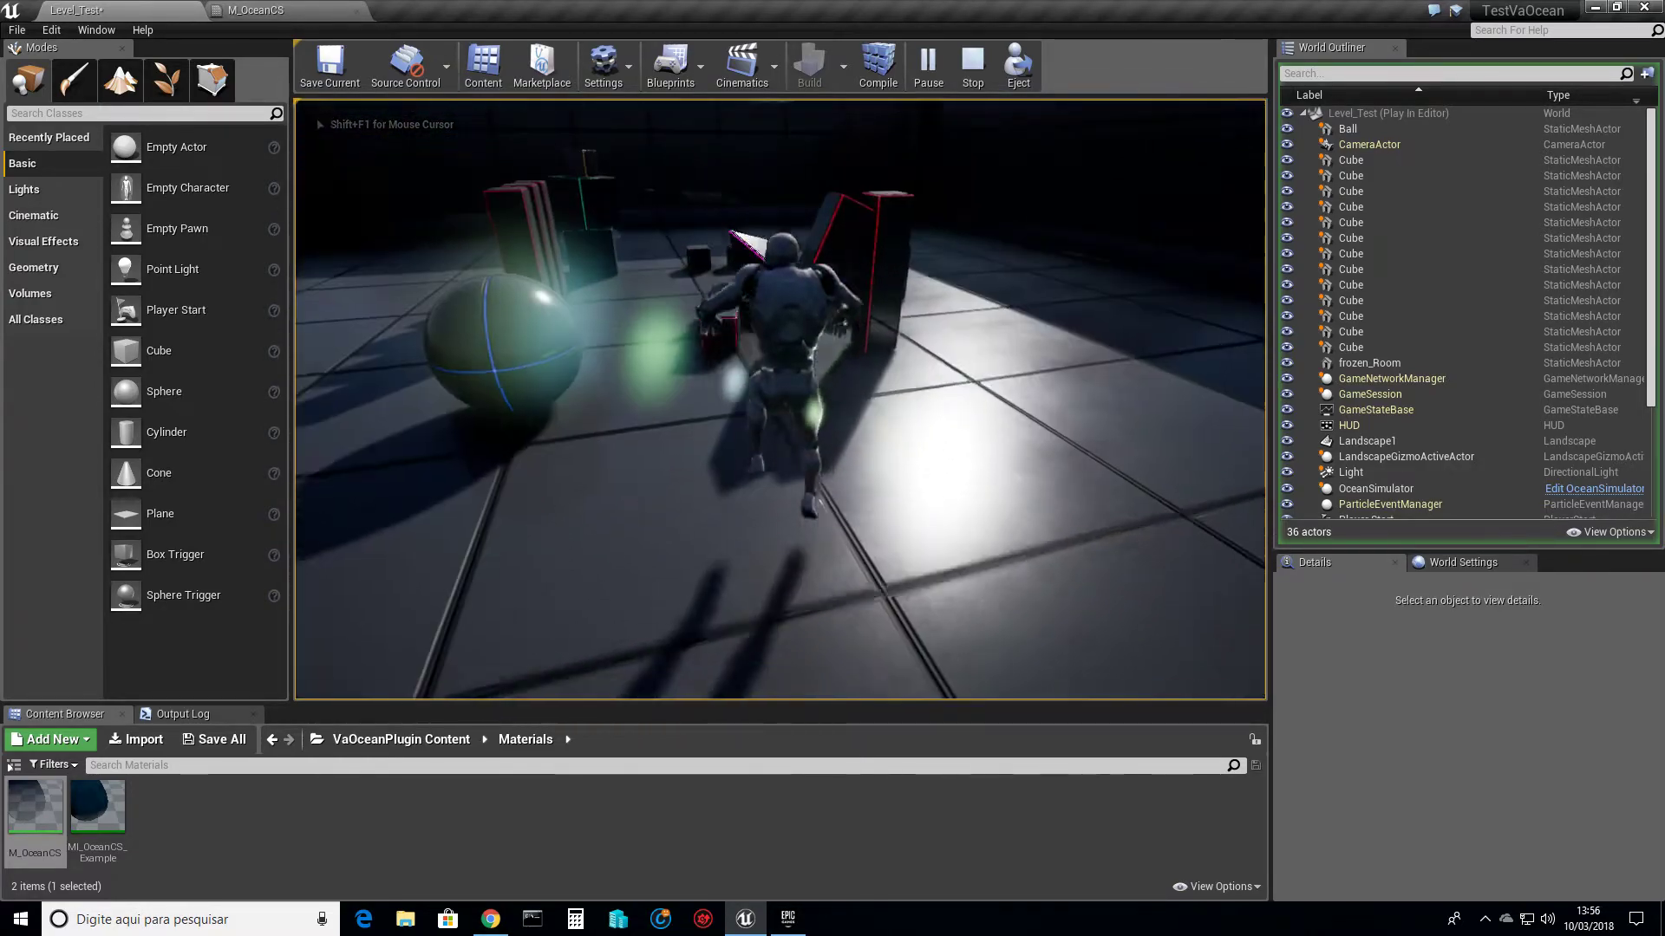
pyautogui.press('w')
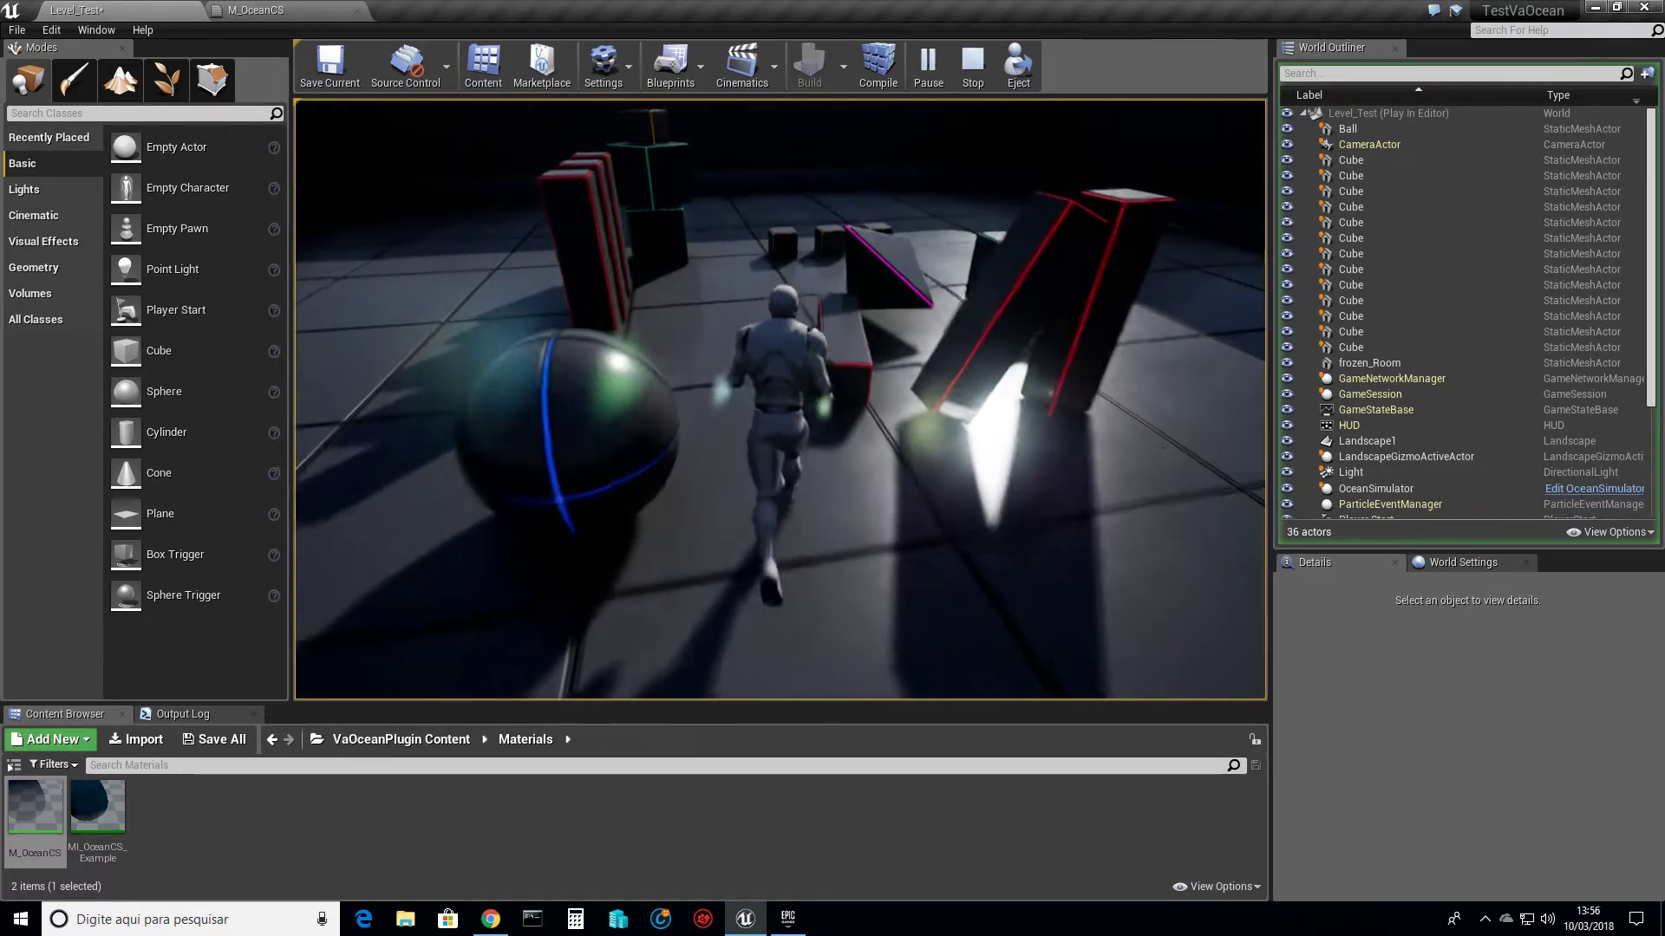
pyautogui.press('w')
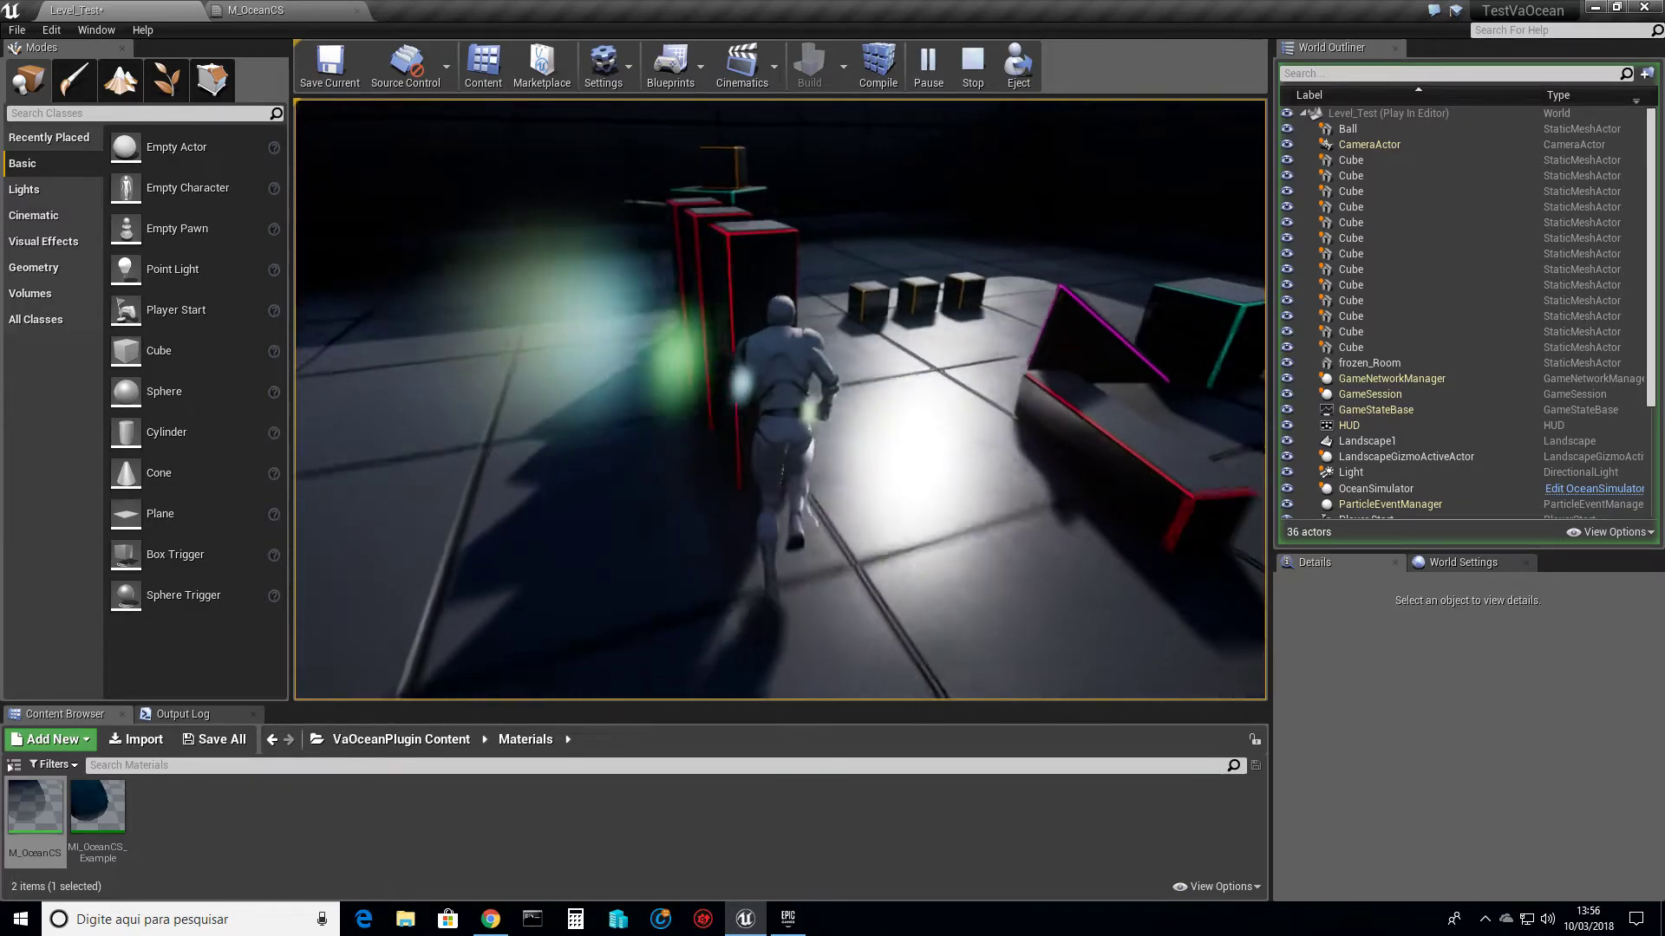
pyautogui.press('w')
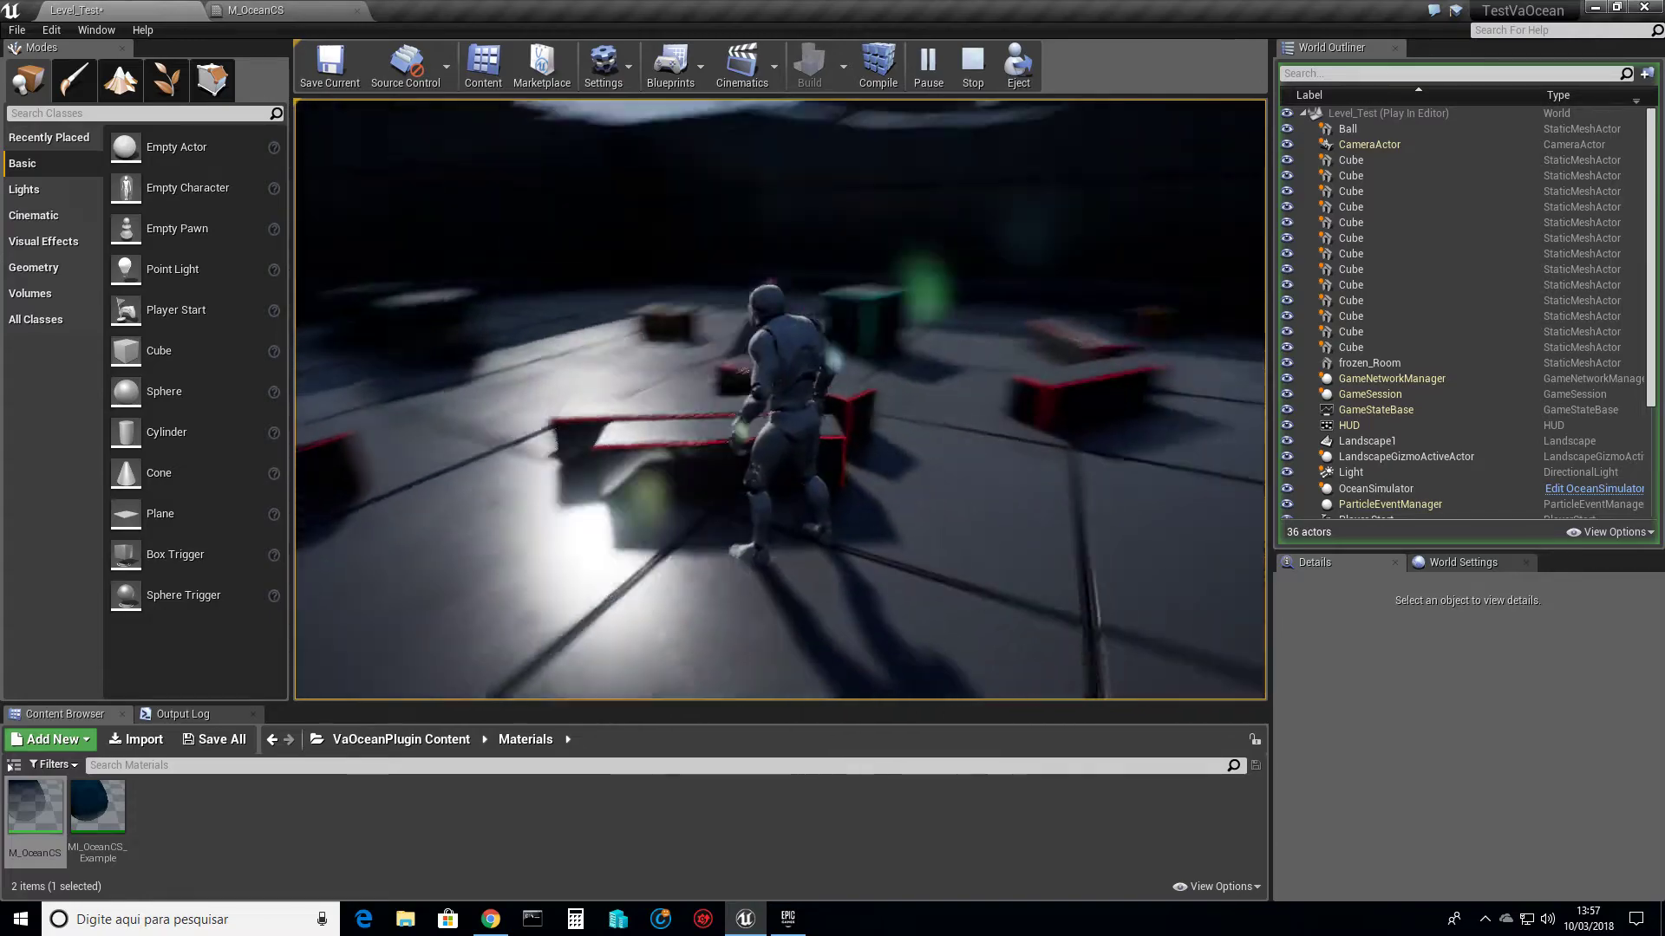
pyautogui.press('Escape')
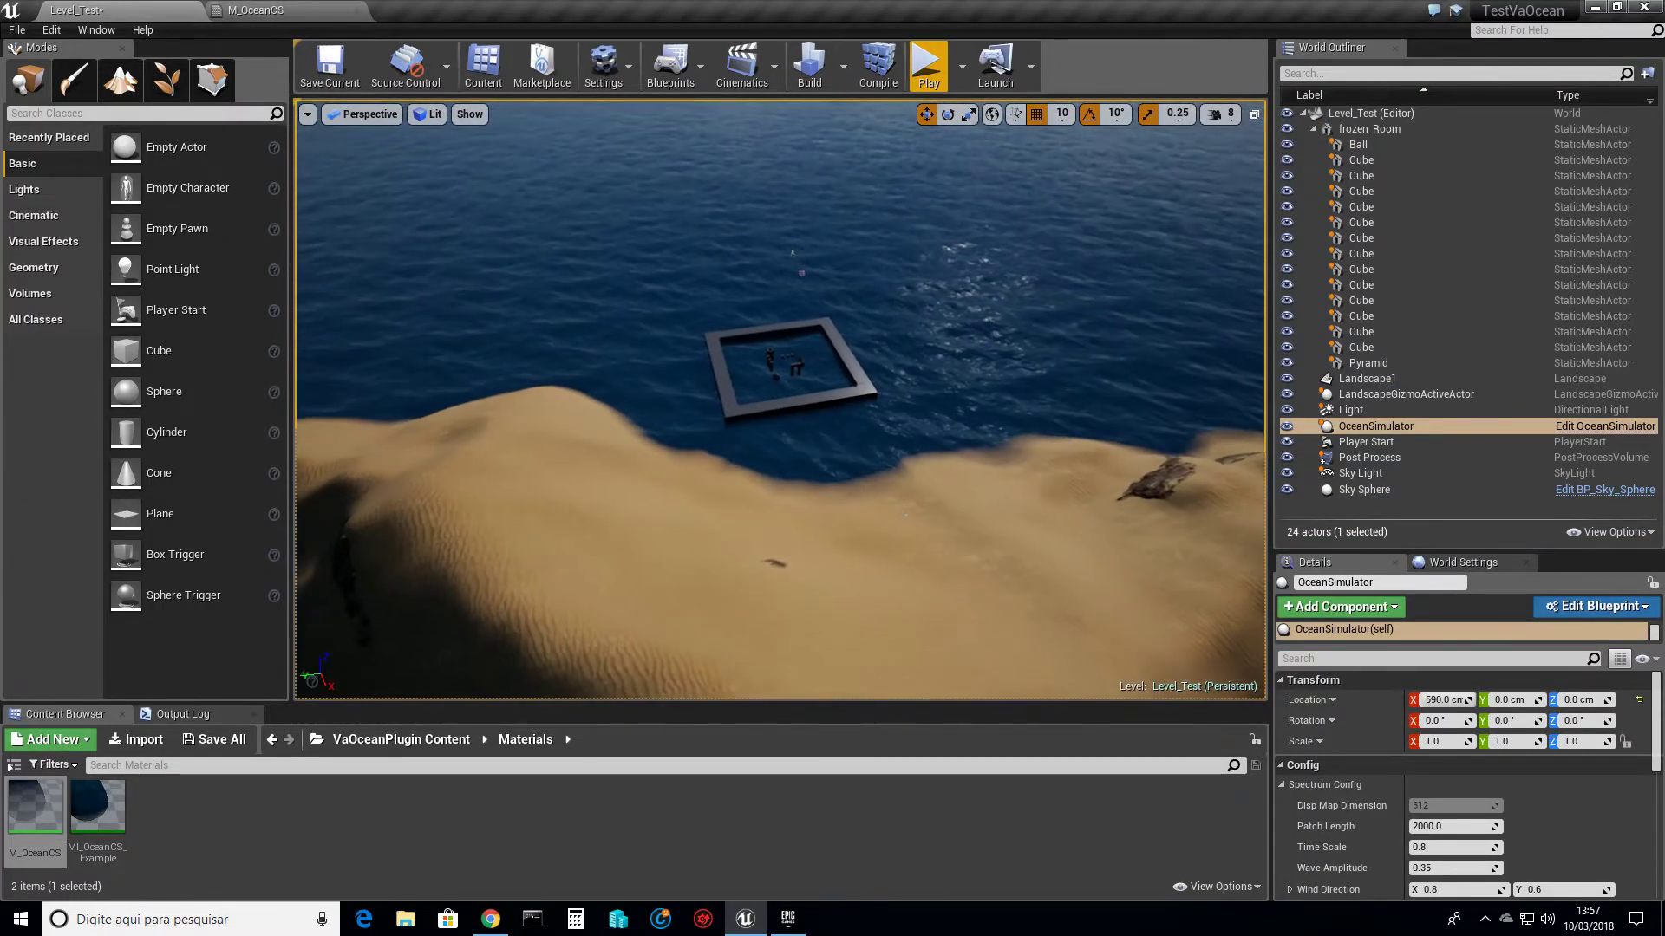
# Observe the water surface near the frame and the sandy shore from a higher viewpoint.
pyautogui.press('w')
pyautogui.moveTo(780, 399); pyautogui.dragTo(932, 399, button='right')
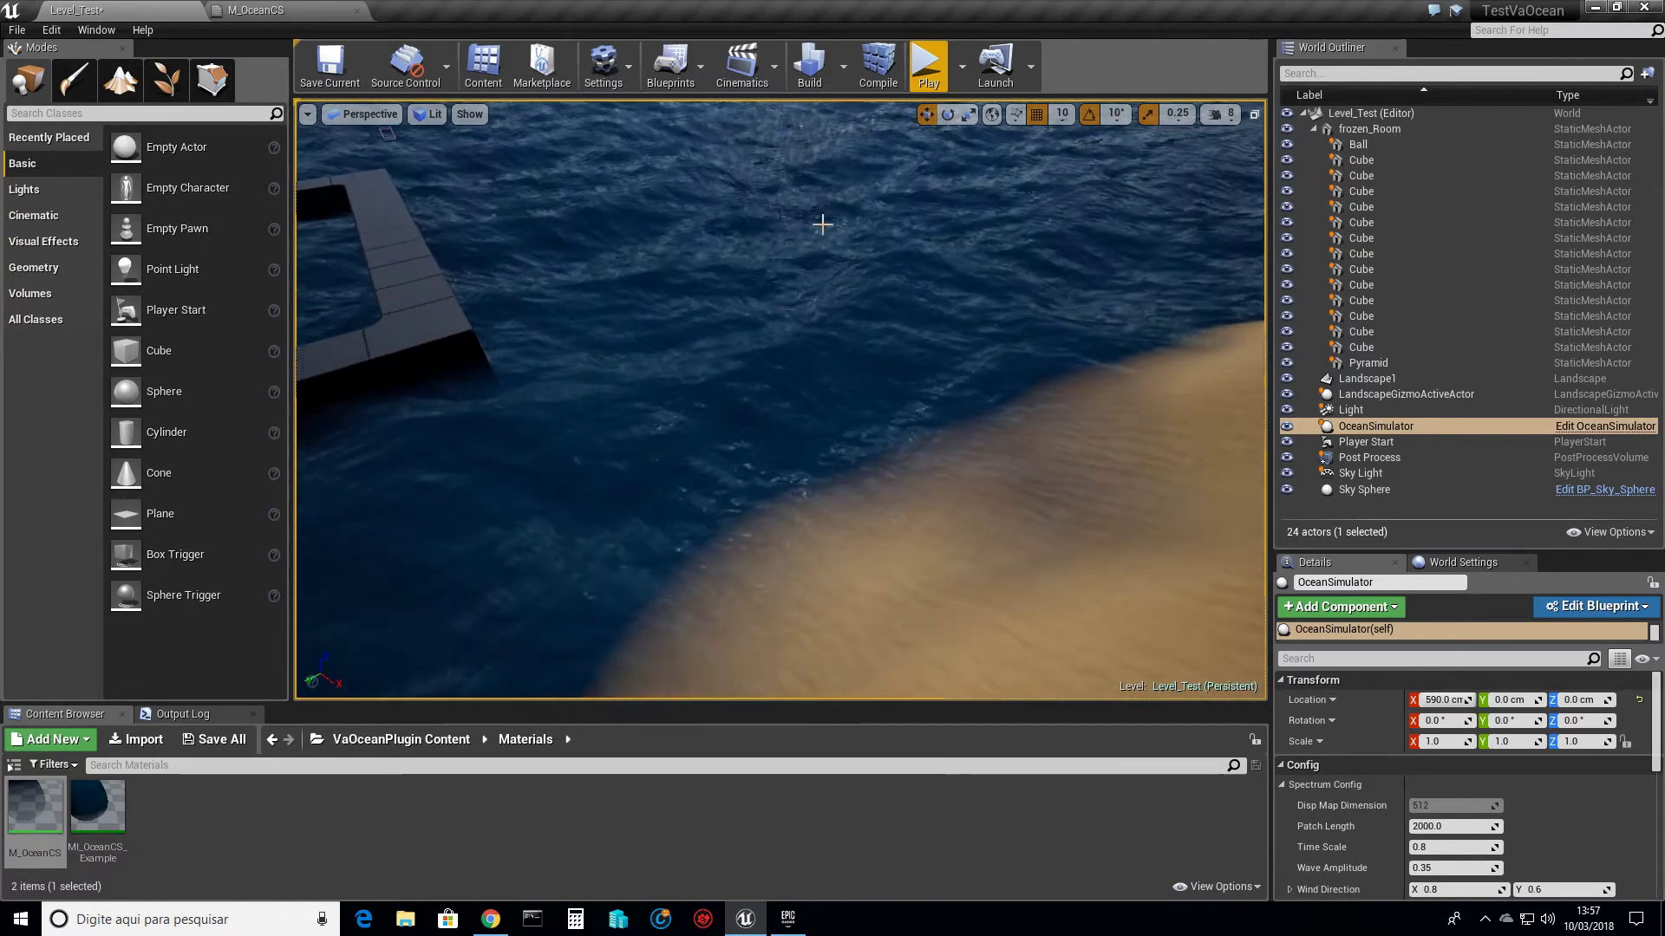
pyautogui.moveTo(821, 232); pyautogui.dragTo(741, 148, button='right')
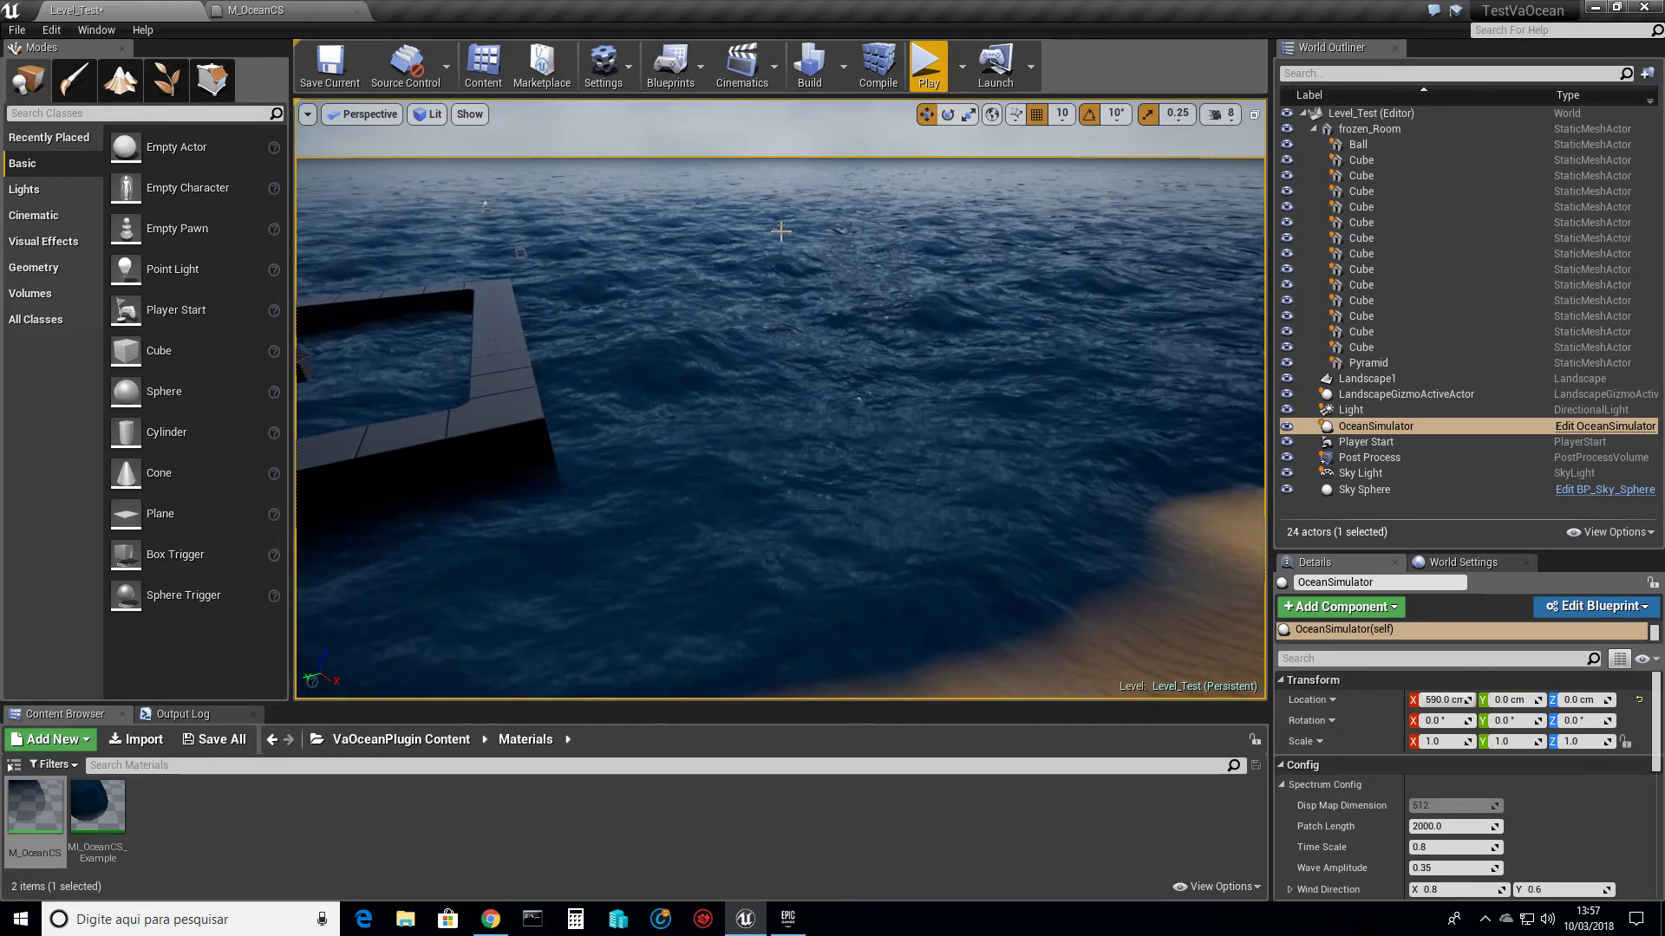
pyautogui.moveTo(736, 237); pyautogui.dragTo(742, 242, button='right')
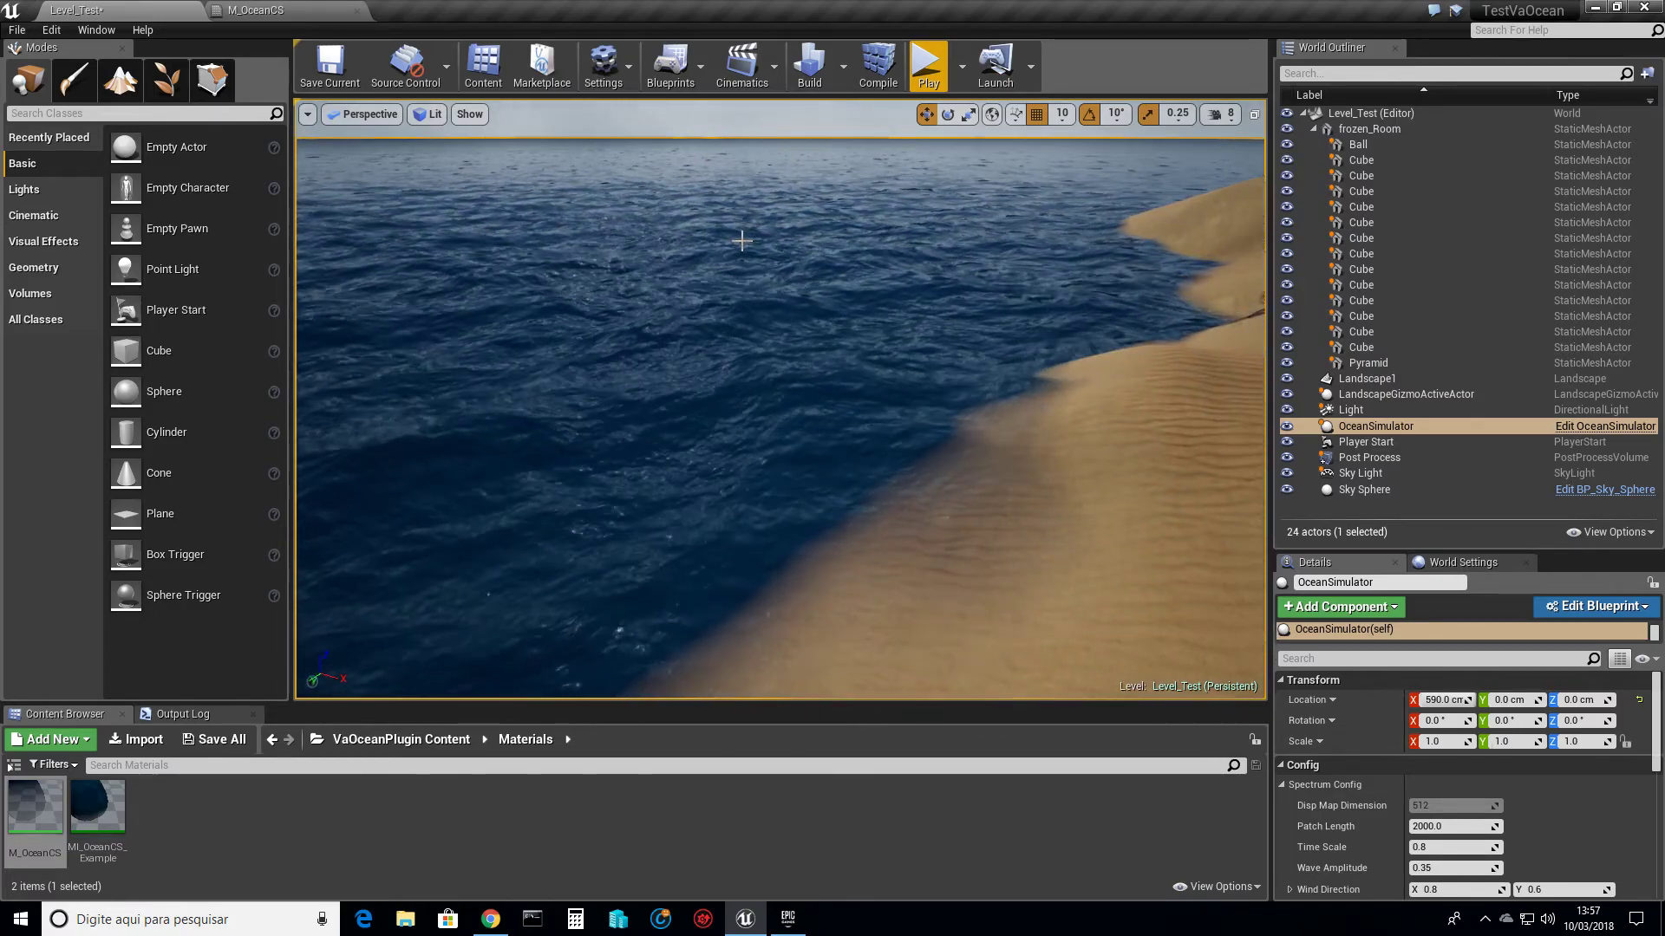